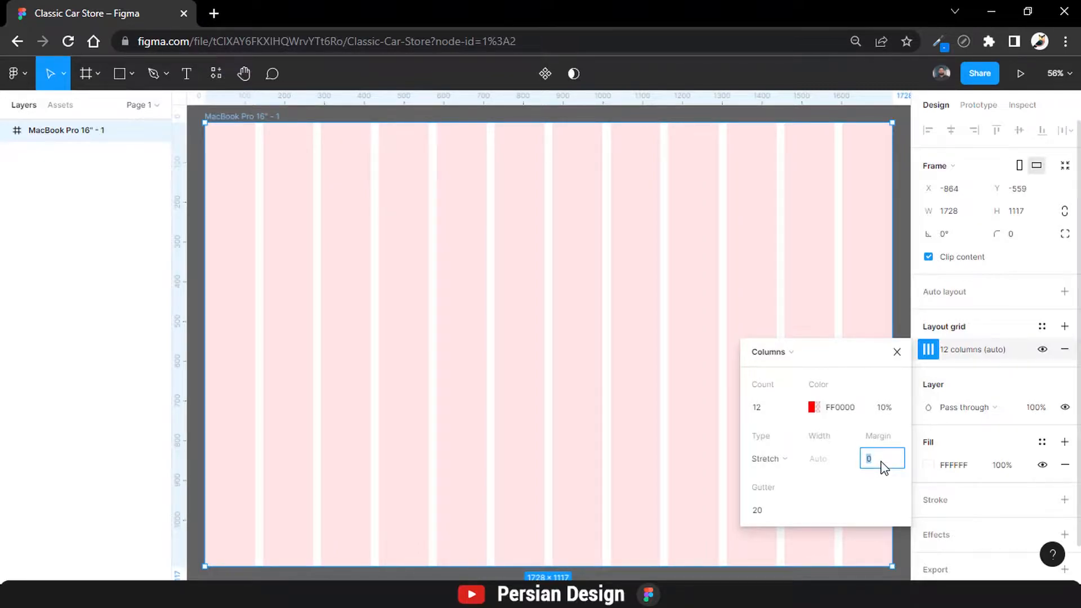
- Set the column grid's margin to 50 and place ruler guides along the frame's four side margins
{"action": "type", "text": "50"}
{"action": "key", "text": "Return"}
{"action": "key", "text": "Return"}
{"action": "left_click_drag", "start_coordinate": [180, 175], "coordinate": [873, 195]}
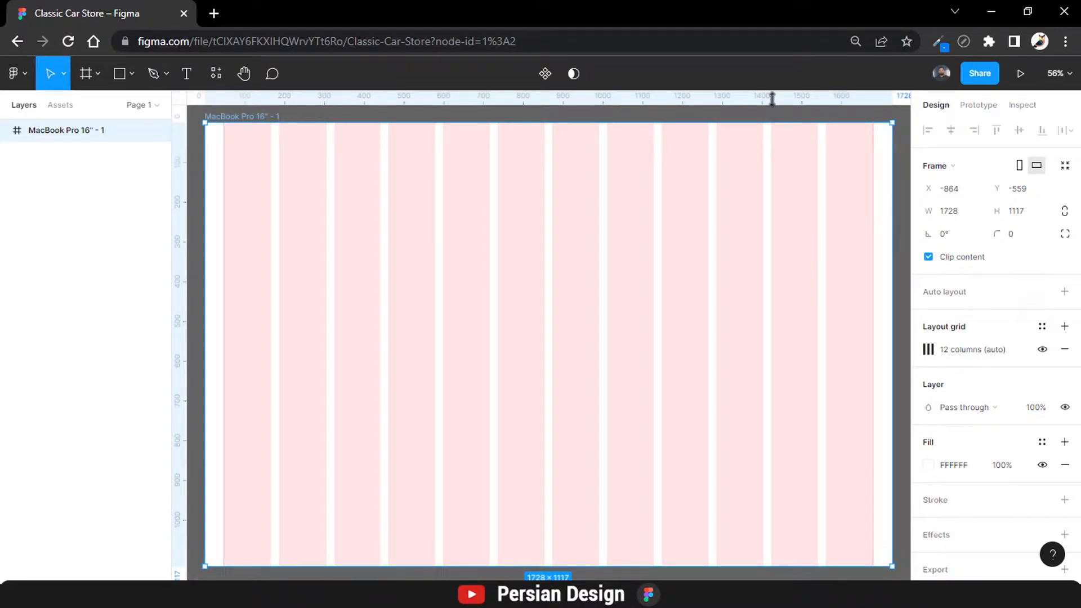
{"action": "left_click_drag", "start_coordinate": [773, 99], "coordinate": [760, 544]}
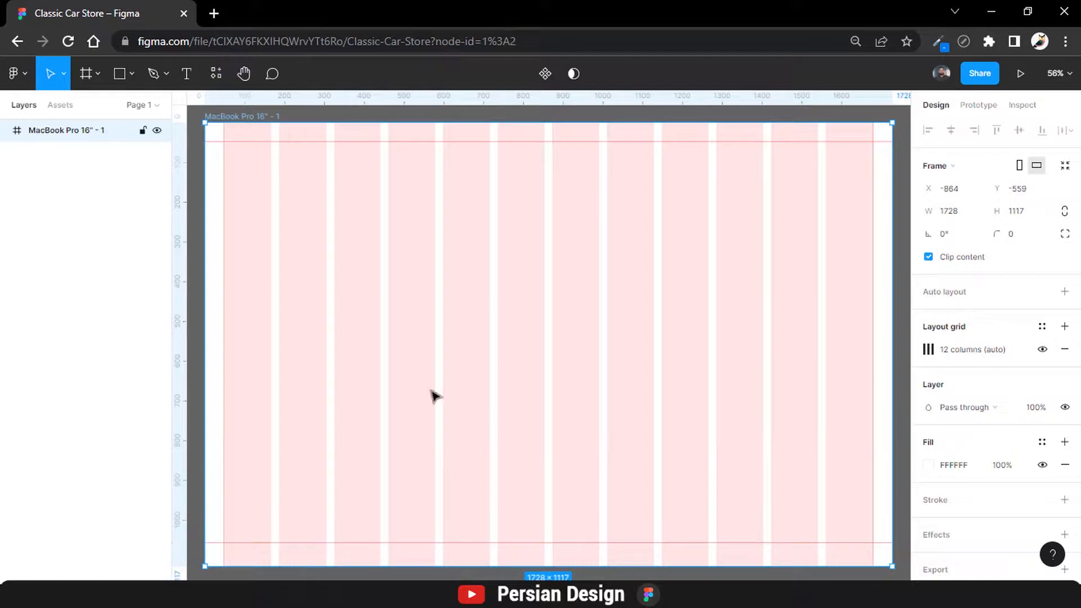
- Draw a sidebar rectangle about 107 × 947 along the frame's left edge, starting 170 below its top and reaching its bottom
{"action": "key", "text": "r"}
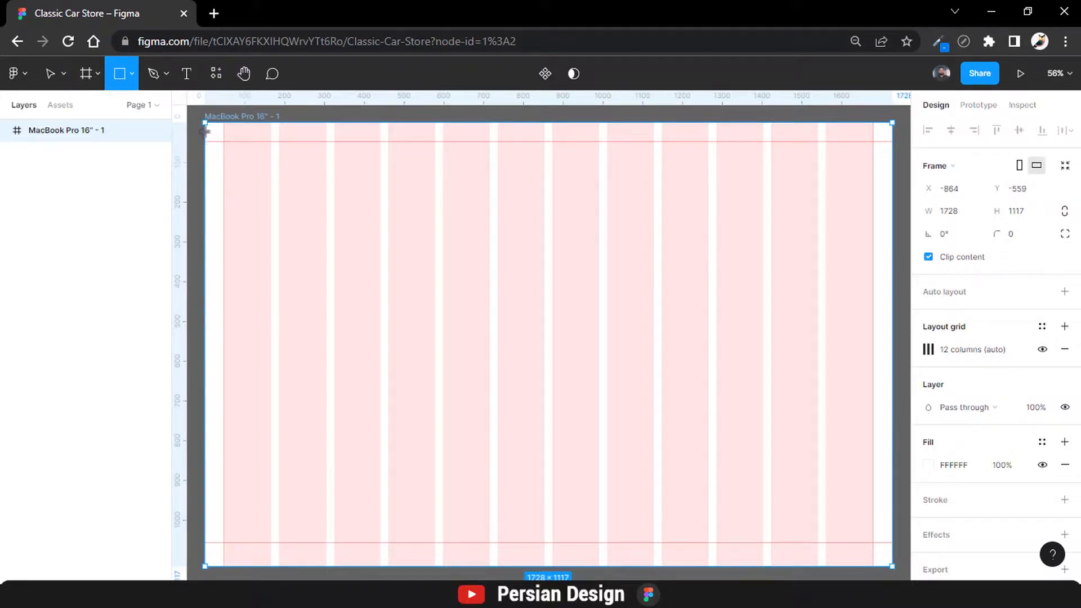
{"action": "mouse_move", "coordinate": [206, 125]}
{"action": "left_mouse_down"}
{"action": "mouse_move", "coordinate": [241, 144]}
{"action": "mouse_move", "coordinate": [247, 164]}
{"action": "mouse_move", "coordinate": [248, 566]}
{"action": "left_mouse_up"}
{"action": "left_click_drag", "start_coordinate": [225, 122], "coordinate": [226, 190]}
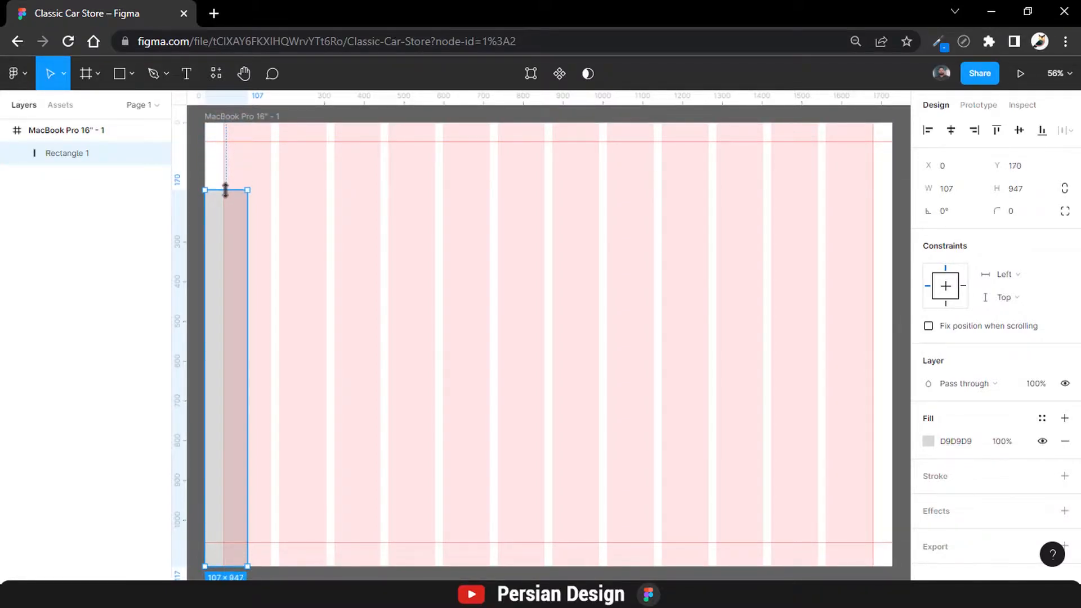
{"action": "left_click", "coordinate": [280, 201]}
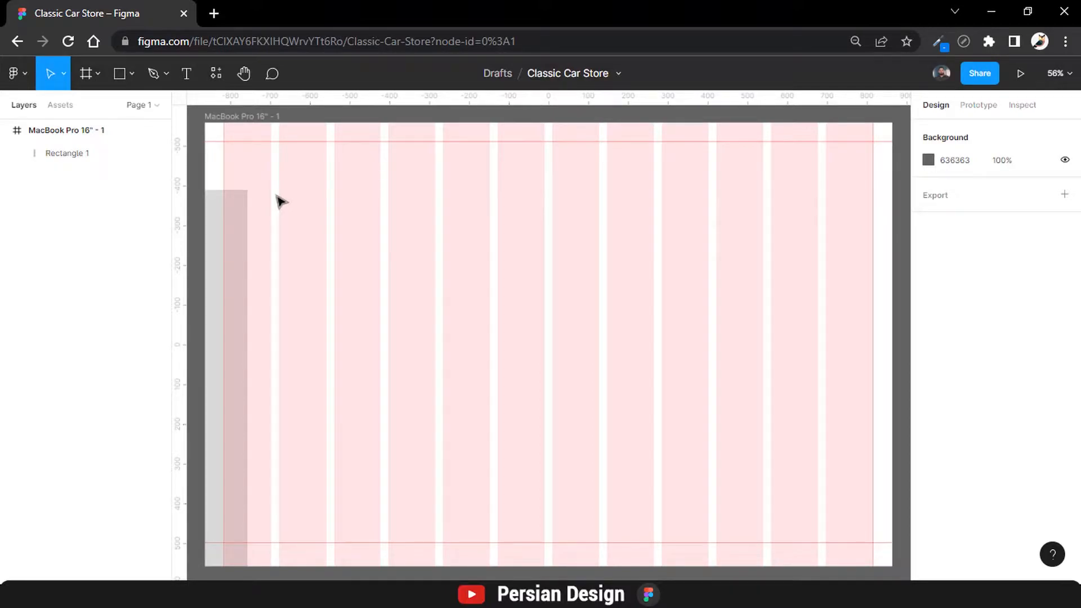
- Draw a 107 × 170 rectangle in the frame's upper-left corner, directly above the sidebar rectangle
{"action": "left_click", "coordinate": [121, 73]}
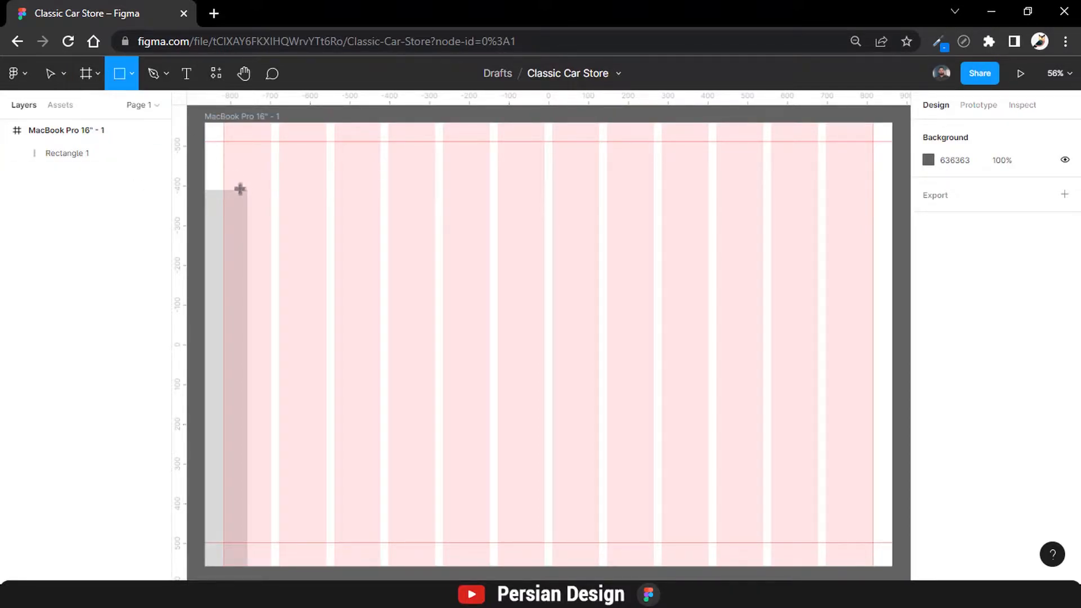
{"action": "left_click_drag", "start_coordinate": [250, 190], "coordinate": [207, 122]}
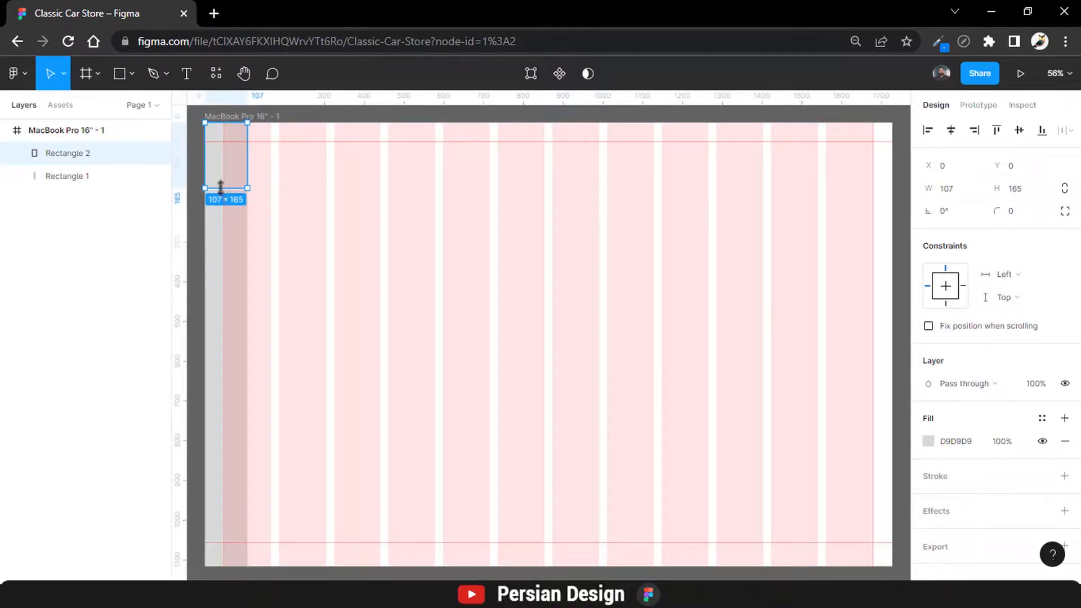
{"action": "left_click_drag", "start_coordinate": [220, 188], "coordinate": [221, 190]}
- Change the fill of the corner rectangle above the sidebar to white
{"action": "scroll", "coordinate": [220, 188], "scroll_direction": "up", "scroll_amount": 5}
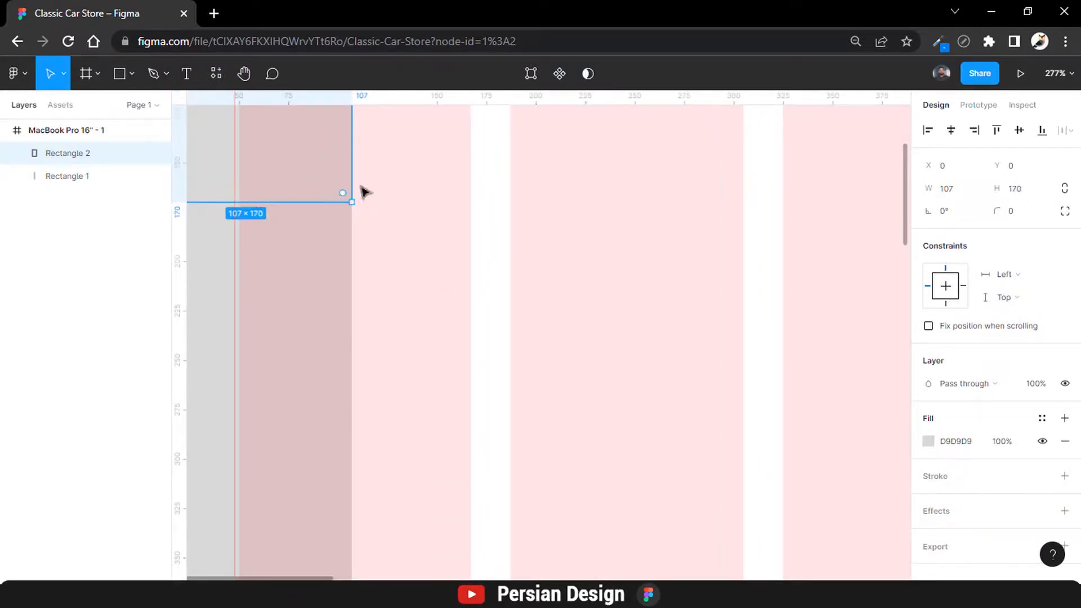
{"action": "scroll", "coordinate": [375, 217], "scroll_direction": "up", "scroll_amount": 5}
{"action": "scroll", "coordinate": [459, 220], "scroll_direction": "down", "scroll_amount": 4}
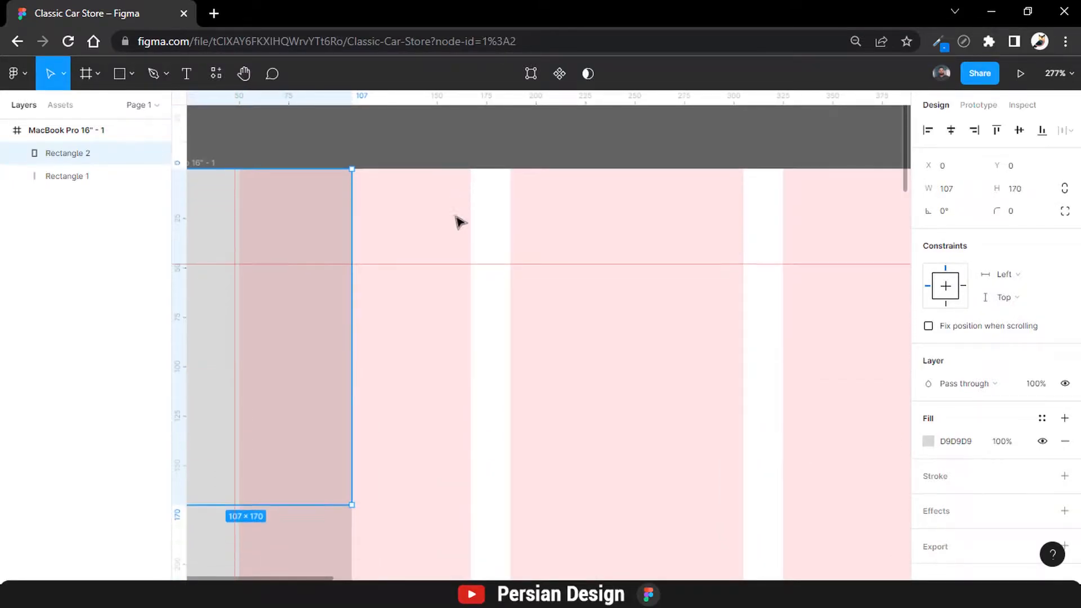
{"action": "scroll", "coordinate": [459, 222], "scroll_direction": "down", "scroll_amount": 3}
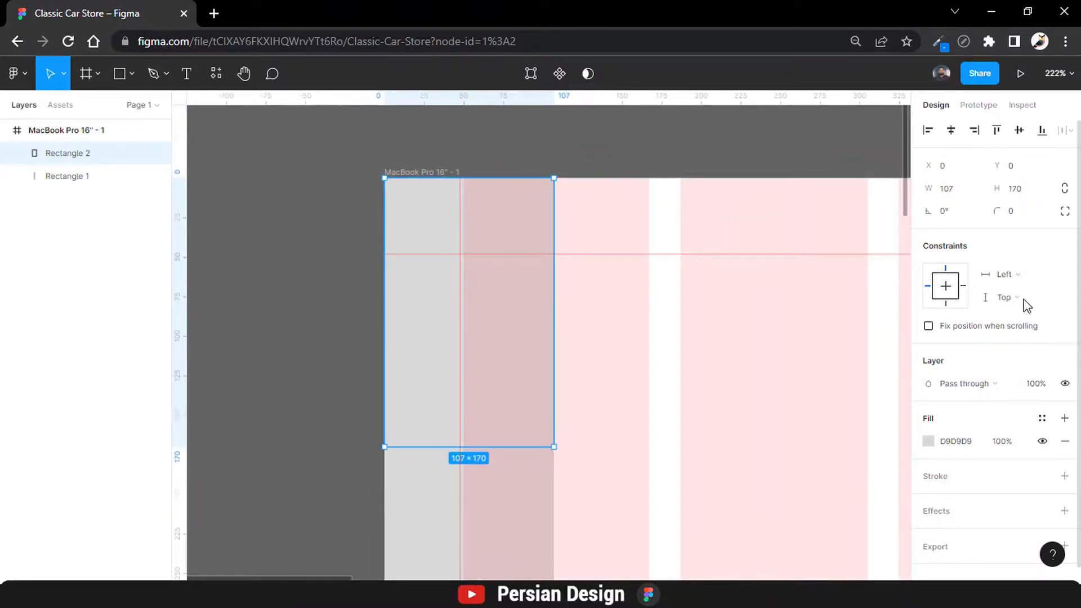
{"action": "scroll", "coordinate": [997, 312], "scroll_direction": "down", "scroll_amount": 1}
{"action": "left_click", "coordinate": [931, 428]}
{"action": "left_click_drag", "start_coordinate": [755, 234], "coordinate": [699, 183]}
{"action": "left_click", "coordinate": [700, 145]}
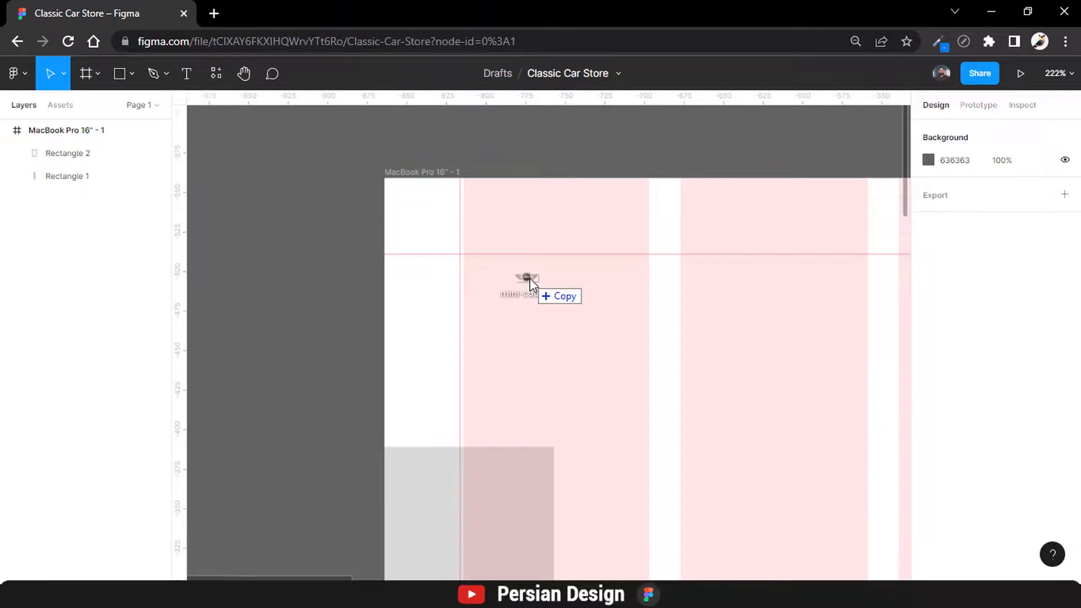
- Bring the Mini Cooper logo image into the frame and scale it down to fit inside the white corner rectangle
{"action": "left_click_drag", "start_coordinate": [529, 282], "coordinate": [531, 289]}
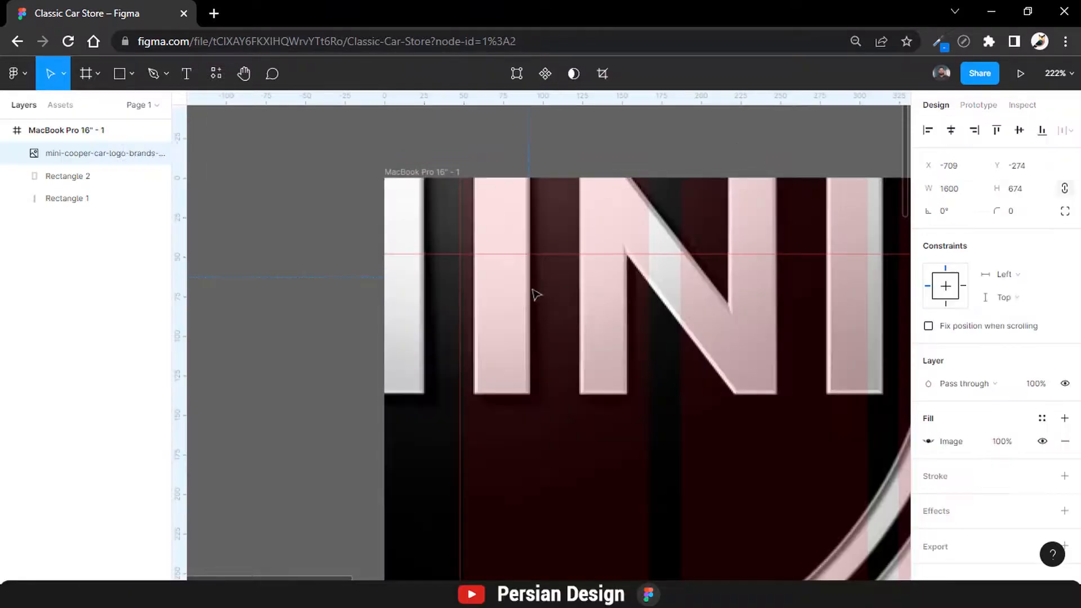
{"action": "scroll", "coordinate": [551, 271], "scroll_direction": "down", "scroll_amount": 5}
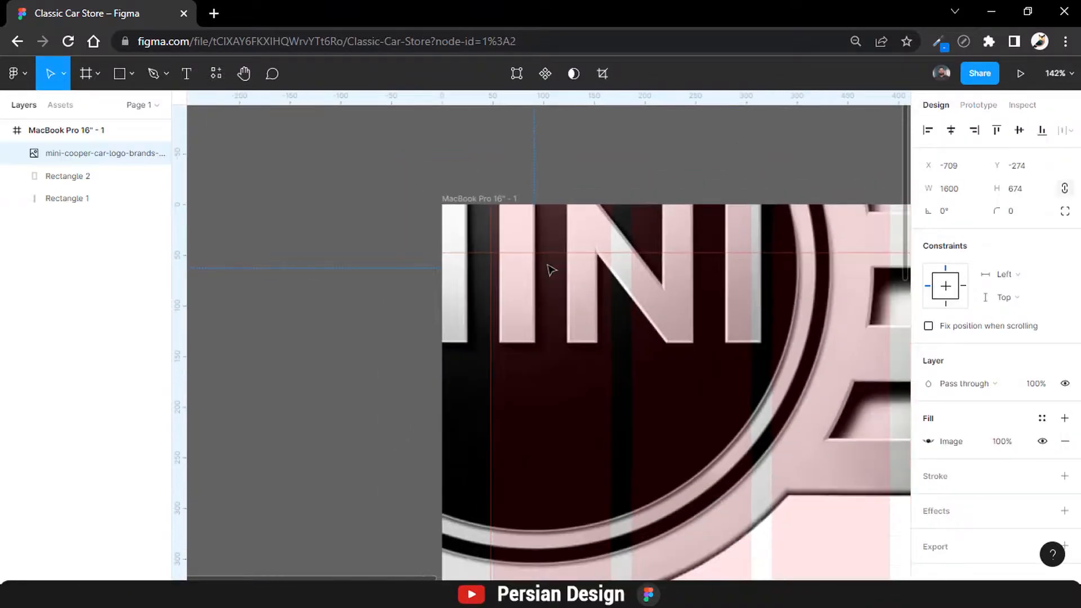
{"action": "scroll", "coordinate": [628, 428], "scroll_direction": "down", "scroll_amount": 2}
{"action": "left_click_drag", "start_coordinate": [640, 550], "coordinate": [563, 297]}
{"action": "left_click", "coordinate": [602, 294]}
- Place the Classic-Car PNG image in the frame and scale it down to about 815 × 419
{"action": "key", "text": "shift+1"}
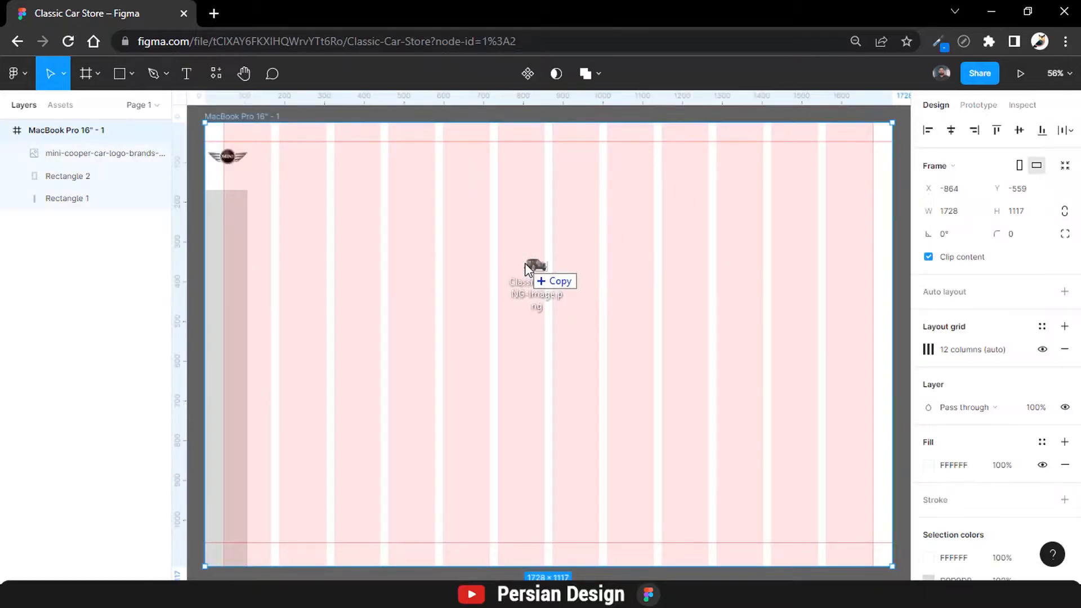
{"action": "left_click_drag", "start_coordinate": [525, 263], "coordinate": [525, 262]}
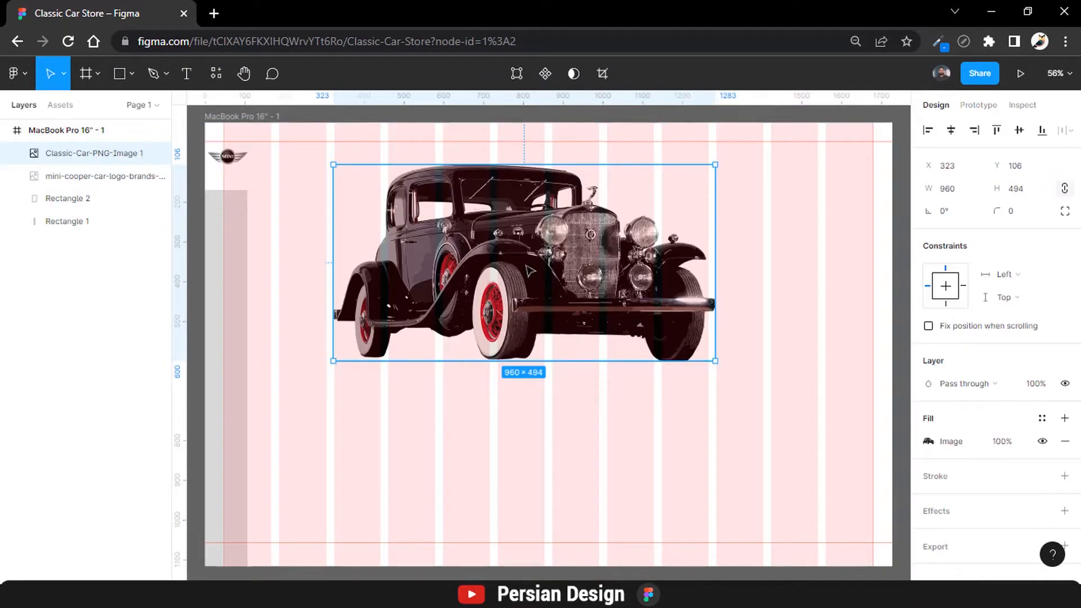
{"action": "double_click", "coordinate": [634, 204]}
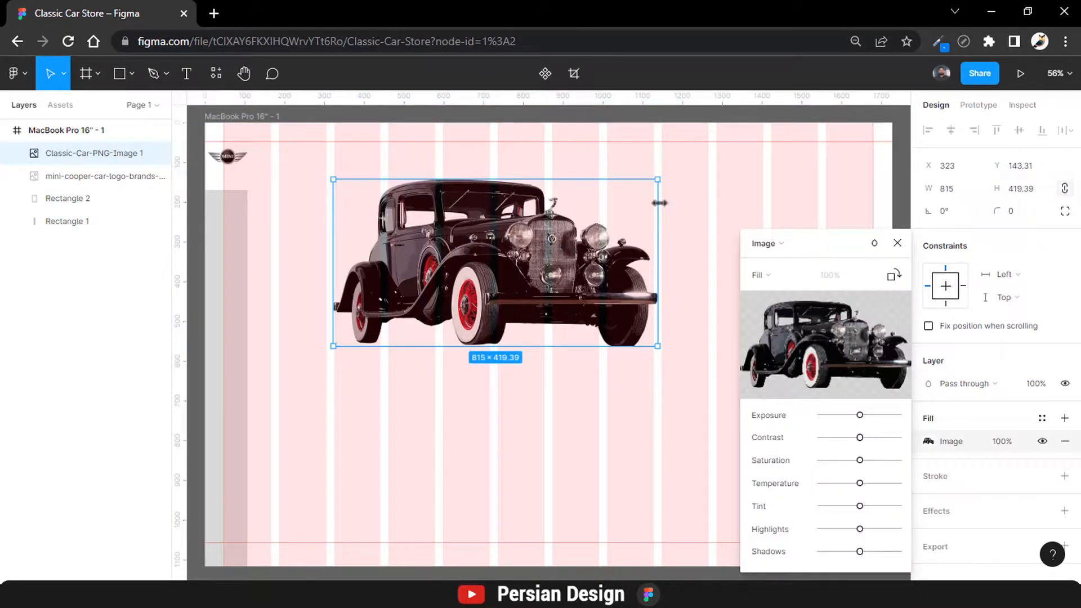
- Flip the car image horizontally at a width of about 811 and move it toward the middle of the frame
{"action": "left_click_drag", "start_coordinate": [659, 203], "coordinate": [335, 225]}
{"action": "left_click", "coordinate": [897, 243]}
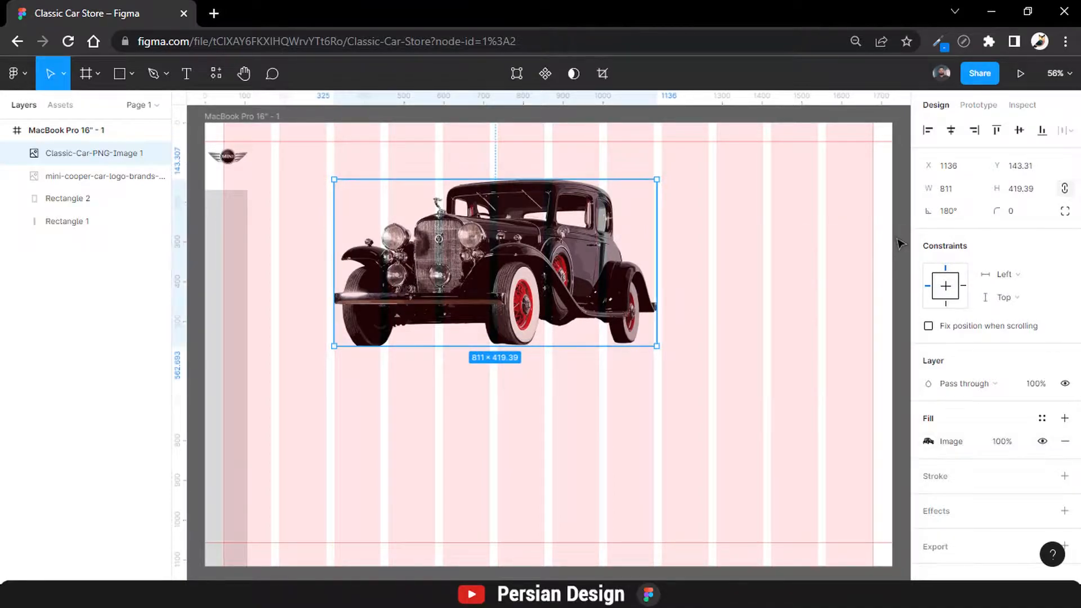
{"action": "left_click_drag", "start_coordinate": [414, 209], "coordinate": [497, 235]}
{"action": "left_click", "coordinate": [447, 183]}
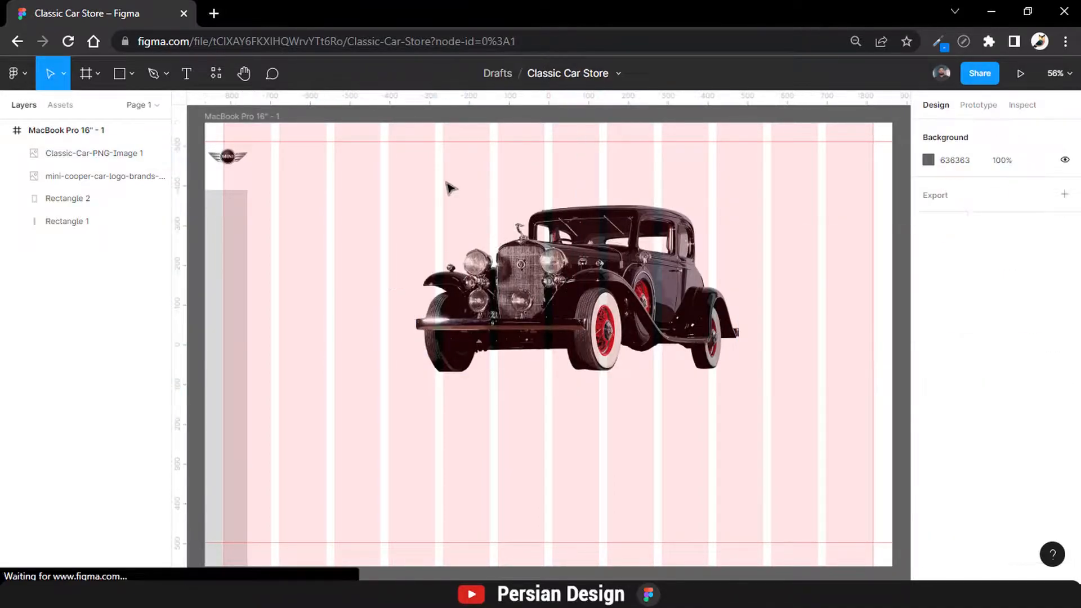
- Change the MacBook Pro frame's solid fill to a radial gradient
{"action": "left_click", "coordinate": [67, 130]}
{"action": "left_click", "coordinate": [929, 345]}
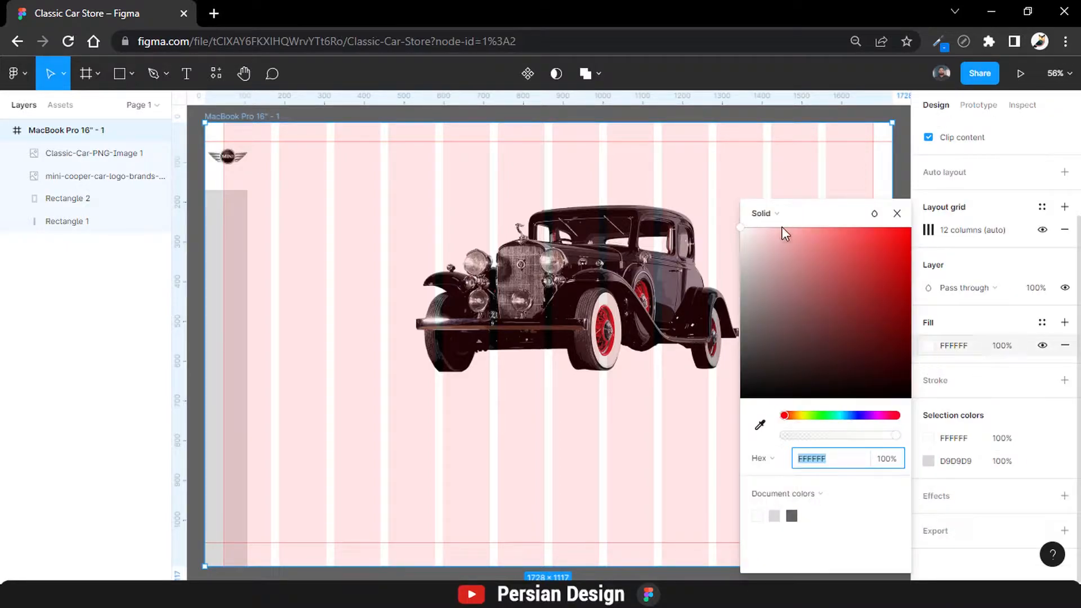
{"action": "left_click", "coordinate": [763, 213]}
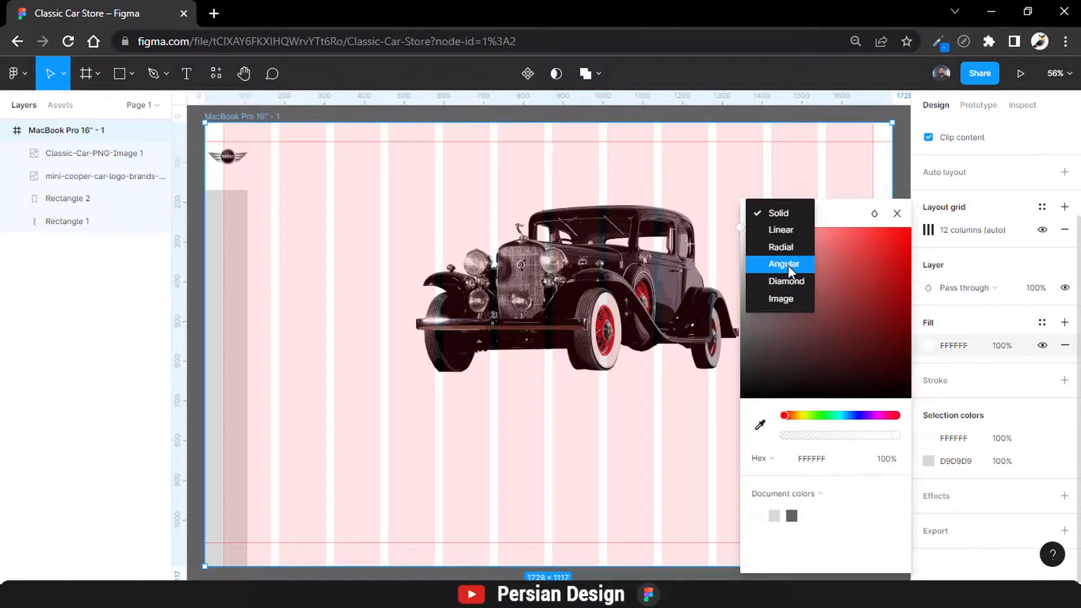
{"action": "left_click", "coordinate": [788, 266]}
{"action": "left_click", "coordinate": [771, 161]}
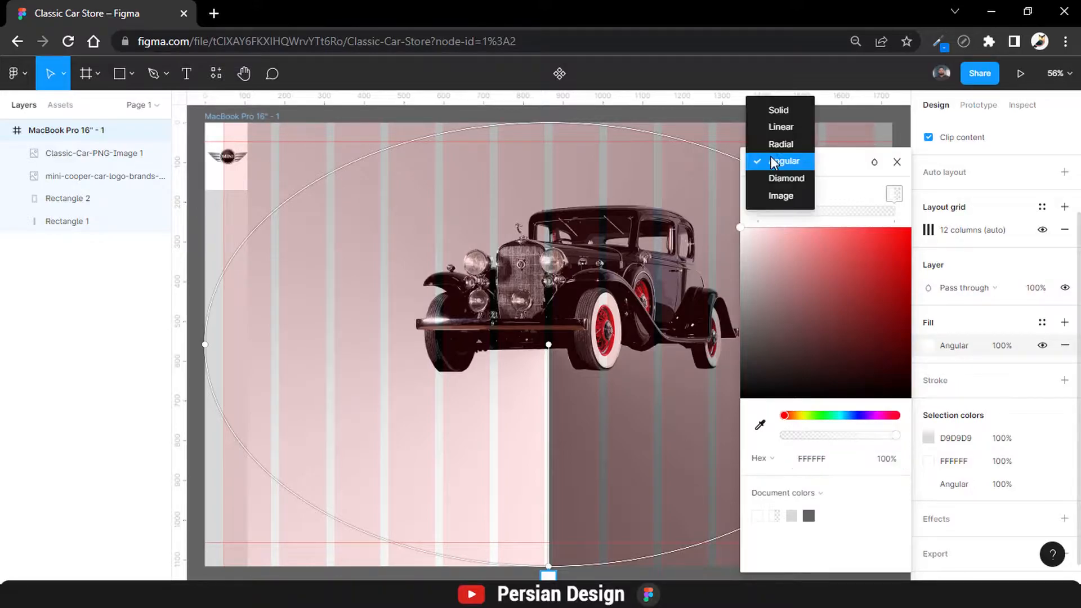
{"action": "left_click", "coordinate": [772, 147]}
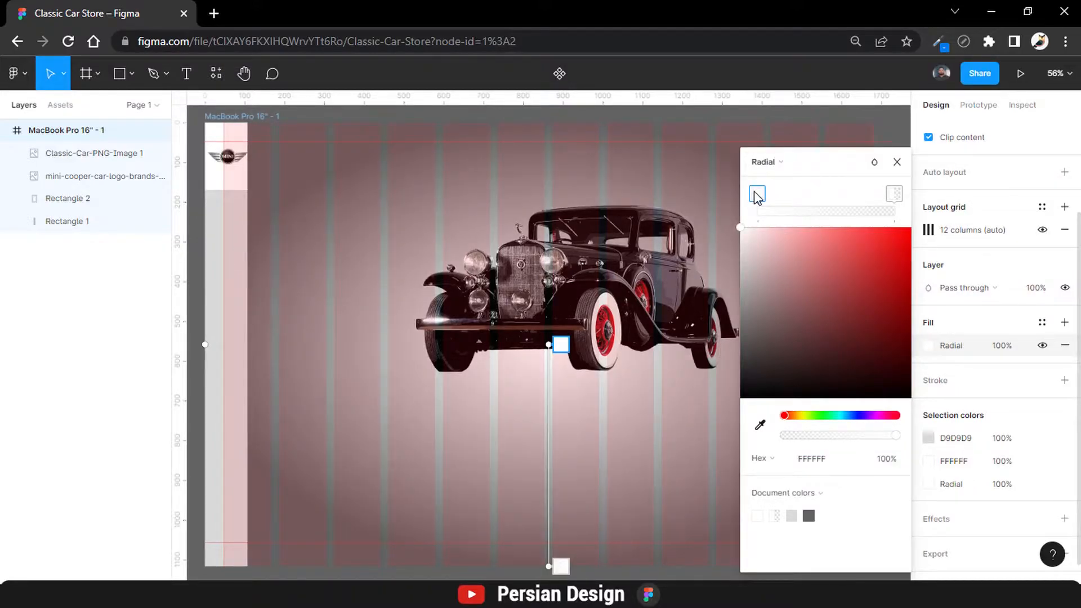
- Sample the gradient's colours from the car image, using 212126 for the outer stop and EAE6E3 for the centre stop
{"action": "left_click", "coordinate": [894, 195]}
{"action": "left_click", "coordinate": [760, 425]}
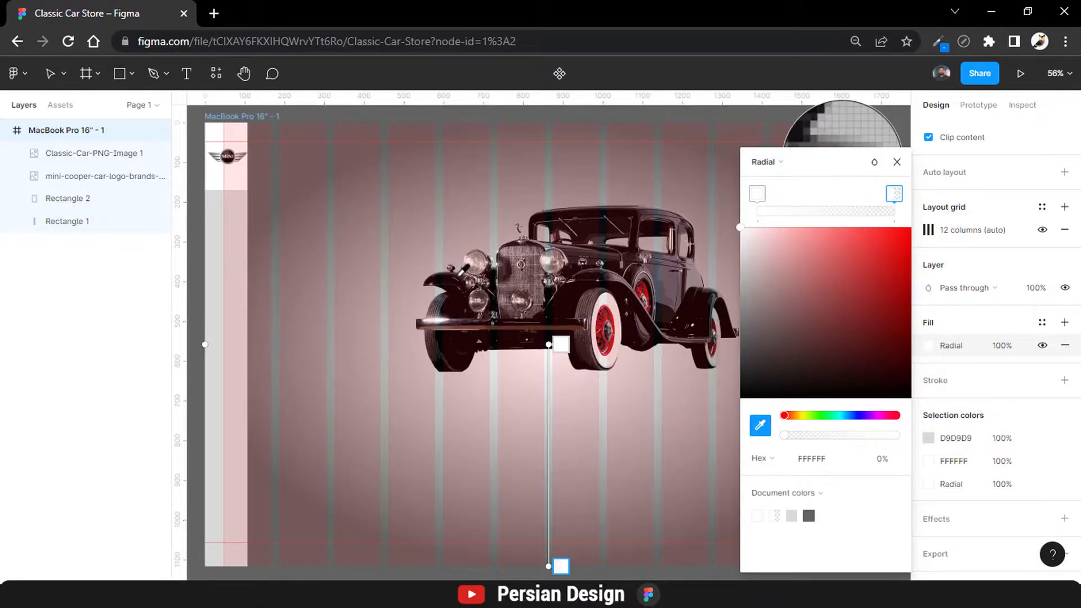
{"action": "left_click", "coordinate": [613, 213]}
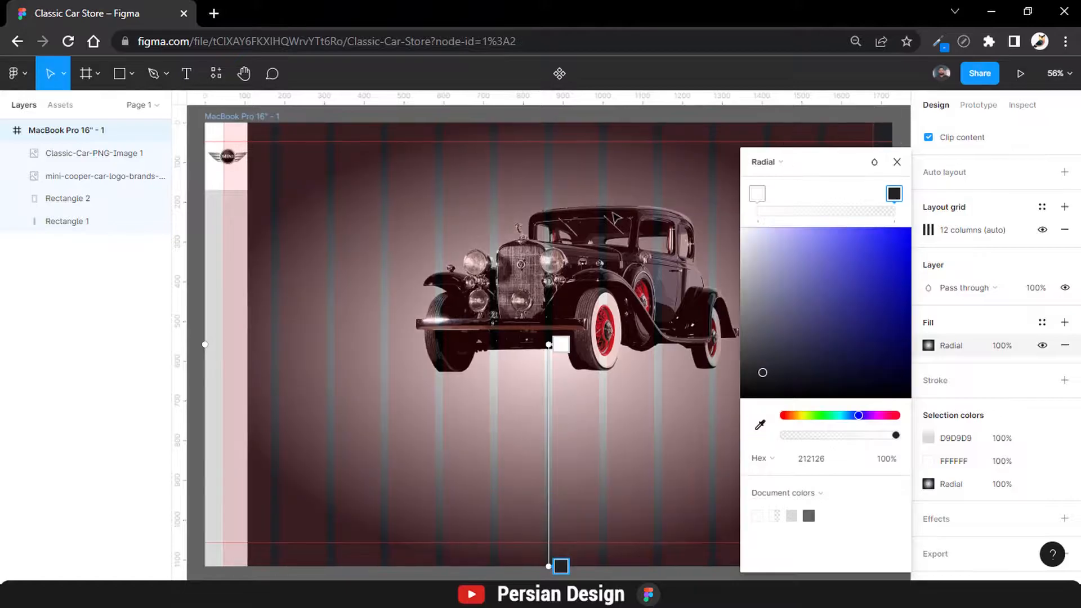
{"action": "left_click", "coordinate": [757, 194]}
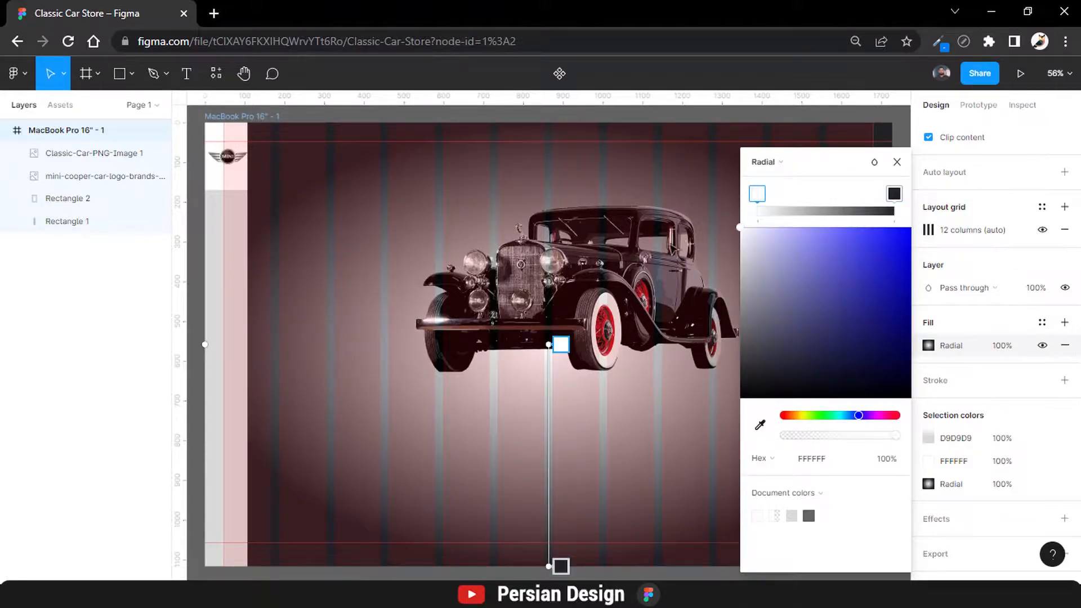
{"action": "left_click", "coordinate": [760, 425]}
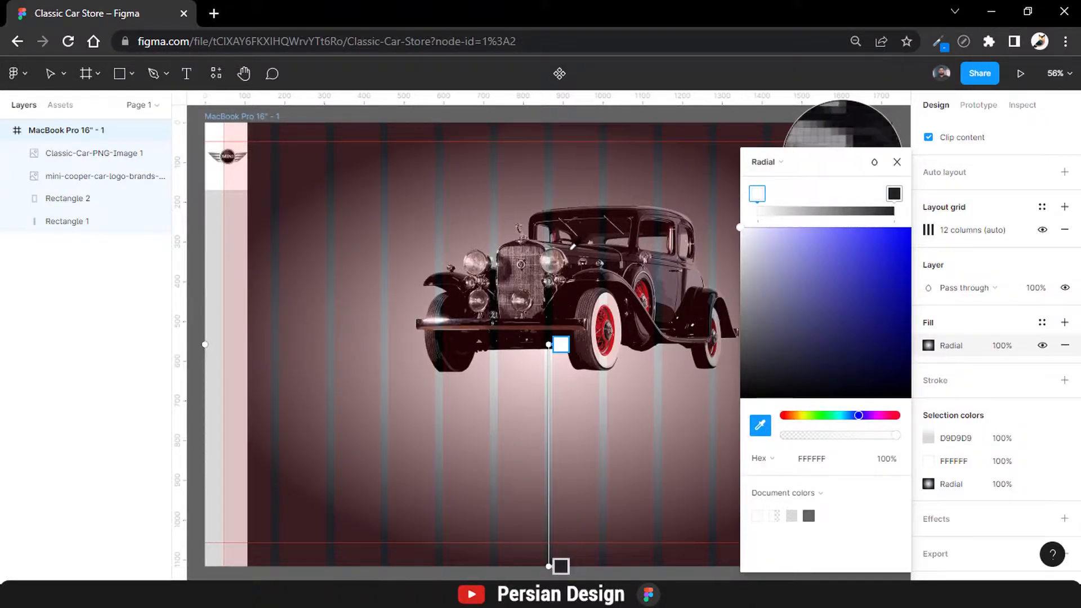
{"action": "left_click", "coordinate": [612, 297]}
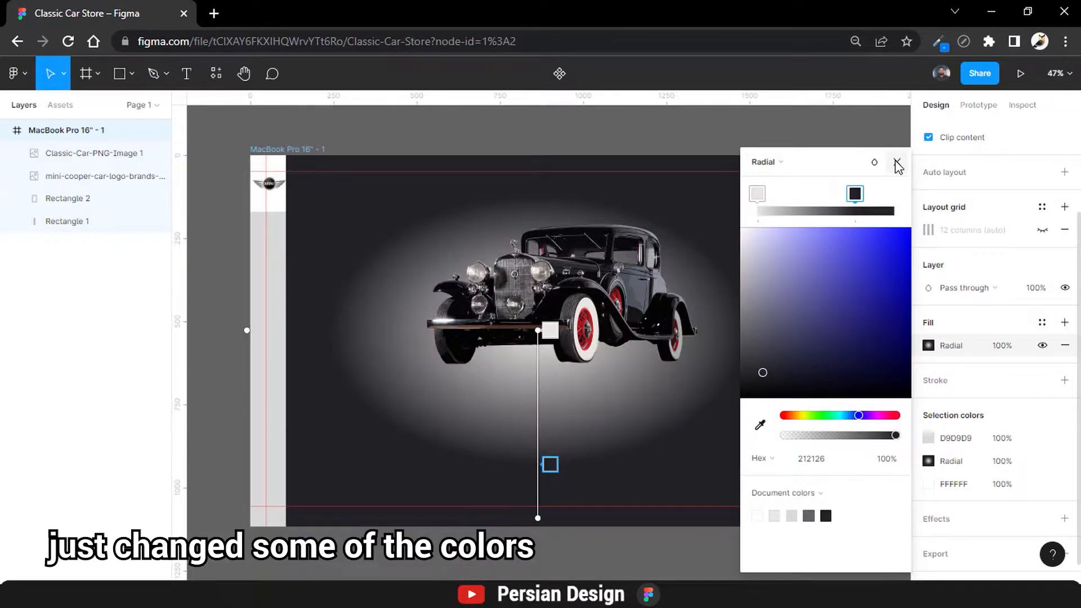
{"action": "left_click", "coordinate": [897, 162]}
- Centre the car image horizontally and vertically in the frame and enlarge it around its centre
{"action": "left_click", "coordinate": [667, 344]}
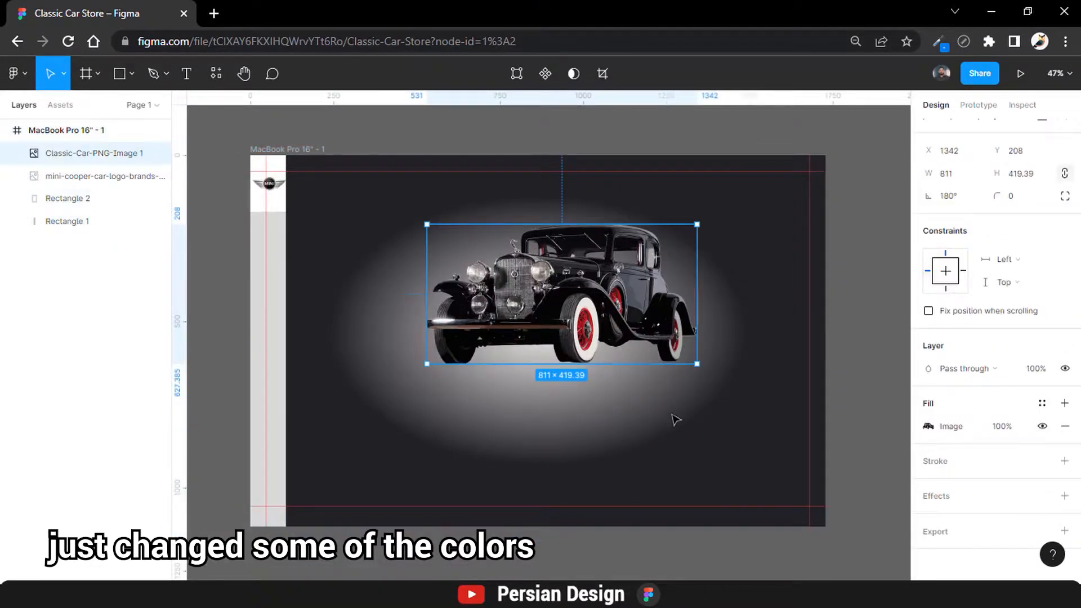
{"action": "scroll", "coordinate": [969, 135], "scroll_direction": "up", "scroll_amount": 1}
{"action": "left_click", "coordinate": [951, 130]}
{"action": "left_click", "coordinate": [1019, 130]}
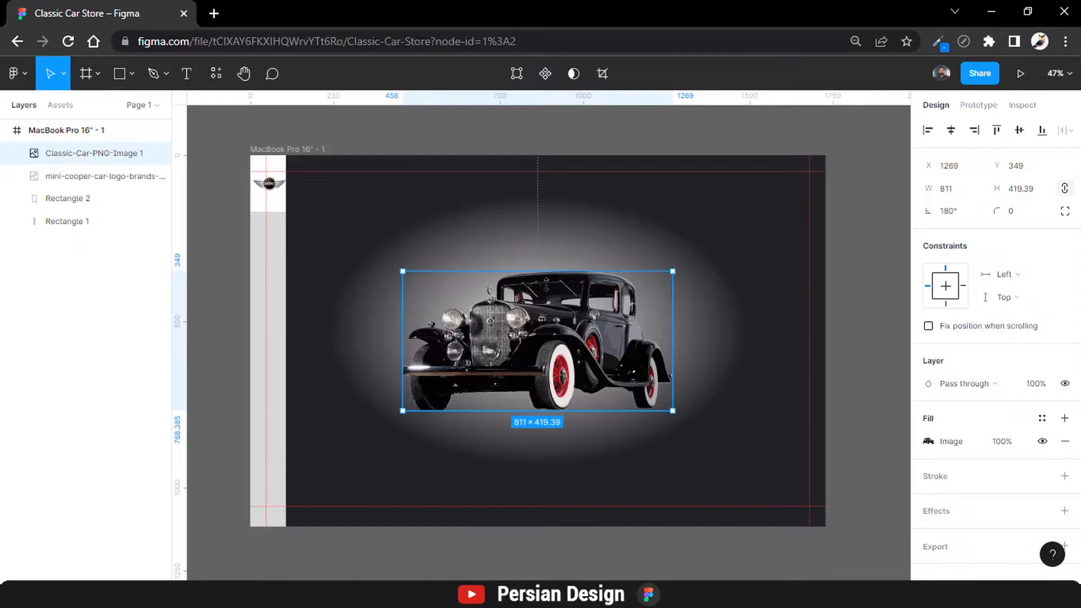
{"action": "left_click_drag", "start_coordinate": [541, 269], "coordinate": [552, 295]}
{"action": "left_click", "coordinate": [648, 471]}
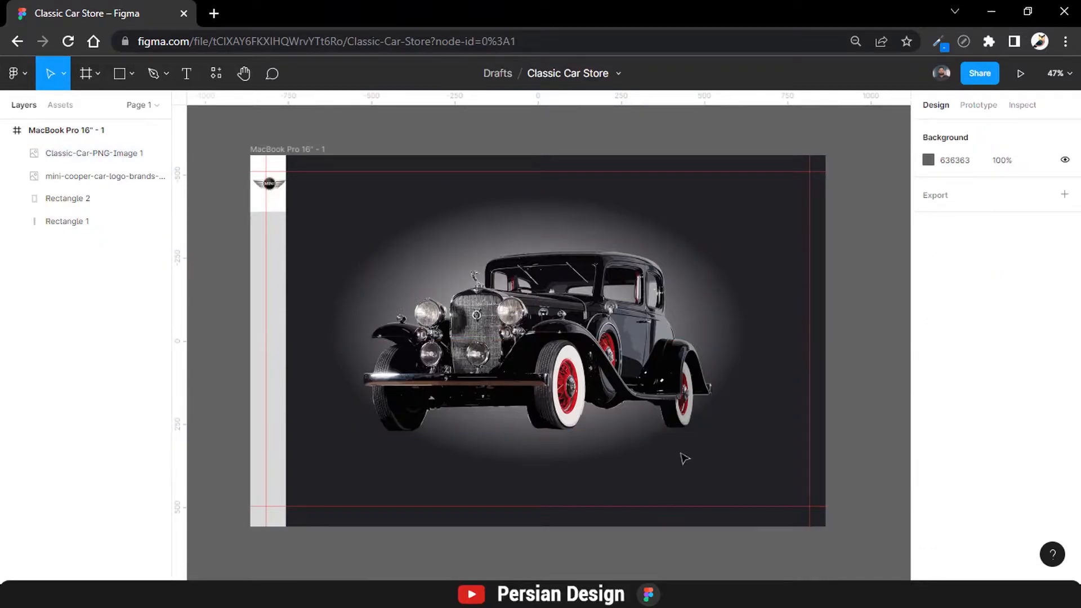
- Darken the centre stop of the frame's radial gradient to 717171
{"action": "left_click", "coordinate": [90, 130]}
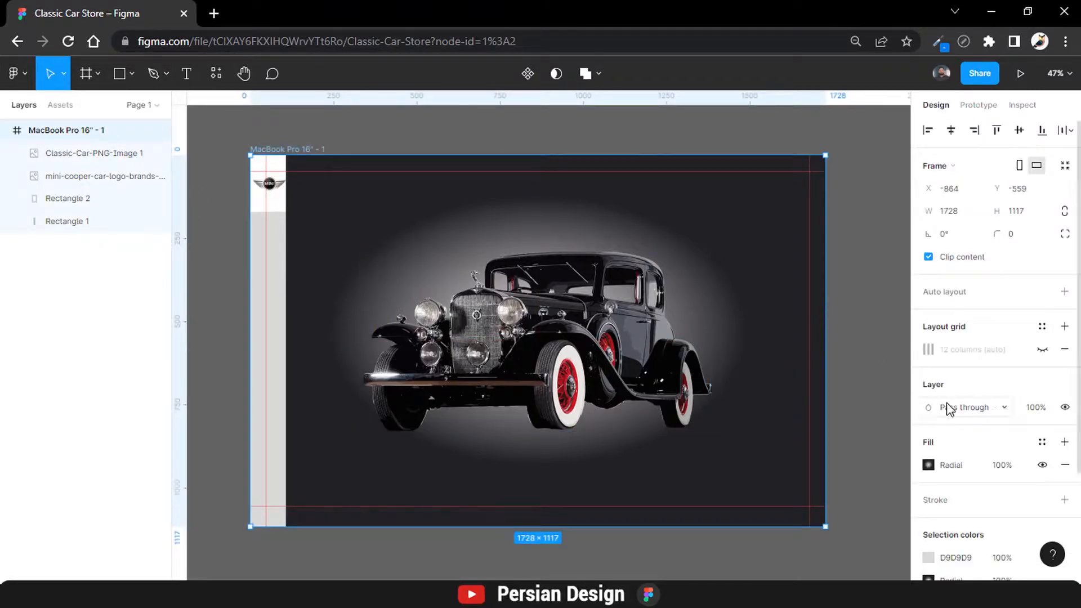
{"action": "scroll", "coordinate": [957, 349], "scroll_direction": "down", "scroll_amount": 3}
{"action": "left_click", "coordinate": [929, 323]}
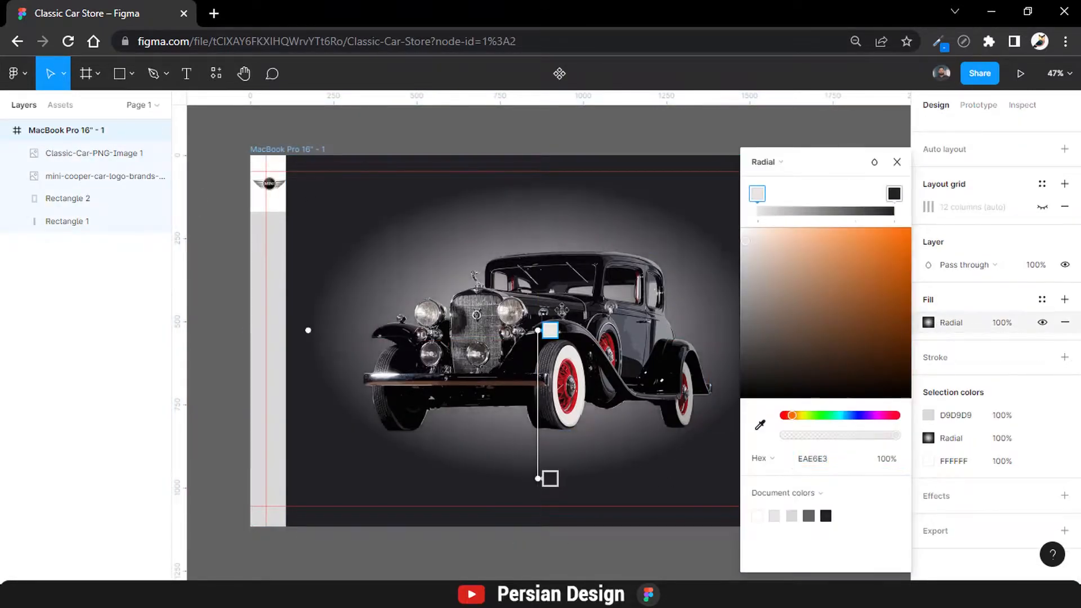
{"action": "left_click_drag", "start_coordinate": [741, 252], "coordinate": [725, 334]}
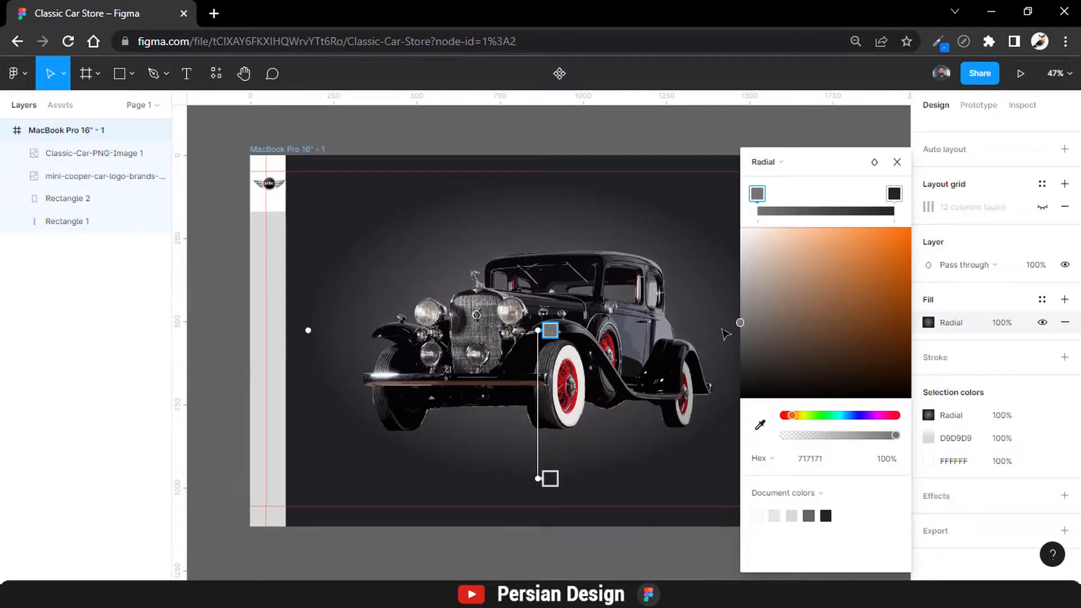
{"action": "left_click", "coordinate": [897, 162]}
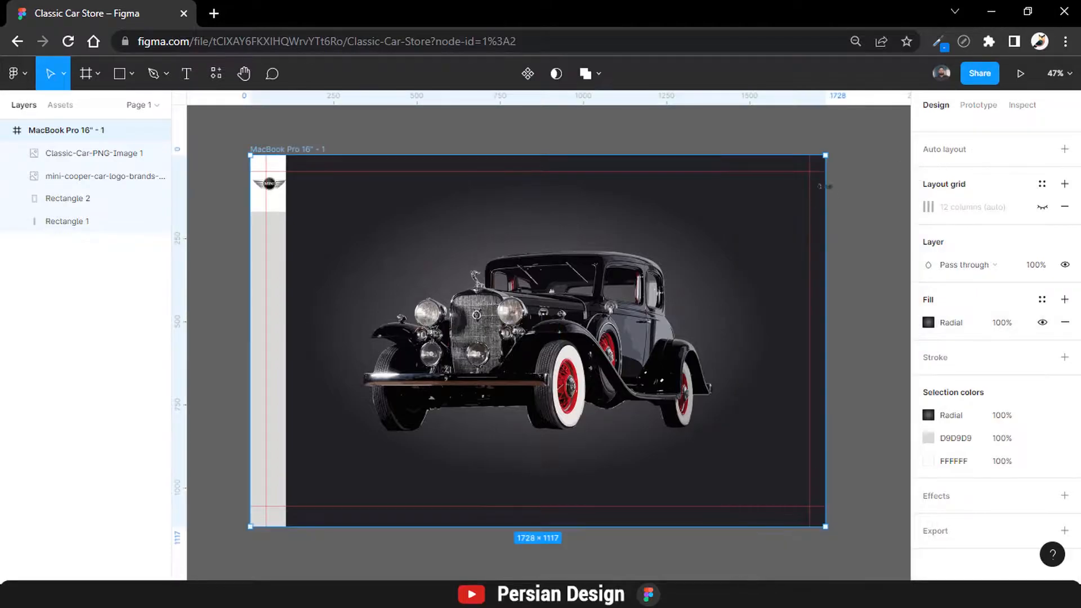
- Extend the frame's radial gradient down to the frame's bottom edge and move its centre to the middle of the frame
{"action": "left_click", "coordinate": [929, 322]}
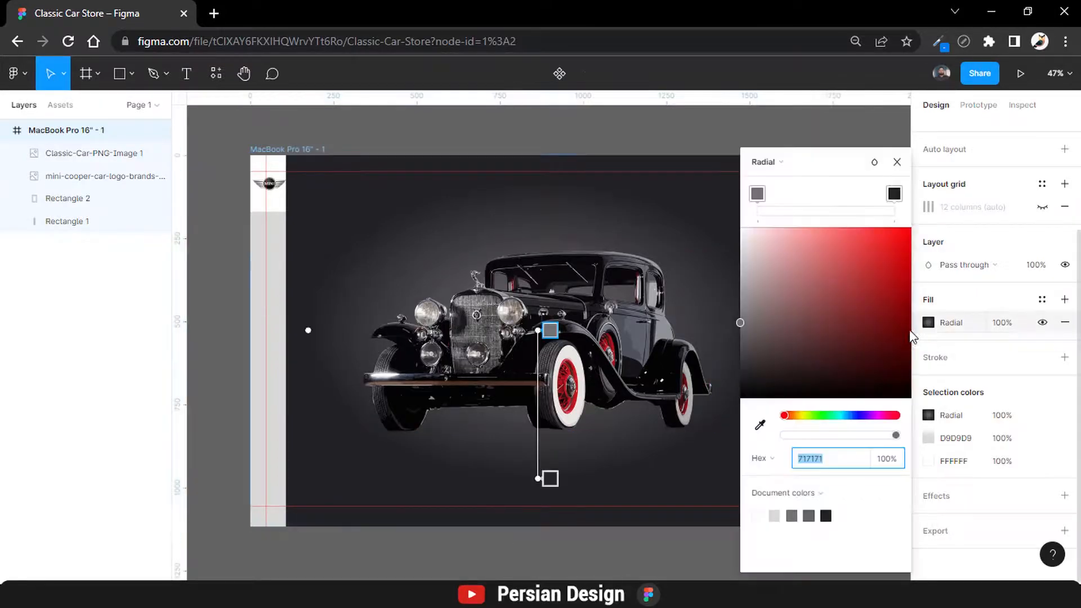
{"action": "left_click", "coordinate": [550, 478]}
{"action": "left_click_drag", "start_coordinate": [537, 479], "coordinate": [536, 528]}
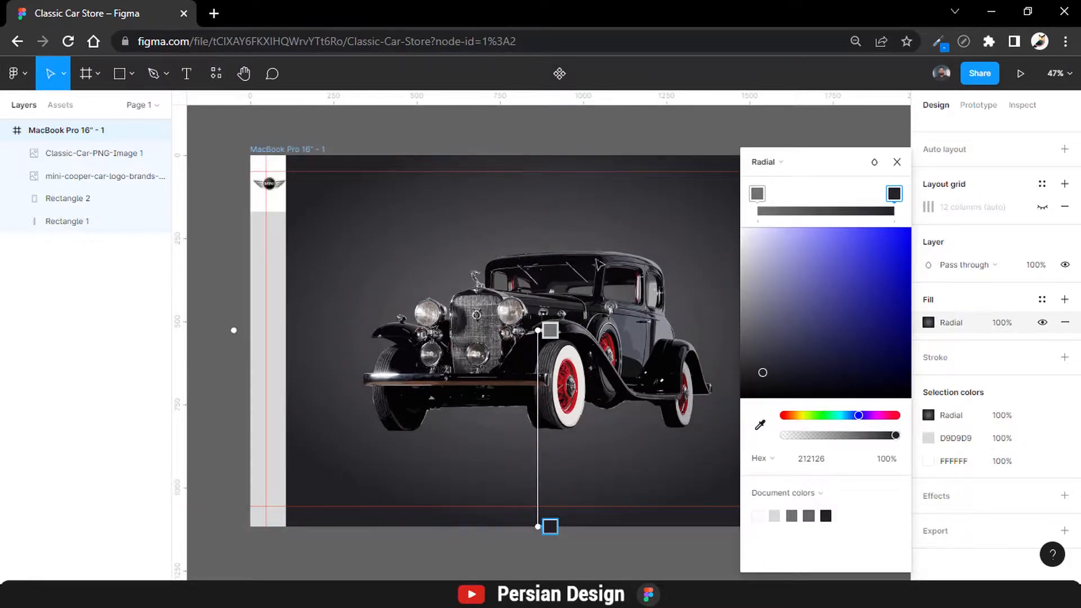
{"action": "left_click_drag", "start_coordinate": [537, 331], "coordinate": [513, 341]}
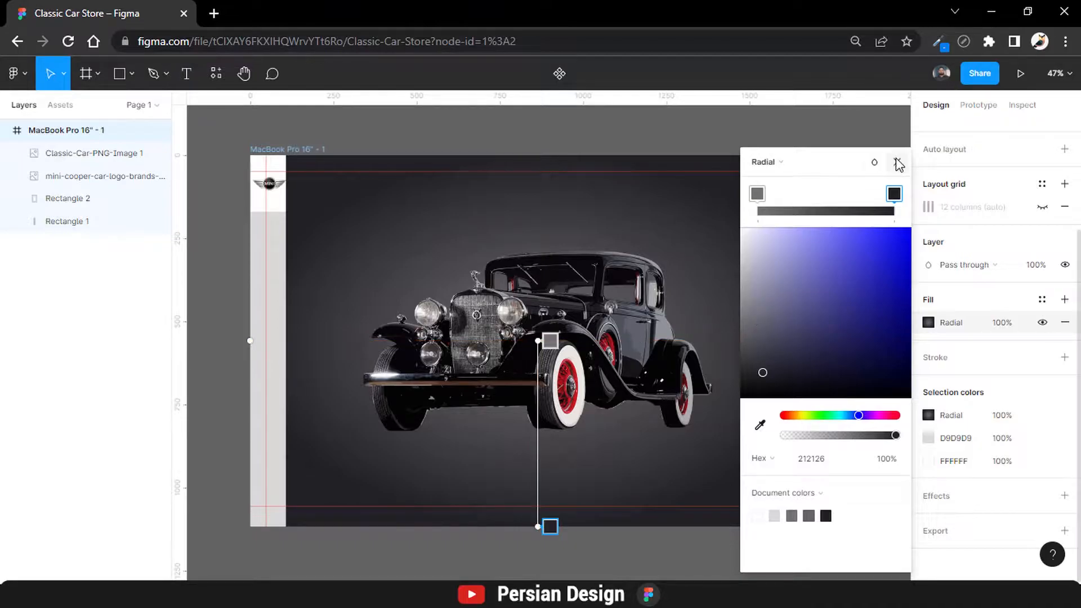
{"action": "left_click", "coordinate": [897, 161]}
{"action": "left_click", "coordinate": [302, 279]}
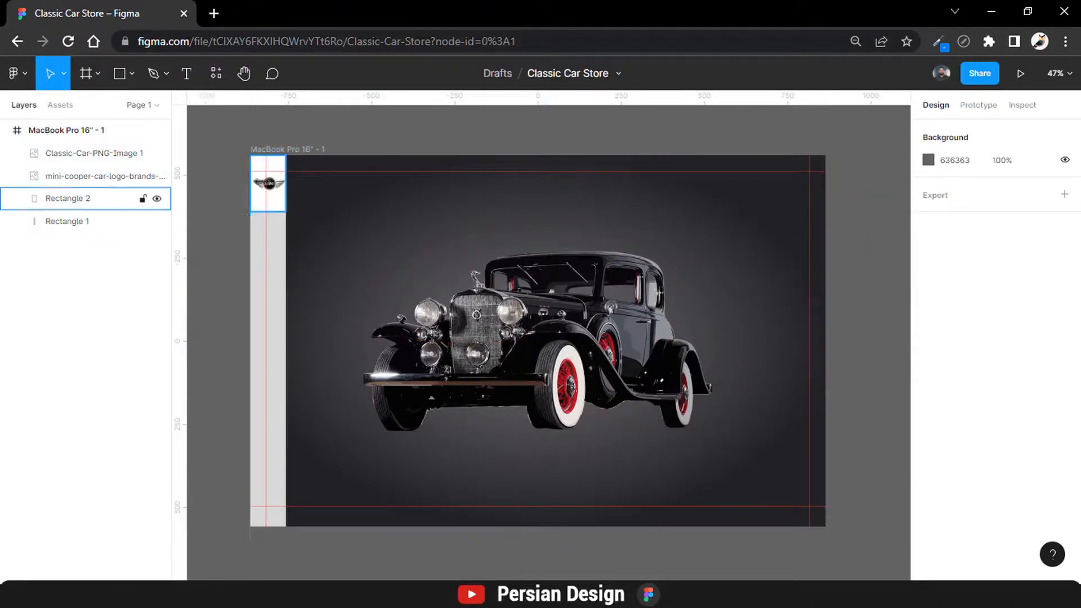
- Shrink the car image proportionally around its centre to about 849 × 439, keeping it centred in the frame
{"action": "left_click", "coordinate": [530, 254]}
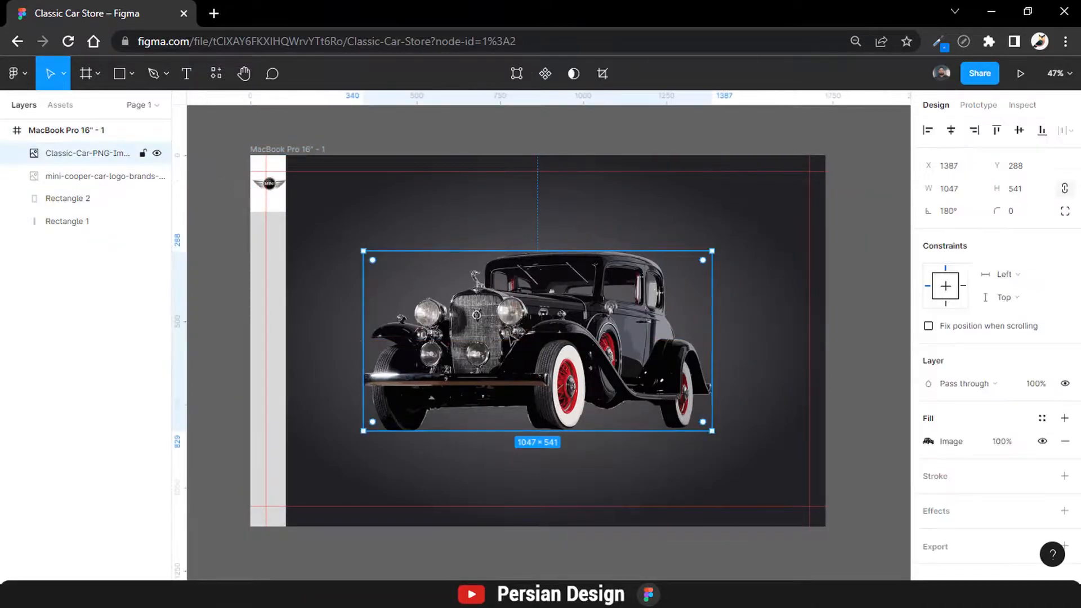
{"action": "left_click_drag", "start_coordinate": [530, 250], "coordinate": [531, 285]}
{"action": "left_click_drag", "start_coordinate": [532, 315], "coordinate": [532, 298]}
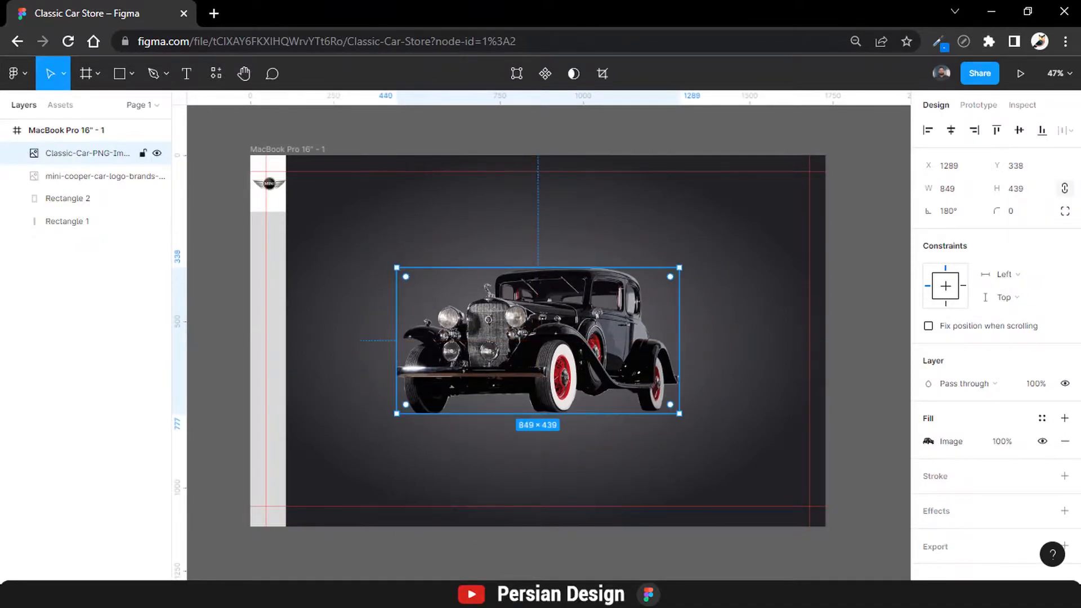
- Fill the tall sidebar rectangle with 212126 sampled from the dark background near the frame's upper edge
{"action": "left_click", "coordinate": [274, 266]}
{"action": "left_click", "coordinate": [929, 427]}
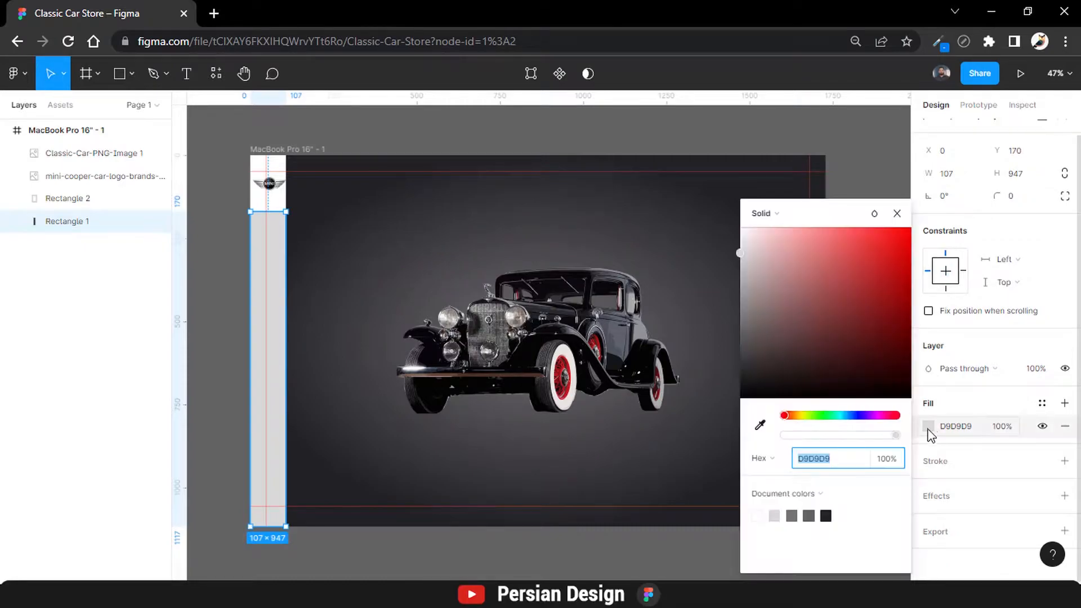
{"action": "left_click", "coordinate": [760, 426]}
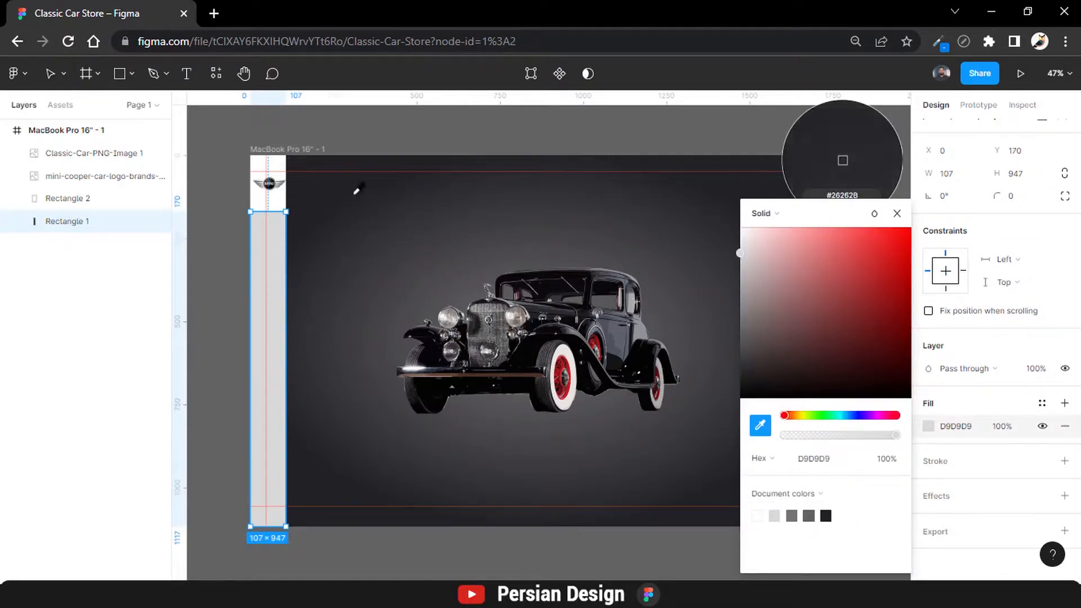
{"action": "left_click", "coordinate": [293, 164]}
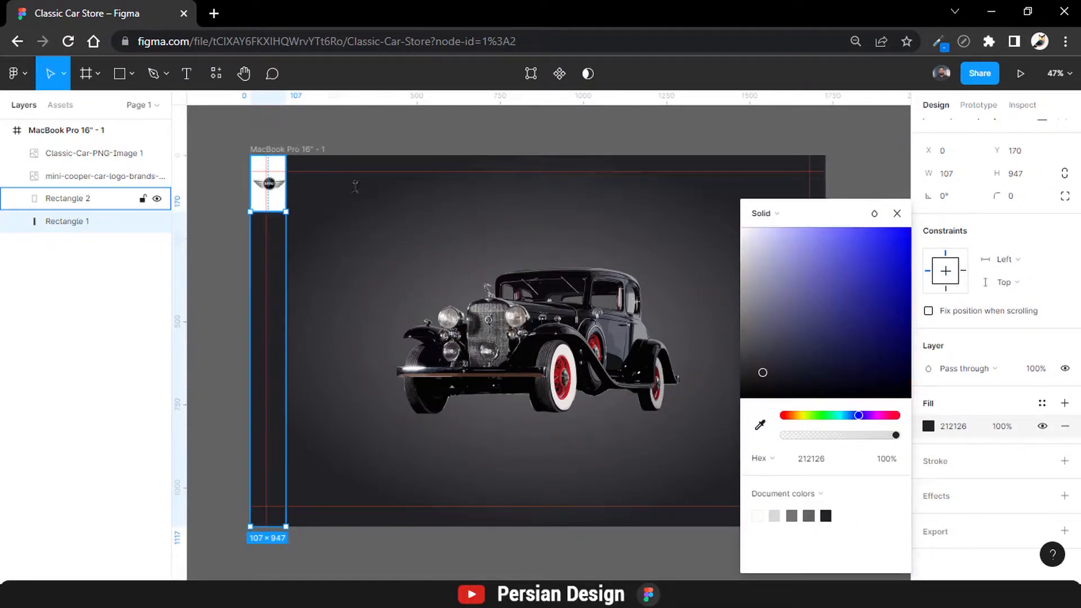
{"action": "left_click", "coordinate": [897, 213]}
- Add a drop shadow to the sidebar rectangle with X 15, Y 0 and 50% opacity
{"action": "left_click", "coordinate": [933, 497]}
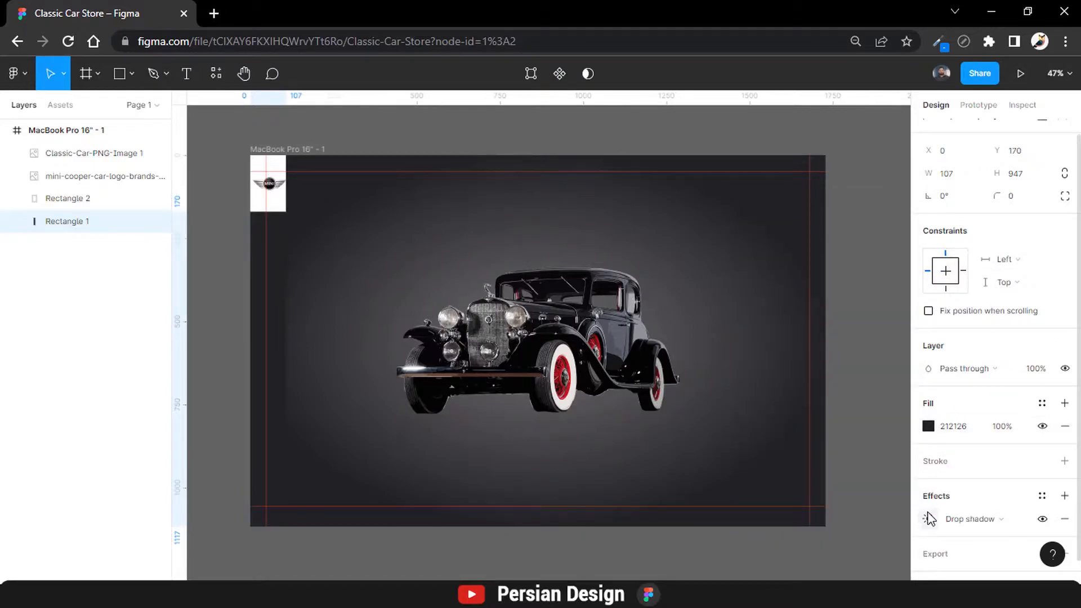
{"action": "left_click", "coordinate": [929, 519]}
{"action": "type", "text": "15"}
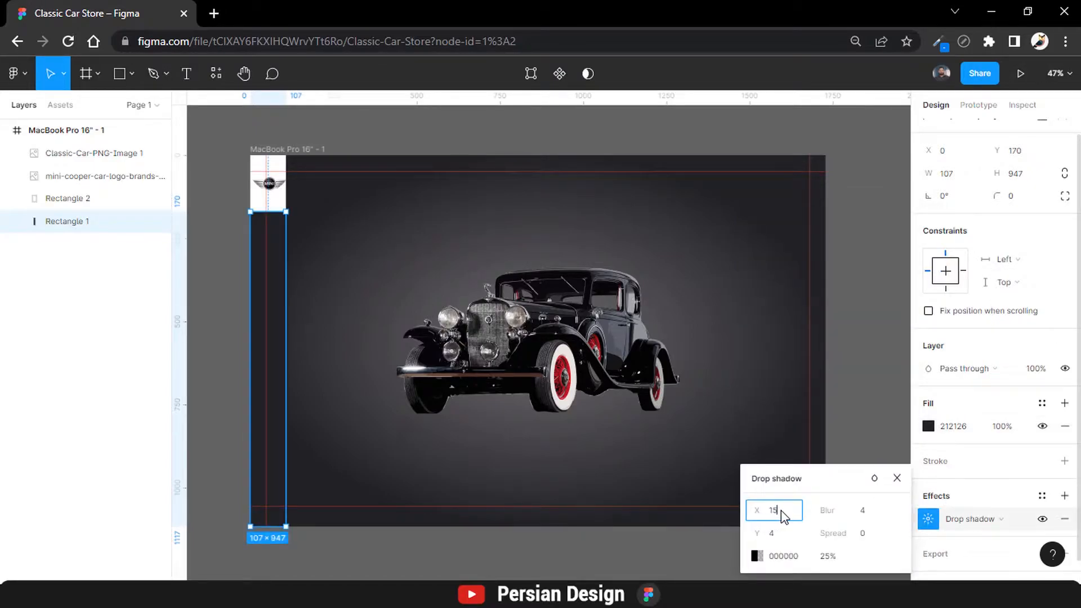
{"action": "left_click", "coordinate": [784, 535]}
{"action": "type", "text": "0"}
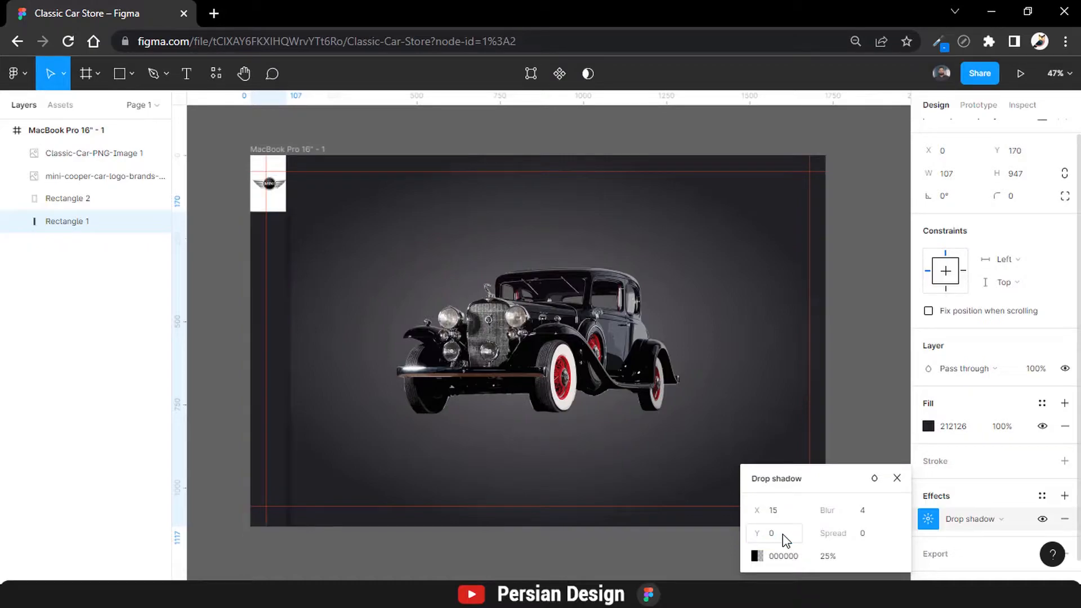
{"action": "left_click", "coordinate": [829, 556]}
{"action": "type", "text": "50"}
{"action": "key", "text": "Return"}
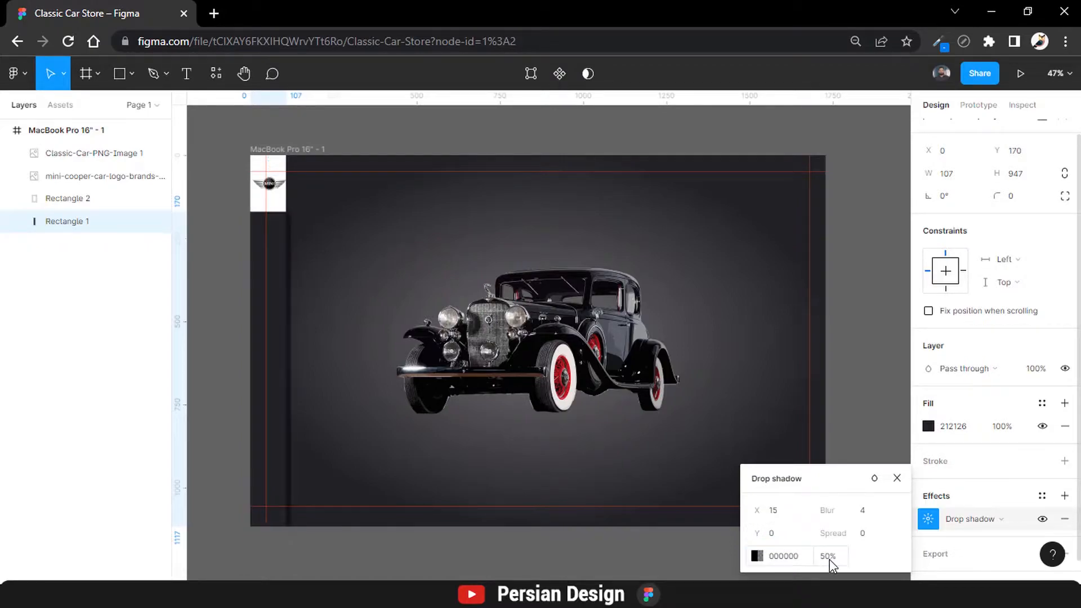
- Soften the sidebar's drop shadow by trying a blur of 20 and settling on 30, with 70% opacity
{"action": "left_click", "coordinate": [873, 516]}
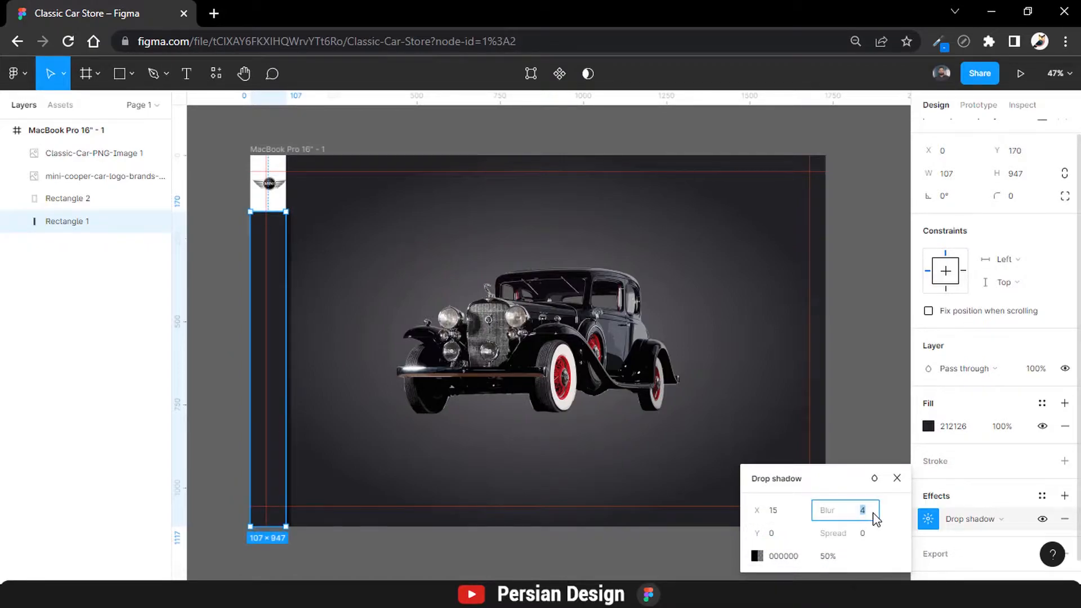
{"action": "type", "text": "20"}
{"action": "key", "text": "Return"}
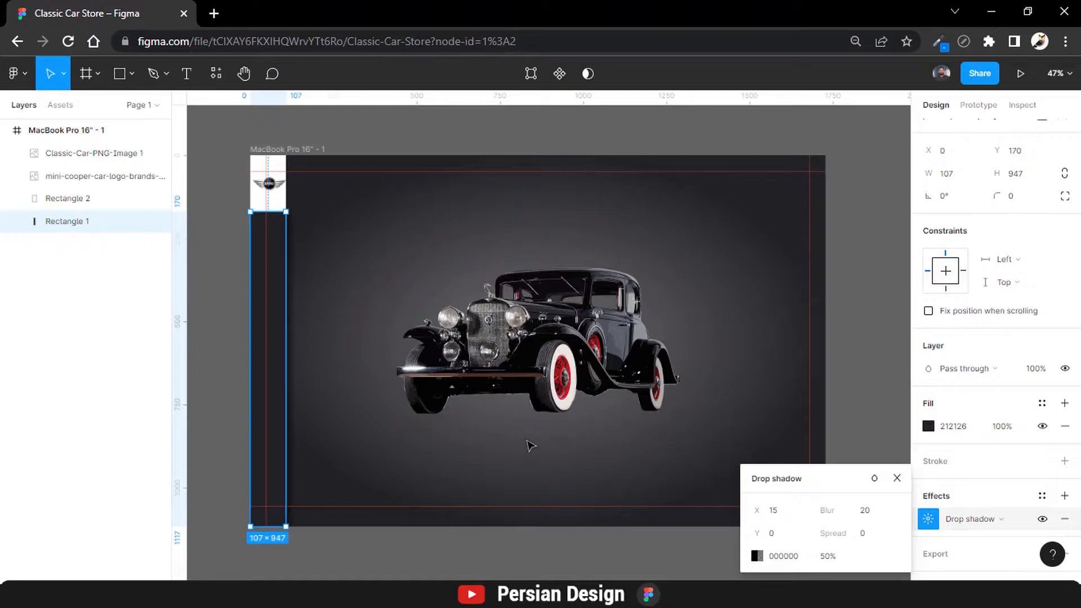
{"action": "left_click", "coordinate": [829, 556]}
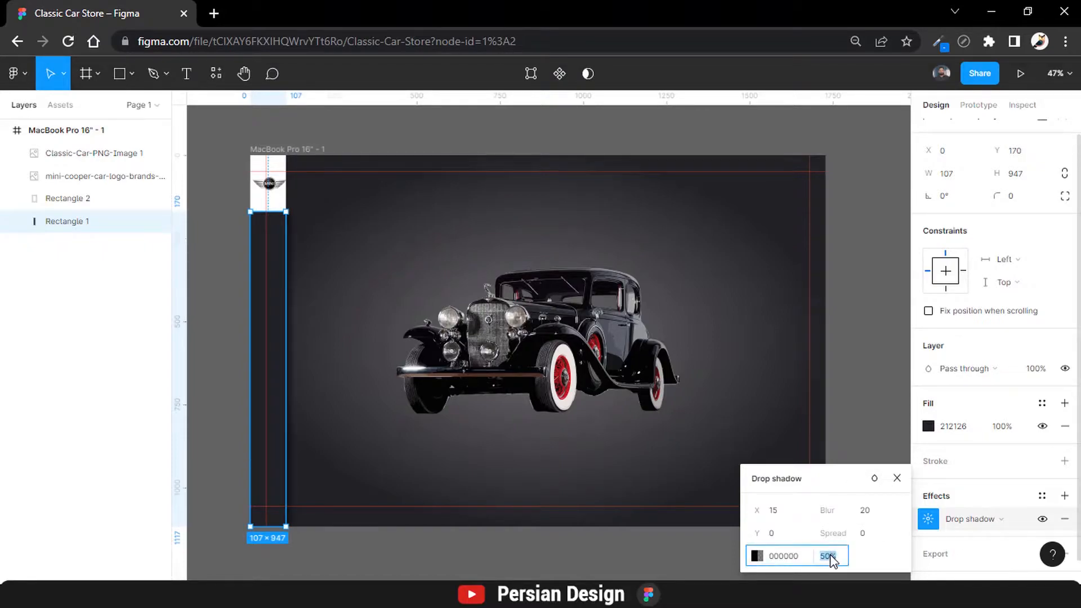
{"action": "left_click", "coordinate": [756, 560]}
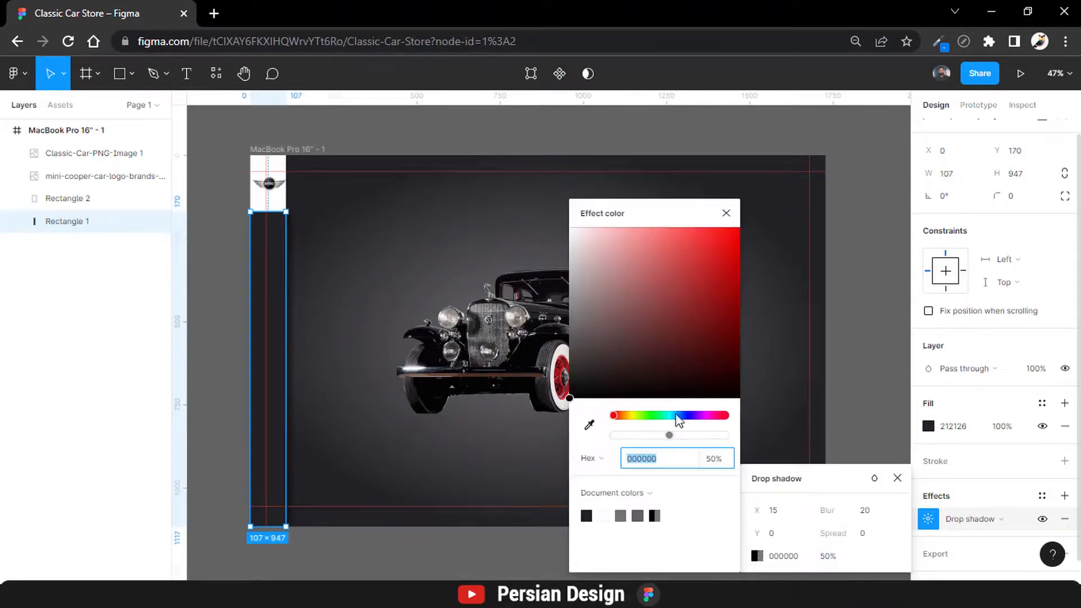
{"action": "left_click", "coordinate": [726, 213]}
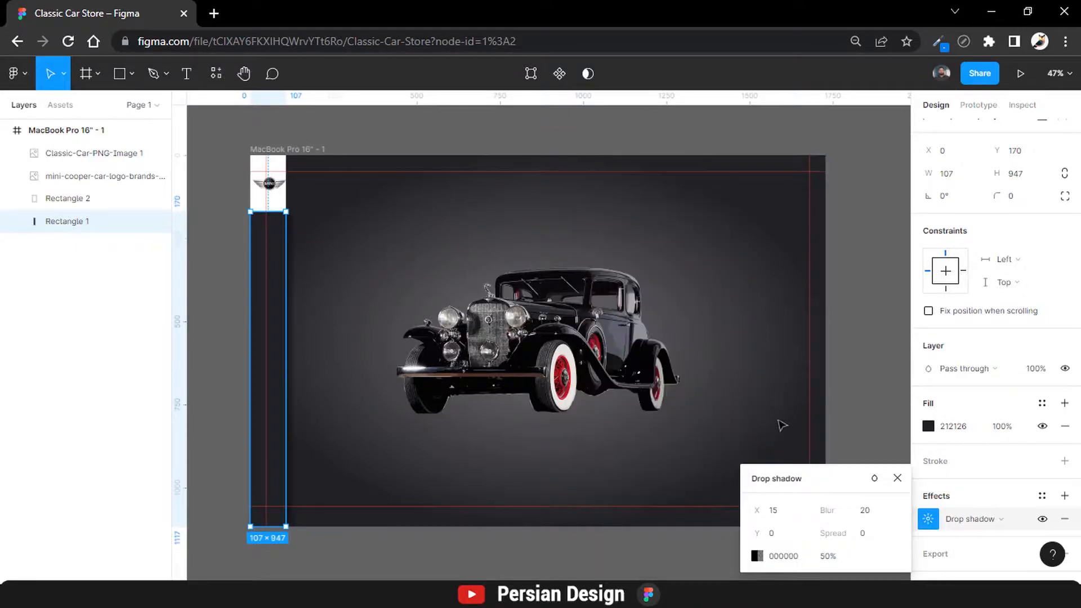
{"action": "left_click", "coordinate": [876, 516]}
{"action": "type", "text": "30"}
{"action": "key", "text": "Return"}
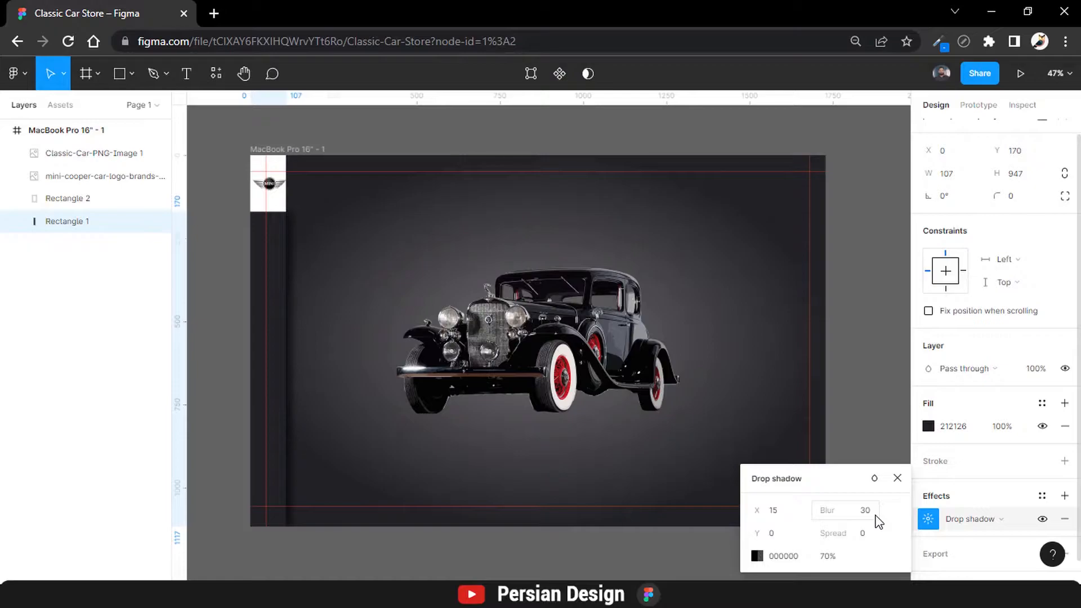
- Reduce the sidebar shadow's opacity to 30% and its X offset to 10
{"action": "left_click", "coordinate": [831, 555]}
{"action": "type", "text": "50"}
{"action": "key", "text": "Return"}
{"action": "left_click", "coordinate": [831, 556]}
{"action": "type", "text": "30"}
{"action": "key", "text": "Return"}
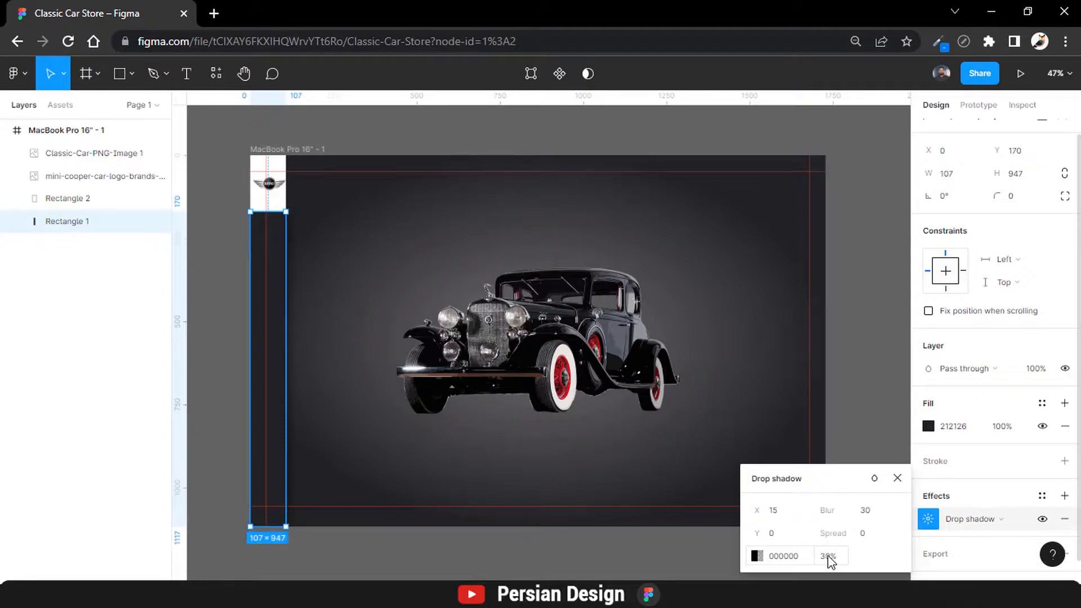
{"action": "left_click", "coordinate": [787, 516]}
{"action": "type", "text": "10"}
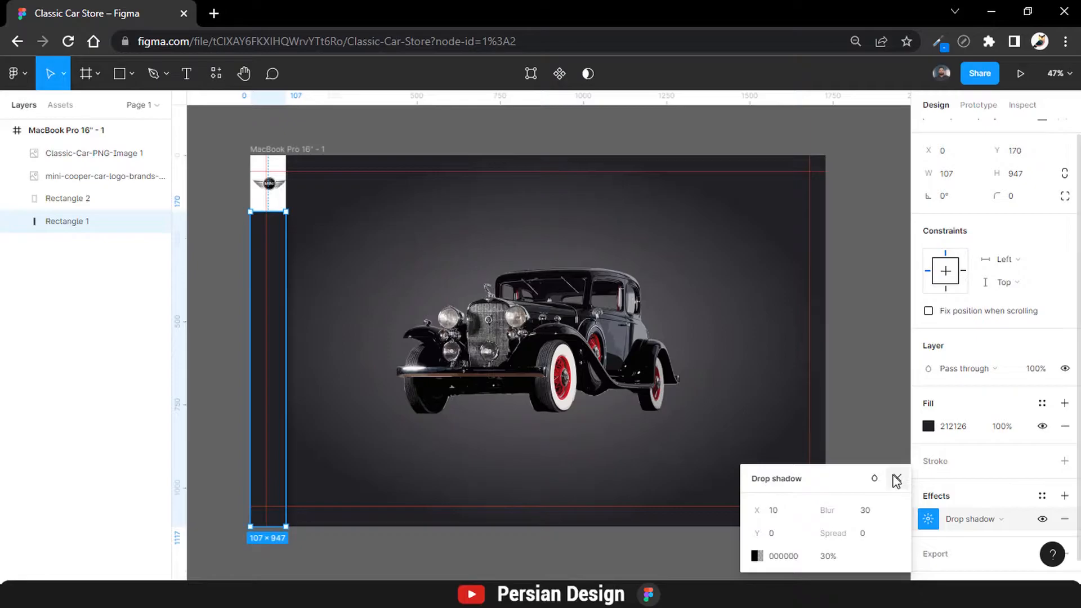
{"action": "left_click", "coordinate": [897, 477]}
{"action": "left_click", "coordinate": [806, 424]}
- Add a text label reading CADILAC in the dark area between the sidebar and the car
{"action": "left_click", "coordinate": [186, 73]}
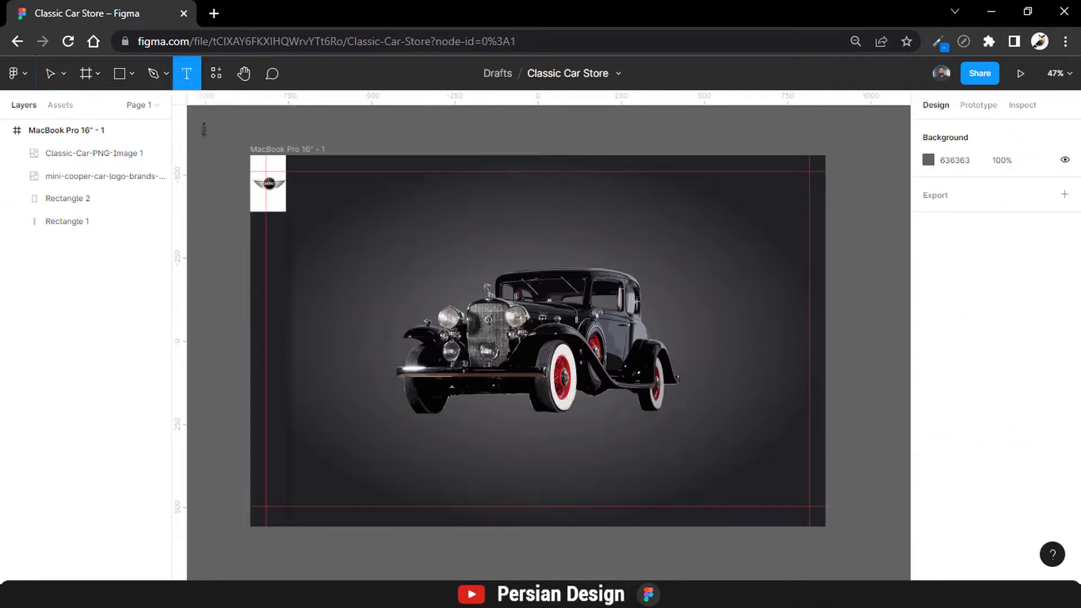
{"action": "left_click", "coordinate": [311, 260]}
{"action": "type", "text": "CLASSI"}
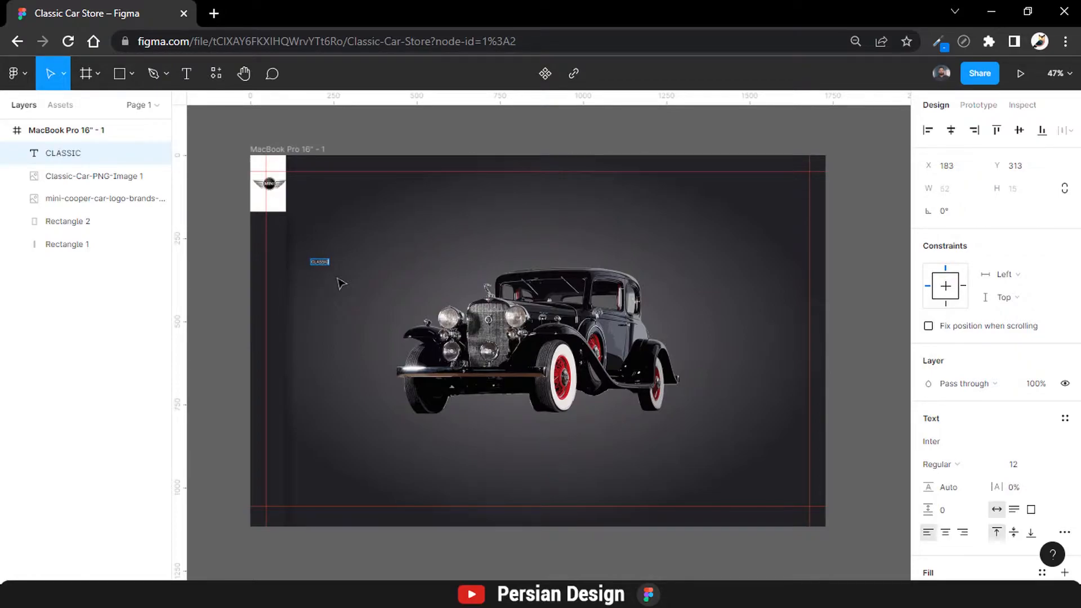
{"action": "type", "text": "C"}
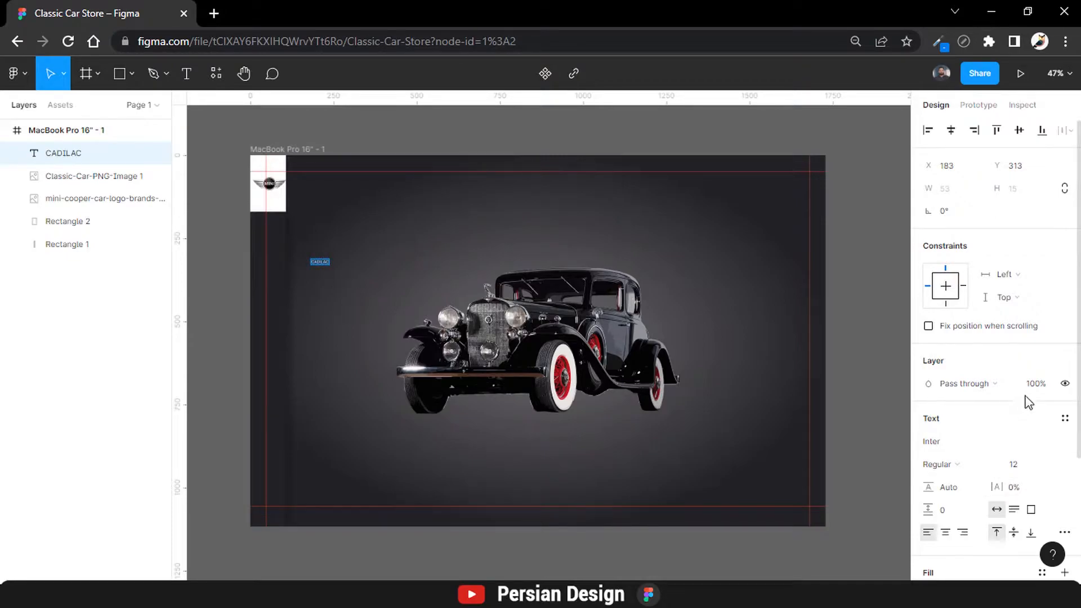
- Set the CADILAC label's font to Roboto and its size to 20
{"action": "scroll", "coordinate": [1024, 399], "scroll_direction": "down", "scroll_amount": 3}
{"action": "left_click", "coordinate": [1020, 294]}
{"action": "key", "text": "Return"}
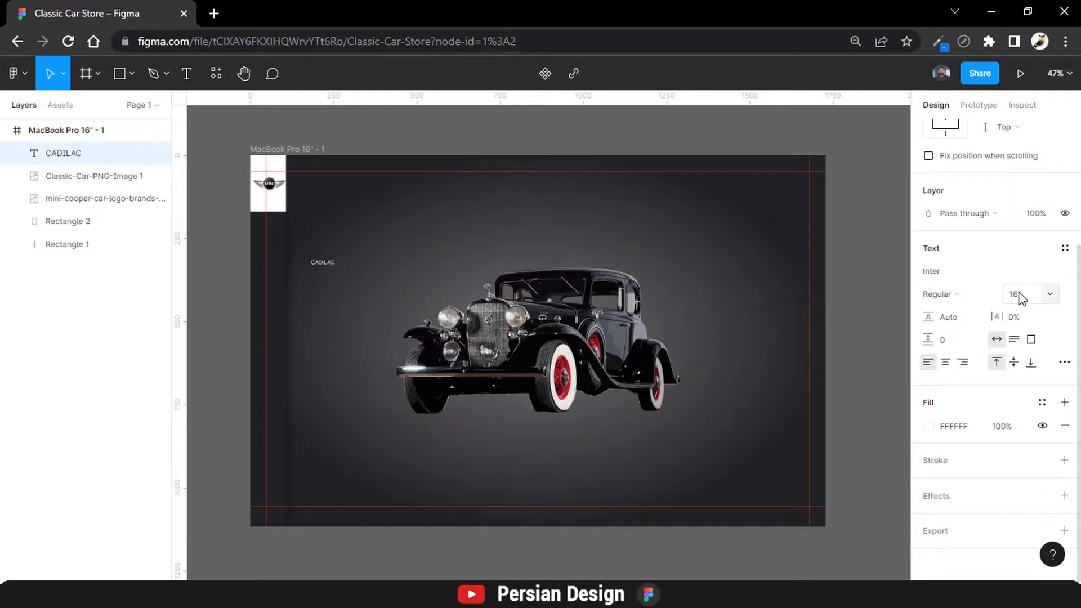
{"action": "type", "text": "Roboto"}
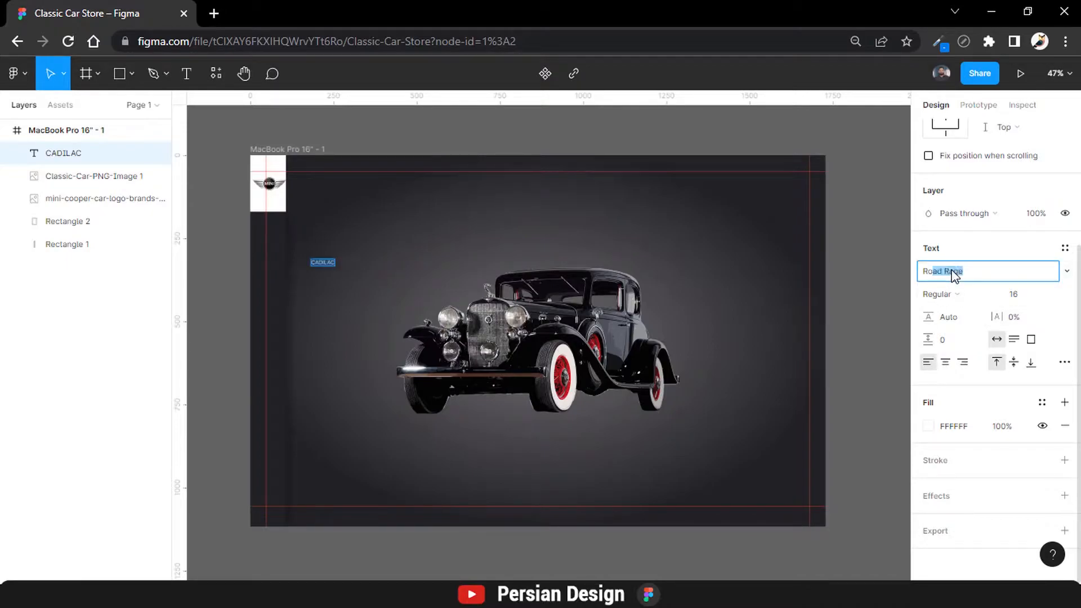
{"action": "key", "text": "Return"}
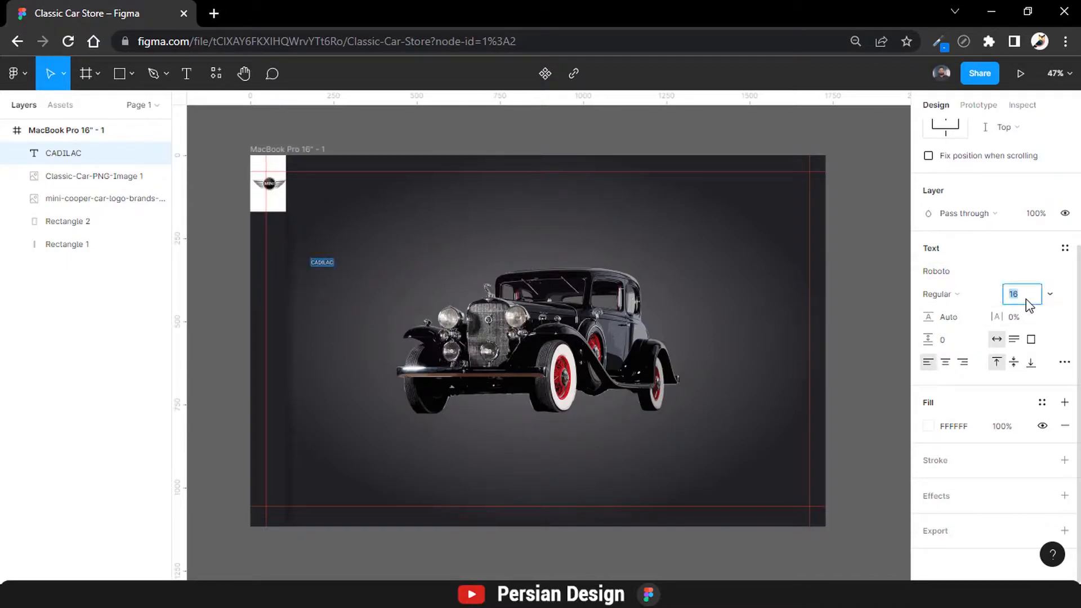
{"action": "left_click", "coordinate": [1027, 300]}
{"action": "type", "text": "20"}
{"action": "key", "text": "Return"}
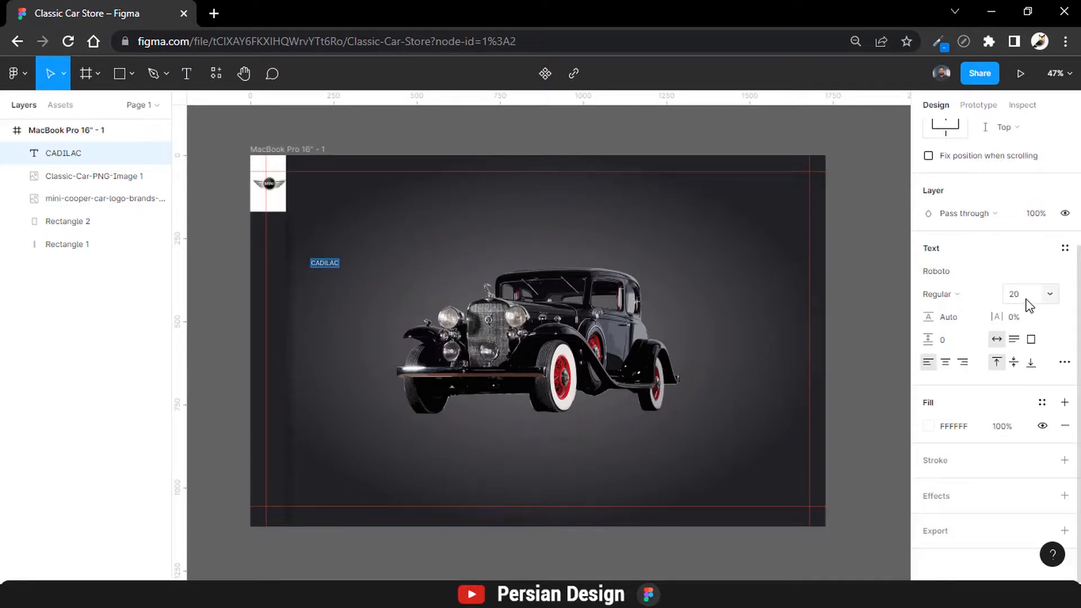
- Make the CADILAC label Bold and set its size to 22
{"action": "left_click", "coordinate": [996, 295]}
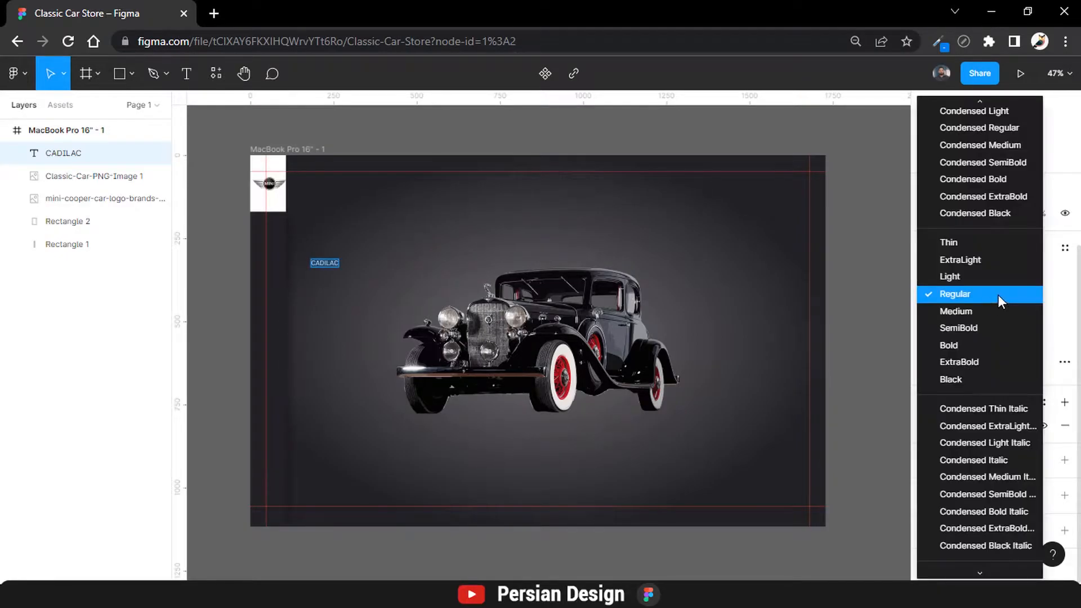
{"action": "left_click", "coordinate": [968, 346]}
{"action": "left_click", "coordinate": [1029, 299]}
{"action": "type", "text": "2"}
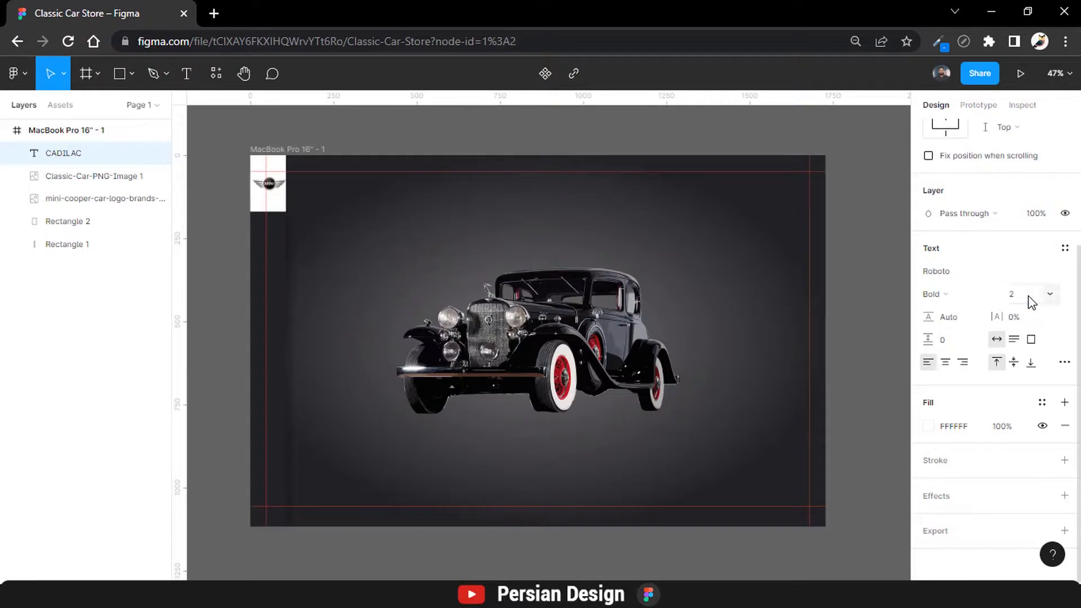
{"action": "type", "text": "2"}
{"action": "key", "text": "Return"}
{"action": "left_click", "coordinate": [1018, 296]}
{"action": "type", "text": "24"}
{"action": "key", "text": "Return"}
{"action": "type", "text": "2"}
{"action": "key", "text": "Return"}
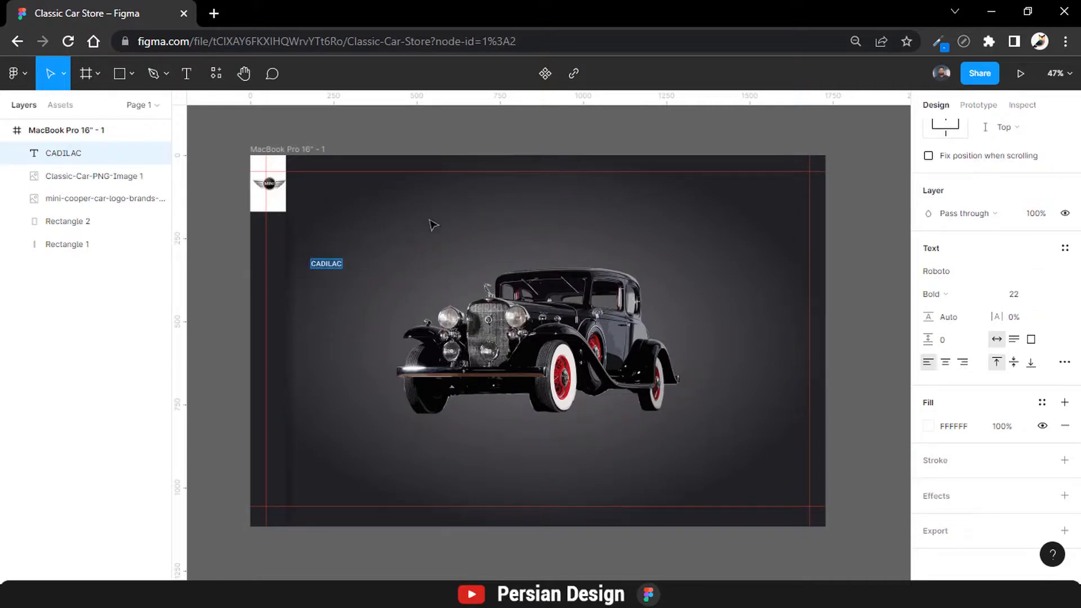
- Duplicate the CADILAC label, place the copy to its right and change its text to LINCOLN
{"action": "left_click", "coordinate": [327, 270]}
{"action": "left_click_drag", "start_coordinate": [325, 265], "coordinate": [394, 270]}
{"action": "key", "text": "ctrl+d"}
{"action": "double_click", "coordinate": [394, 267]}
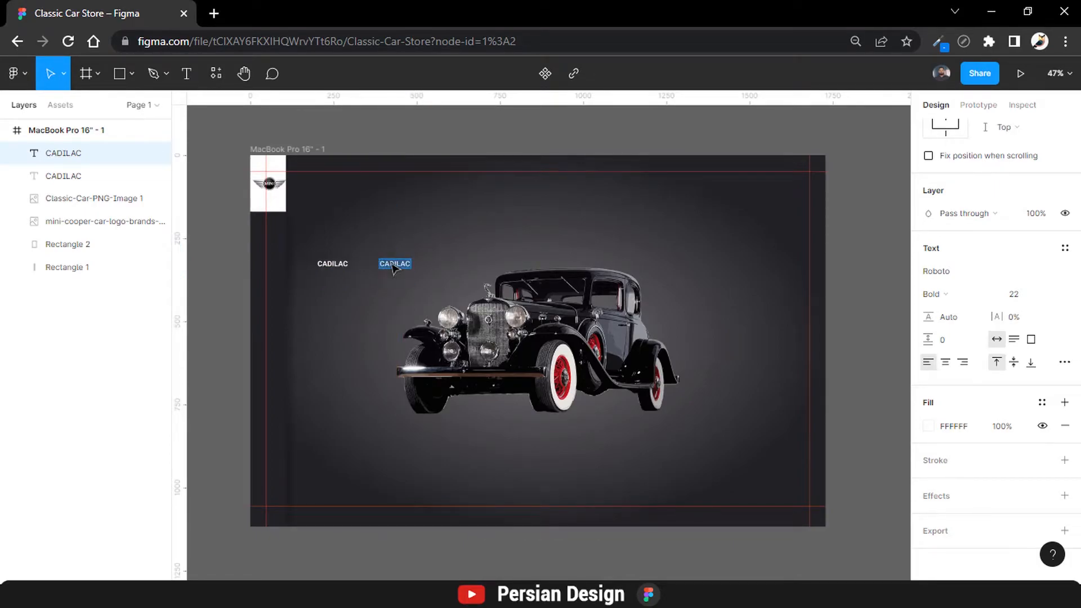
{"action": "type", "text": "LI"}
{"action": "key", "text": "Escape"}
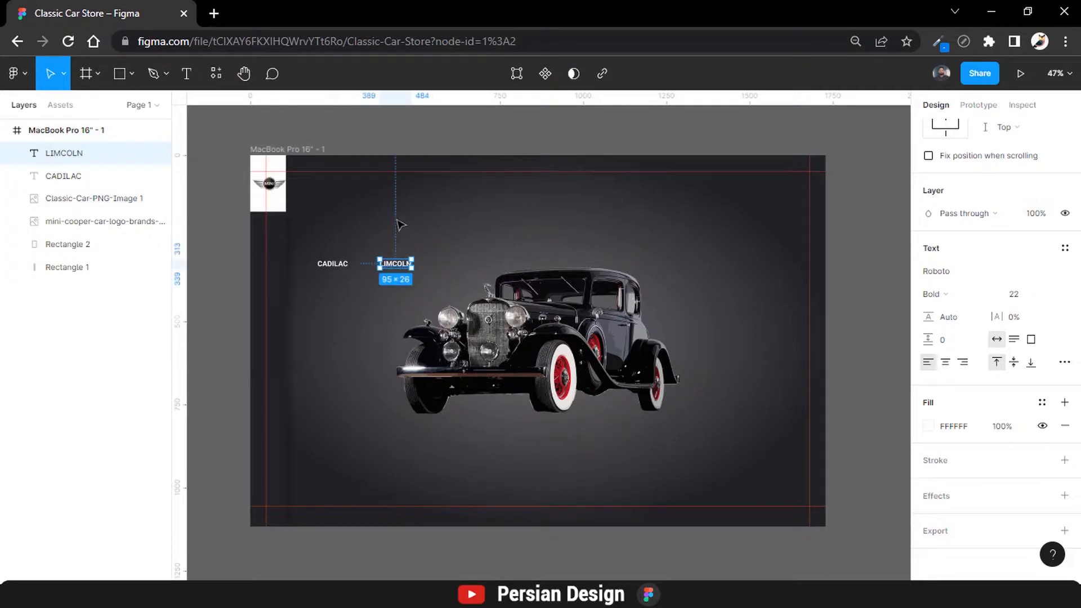
{"action": "double_click", "coordinate": [392, 263]}
{"action": "type", "text": "LINCOLN"}
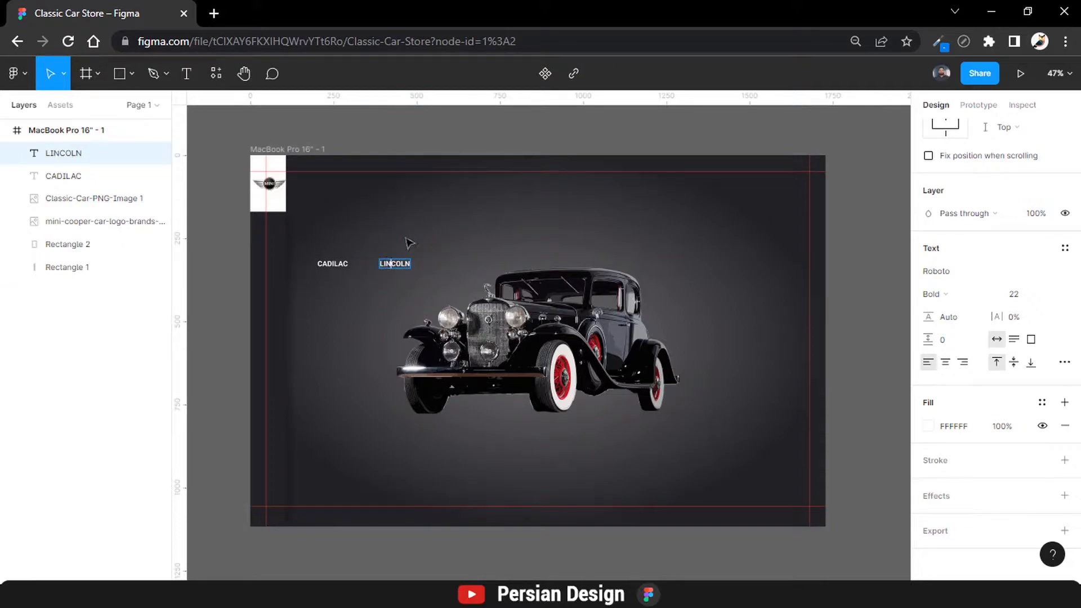
{"action": "key", "text": "Escape"}
- Duplicate the LINCOLN label, place the copy to its right and change its text to CHEVROLET
{"action": "key", "text": "ctrl+d"}
{"action": "left_click_drag", "start_coordinate": [417, 266], "coordinate": [452, 269]}
{"action": "double_click", "coordinate": [454, 269]}
{"action": "type", "text": "CHEVROLET"}
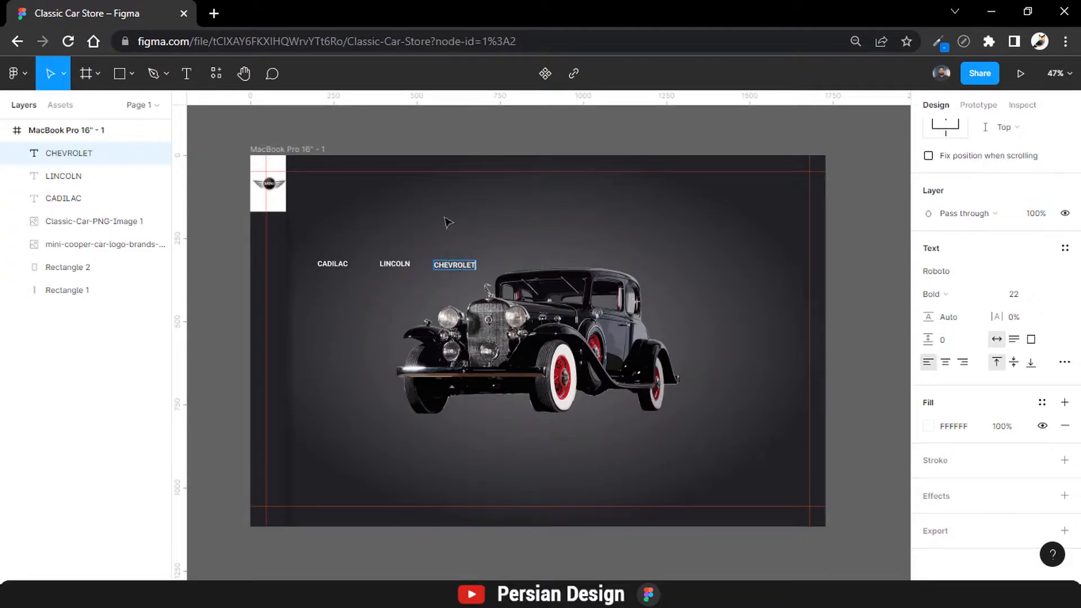
- Duplicate the CHEVROLET label, place the copy to its right and change its text to CITROEN
{"action": "key", "text": "Escape"}
{"action": "key", "text": "ctrl+d"}
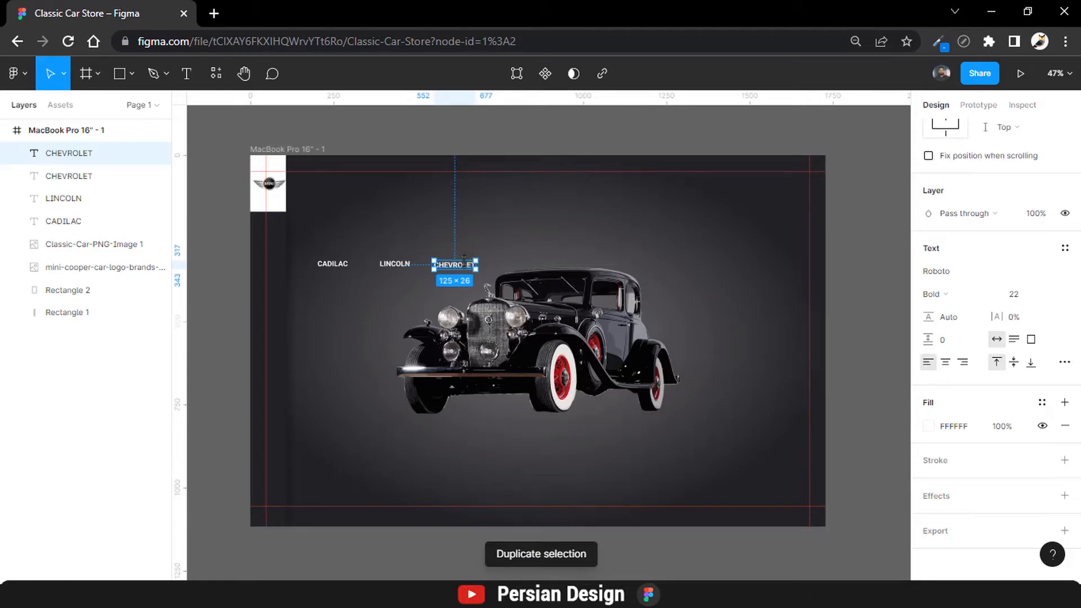
{"action": "left_click_drag", "start_coordinate": [465, 268], "coordinate": [570, 252]}
{"action": "double_click", "coordinate": [572, 255]}
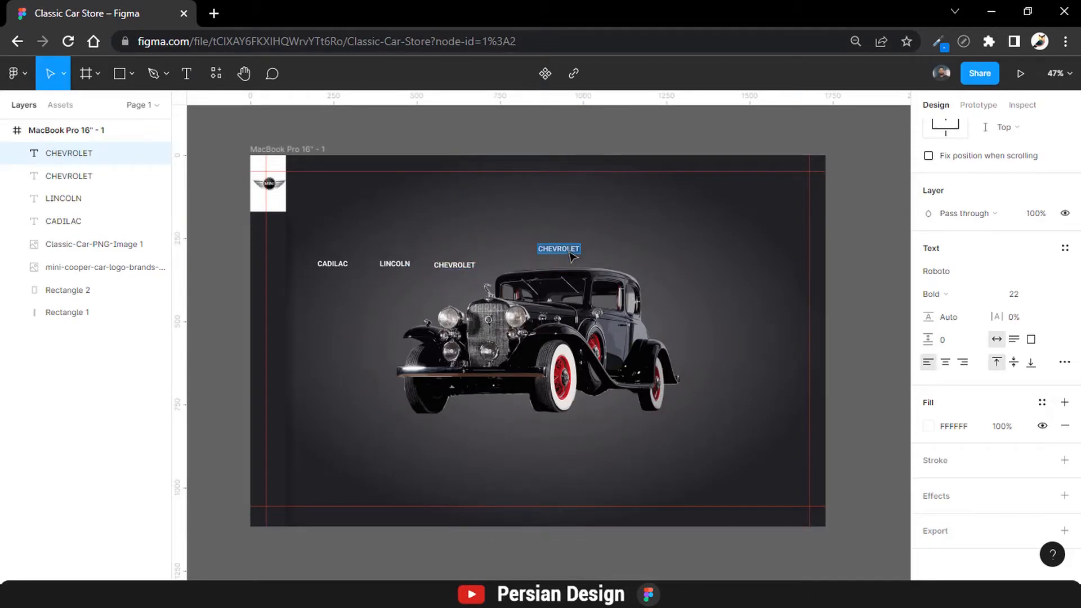
{"action": "type", "text": "CIT"}
- Duplicate the CITROEN label, place the copy to its right and change its text to MERCEDES
{"action": "key", "text": "ctrl+d"}
{"action": "left_click_drag", "start_coordinate": [564, 251], "coordinate": [634, 252]}
{"action": "type", "text": "MERCEDES"}
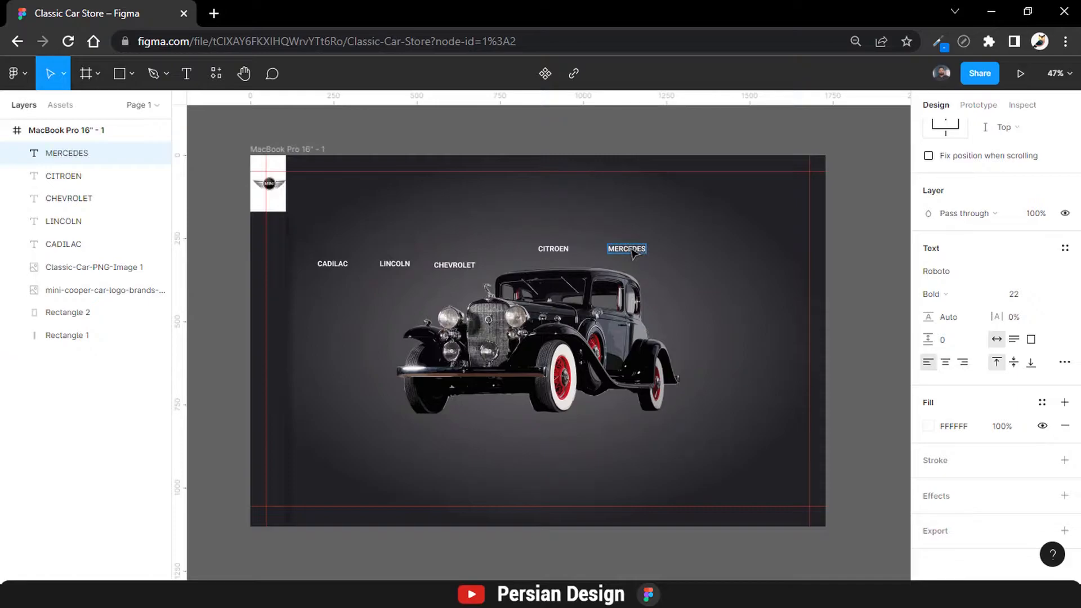
- Duplicate the MERCEDES label, place the copy to its right and change its text to DUESENBERG
{"action": "key", "text": "Escape"}
{"action": "key", "text": "ctrl+d"}
{"action": "left_click_drag", "start_coordinate": [630, 256], "coordinate": [704, 257]}
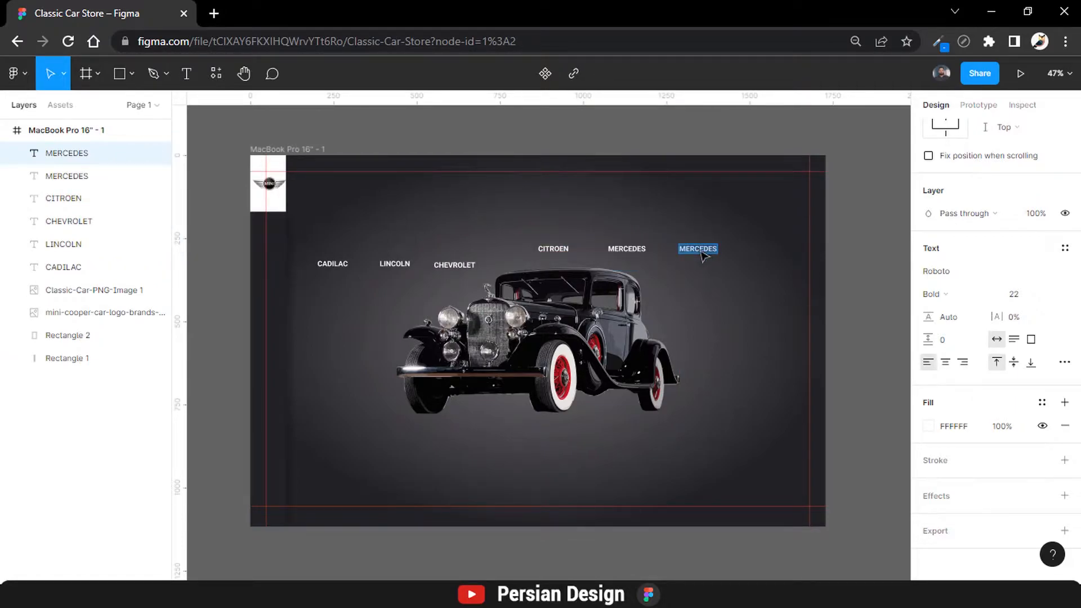
{"action": "type", "text": "DUESENBERG"}
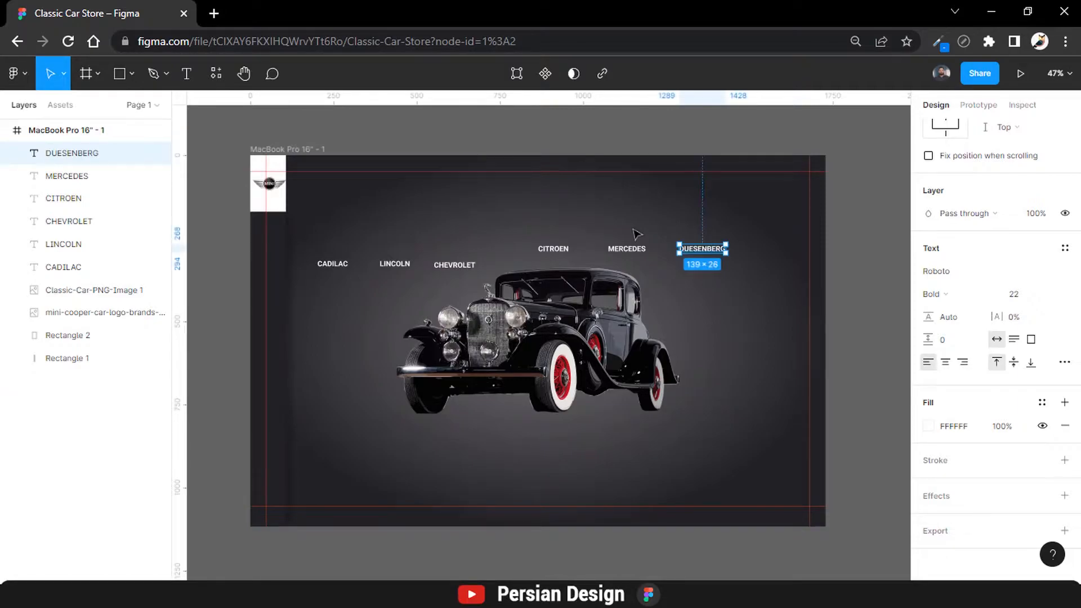
- Select all six car-brand labels and align their vertical centers
{"action": "left_click", "coordinate": [626, 248], "text": "shift"}
{"action": "left_click", "coordinate": [553, 249], "text": "shift"}
{"action": "left_click", "coordinate": [450, 264], "text": "shift"}
{"action": "left_click", "coordinate": [395, 263], "text": "shift"}
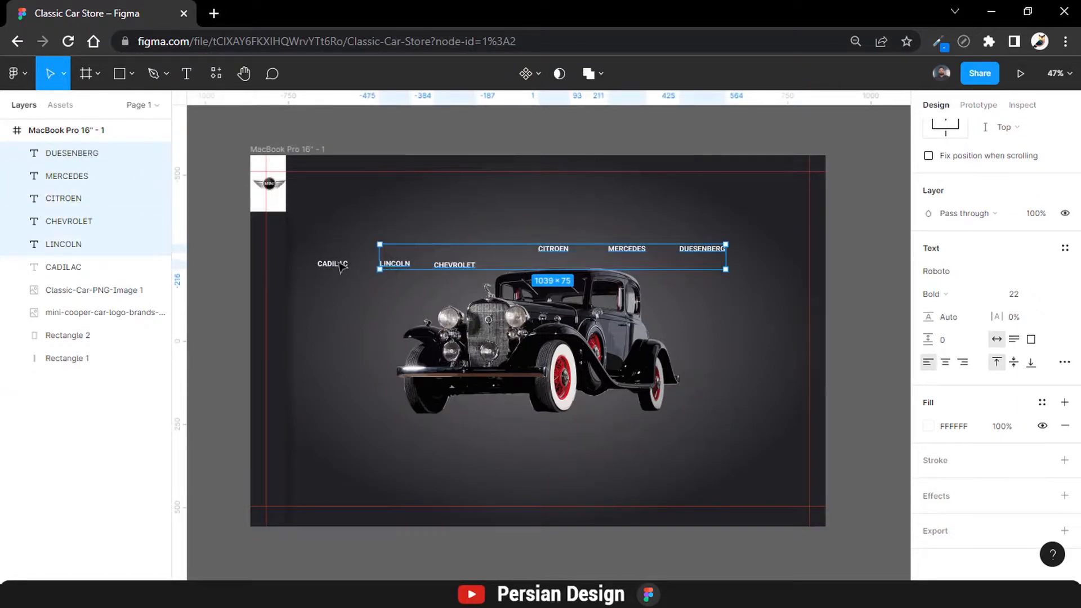
{"action": "left_click", "coordinate": [335, 264], "text": "shift"}
{"action": "scroll", "coordinate": [1053, 174], "scroll_direction": "up", "scroll_amount": 3}
{"action": "left_click", "coordinate": [1019, 130]}
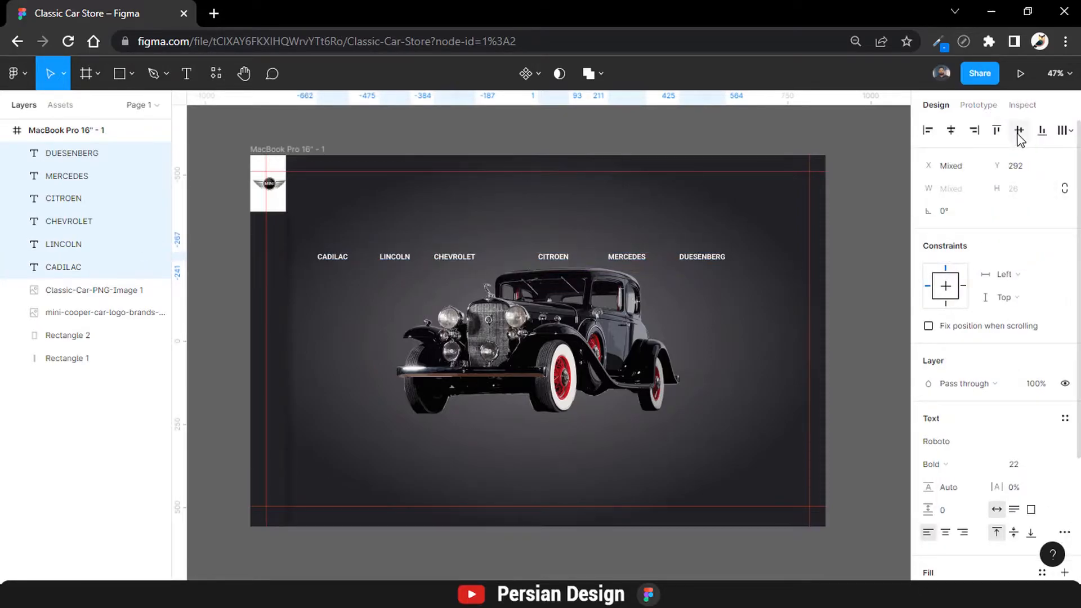
- Tidy up the row of six labels and set their horizontal spacing to 80
{"action": "left_click", "coordinate": [1064, 130]}
{"action": "left_click", "coordinate": [1065, 131]}
{"action": "left_click", "coordinate": [1047, 157]}
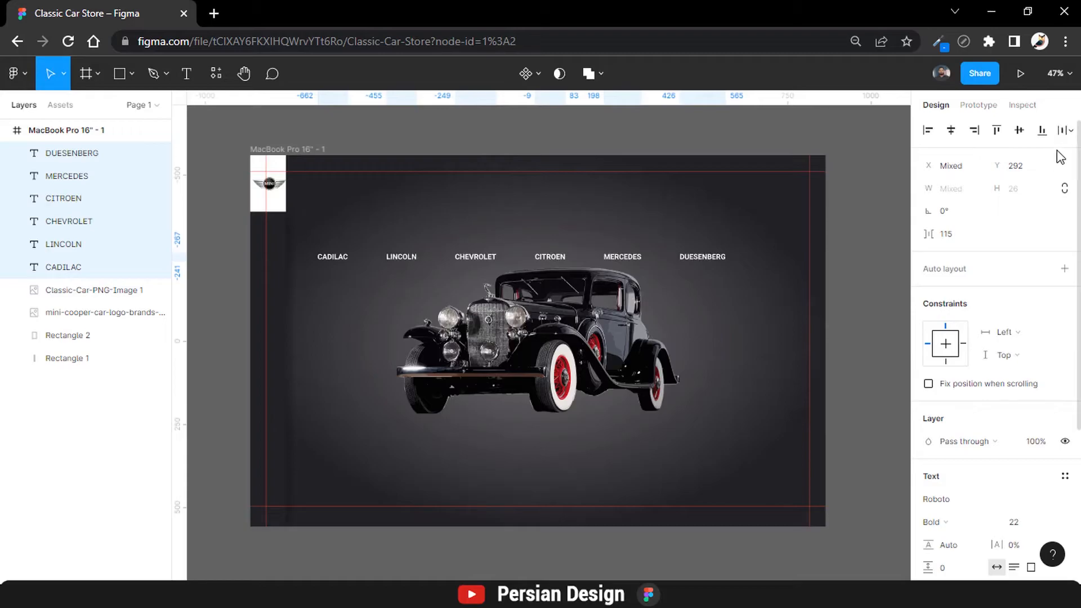
{"action": "left_click", "coordinate": [957, 236]}
{"action": "type", "text": "100"}
{"action": "key", "text": "Return"}
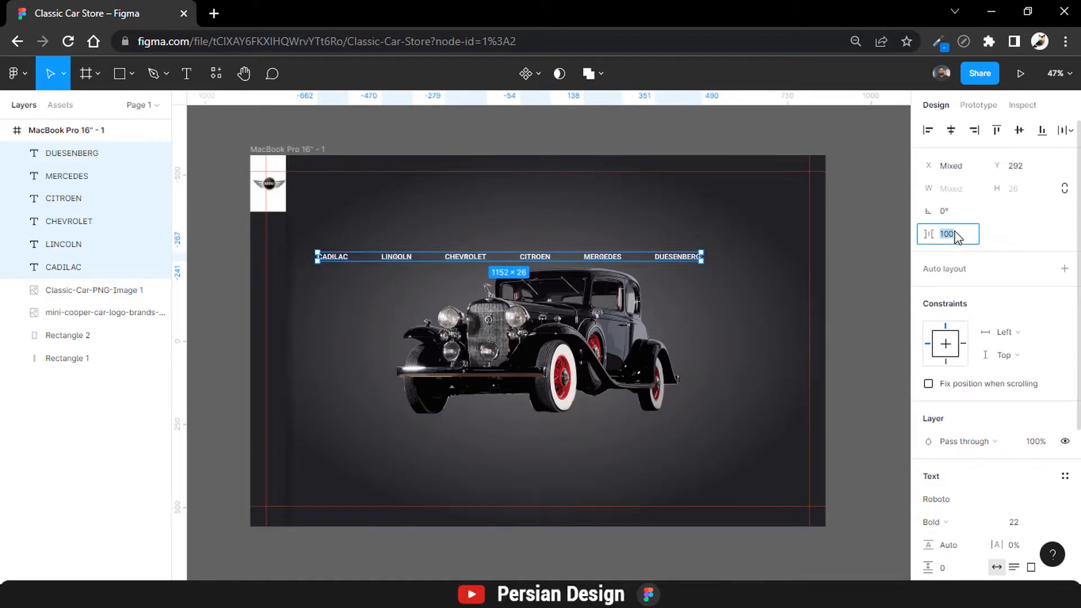
{"action": "type", "text": "80"}
{"action": "key", "text": "Return"}
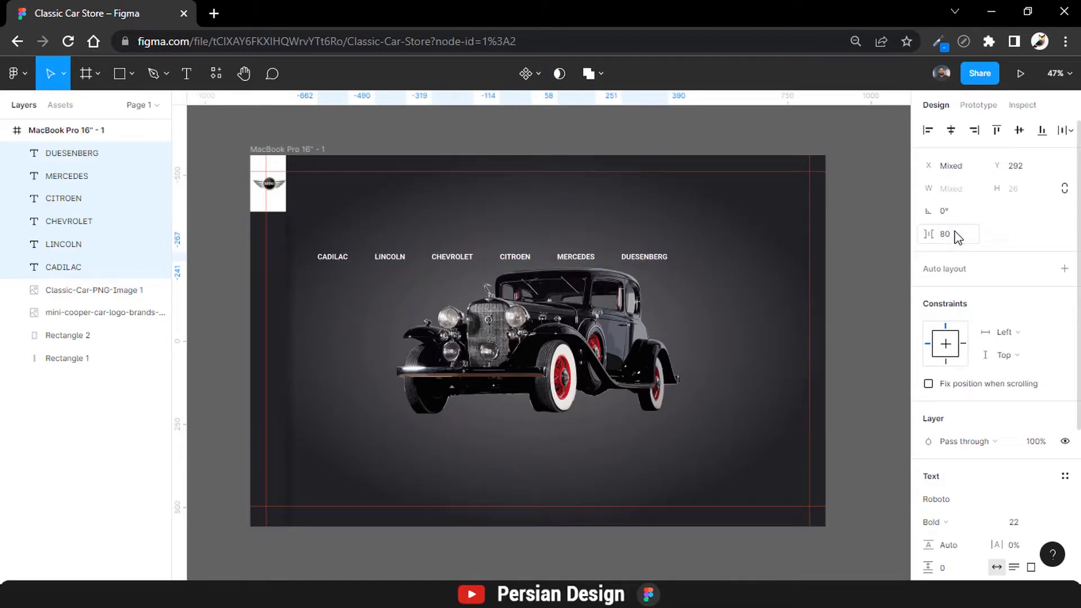
- Set the six labels' text size to 20 and tidy them up with a horizontal spacing of 60
{"action": "left_click", "coordinate": [1013, 522]}
{"action": "type", "text": "20"}
{"action": "key", "text": "Return"}
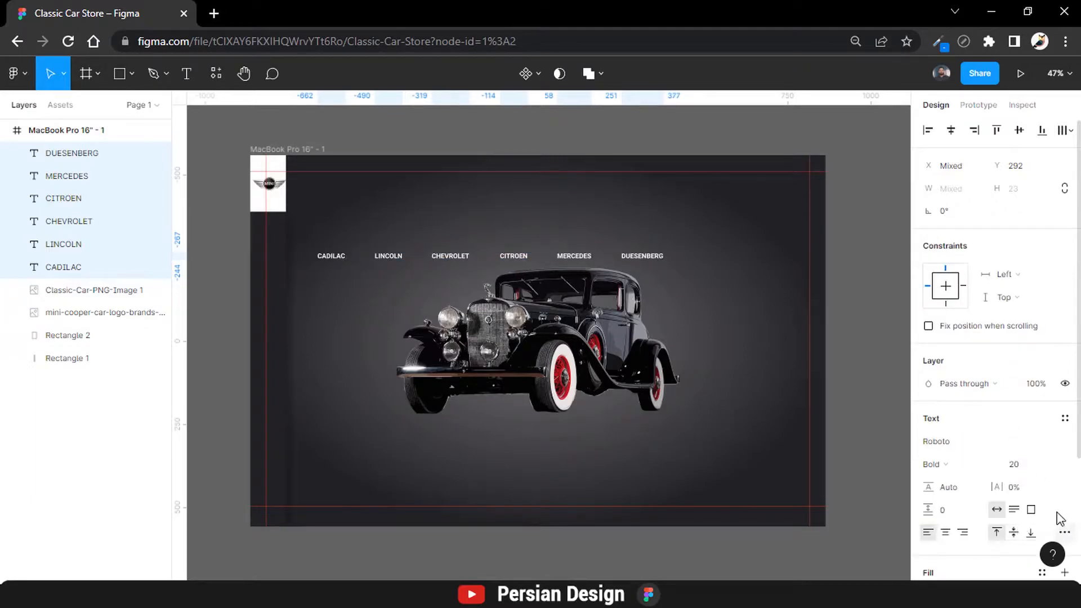
{"action": "left_click", "coordinate": [1064, 130]}
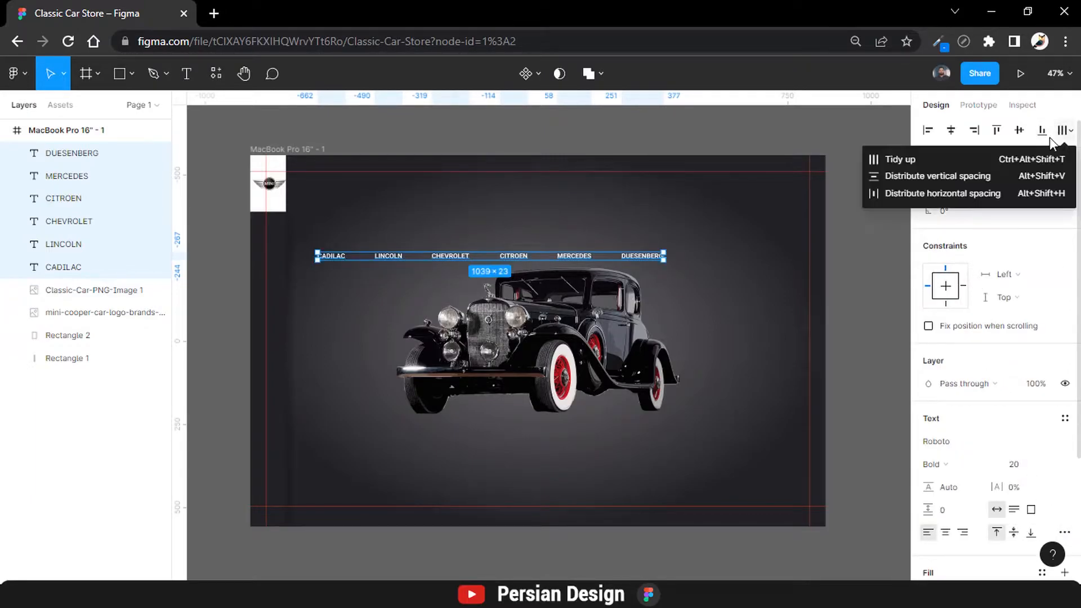
{"action": "left_click", "coordinate": [1015, 164]}
{"action": "left_click", "coordinate": [960, 236]}
{"action": "type", "text": "70"}
{"action": "key", "text": "Return"}
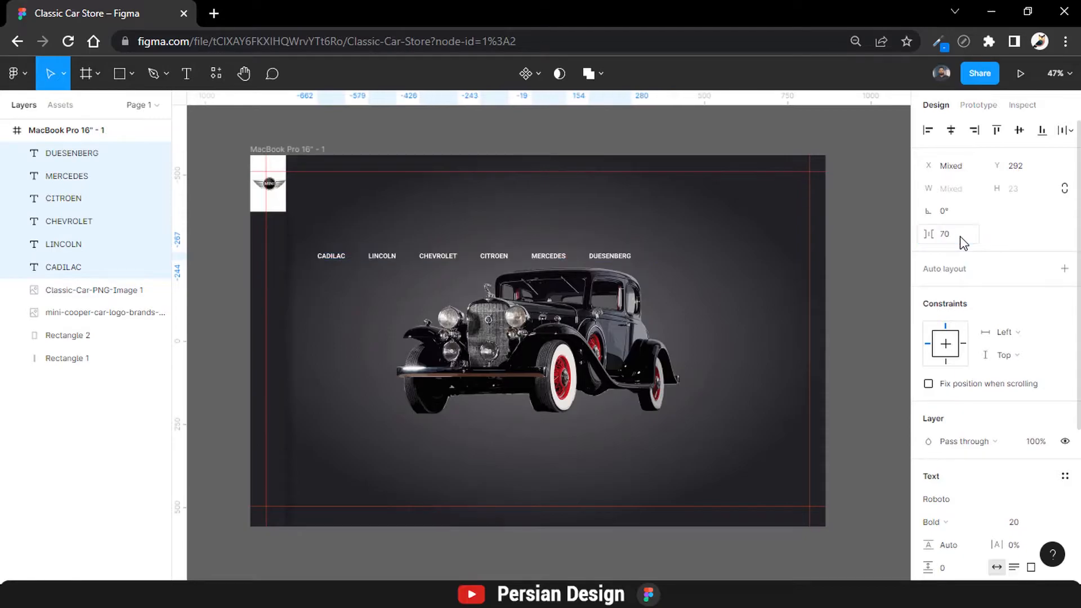
{"action": "left_click", "coordinate": [963, 237]}
{"action": "type", "text": "6"}
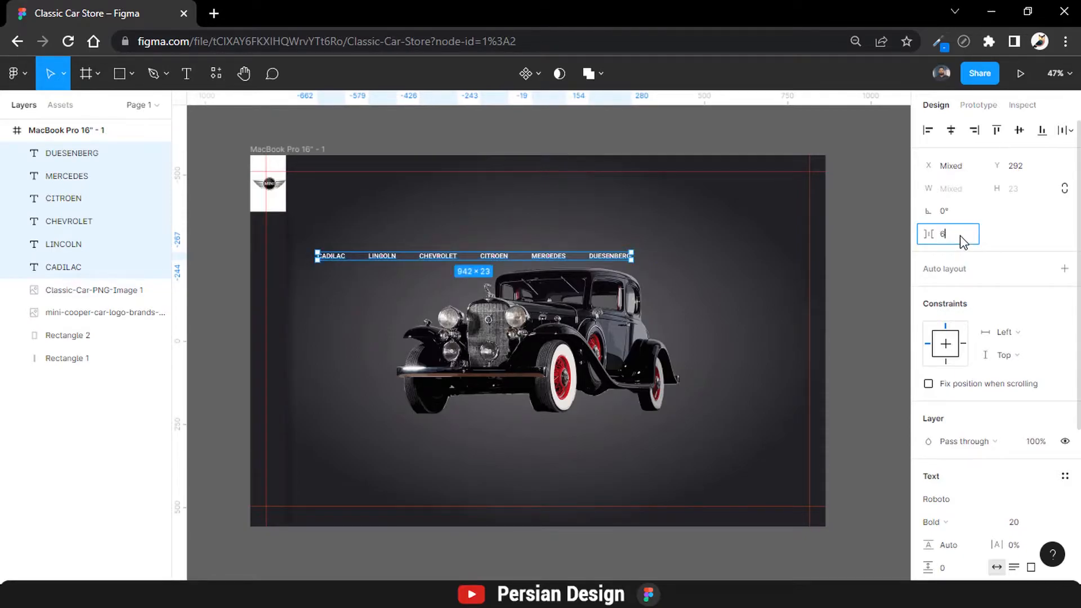
{"action": "type", "text": "0"}
{"action": "key", "text": "Return"}
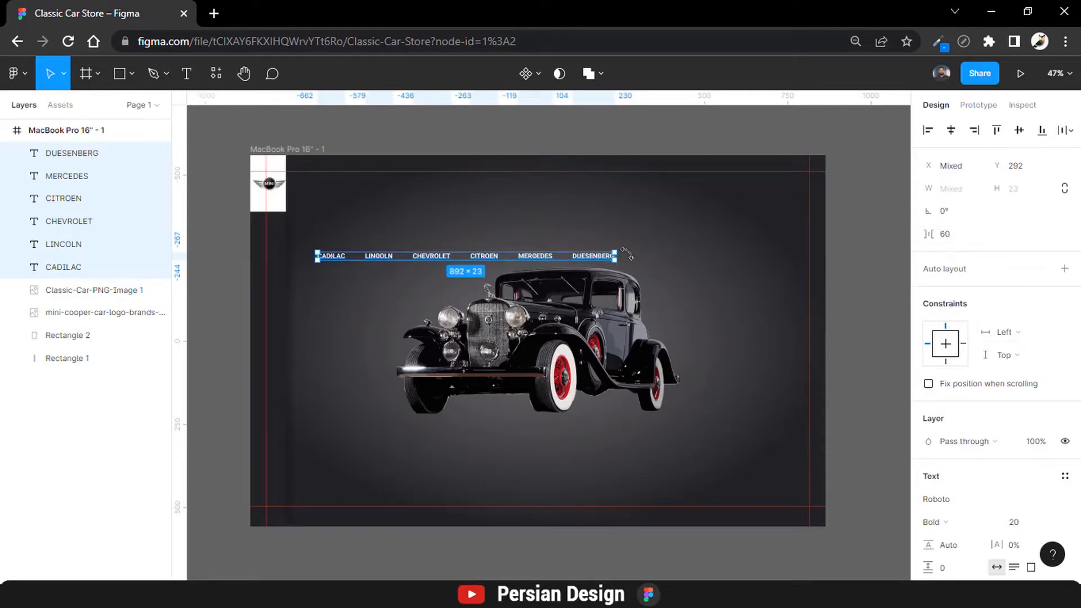
- Group the six labels and place the group in the sidebar below the logo, rotated 90°
{"action": "key", "text": "ctrl+g"}
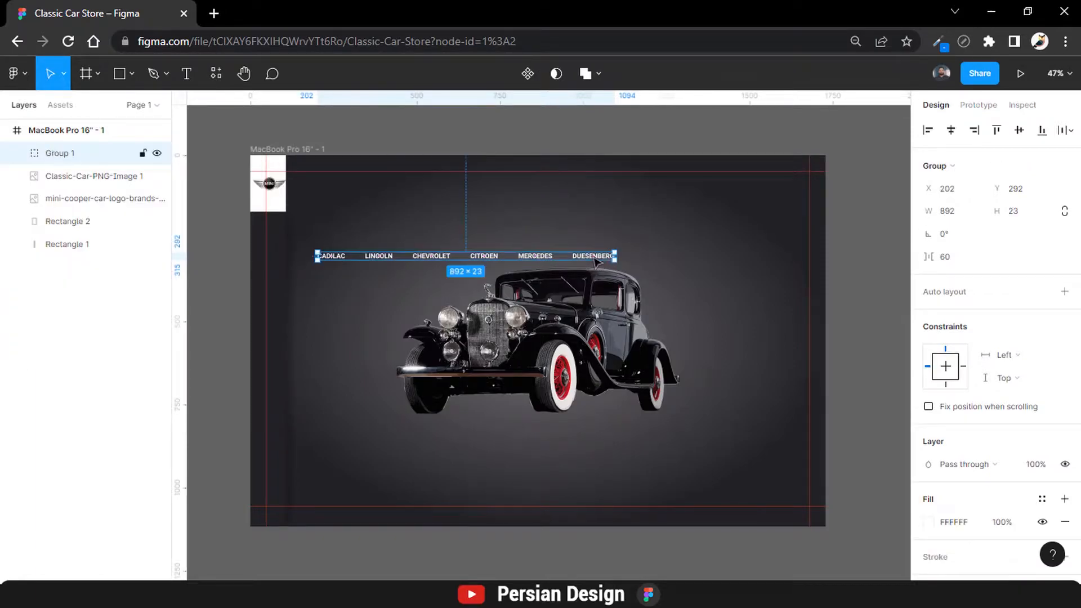
{"action": "left_click_drag", "start_coordinate": [617, 242], "coordinate": [272, 307]}
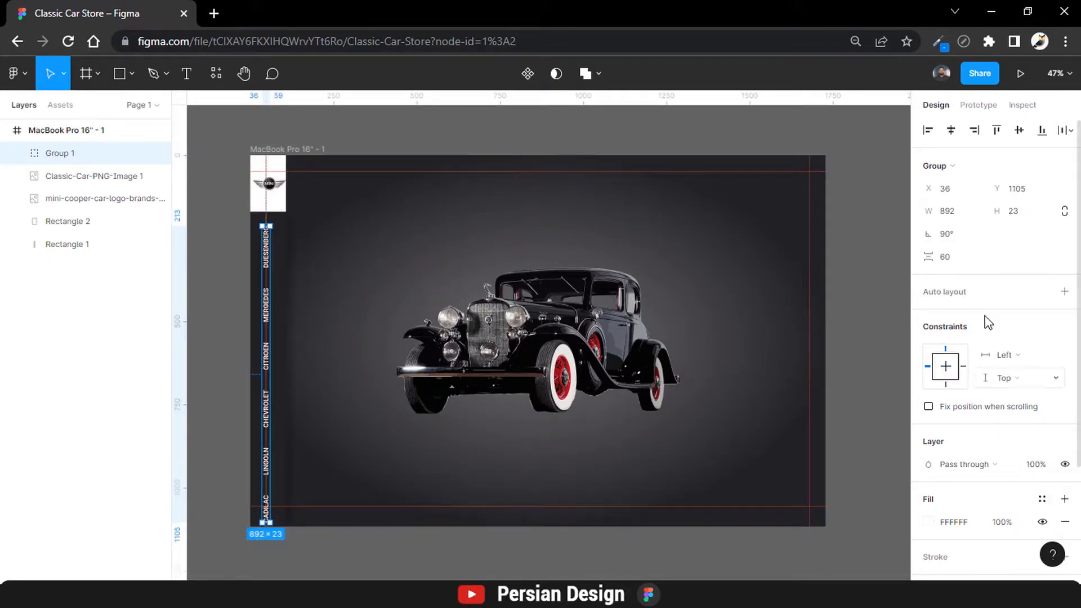
- Select the six labels inside the group and set their text size to 18
{"action": "scroll", "coordinate": [986, 337], "scroll_direction": "down", "scroll_amount": 3}
{"action": "left_click", "coordinate": [21, 153]}
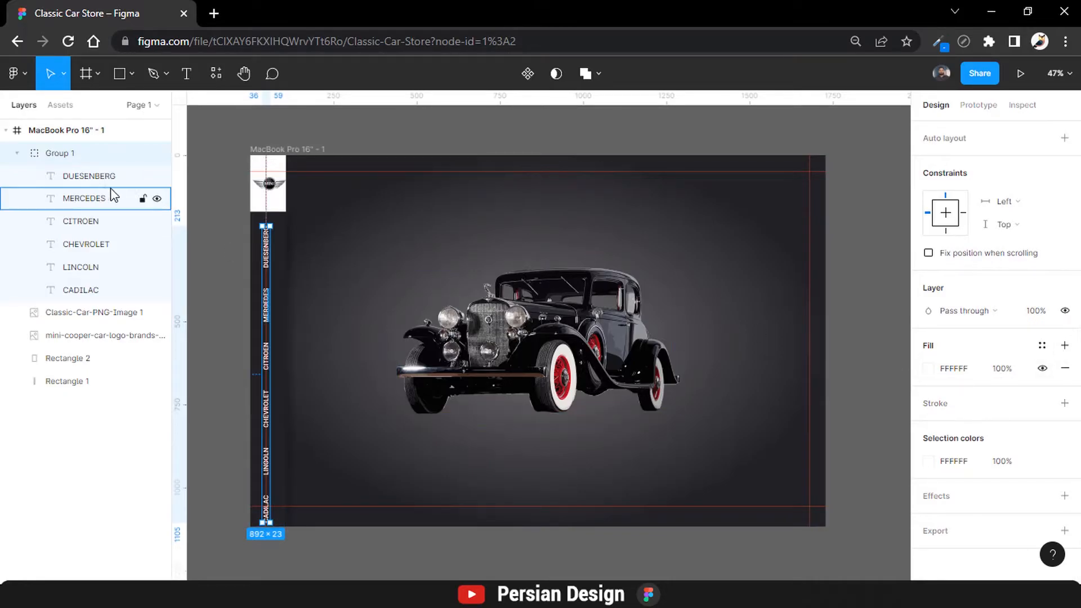
{"action": "left_click", "coordinate": [93, 176]}
{"action": "left_click", "coordinate": [99, 298], "text": "shift"}
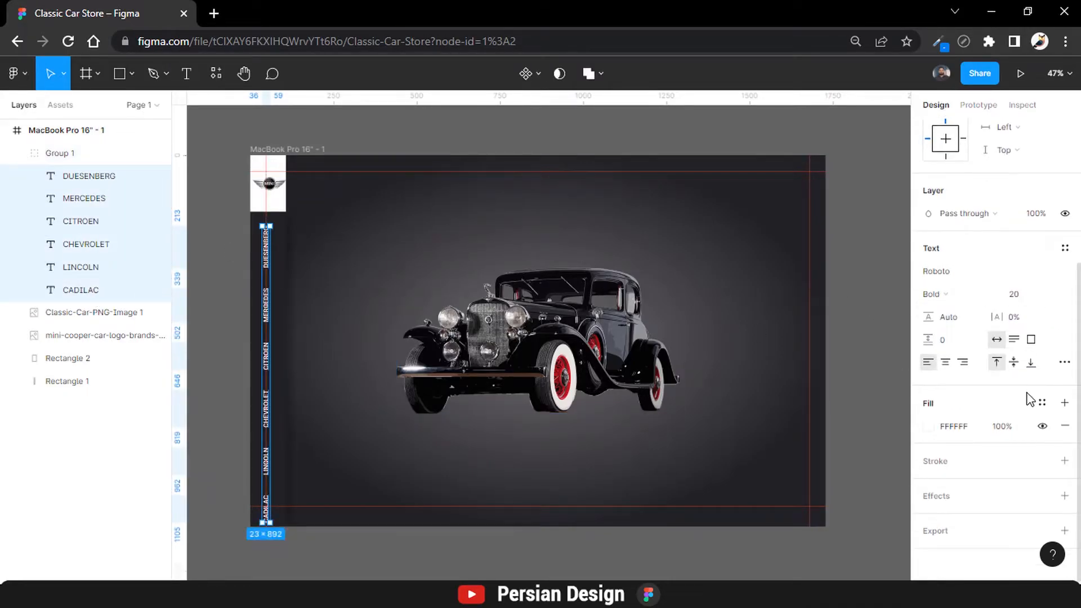
{"action": "left_click", "coordinate": [1019, 296]}
{"action": "type", "text": "18"}
{"action": "key", "text": "Return"}
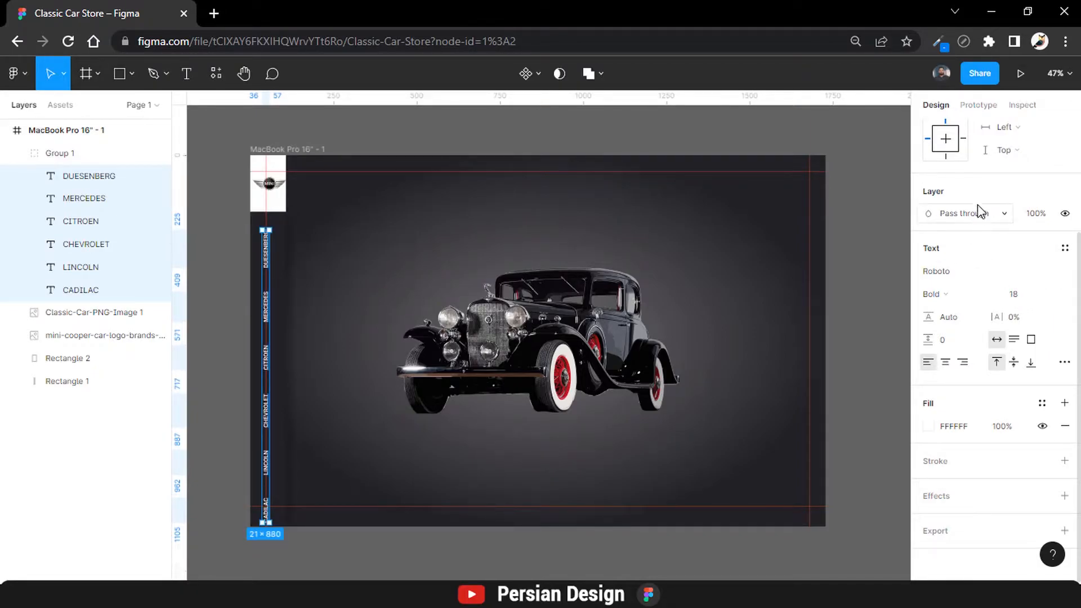
- Tidy up the six rotated labels with a vertical spacing of 50
{"action": "scroll", "coordinate": [954, 200], "scroll_direction": "up", "scroll_amount": 1}
{"action": "scroll", "coordinate": [952, 197], "scroll_direction": "up", "scroll_amount": 3}
{"action": "left_click", "coordinate": [1066, 131]}
{"action": "left_click", "coordinate": [1030, 155]}
{"action": "left_click", "coordinate": [958, 235]}
{"action": "type", "text": "50"}
{"action": "key", "text": "Return"}
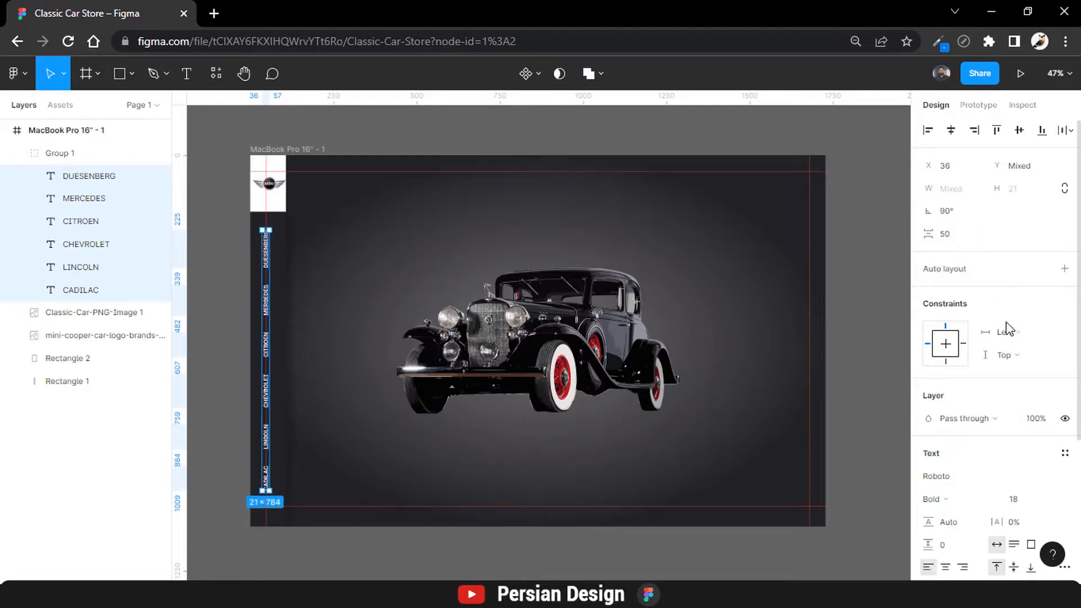
- Set the six rotated labels' text size to 16 and tidy them up with a vertical spacing of 60
{"action": "scroll", "coordinate": [1016, 366], "scroll_direction": "down", "scroll_amount": 5}
{"action": "left_click", "coordinate": [1028, 292]}
{"action": "type", "text": "16"}
{"action": "key", "text": "Return"}
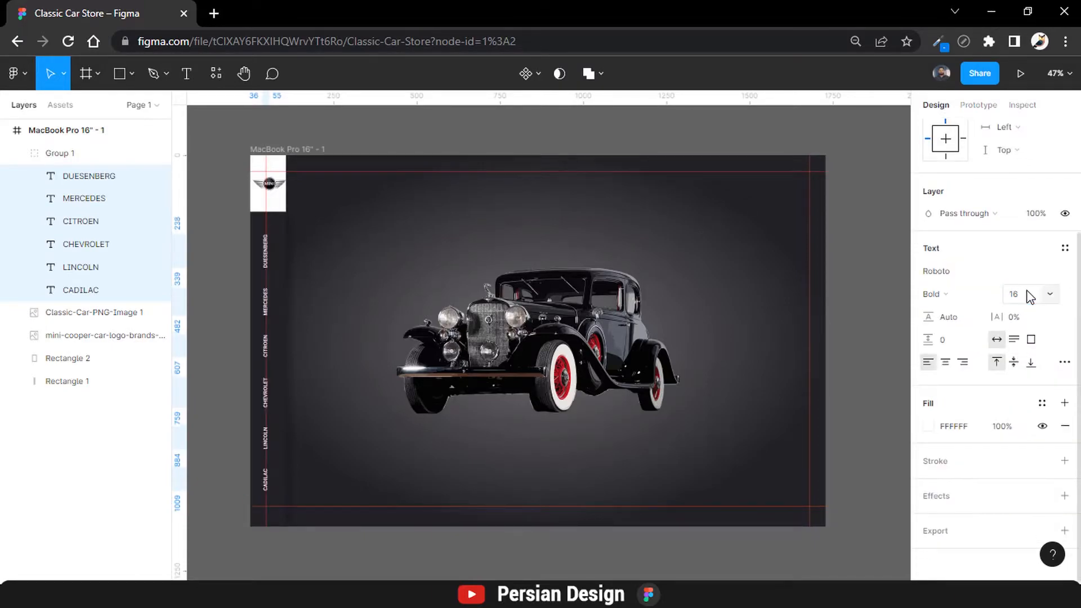
{"action": "scroll", "coordinate": [1039, 243], "scroll_direction": "up", "scroll_amount": 5}
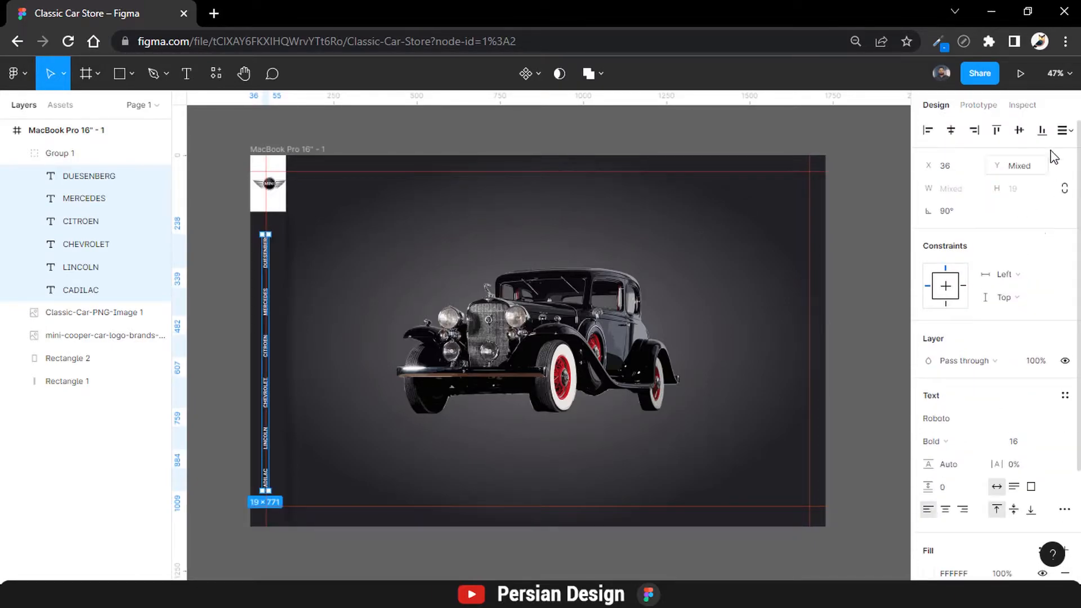
{"action": "left_click", "coordinate": [1063, 132]}
{"action": "left_click", "coordinate": [1049, 159]}
{"action": "left_click", "coordinate": [951, 235]}
{"action": "type", "text": "60"}
{"action": "key", "text": "Return"}
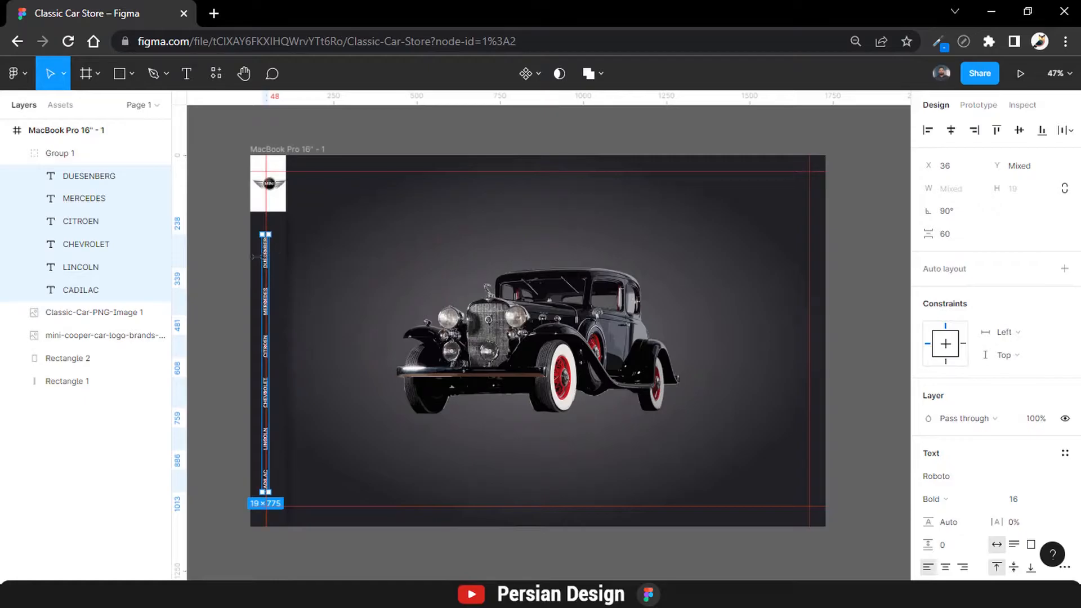
- Center the six labels horizontally together with the sidebar rectangle
{"action": "scroll", "coordinate": [262, 271], "scroll_direction": "up", "scroll_amount": 3}
{"action": "left_click", "coordinate": [67, 381], "text": "shift"}
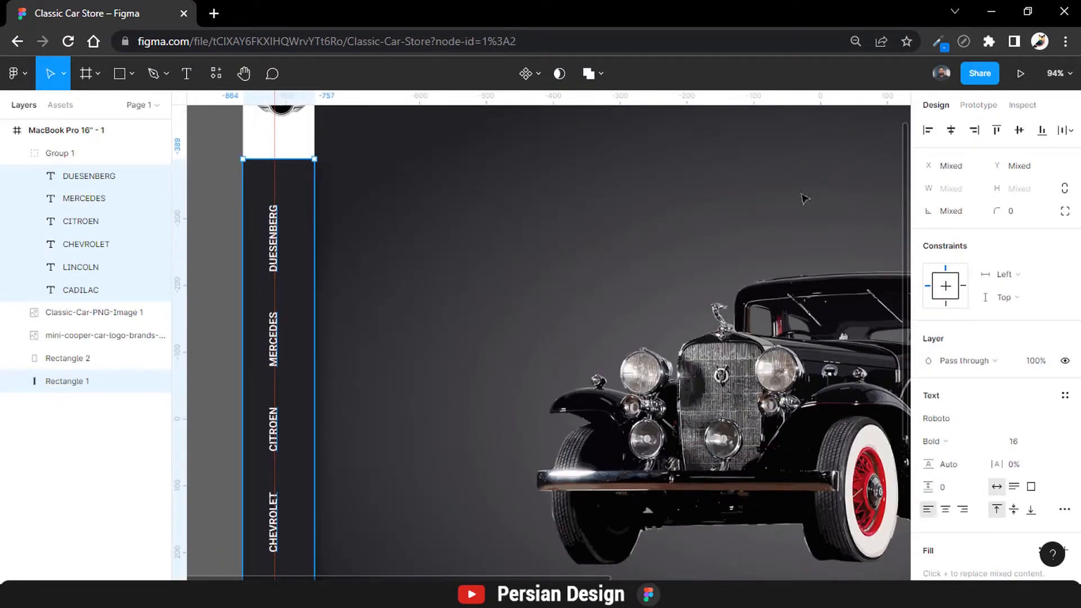
{"action": "left_click", "coordinate": [952, 130]}
{"action": "left_click", "coordinate": [541, 223]}
{"action": "key", "text": "shift+1"}
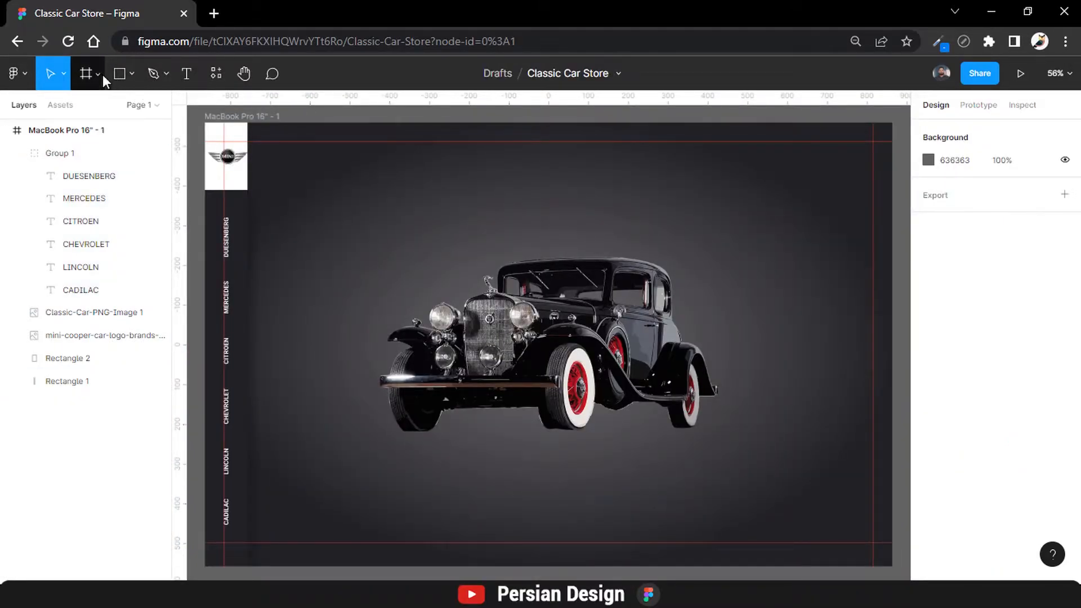
- Draw a horizontal line about 1624 wide along the top guide, from the sidebar to the frame's right edge
{"action": "key", "text": "r"}
{"action": "left_click", "coordinate": [134, 75]}
{"action": "left_click", "coordinate": [114, 129]}
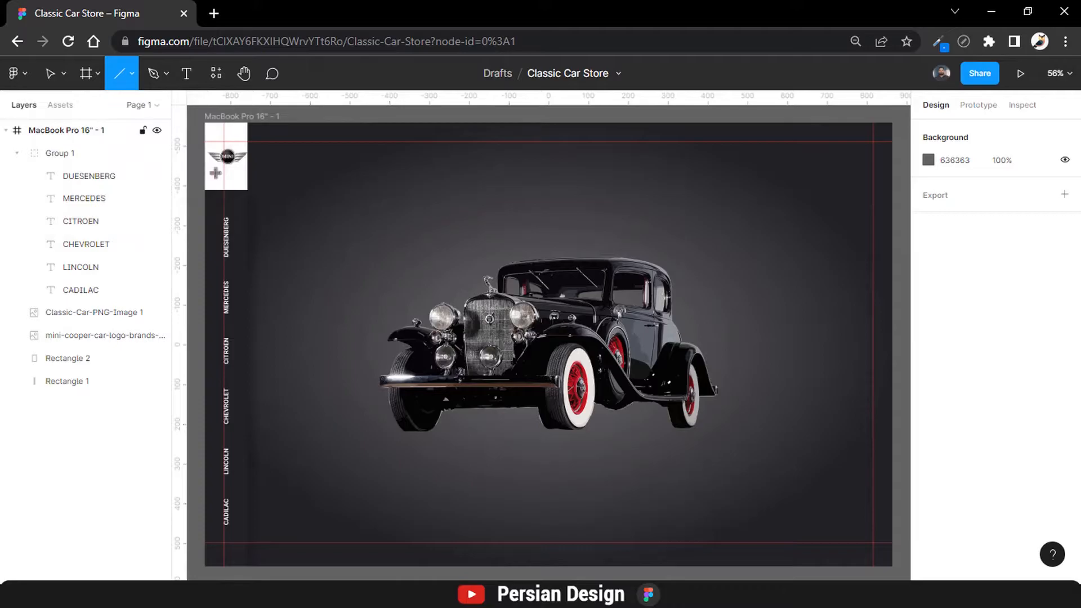
{"action": "mouse_move", "coordinate": [246, 140]}
{"action": "left_mouse_down"}
{"action": "mouse_move", "coordinate": [903, 139]}
{"action": "mouse_move", "coordinate": [859, 141]}
{"action": "left_mouse_up"}
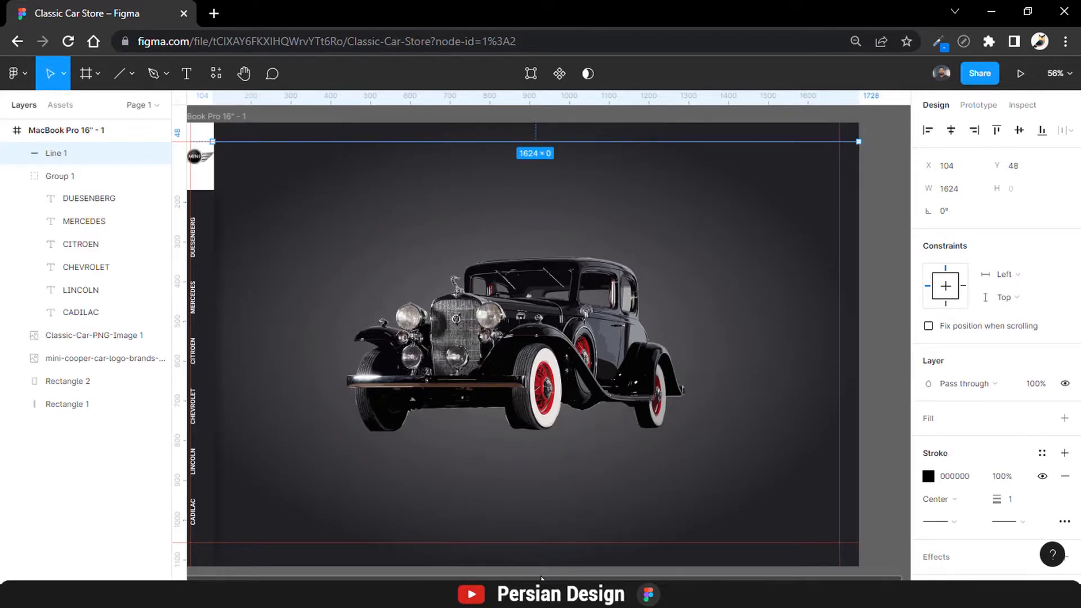
- Set the horizontal line's stroke color to the dark gray 535355, sampled with the eyedropper
{"action": "key", "text": "shift+1"}
{"action": "scroll", "coordinate": [1005, 293], "scroll_direction": "down", "scroll_amount": 1}
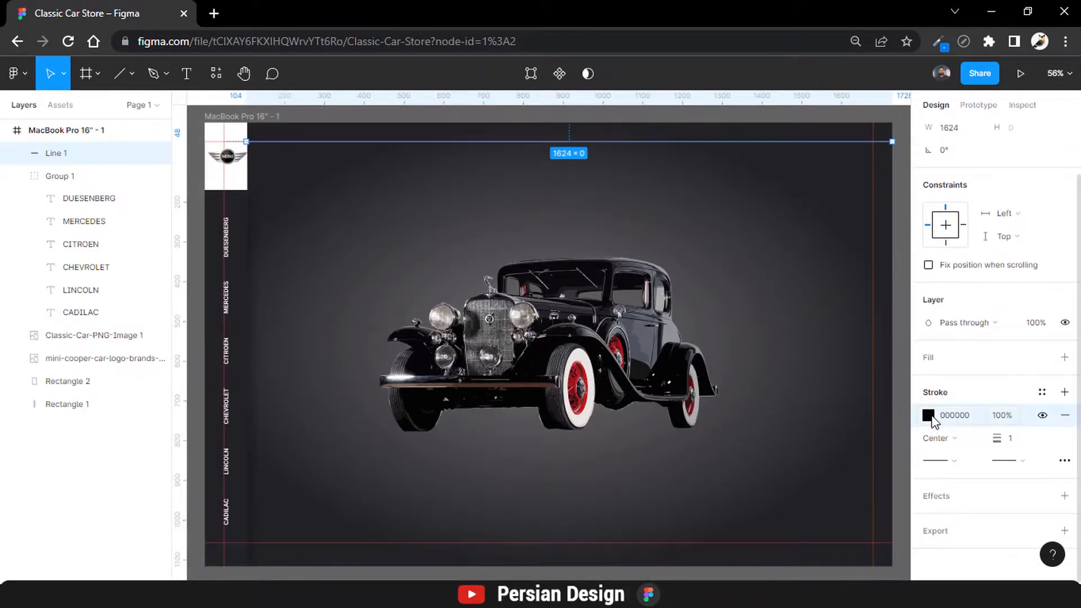
{"action": "left_click", "coordinate": [928, 415]}
{"action": "left_click", "coordinate": [758, 425]}
{"action": "left_click", "coordinate": [842, 149]}
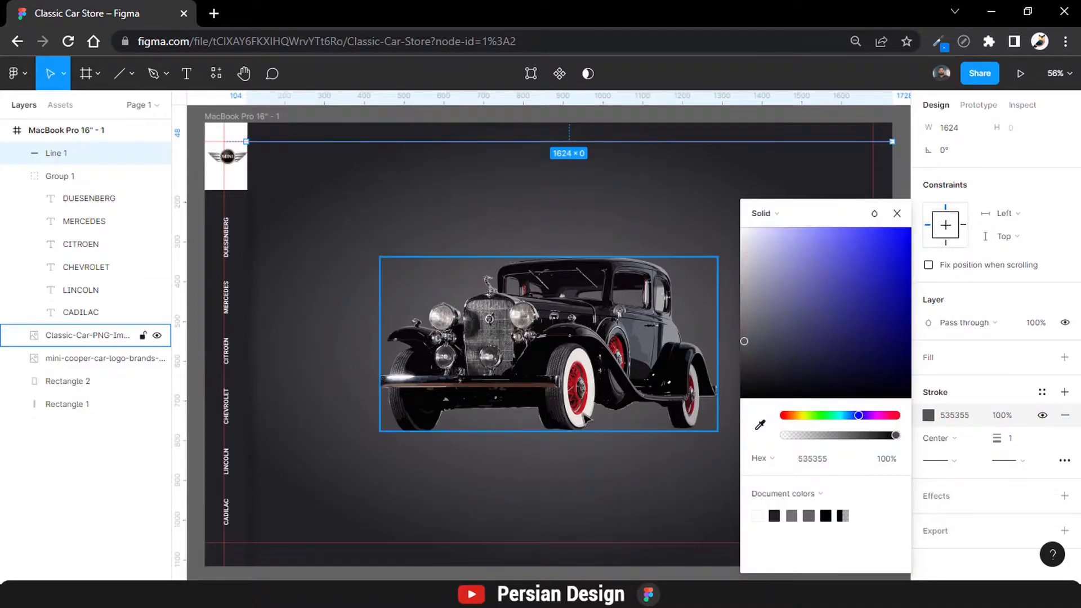
{"action": "left_click", "coordinate": [975, 169]}
{"action": "left_click", "coordinate": [826, 196]}
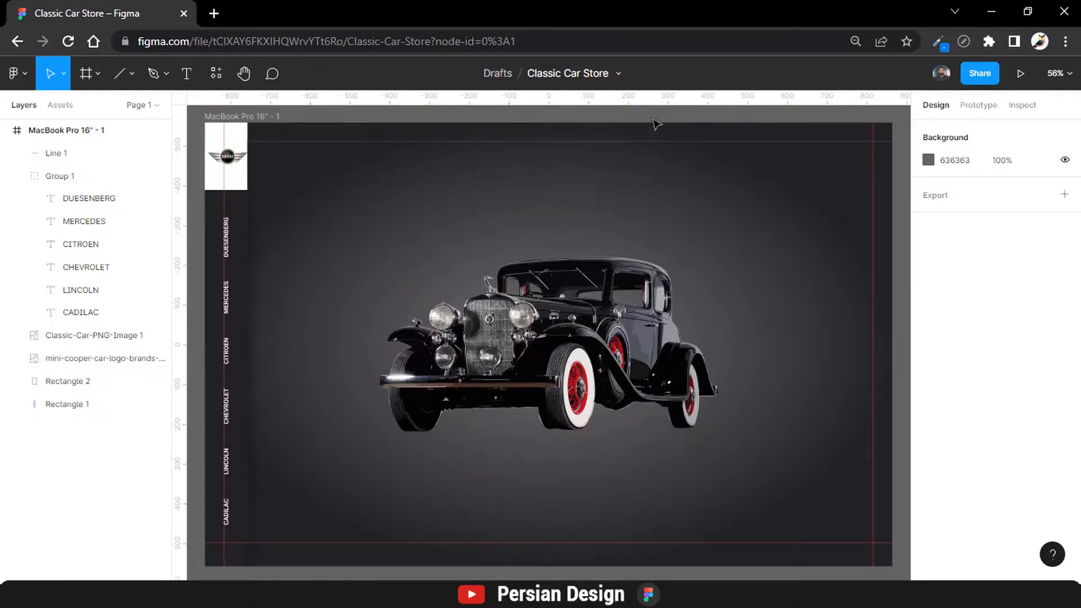
- Duplicate the horizontal line and place the copy below the original at about Y 85
{"action": "left_click", "coordinate": [662, 148]}
{"action": "key", "text": "ctrl+d"}
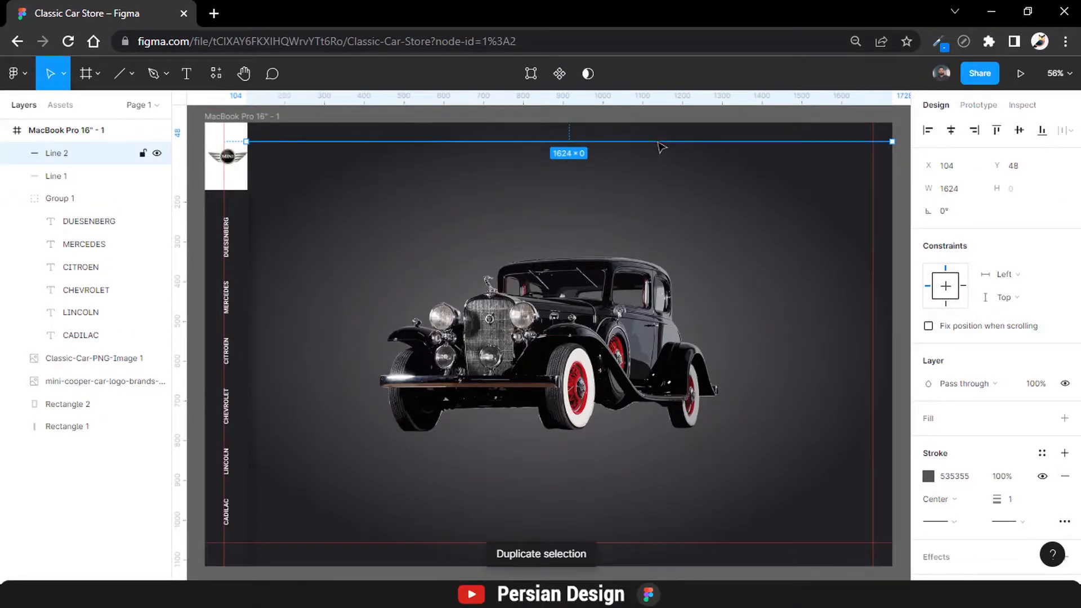
{"action": "left_click_drag", "start_coordinate": [662, 148], "coordinate": [662, 164]}
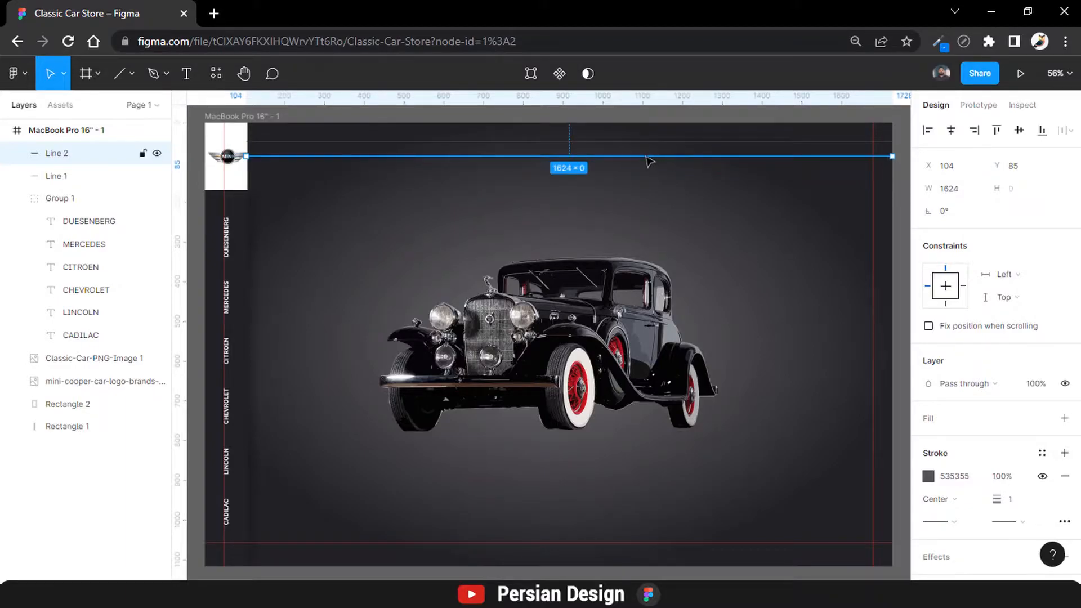
- Duplicate the lower horizontal line and turn the copy into a vertical line (-90°) about 936 long
{"action": "key", "text": "ctrl+d"}
{"action": "scroll", "coordinate": [675, 162], "scroll_direction": "right", "scroll_amount": 2}
{"action": "left_click_drag", "start_coordinate": [862, 170], "coordinate": [570, 522]}
{"action": "left_click_drag", "start_coordinate": [224, 160], "coordinate": [411, 133]}
{"action": "scroll", "coordinate": [417, 395], "scroll_direction": "down", "scroll_amount": 2}
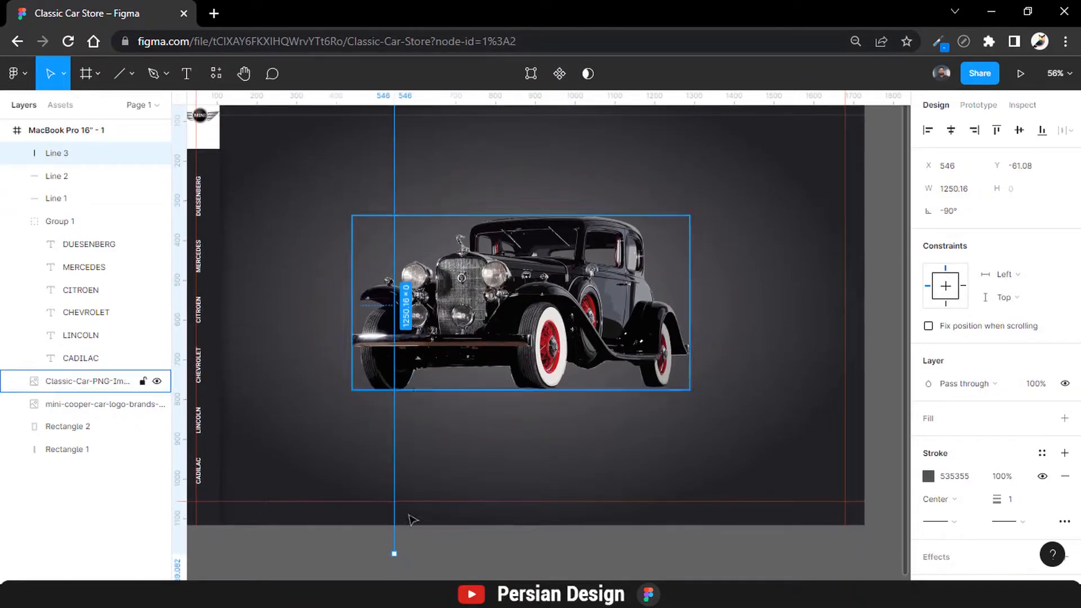
{"action": "left_click_drag", "start_coordinate": [395, 551], "coordinate": [393, 430]}
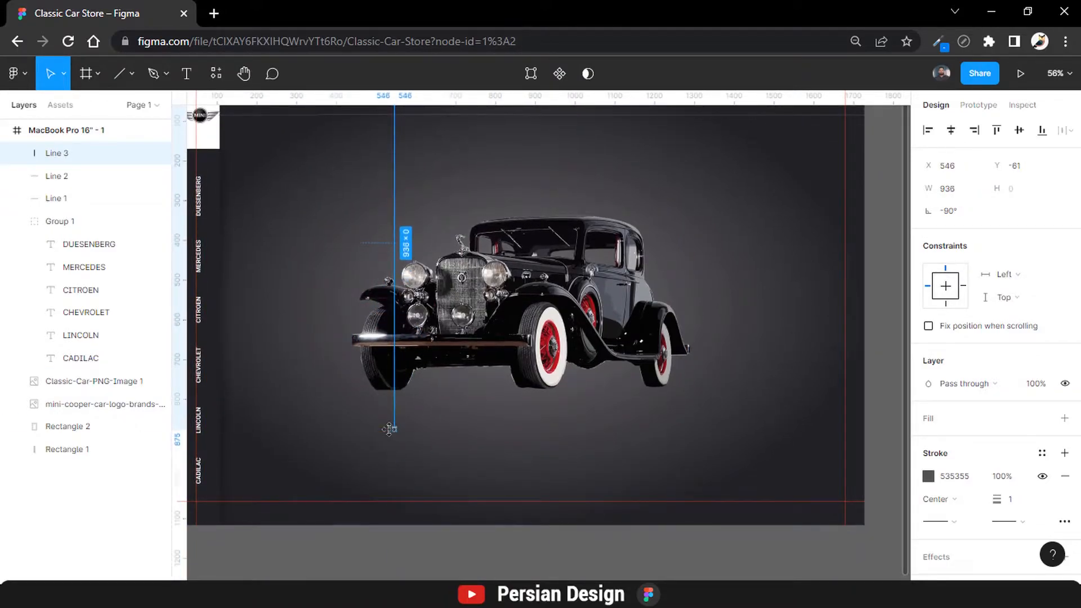
{"action": "key", "text": "shift+1"}
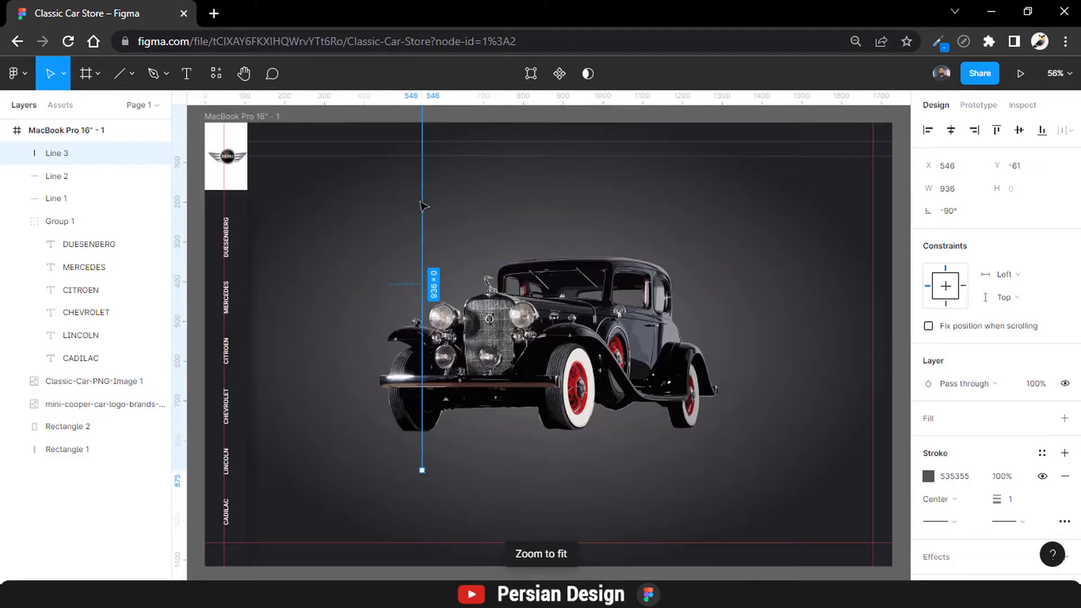
- Move the vertical line beside the sidebar at about X 180 and stretch it over the frame's full height, about 1117
{"action": "left_click_drag", "start_coordinate": [425, 211], "coordinate": [283, 269]}
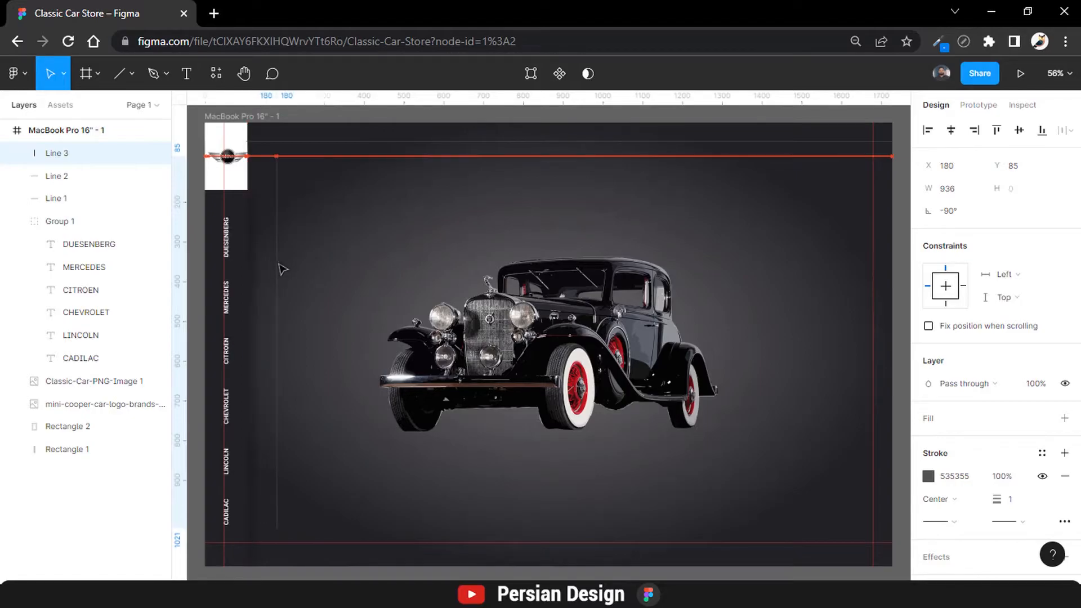
{"action": "left_click_drag", "start_coordinate": [276, 528], "coordinate": [276, 566]}
{"action": "left_click_drag", "start_coordinate": [275, 157], "coordinate": [276, 122]}
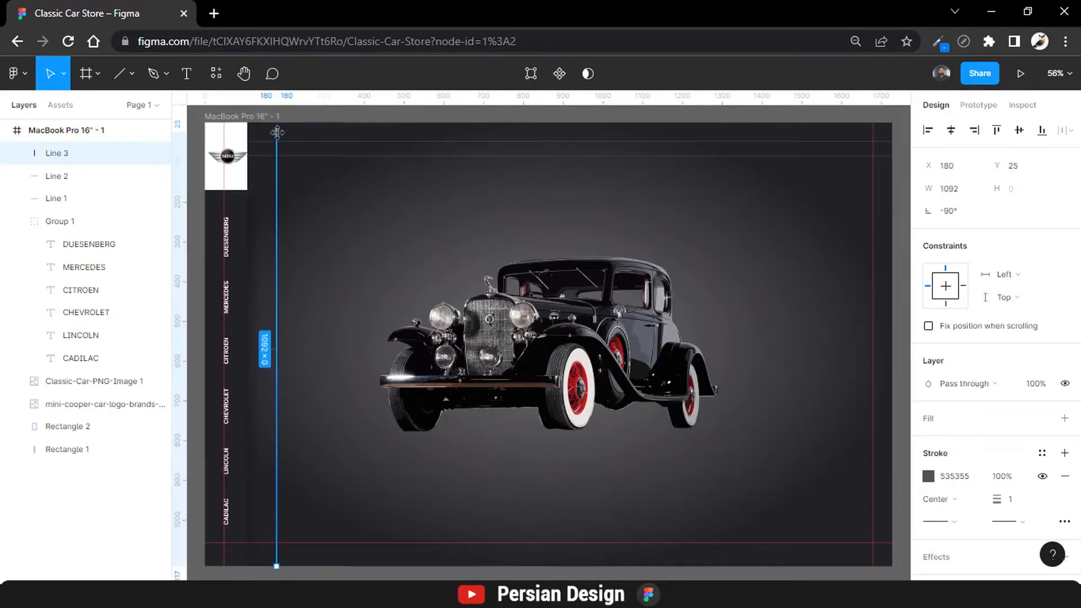
- Duplicate the full-height vertical line and place the copy near the frame's right edge at about X 1593
{"action": "key", "text": "ctrl+d"}
{"action": "left_click_drag", "start_coordinate": [276, 232], "coordinate": [855, 204]}
{"action": "left_click", "coordinate": [751, 267]}
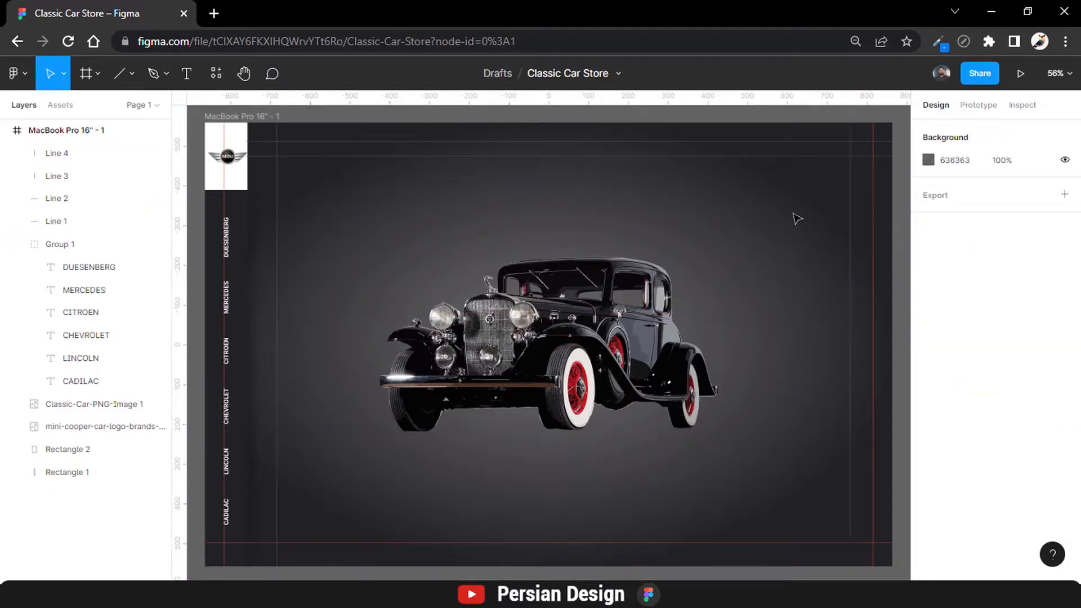
{"action": "left_click", "coordinate": [850, 393]}
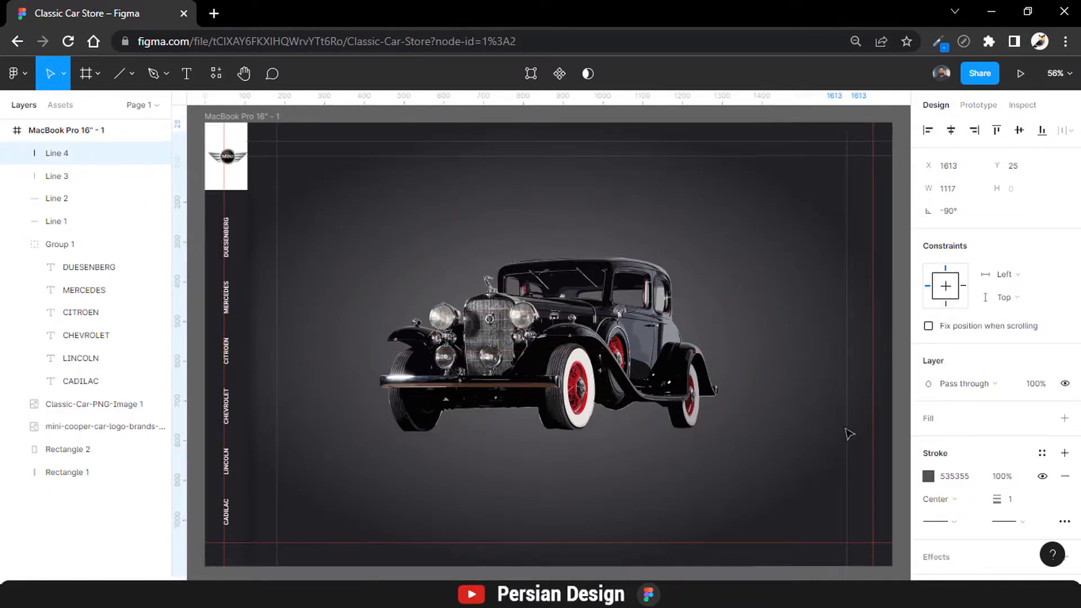
{"action": "left_click_drag", "start_coordinate": [851, 422], "coordinate": [839, 422]}
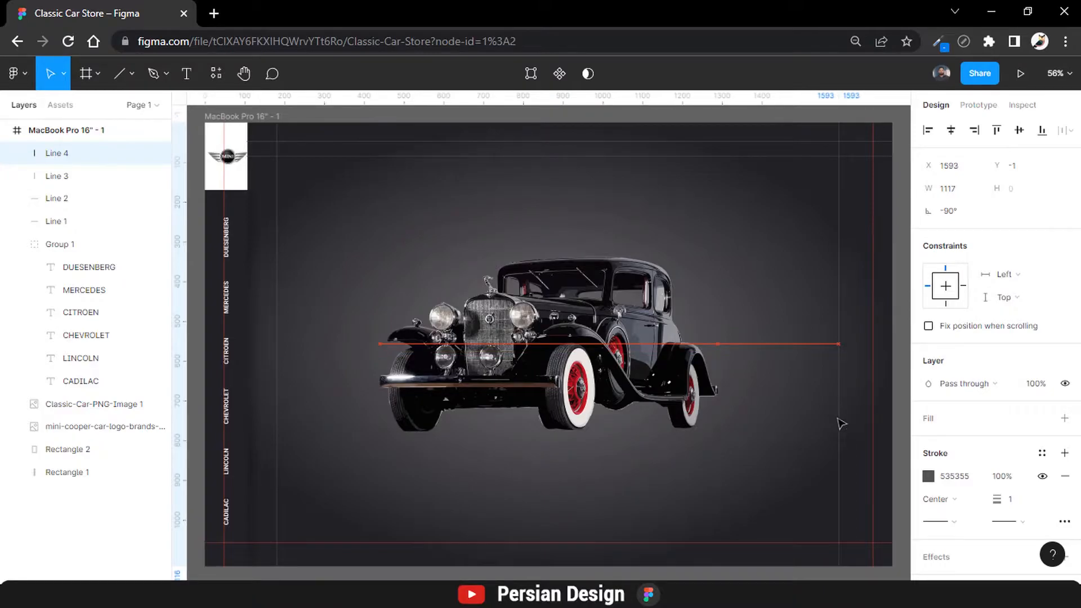
{"action": "left_click", "coordinate": [717, 117]}
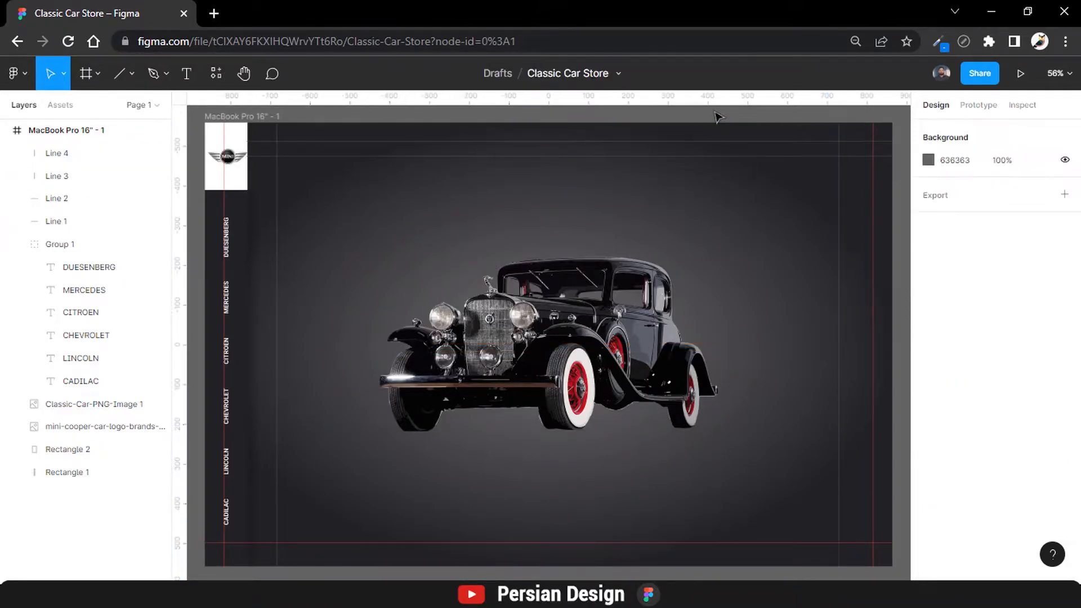
- Group the four divider lines, name the group Lines, and collapse the group of brand labels
{"action": "left_click", "coordinate": [87, 155]}
{"action": "left_click", "coordinate": [57, 225], "text": "shift"}
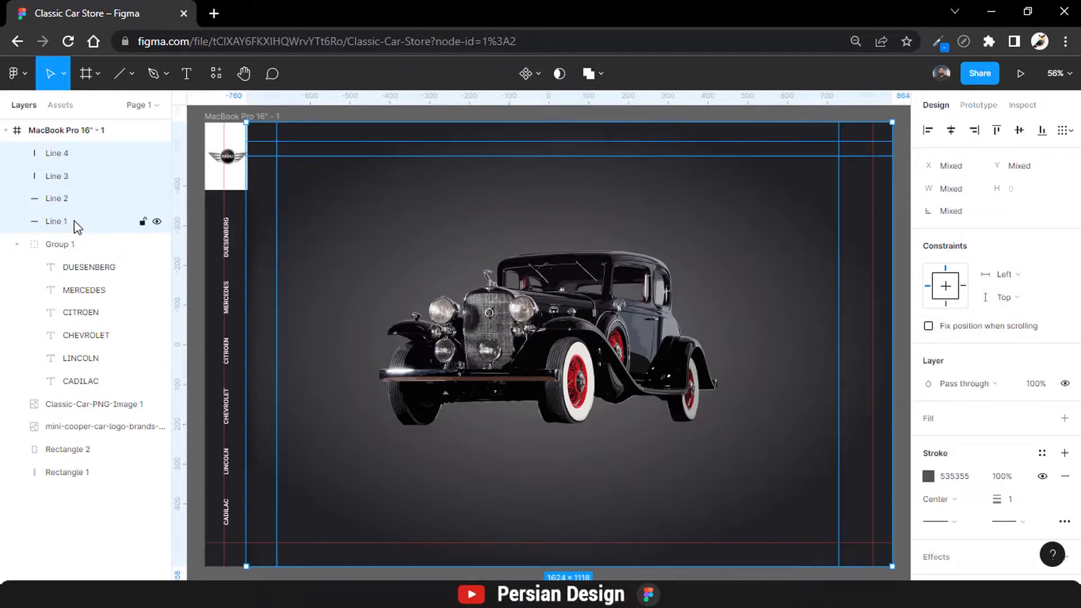
{"action": "key", "text": "ctrl+g"}
{"action": "double_click", "coordinate": [59, 153]}
{"action": "type", "text": "Lines"}
{"action": "key", "text": "Return"}
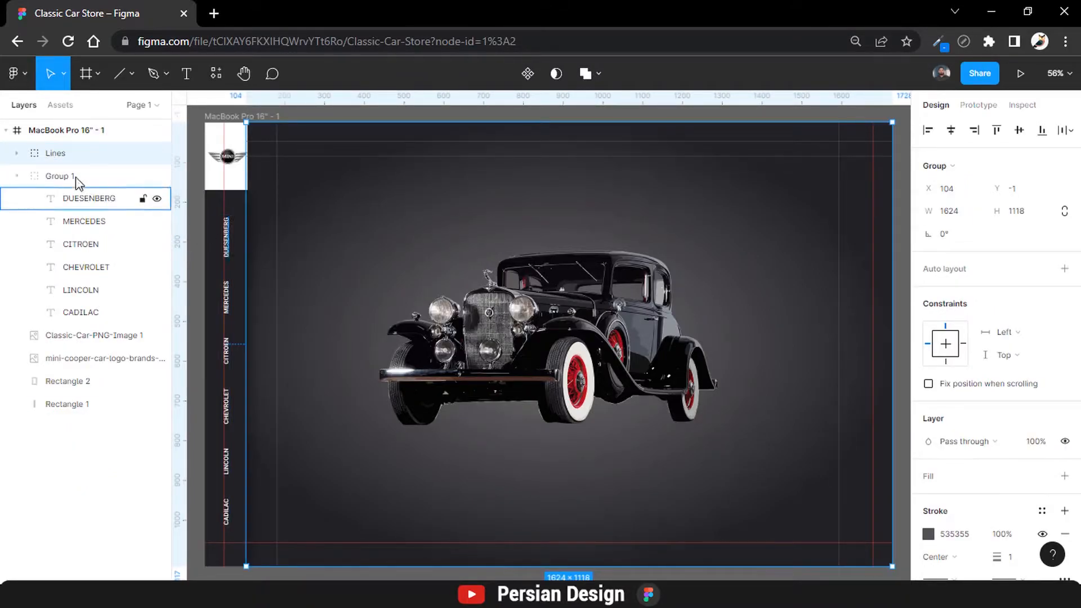
{"action": "left_click", "coordinate": [17, 176]}
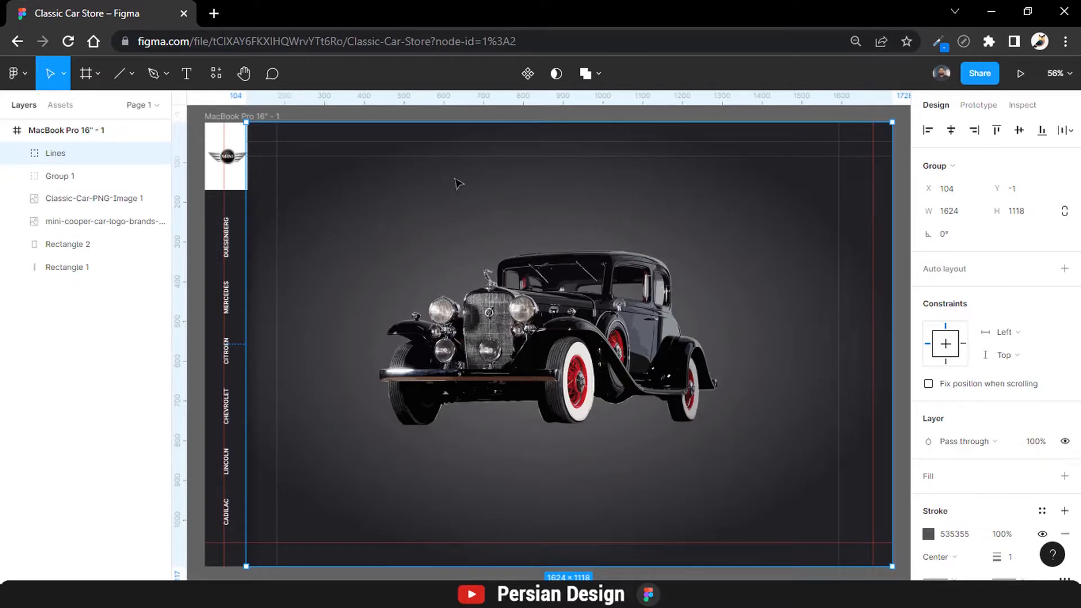
- Add a text box above the car with the Lorem ipsum paragraph starting "In publishing and graphic design", cut off after "a document or."
{"action": "left_click", "coordinate": [186, 73]}
{"action": "left_click_drag", "start_coordinate": [516, 170], "coordinate": [677, 218]}
{"action": "type", "text": "In publishing and graphic design, Lorem ipsum is a placeholder text commonly used to demonstrate the visual form of a document or a typeface without relying on meaningful content. Lorem ipsum may be used as a placeholder before final copy is available."}
{"action": "left_click_drag", "start_coordinate": [635, 204], "coordinate": [612, 199]}
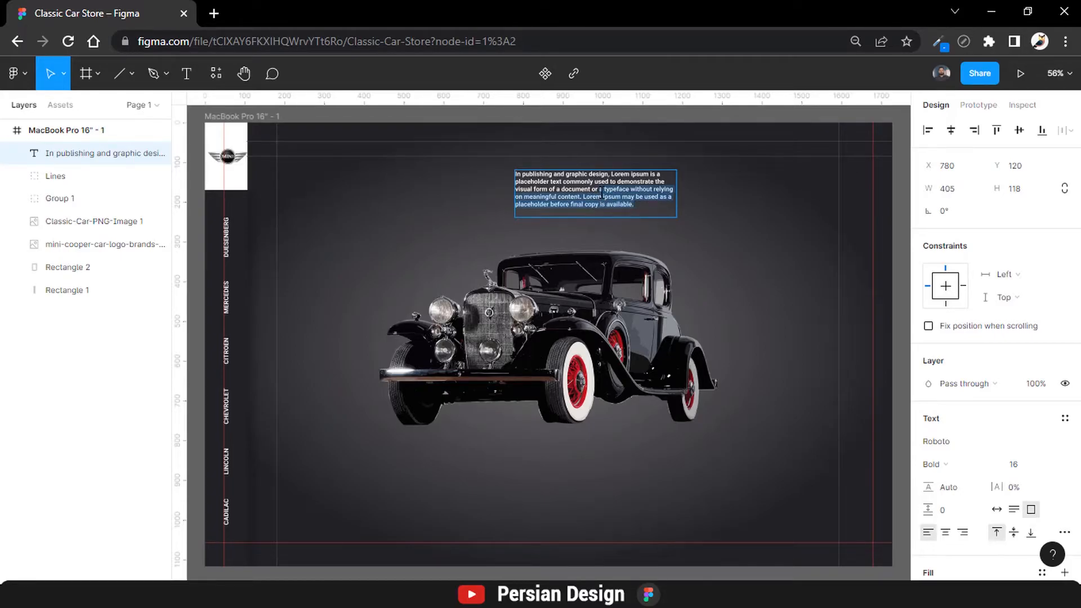
{"action": "key", "text": "BackSpace"}
- Resize the paragraph's text box to 450 by 80 and set its font size to 18
{"action": "left_click", "coordinate": [951, 189]}
{"action": "type", "text": "450"}
{"action": "key", "text": "Return"}
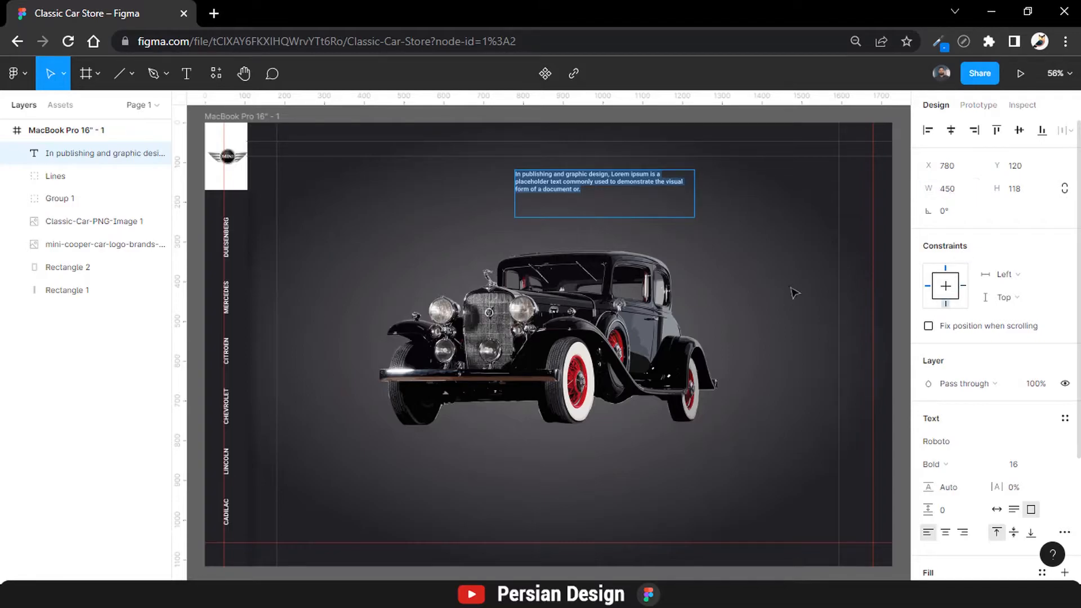
{"action": "key", "text": "Return"}
{"action": "scroll", "coordinate": [1020, 254], "scroll_direction": "down", "scroll_amount": 3}
{"action": "left_click", "coordinate": [1013, 298]}
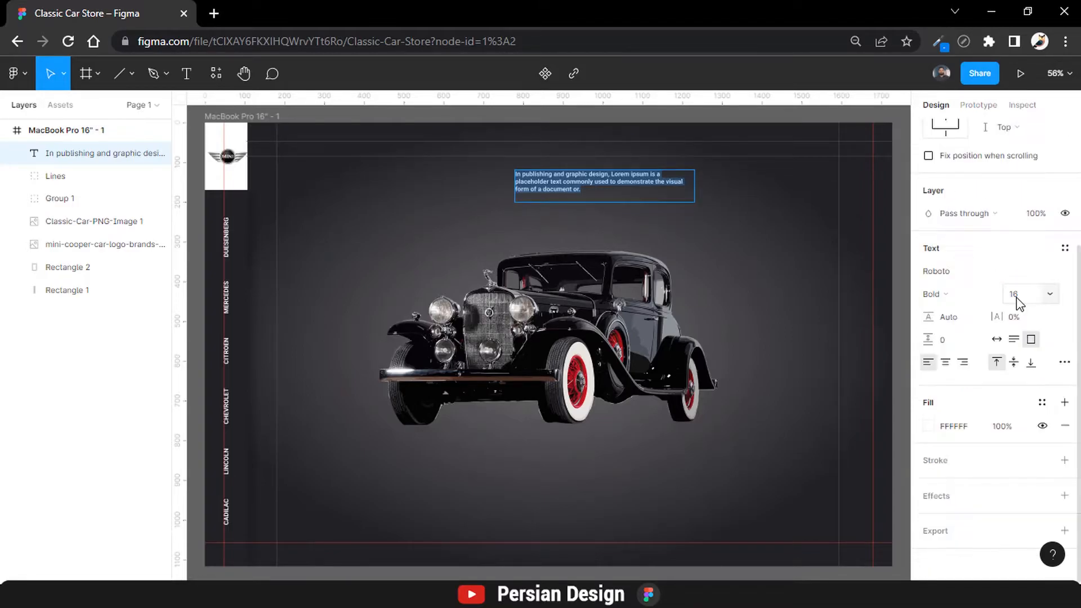
{"action": "type", "text": "18"}
{"action": "key", "text": "Return"}
- Set the paragraph's letter spacing to 1.5%, line height to 134.2% and paragraph spacing to 8, and move it closer to the car's roof, about X 838
{"action": "left_click", "coordinate": [1022, 317]}
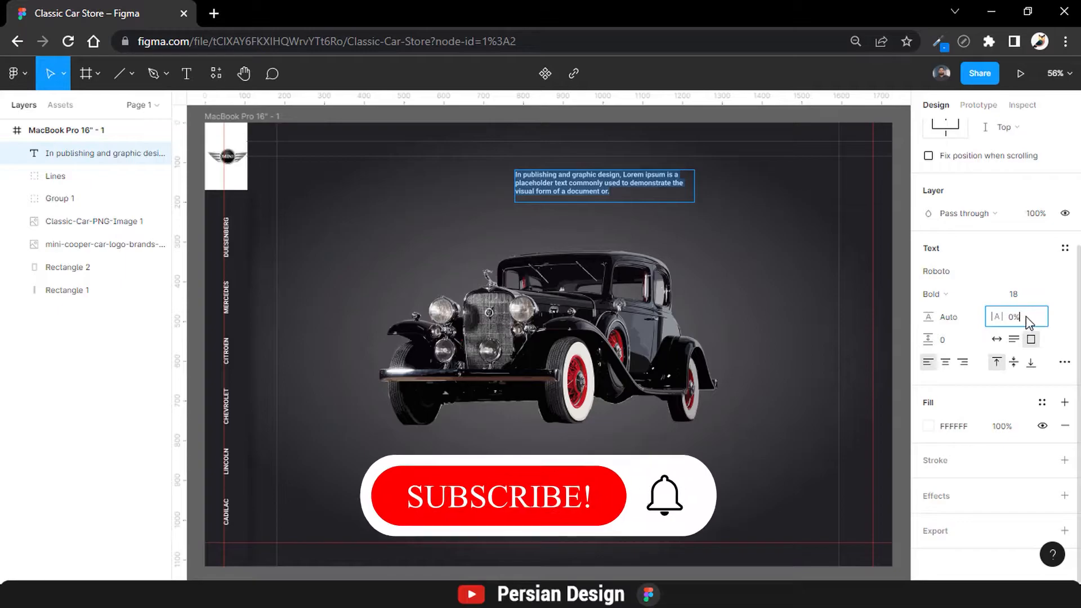
{"action": "type", "text": "3.5"}
{"action": "key", "text": "Return"}
{"action": "left_click_drag", "start_coordinate": [1002, 319], "coordinate": [938, 336]}
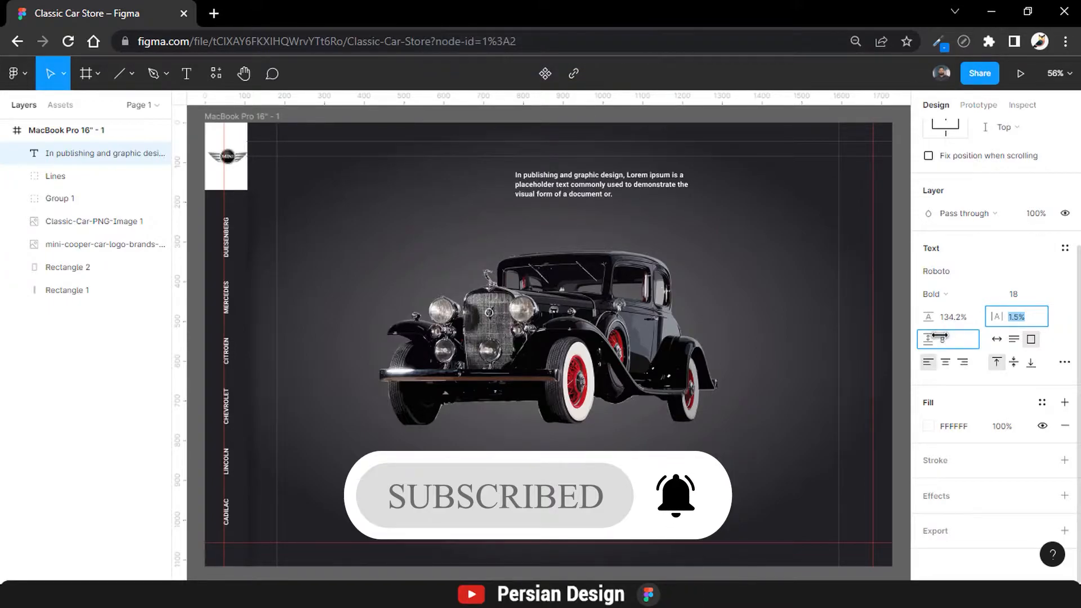
{"action": "key", "text": "Return"}
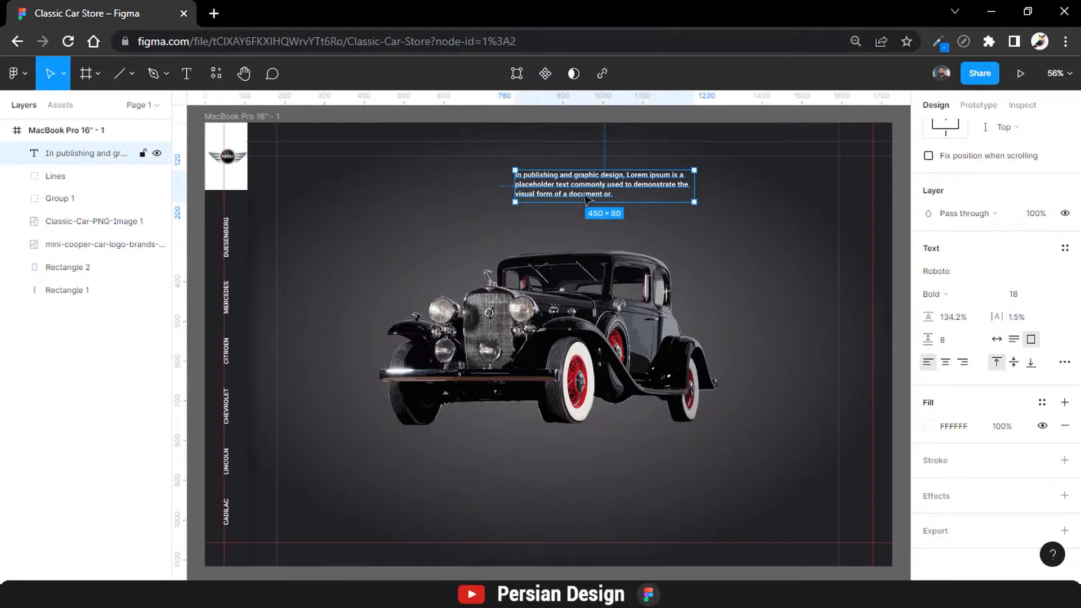
{"action": "left_click_drag", "start_coordinate": [585, 198], "coordinate": [611, 218]}
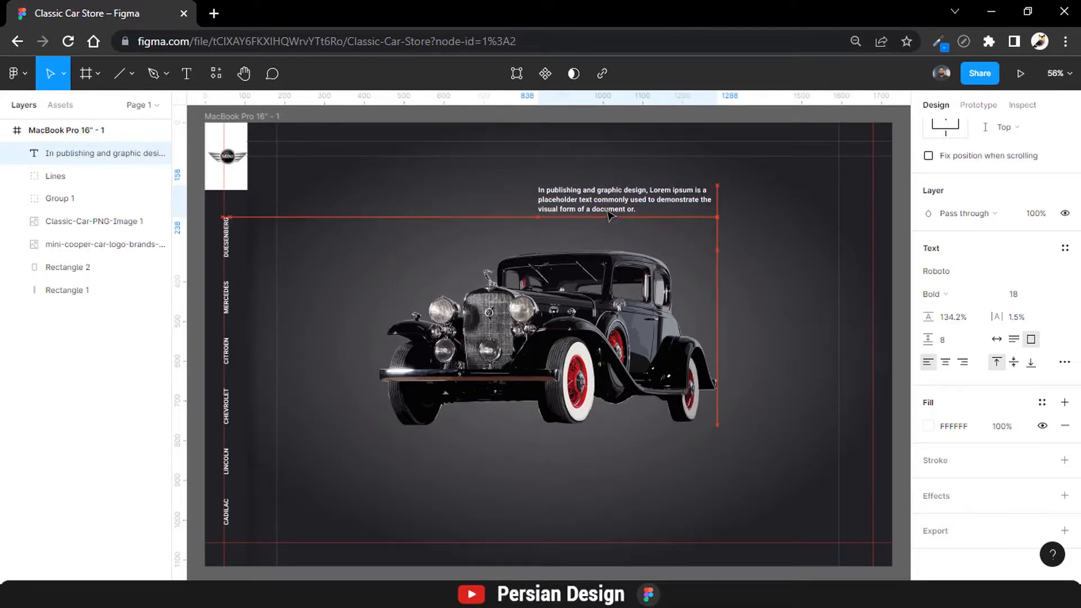
{"action": "left_click", "coordinate": [560, 169]}
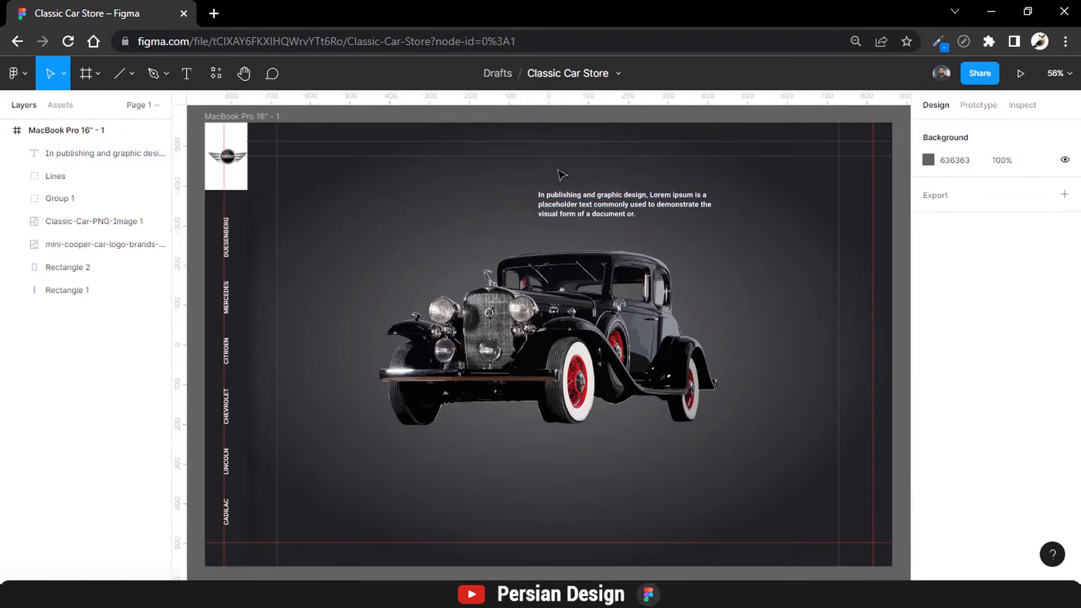
- Draw a horizontal line about 466 wide above the paragraph and a vertical line about 154 long down from its right end
{"action": "left_click", "coordinate": [132, 74]}
{"action": "left_click", "coordinate": [102, 125]}
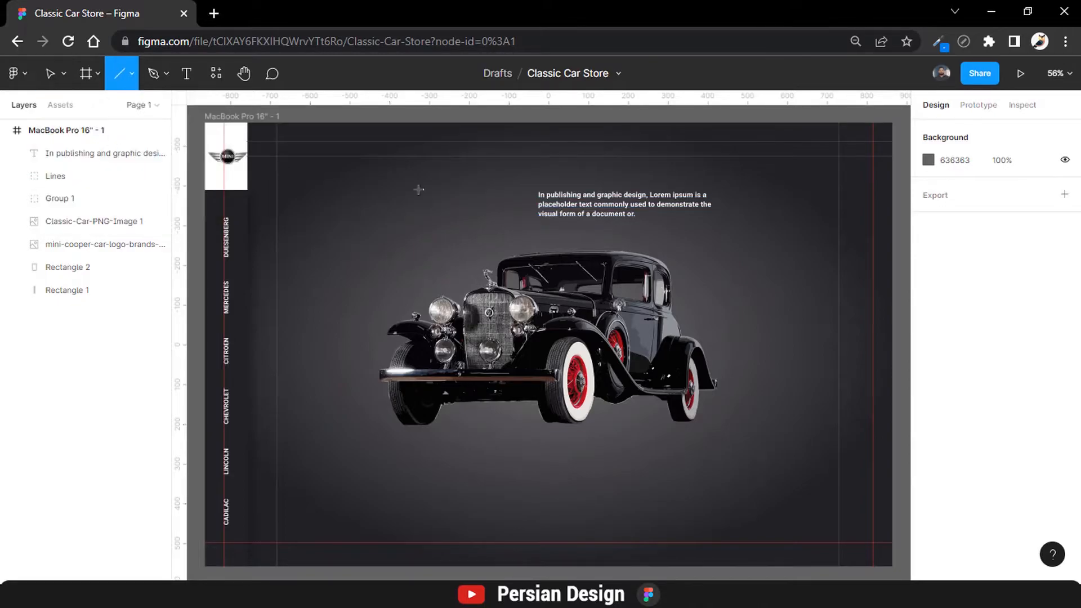
{"action": "left_click_drag", "start_coordinate": [537, 176], "coordinate": [722, 177]}
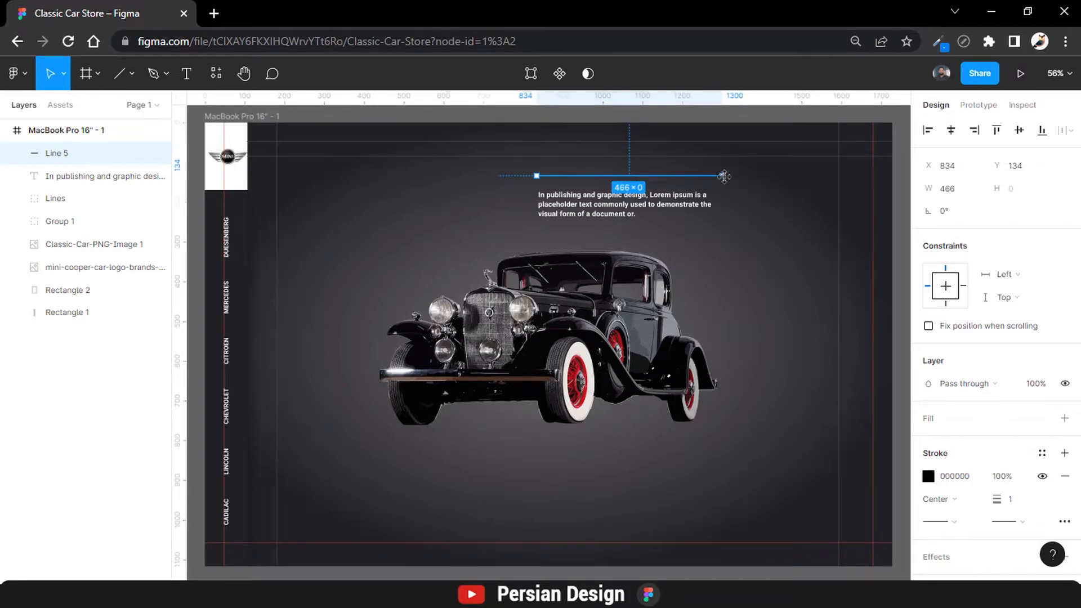
{"action": "key", "text": "ctrl+d"}
{"action": "left_click_drag", "start_coordinate": [535, 175], "coordinate": [724, 237]}
- Set the short vertical line's stroke to gray 3F3F42, sampled from the canvas with the eyedropper
{"action": "scroll", "coordinate": [1011, 316], "scroll_direction": "down", "scroll_amount": 2}
{"action": "left_click", "coordinate": [928, 415]}
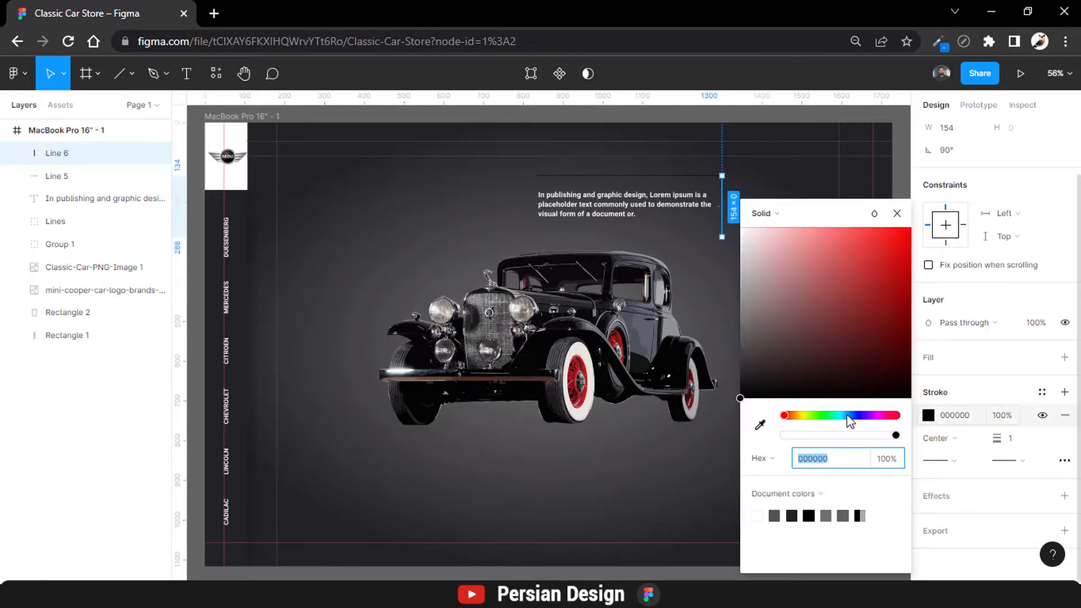
{"action": "left_click", "coordinate": [764, 428]}
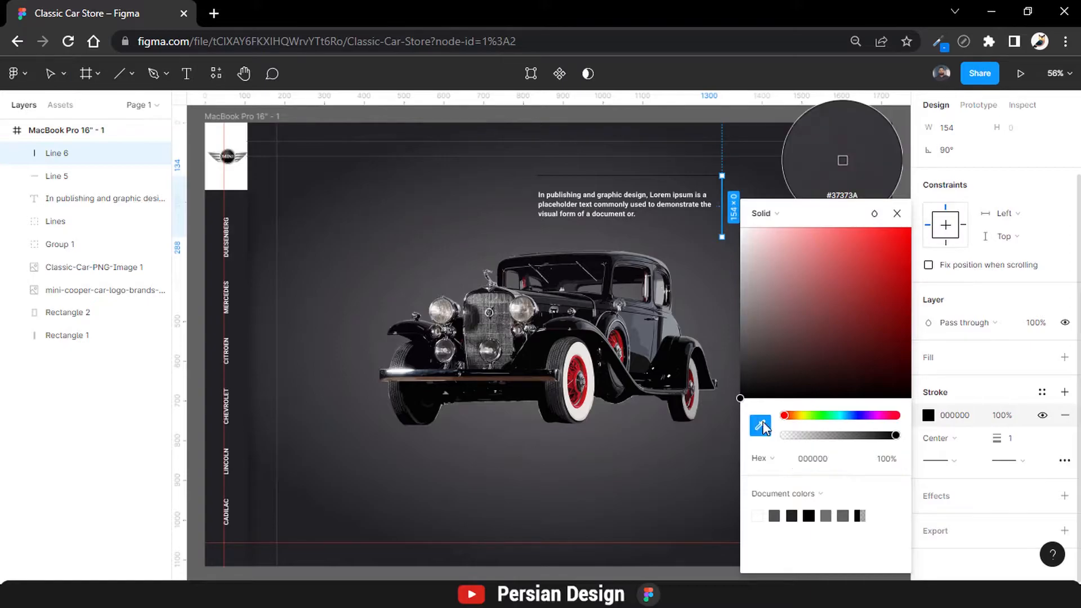
{"action": "left_click", "coordinate": [640, 154]}
{"action": "left_click", "coordinate": [897, 213]}
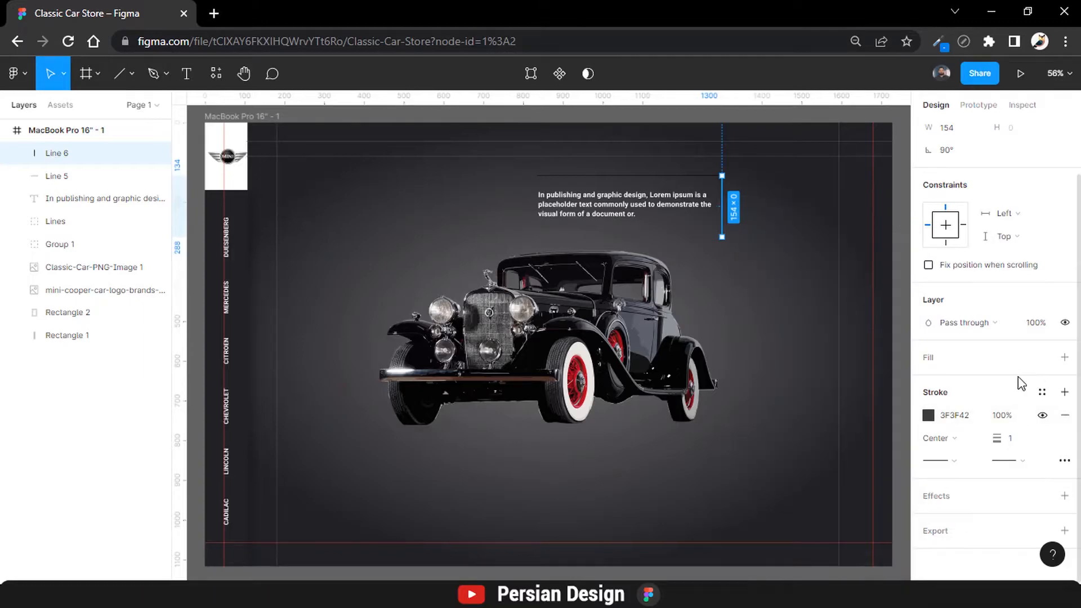
- Set the stroke of both lines around the paragraph to the gray document color 717171
{"action": "left_click", "coordinate": [962, 415]}
{"action": "left_click", "coordinate": [929, 415]}
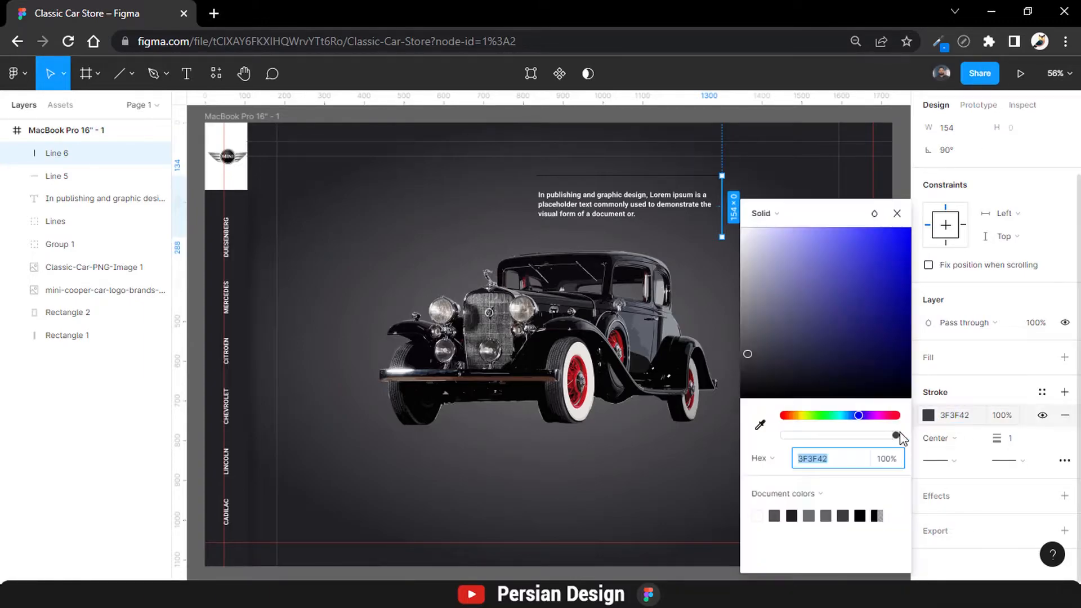
{"action": "left_click", "coordinate": [811, 514]}
{"action": "left_click", "coordinate": [56, 176]}
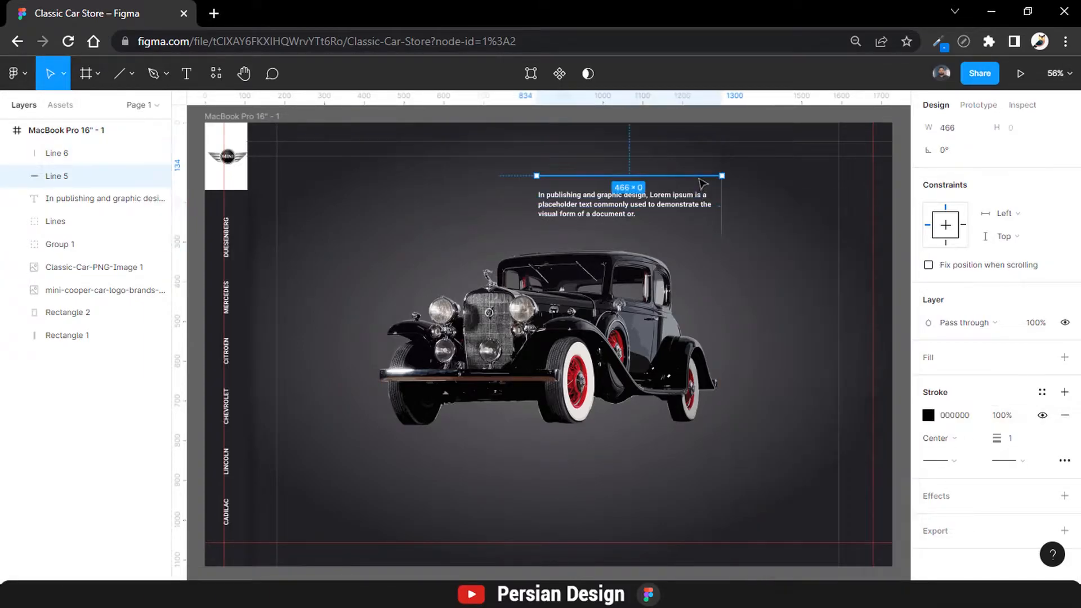
{"action": "left_click", "coordinate": [928, 415]}
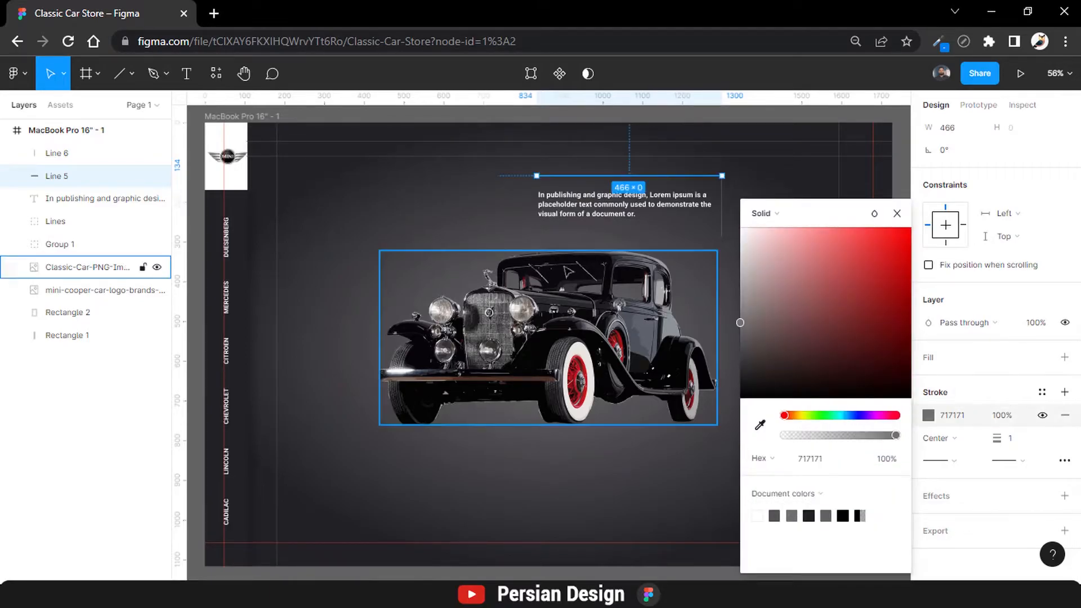
{"action": "left_click", "coordinate": [415, 210]}
- Change the stroke of the horizontal and vertical lines around the paragraph to the darker gray document color
{"action": "left_click", "coordinate": [575, 176]}
{"action": "left_click", "coordinate": [929, 476]}
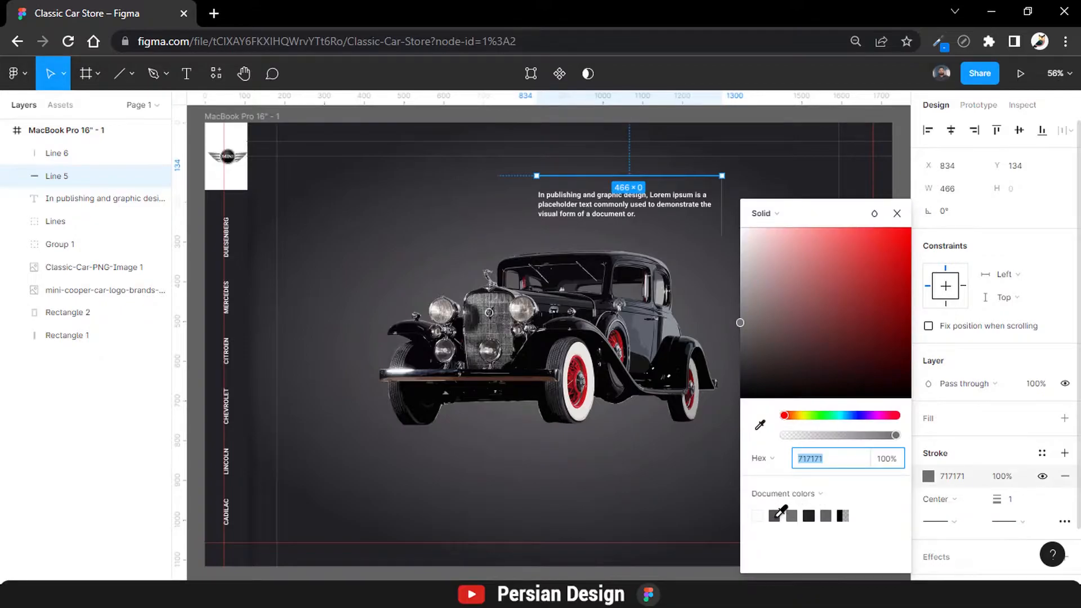
{"action": "left_click", "coordinate": [57, 153]}
{"action": "left_click", "coordinate": [929, 476]}
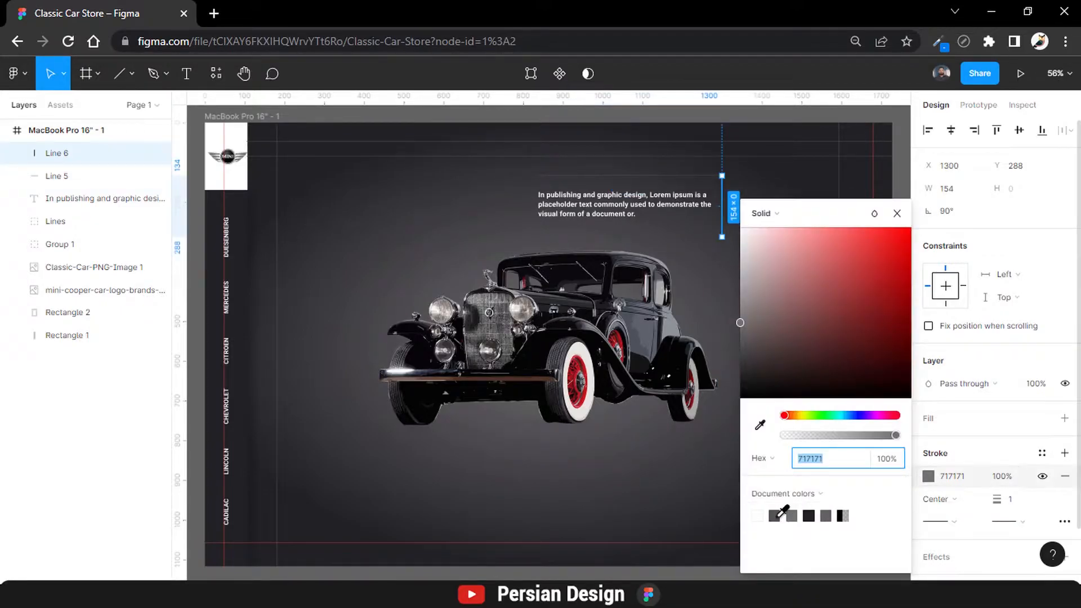
{"action": "left_click", "coordinate": [777, 516]}
{"action": "left_click", "coordinate": [954, 478]}
{"action": "left_click", "coordinate": [776, 279]}
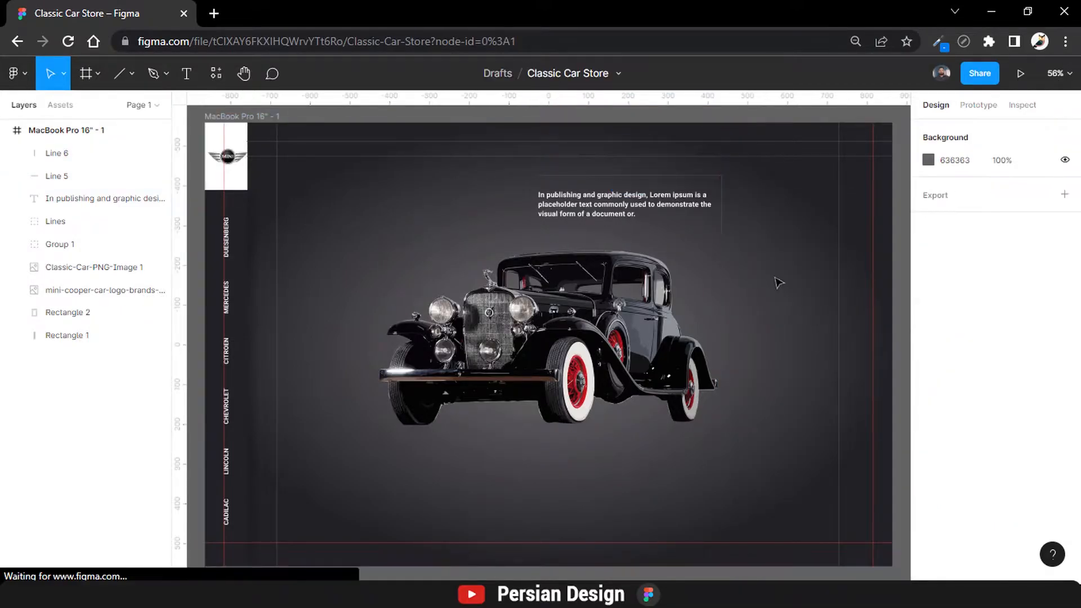
- Draw a small circle about 5 by 5 beneath the paragraph's horizontal line and fill it with 535355
{"action": "scroll", "coordinate": [779, 283], "scroll_direction": "up", "scroll_amount": 10}
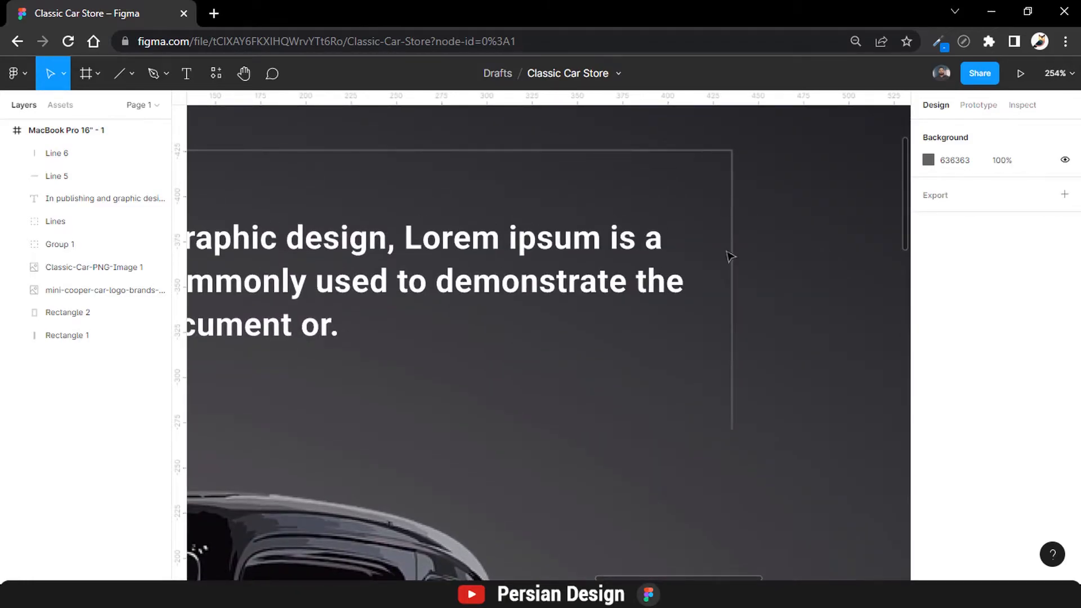
{"action": "left_click", "coordinate": [129, 77]}
{"action": "left_click", "coordinate": [96, 157]}
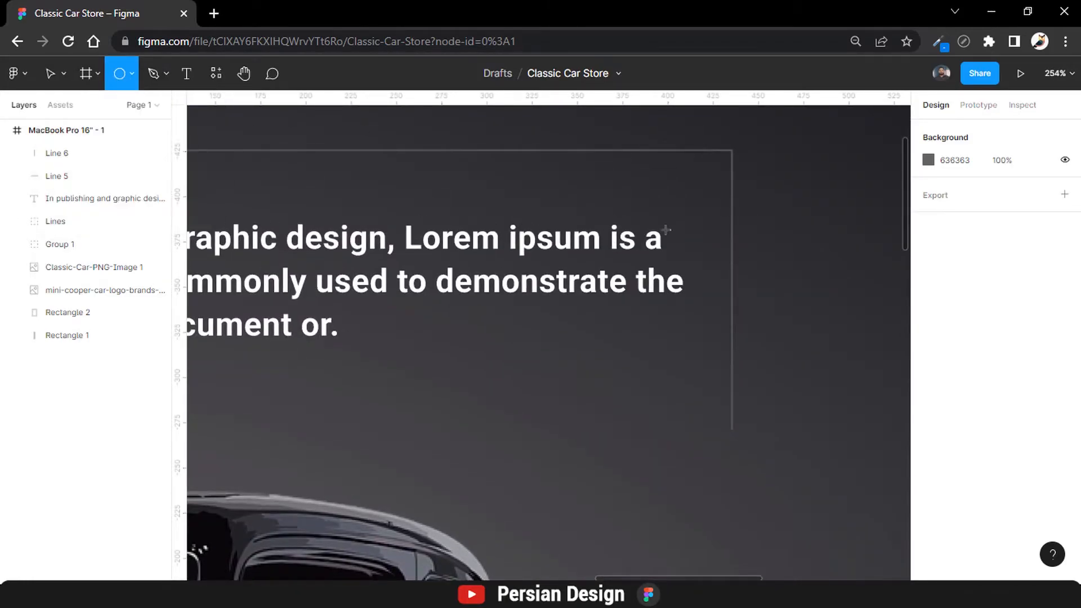
{"action": "left_click_drag", "start_coordinate": [629, 177], "coordinate": [636, 184]}
{"action": "left_click", "coordinate": [957, 427]}
{"action": "type", "text": "535355"}
{"action": "key", "text": "Return"}
- Move the small circle onto the left end of the paragraph's horizontal line, at about X 833, Y 132
{"action": "left_click_drag", "start_coordinate": [635, 188], "coordinate": [307, 162]}
{"action": "key", "text": "ctrl+d"}
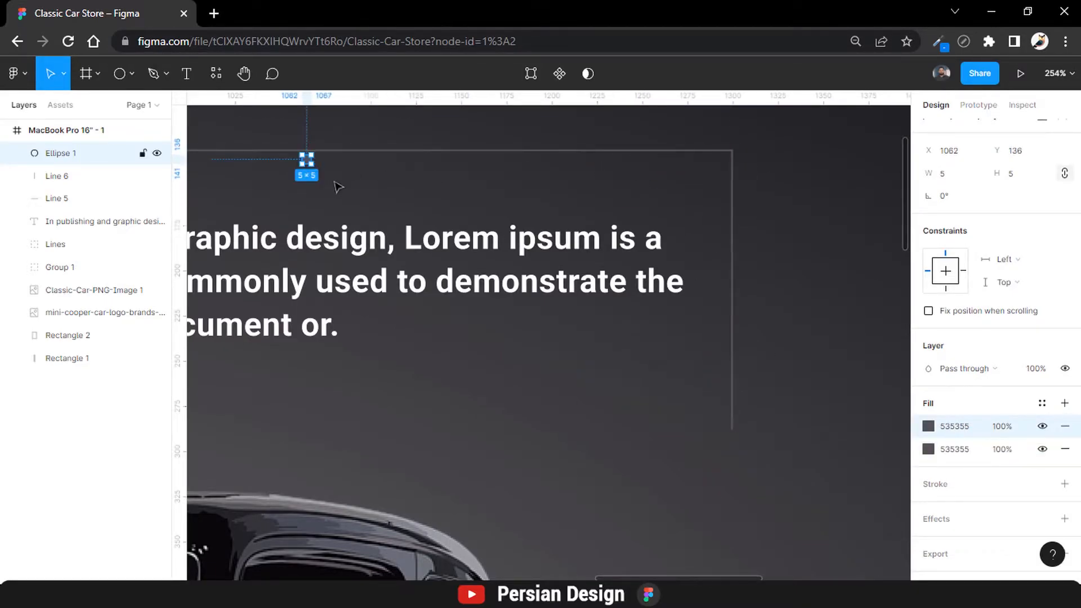
{"action": "scroll", "coordinate": [437, 203], "scroll_direction": "left", "scroll_amount": 6}
{"action": "left_click_drag", "start_coordinate": [798, 165], "coordinate": [382, 157]}
{"action": "left_click", "coordinate": [471, 190]}
{"action": "left_click", "coordinate": [379, 152]}
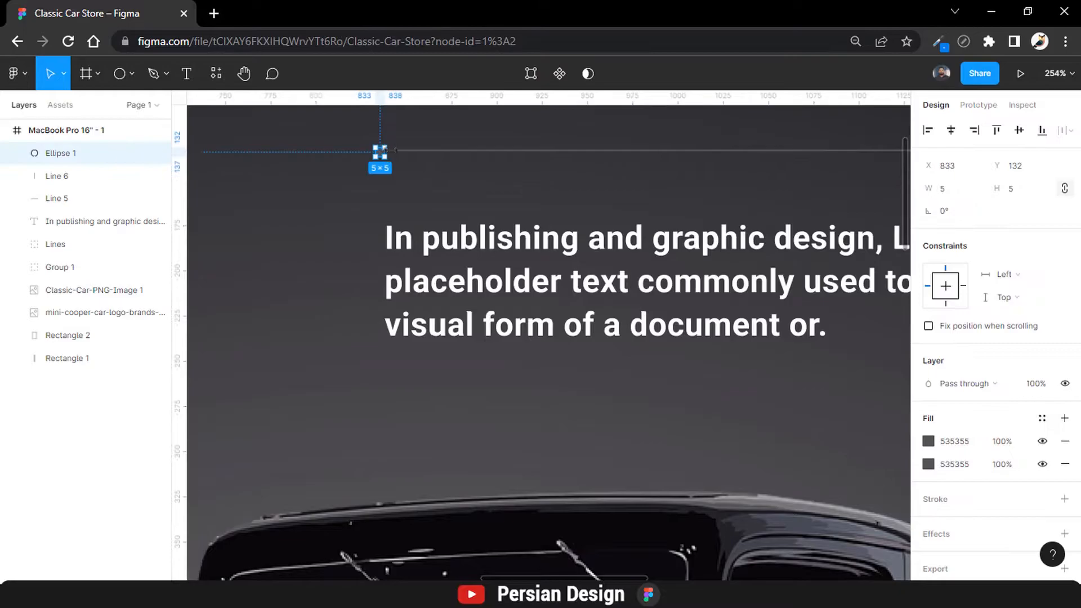
- Try to center-align the small circle with the paragraph's horizontal line
{"action": "left_click", "coordinate": [395, 150], "text": "shift"}
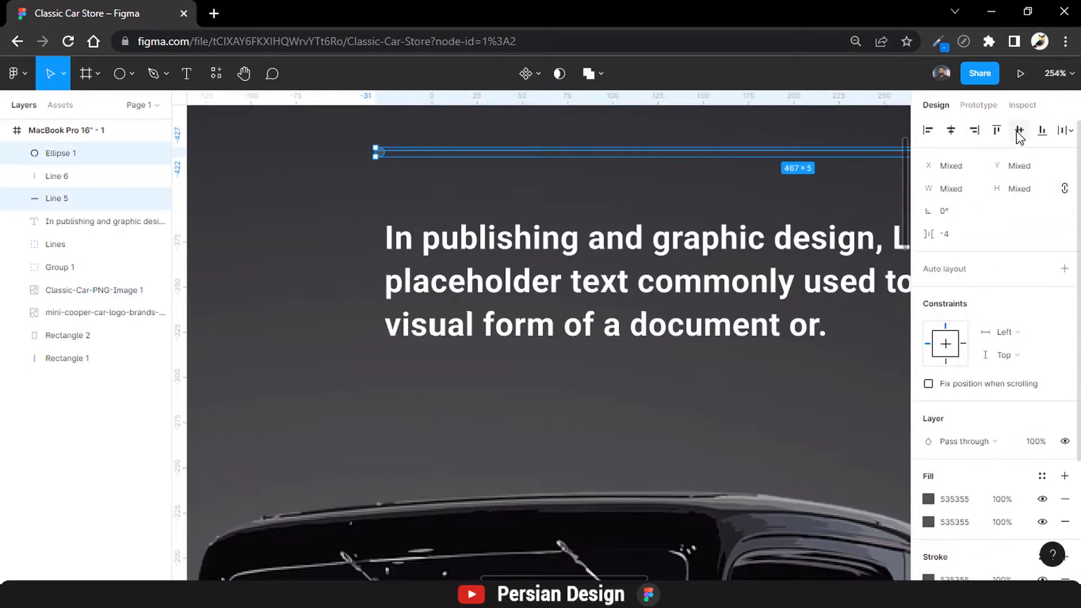
{"action": "left_click", "coordinate": [952, 130]}
{"action": "key", "text": "ctrl+z"}
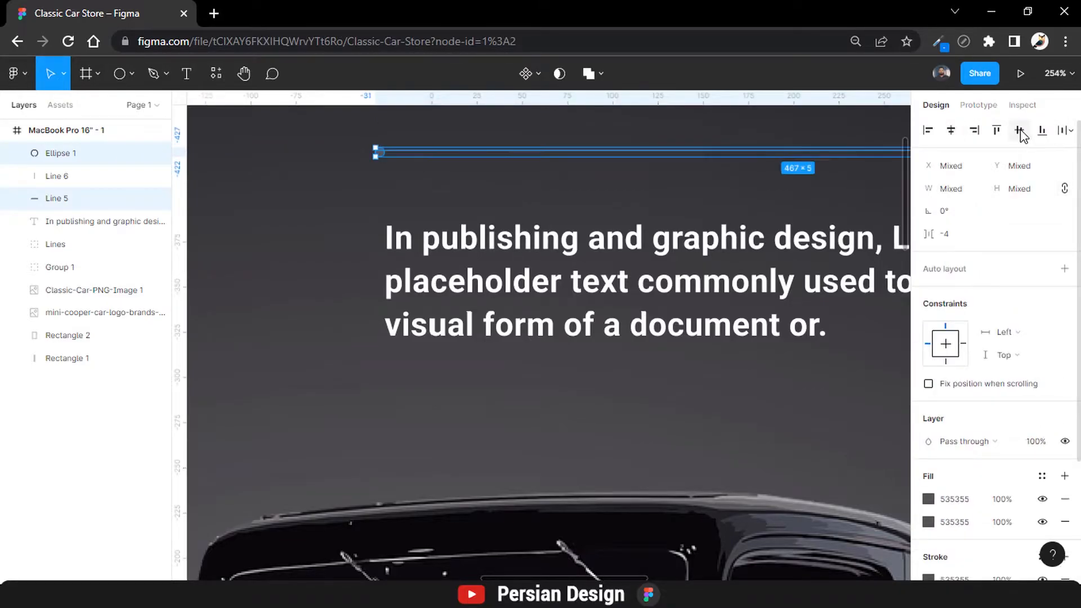
{"action": "left_click", "coordinate": [492, 189]}
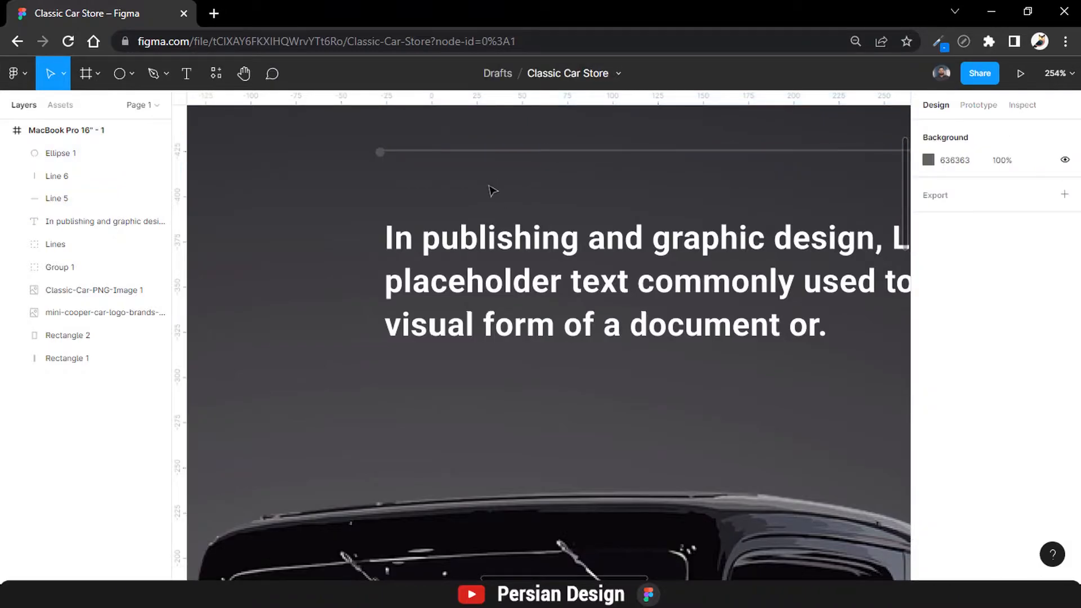
- Duplicate the small circle and place the copy on the corner where the paragraph's horizontal and vertical lines meet
{"action": "scroll", "coordinate": [491, 190], "scroll_direction": "right", "scroll_amount": 1}
{"action": "scroll", "coordinate": [492, 188], "scroll_direction": "right", "scroll_amount": 5}
{"action": "scroll", "coordinate": [495, 189], "scroll_direction": "left", "scroll_amount": 3}
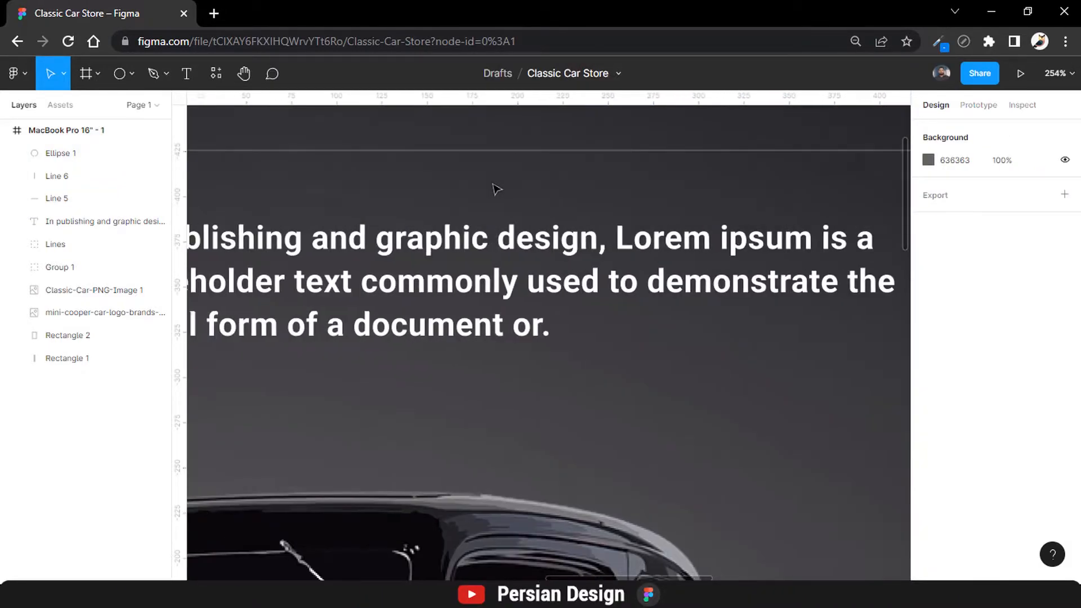
{"action": "scroll", "coordinate": [496, 190], "scroll_direction": "left", "scroll_amount": 3}
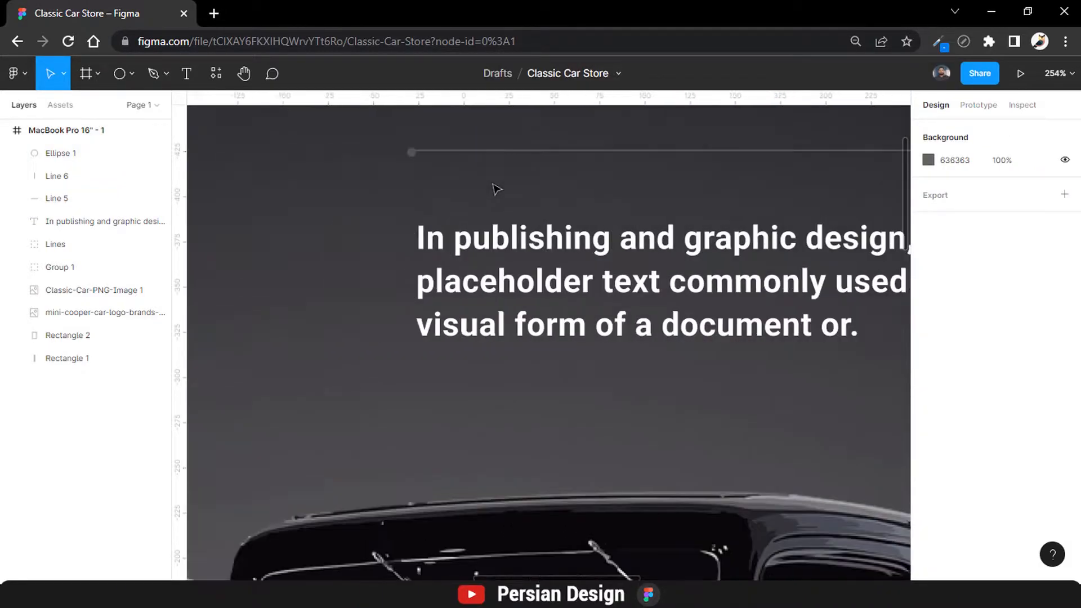
{"action": "left_click", "coordinate": [412, 152]}
{"action": "key", "text": "ctrl+d"}
{"action": "left_click_drag", "start_coordinate": [416, 159], "coordinate": [813, 160]}
{"action": "scroll", "coordinate": [814, 160], "scroll_direction": "up", "scroll_amount": 3}
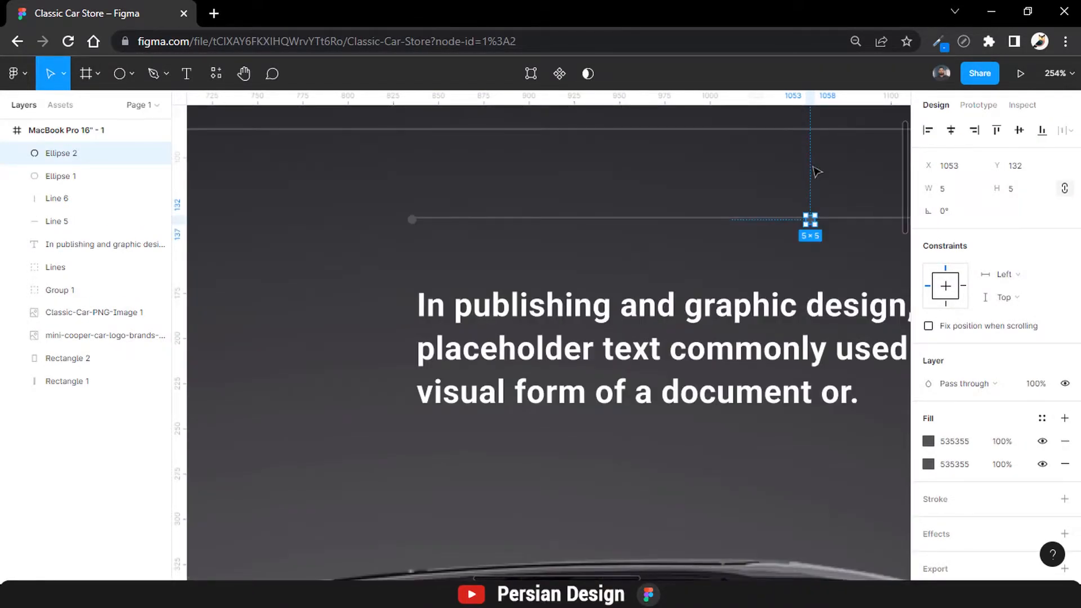
{"action": "scroll", "coordinate": [816, 171], "scroll_direction": "right", "scroll_amount": 5}
{"action": "scroll", "coordinate": [792, 178], "scroll_direction": "down", "scroll_amount": 2}
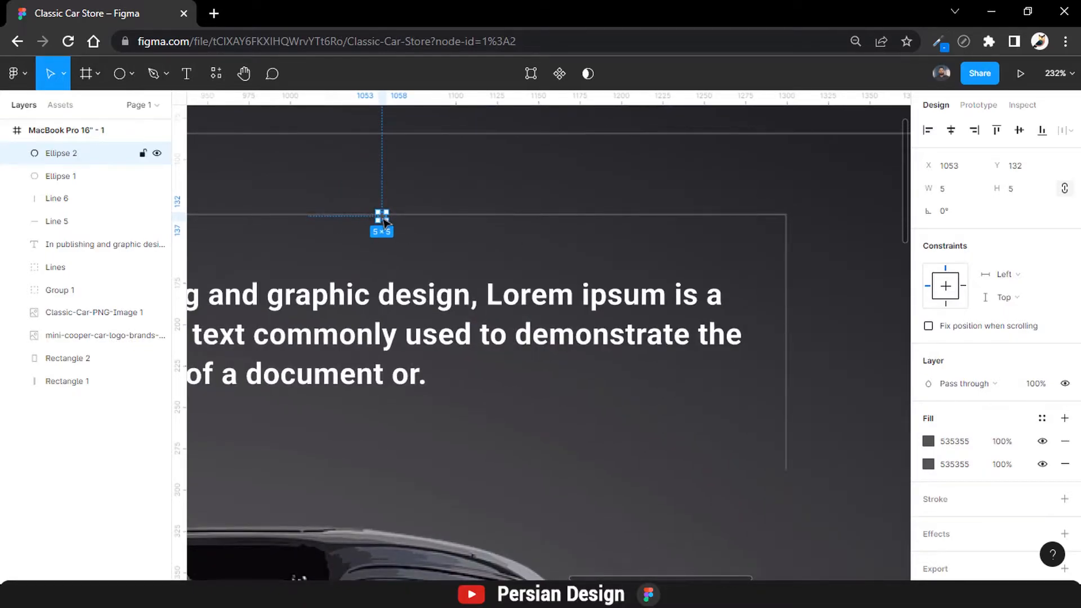
{"action": "left_click_drag", "start_coordinate": [384, 222], "coordinate": [790, 224]}
- Duplicate the corner circle and place the copy on the lower end of the vertical line, at X 1297, Y 283
{"action": "key", "text": "ctrl+d"}
{"action": "left_click_drag", "start_coordinate": [865, 219], "coordinate": [401, 237]}
{"action": "scroll", "coordinate": [492, 247], "scroll_direction": "left", "scroll_amount": 5}
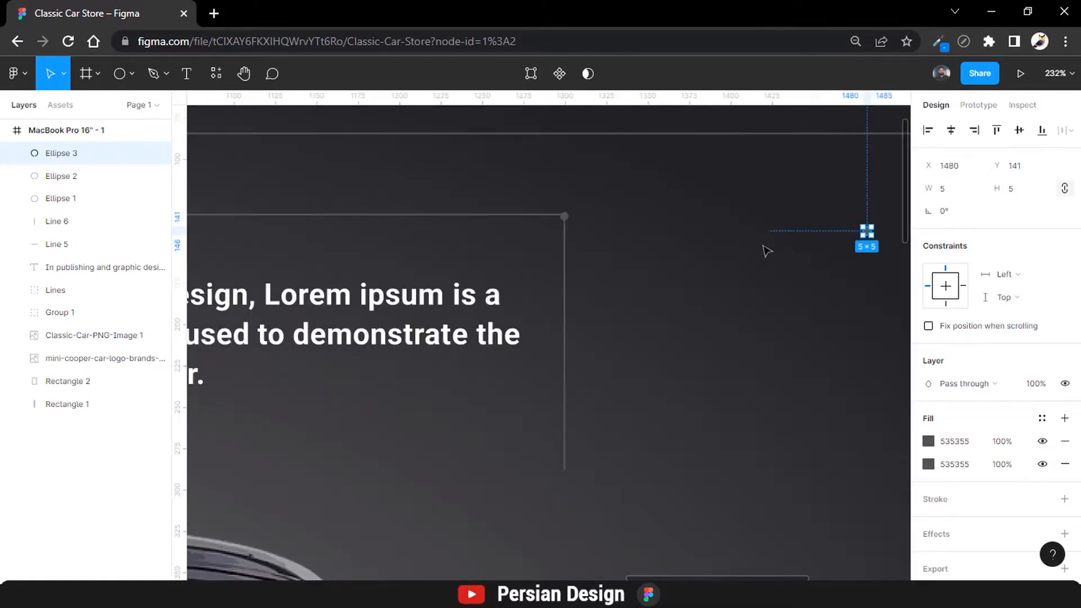
{"action": "left_click_drag", "start_coordinate": [868, 235], "coordinate": [565, 470]}
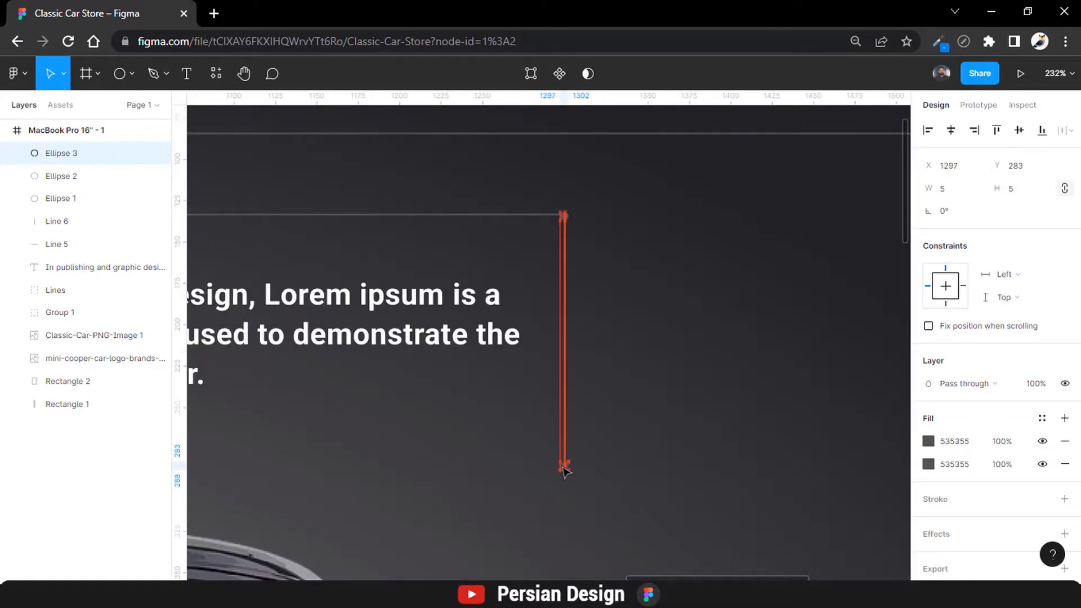
{"action": "left_click", "coordinate": [642, 441]}
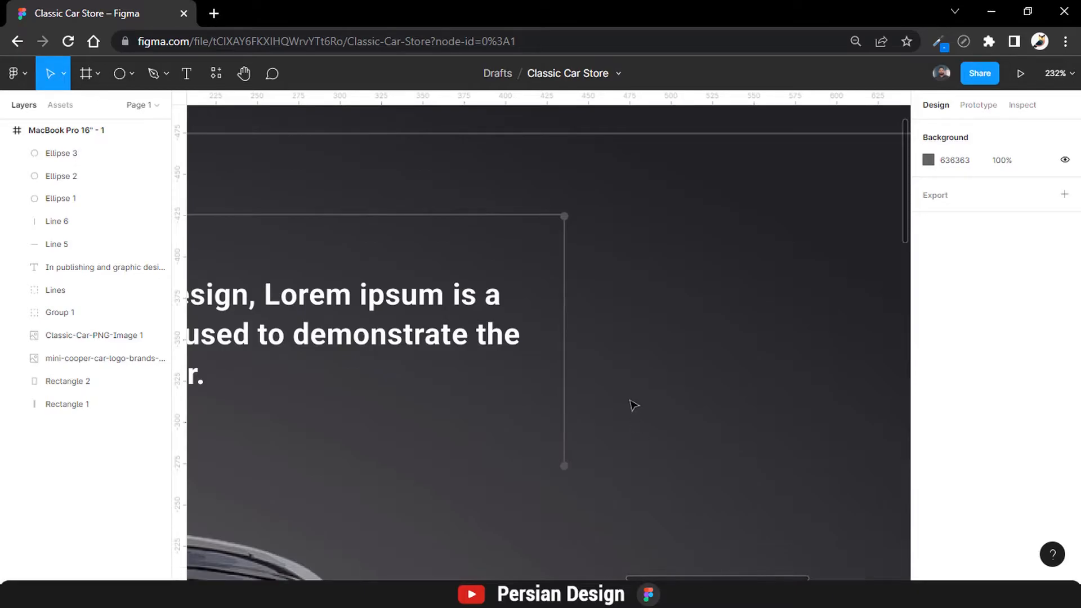
- Draw a 45-degree diagonal line about 44 long in the empty area left of the car's roof and set its stroke to 535355
{"action": "key", "text": "shift+1"}
{"action": "scroll", "coordinate": [309, 218], "scroll_direction": "up", "scroll_amount": 5}
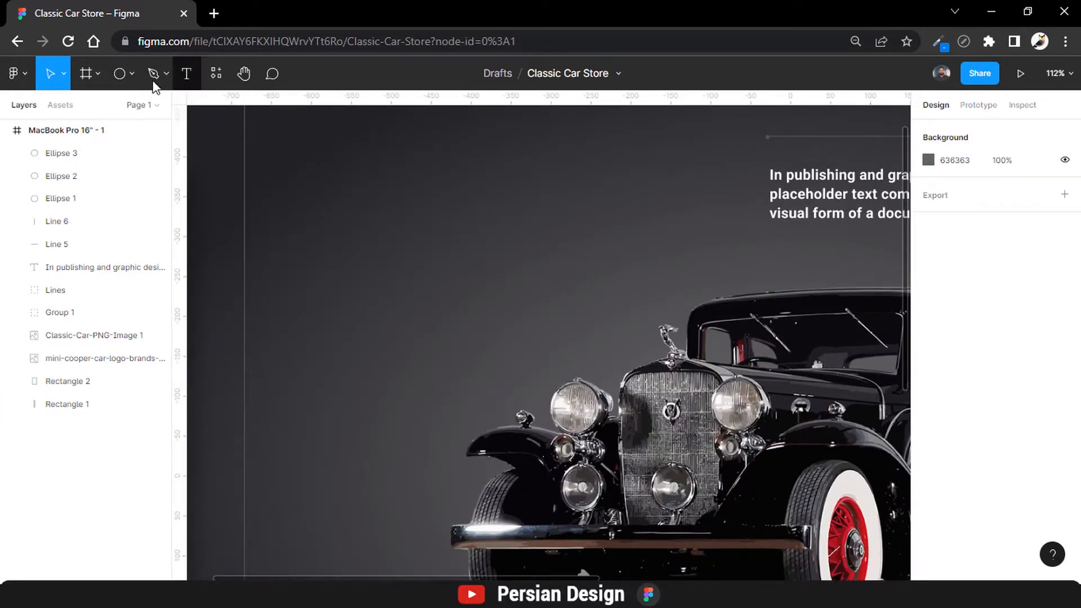
{"action": "left_click", "coordinate": [97, 74]}
{"action": "left_click", "coordinate": [132, 74]}
{"action": "left_click", "coordinate": [100, 128]}
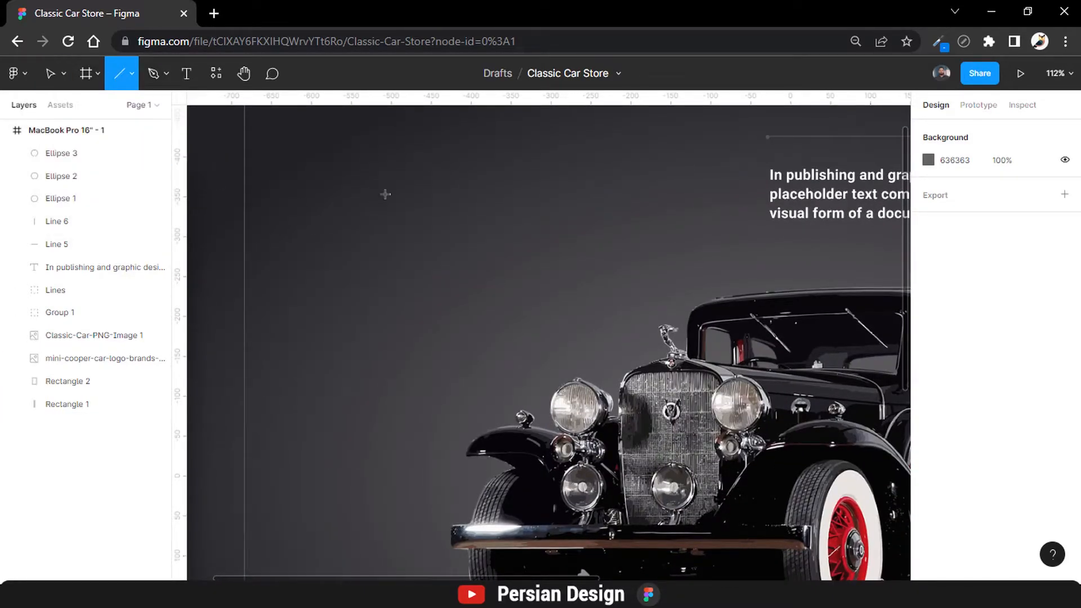
{"action": "left_click_drag", "start_coordinate": [386, 194], "coordinate": [362, 215]}
{"action": "left_click", "coordinate": [970, 478]}
{"action": "type", "text": "535355"}
{"action": "key", "text": "Return"}
- Duplicate the diagonal line repeatedly straight down at 6 px intervals to form a hatched column reaching about Y 439
{"action": "key", "text": "ctrl+d"}
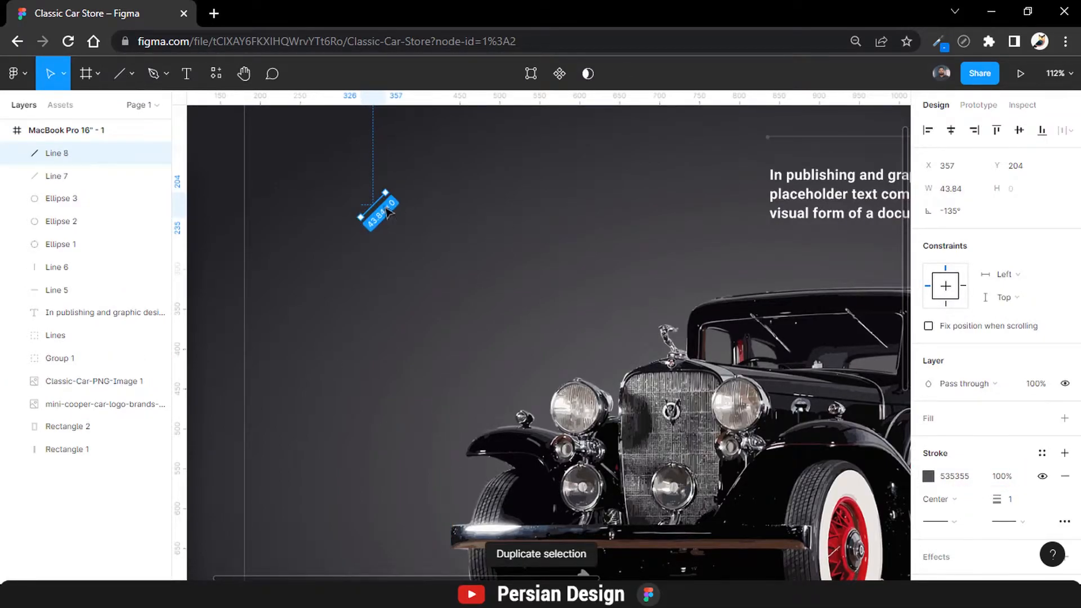
{"action": "left_click_drag", "start_coordinate": [373, 207], "coordinate": [373, 212]}
{"action": "key", "text": "ctrl+d"}
{"action": "key", "text": "ctrl+d"}
{"action": "key", "text": "ctrl+d"}
{"action": "key", "text": "ctrl+d"}
{"action": "key", "text": "ctrl+d"}
{"action": "key", "text": "ctrl+d"}
{"action": "key", "text": "ctrl+d"}
{"action": "key", "text": "ctrl+d"}
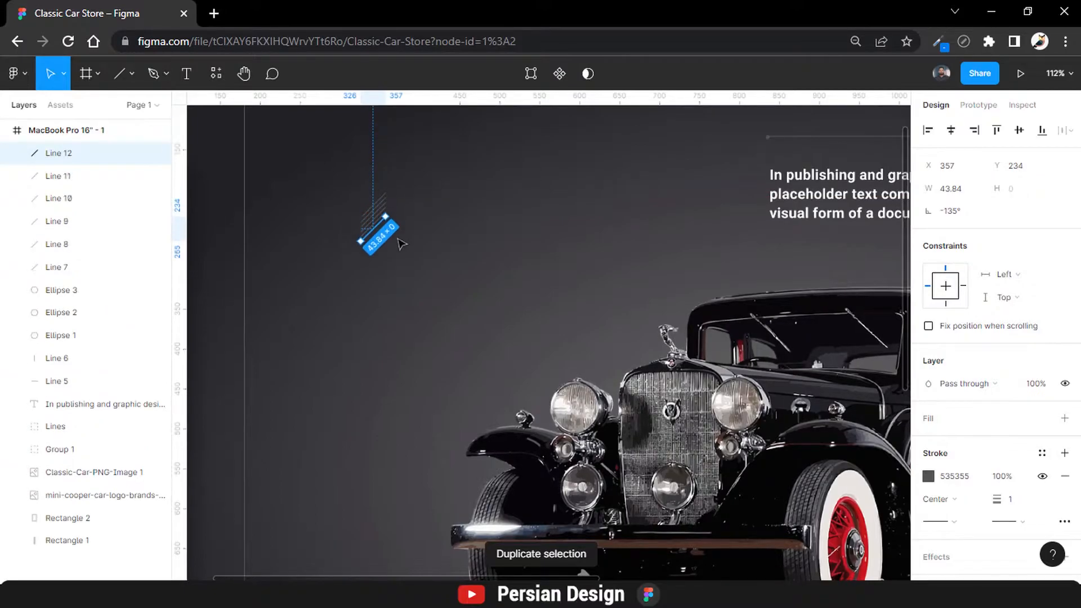
{"action": "key", "text": "ctrl+d"}
{"action": "key", "text": "ctrl+d"}
{"action": "key", "text": "ctrl+d"}
{"action": "key", "text": "ctrl+d"}
{"action": "key", "text": "ctrl+d"}
{"action": "key", "text": "ctrl+d"}
{"action": "key", "text": "ctrl+d"}
{"action": "key", "text": "ctrl+d"}
{"action": "key", "text": "ctrl+d"}
{"action": "key", "text": "ctrl+d"}
{"action": "key", "text": "ctrl+d"}
{"action": "key", "text": "ctrl+d"}
{"action": "key", "text": "ctrl+d"}
{"action": "key", "text": "ctrl+d"}
{"action": "key", "text": "ctrl+d"}
{"action": "key", "text": "ctrl+d"}
{"action": "key", "text": "ctrl+d"}
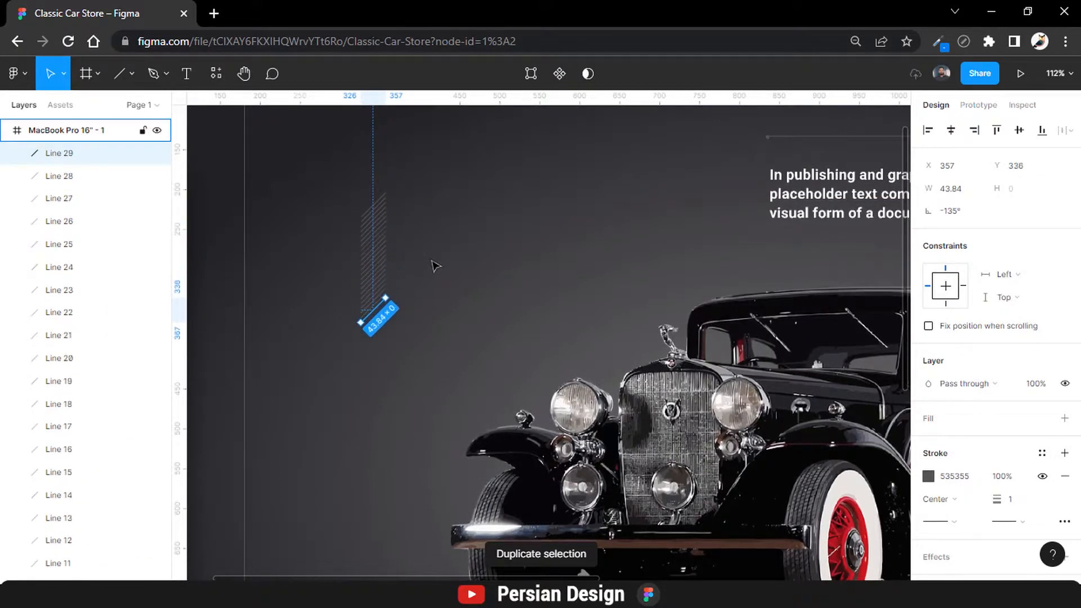
{"action": "key", "text": "ctrl+d"}
{"action": "key", "text": "ctrl+d"}
{"action": "key", "text": "ctrl+d"}
{"action": "key", "text": "ctrl+d"}
{"action": "key", "text": "ctrl+d"}
{"action": "key", "text": "ctrl+d"}
{"action": "key", "text": "ctrl+d"}
{"action": "key", "text": "ctrl+d"}
{"action": "left_click", "coordinate": [405, 183]}
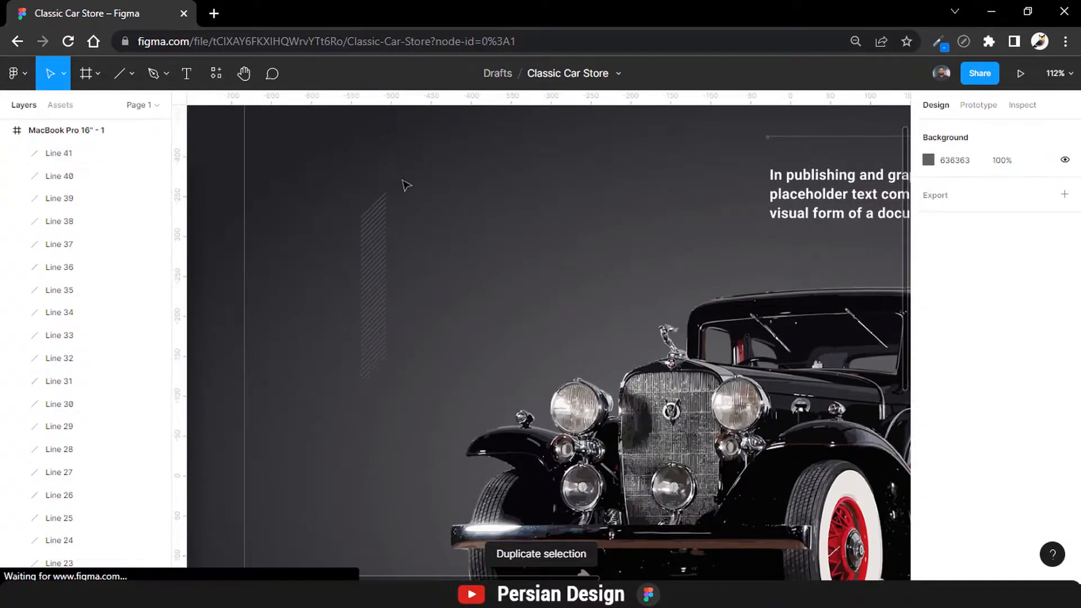
- Group all the diagonal lines, Line 7 through Line 41, and name the group "decore lines"
{"action": "left_click", "coordinate": [72, 157]}
{"action": "scroll", "coordinate": [79, 316], "scroll_direction": "down", "scroll_amount": 7}
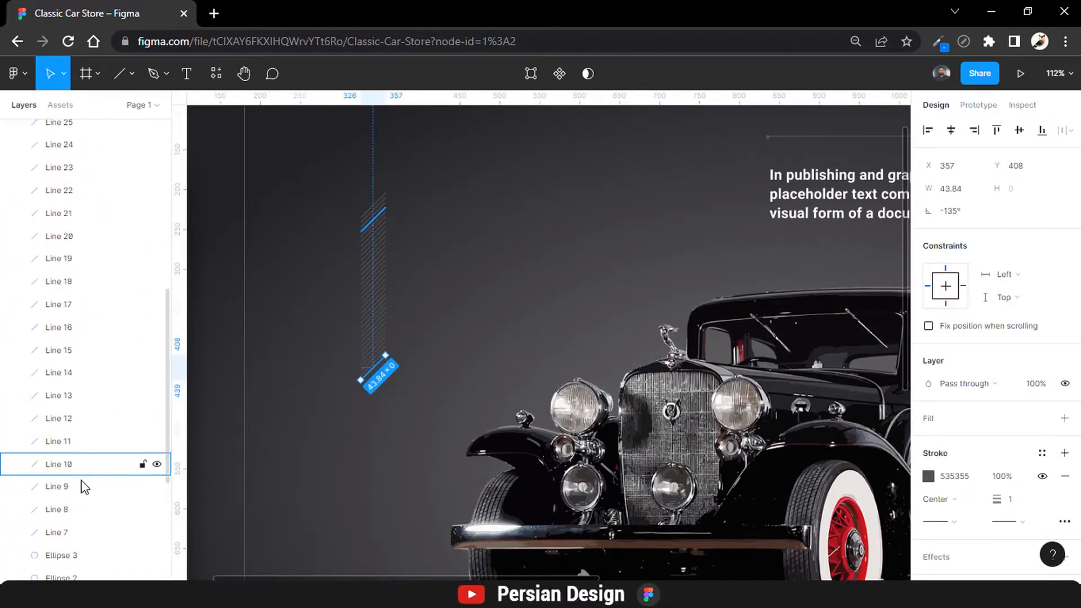
{"action": "left_click", "coordinate": [81, 525], "text": "shift"}
{"action": "key", "text": "ctrl+g"}
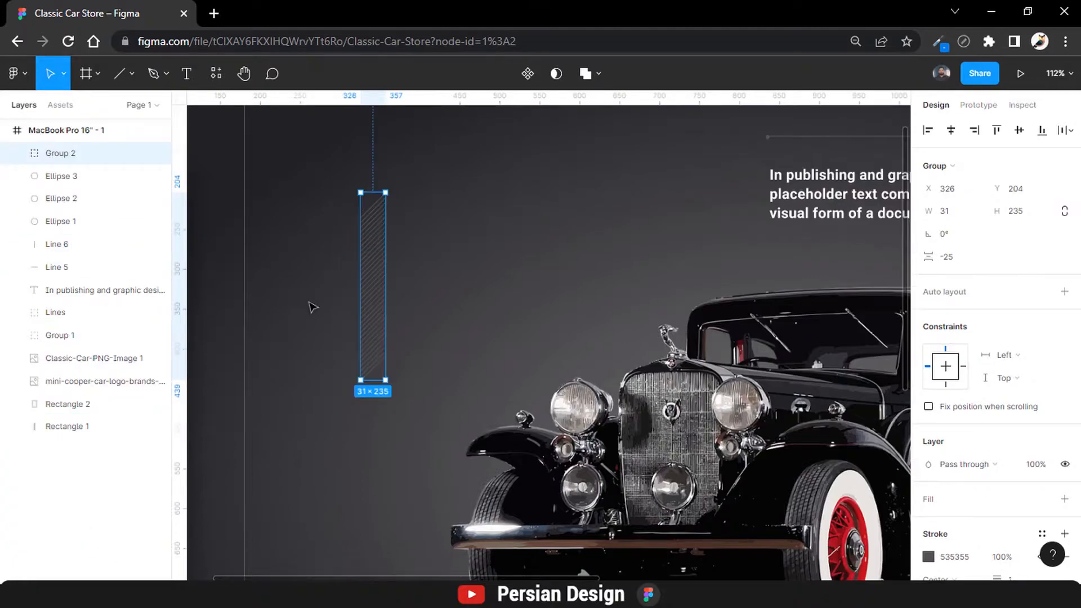
{"action": "double_click", "coordinate": [61, 153]}
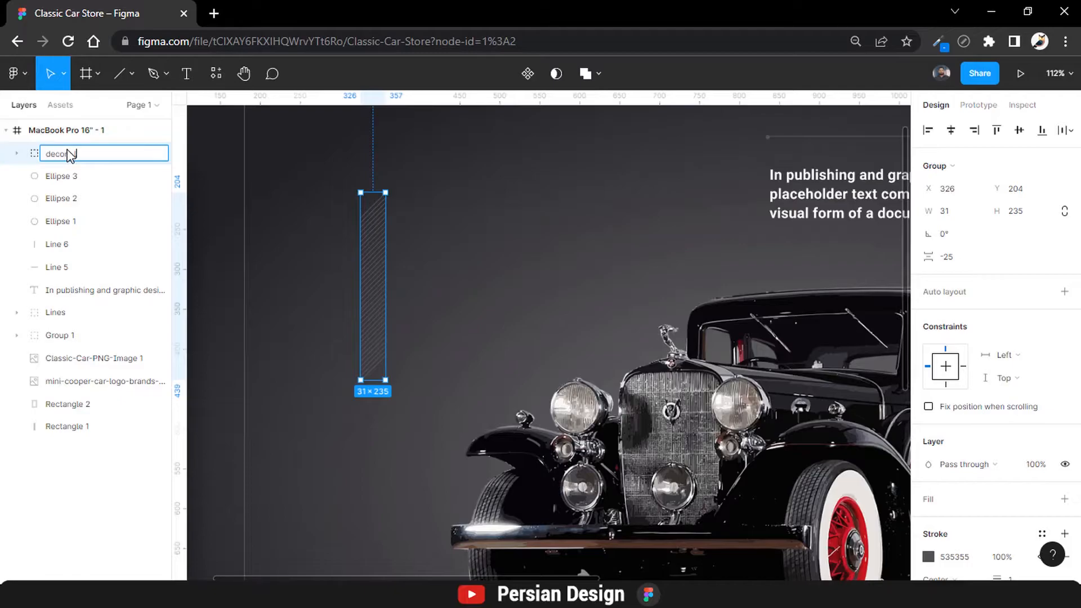
{"action": "key", "text": "Return"}
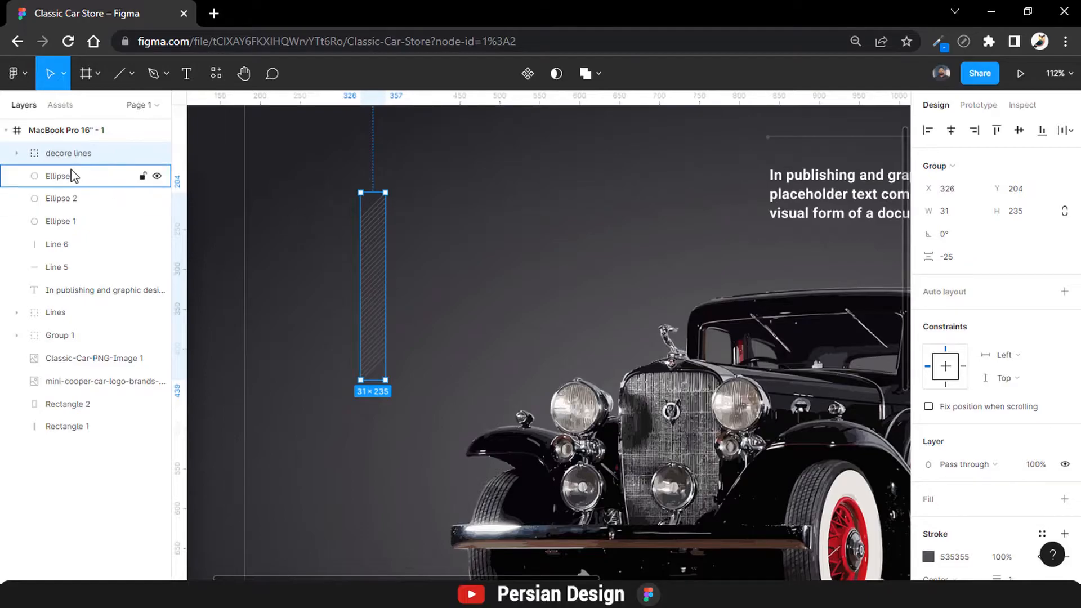
- Group the three small circles with the horizontal and vertical lines that frame the paragraph
{"action": "left_click", "coordinate": [67, 176]}
{"action": "left_click", "coordinate": [58, 266], "text": "shift"}
{"action": "key", "text": "ctrl+g"}
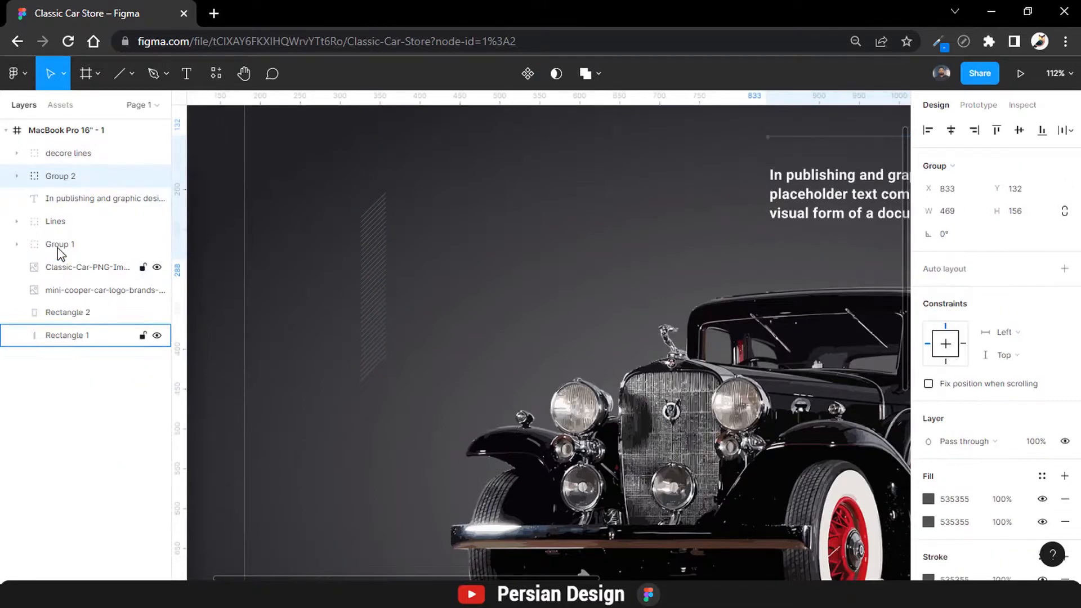
{"action": "left_click", "coordinate": [382, 252]}
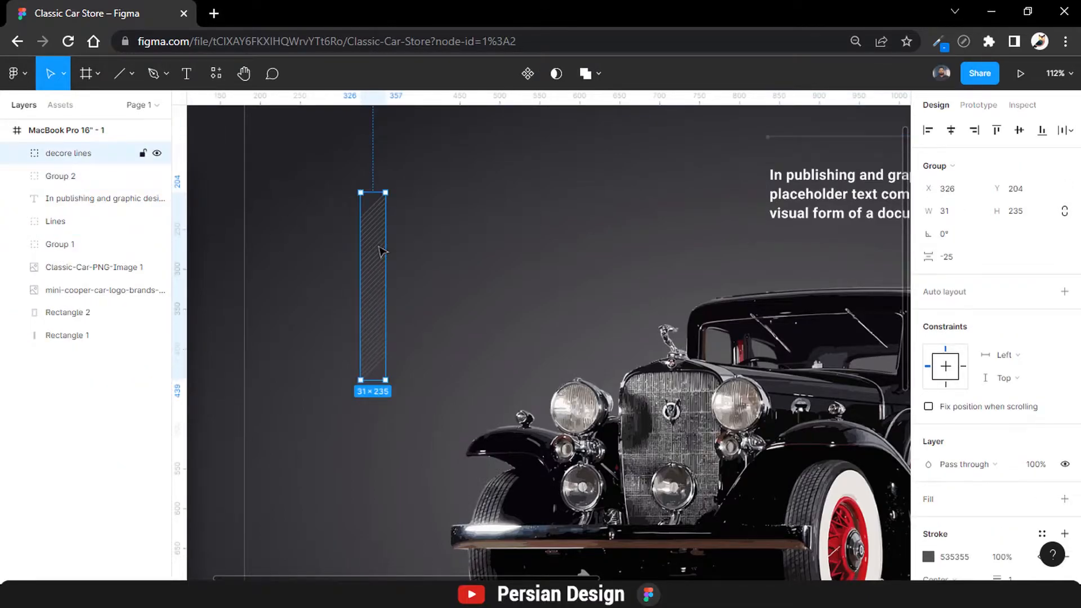
- Duplicate the paragraph and place the copy below the car's front, at about X 439, Y 819
{"action": "scroll", "coordinate": [522, 349], "scroll_direction": "down", "scroll_amount": 4}
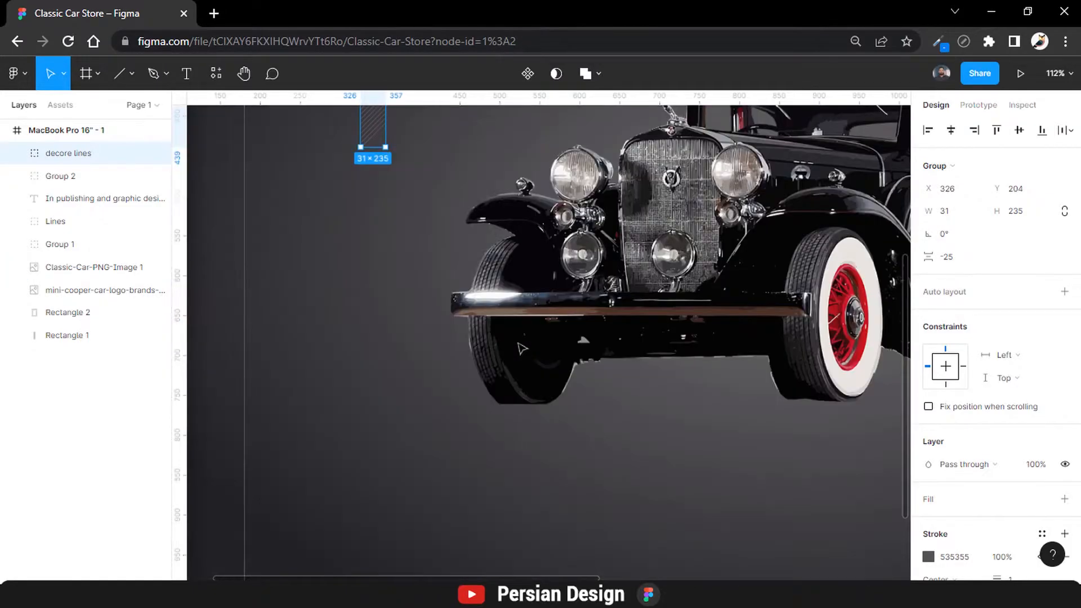
{"action": "scroll", "coordinate": [522, 349], "scroll_direction": "down", "scroll_amount": 3}
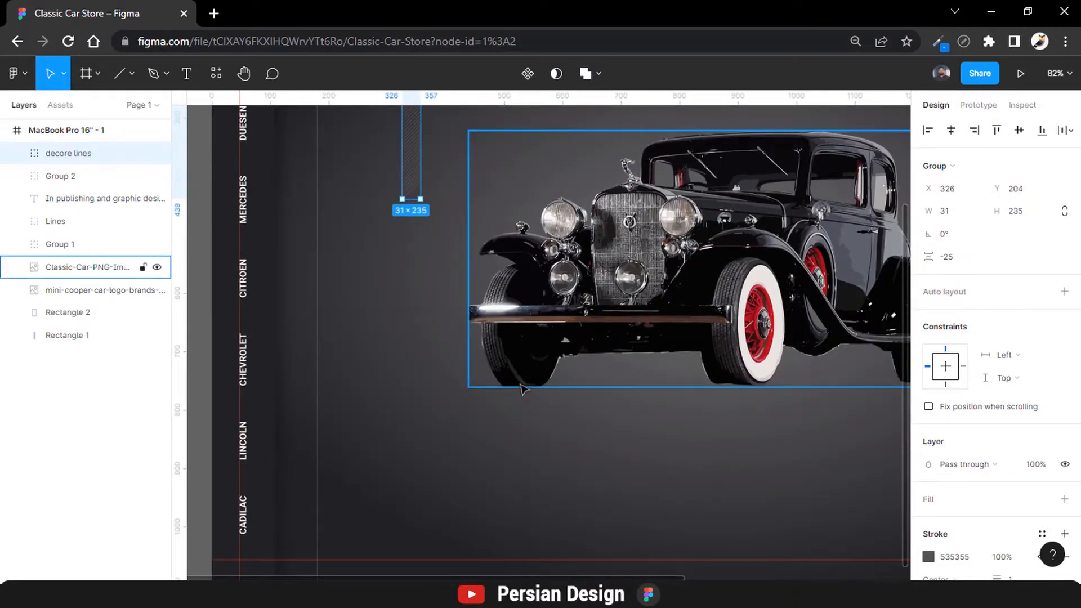
{"action": "left_click", "coordinate": [186, 74]}
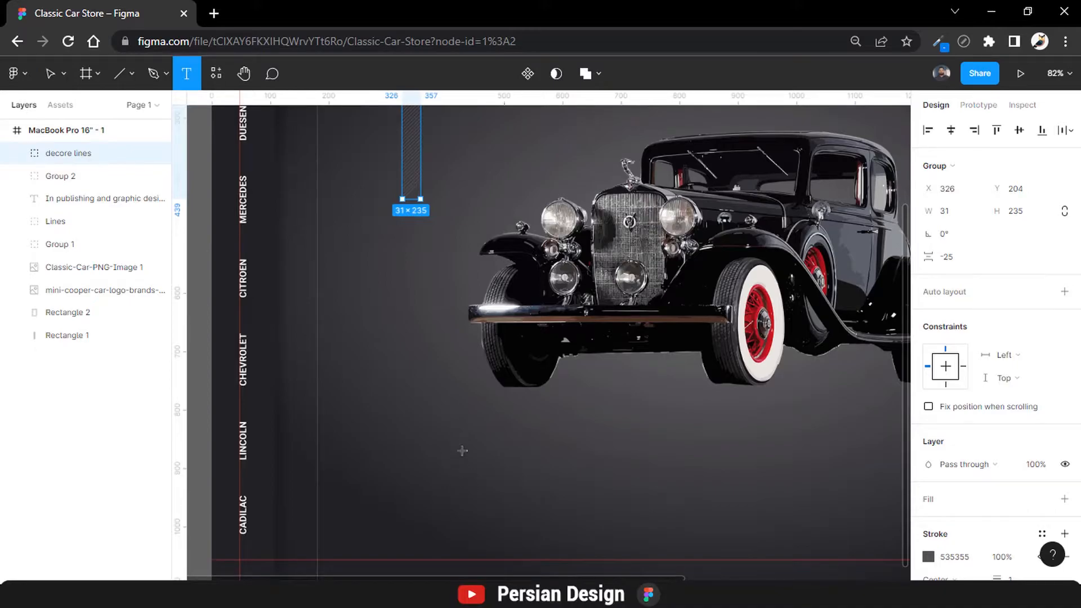
{"action": "key", "text": "shift+1"}
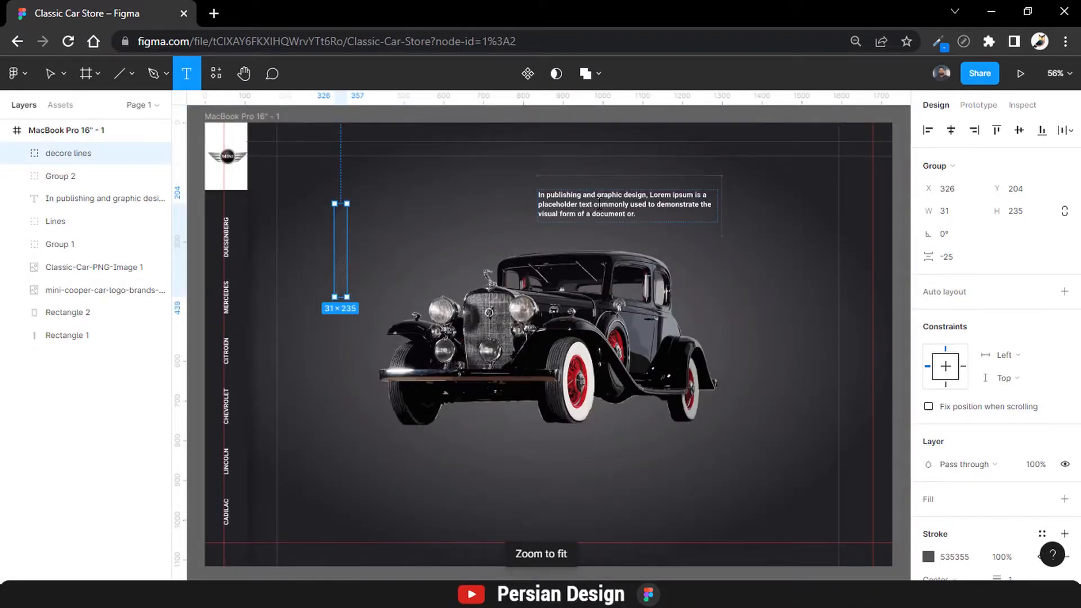
{"action": "key", "text": "v"}
{"action": "left_click", "coordinate": [599, 204]}
{"action": "key", "text": "ctrl+d"}
{"action": "left_click_drag", "start_coordinate": [600, 204], "coordinate": [450, 464]}
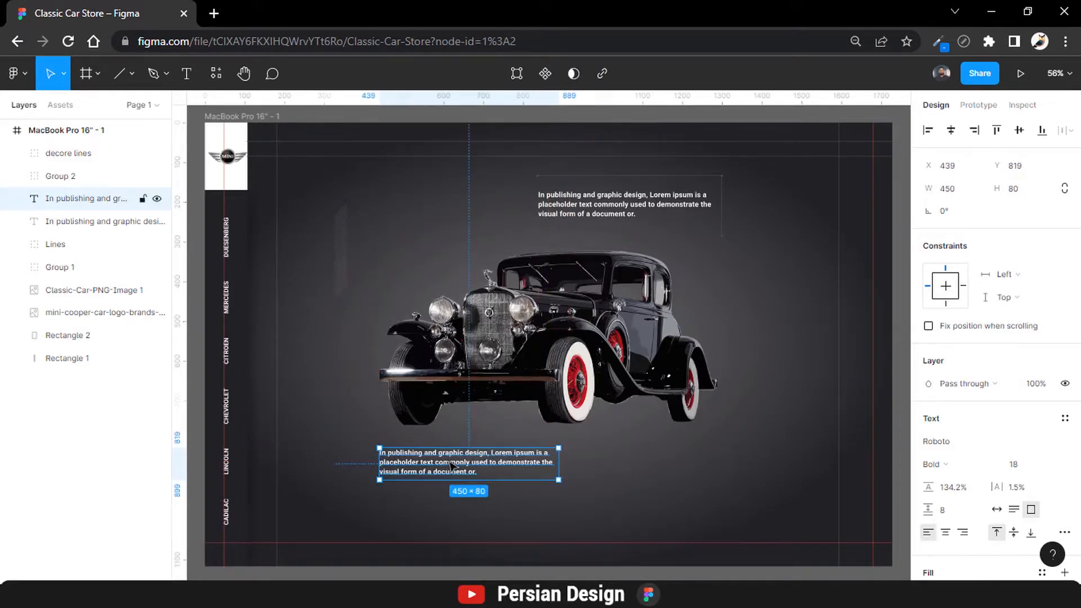
- Set the text of the paragraph below the car to size 16 and SemiBold weight
{"action": "double_click", "coordinate": [449, 463]}
{"action": "left_click", "coordinate": [1020, 468]}
{"action": "type", "text": "16"}
{"action": "key", "text": "Return"}
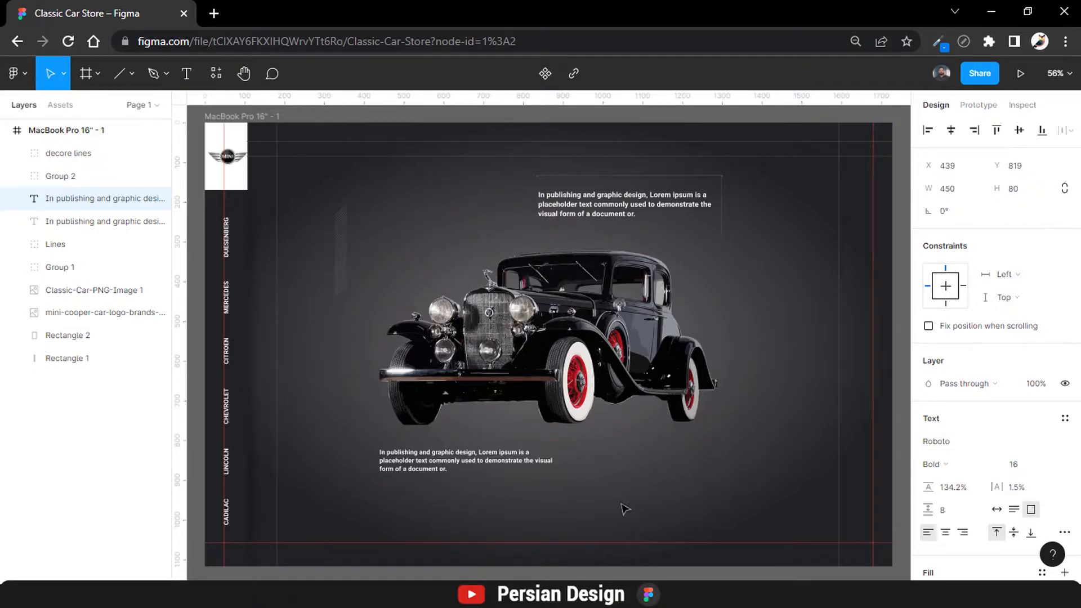
{"action": "scroll", "coordinate": [560, 449], "scroll_direction": "down", "scroll_amount": 1}
{"action": "left_click", "coordinate": [947, 464]}
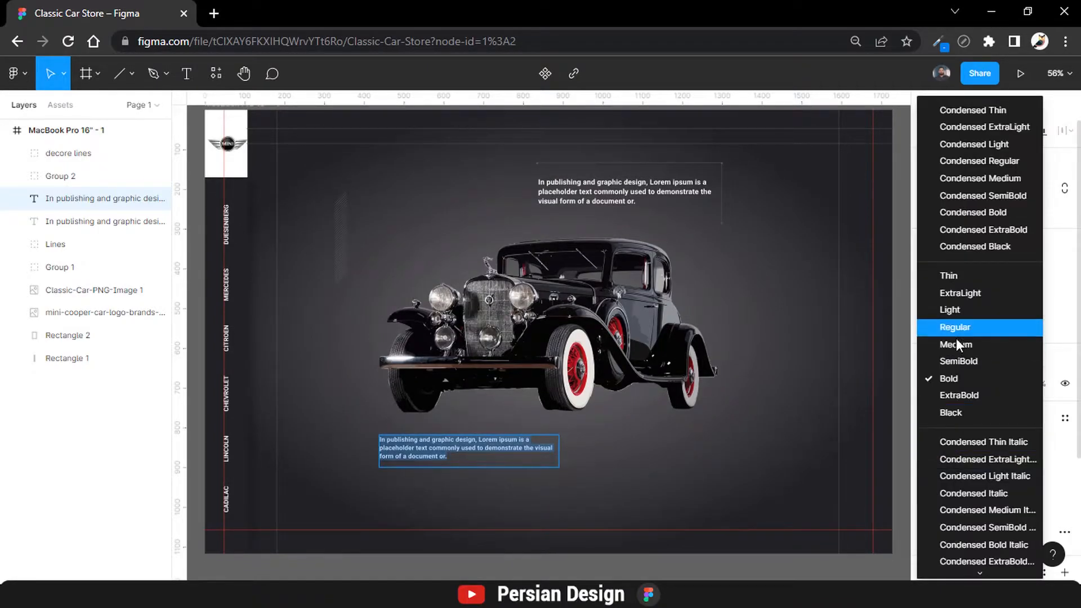
{"action": "left_click", "coordinate": [956, 361]}
- Set the paragraph above the car to font size 16 and SemiBold weight
{"action": "left_click", "coordinate": [620, 194]}
{"action": "left_click", "coordinate": [1020, 466]}
{"action": "left_click", "coordinate": [939, 464]}
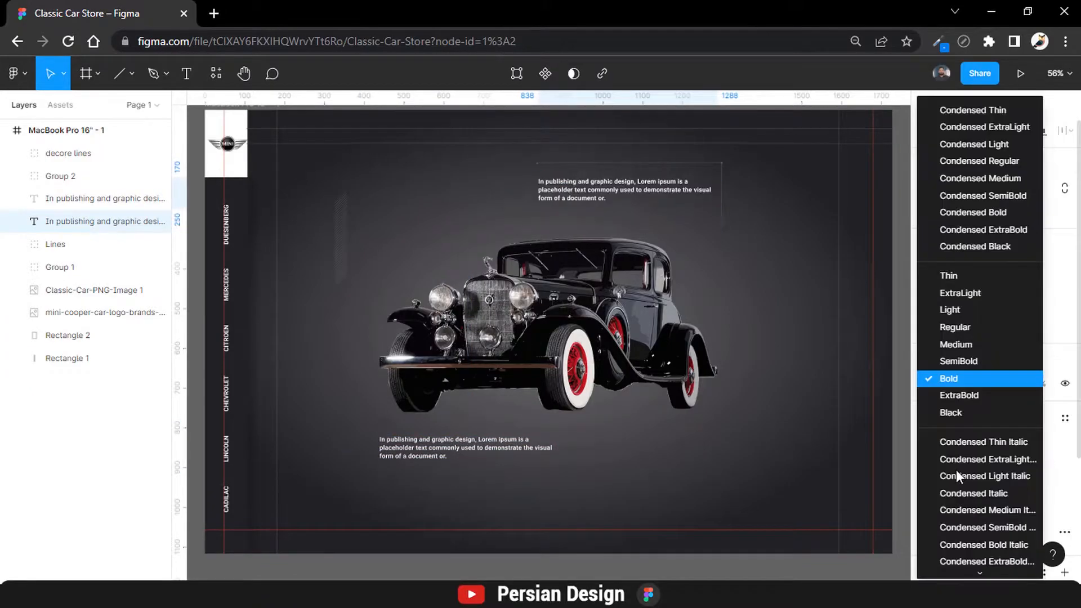
{"action": "left_click", "coordinate": [958, 360]}
- Replace the lower paragraph with "form of a document or a typeface without relying on meaningful content. Lorem ipsum may be used as a placeholder before final copy is available."
{"action": "double_click", "coordinate": [427, 455]}
{"action": "type", "text": "In publishing and graphic design, Lorem ipsum is a placeholder text commonly used to demonstrate the visual form of a document or a typeface without relying on meaningful content. Lorem ipsum may be used as a placeholder before final copy is available."}
{"action": "left_click_drag", "start_coordinate": [380, 456], "coordinate": [360, 441]}
{"action": "key", "text": "BackSpace"}
{"action": "key", "text": "Escape"}
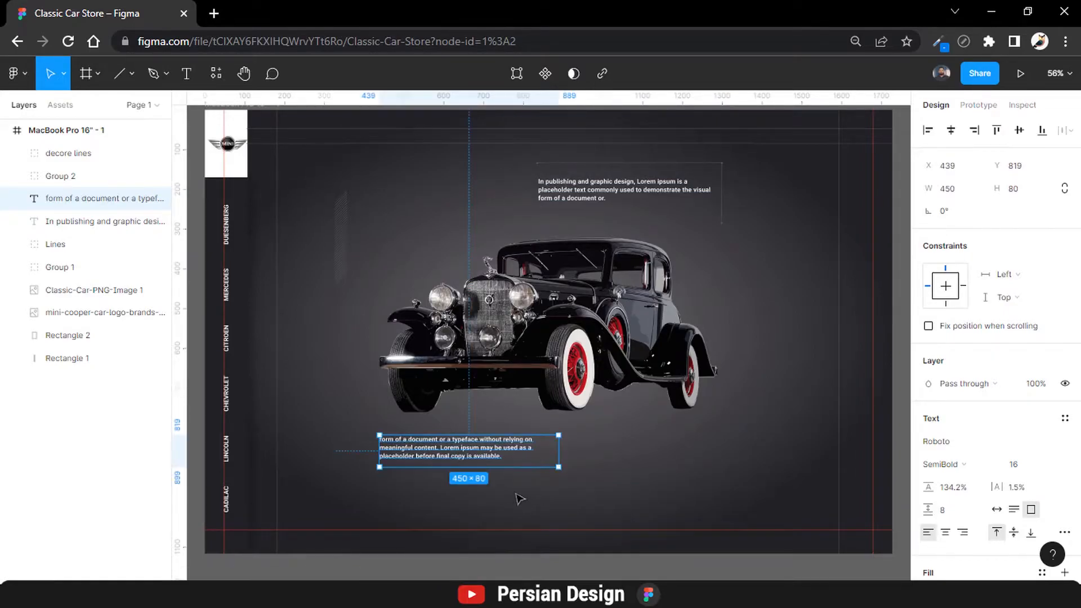
{"action": "left_click", "coordinate": [519, 500]}
{"action": "left_click", "coordinate": [442, 457]}
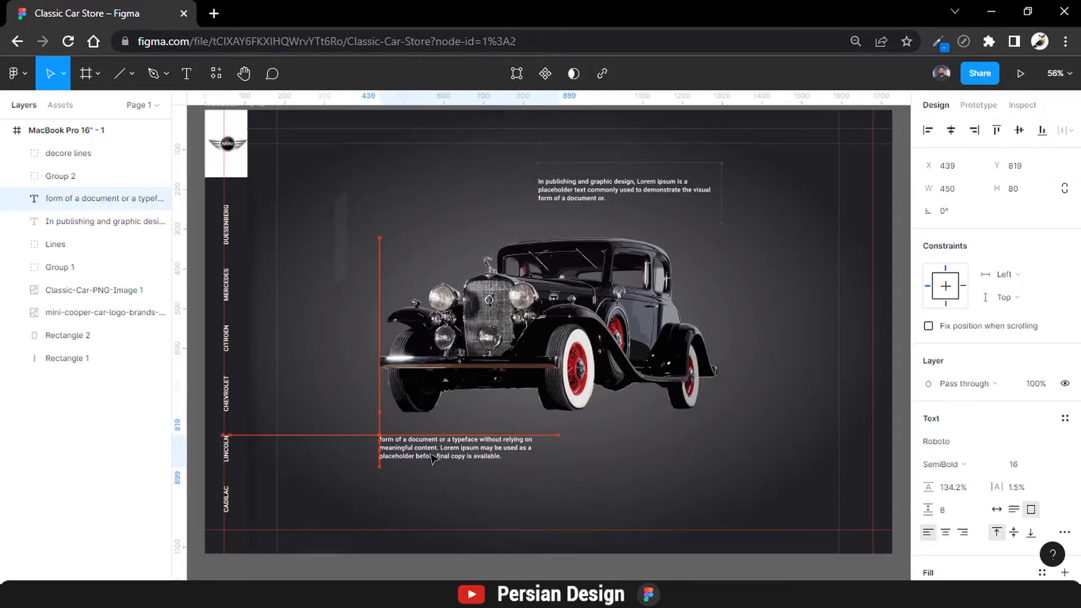
{"action": "left_click", "coordinate": [455, 496]}
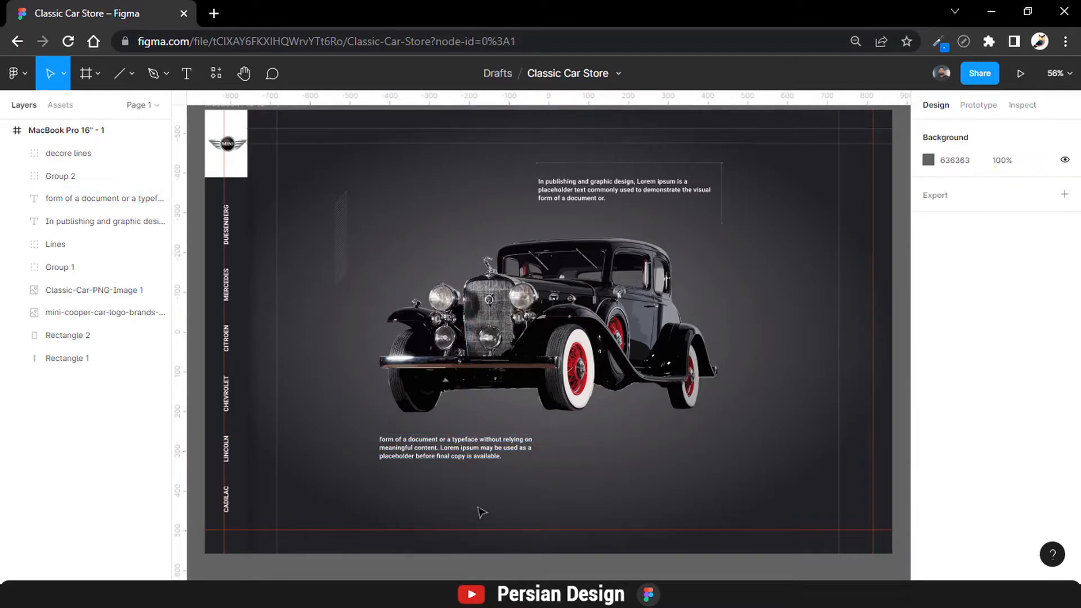
- Change the lower paragraph's text fill from white to a light gray and copy the color code
{"action": "left_click", "coordinate": [491, 456]}
{"action": "scroll", "coordinate": [997, 366], "scroll_direction": "down", "scroll_amount": 4}
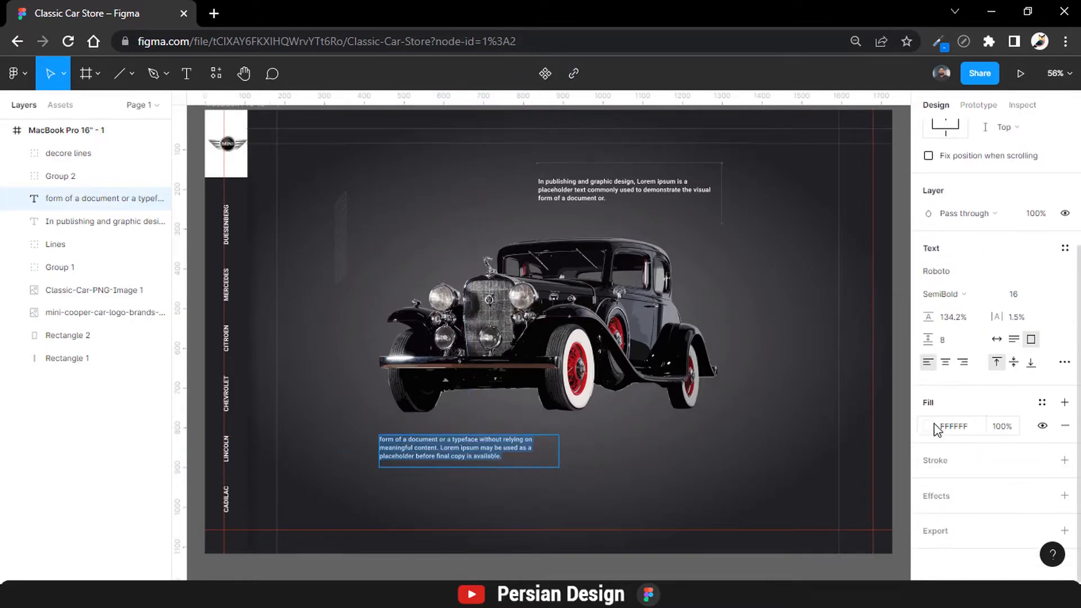
{"action": "left_click", "coordinate": [936, 429]}
{"action": "left_click_drag", "start_coordinate": [741, 229], "coordinate": [708, 266]}
{"action": "left_click", "coordinate": [814, 458]}
{"action": "key", "text": "ctrl+c"}
- Apply the copied light gray color code to the fill of the paragraph above the car
{"action": "left_click", "coordinate": [636, 188]}
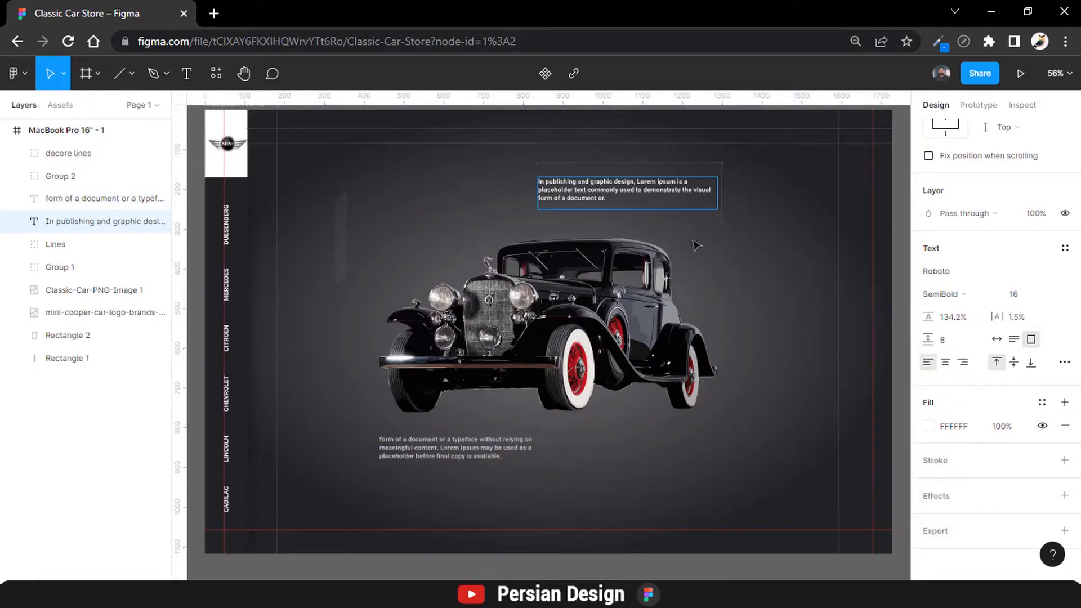
{"action": "left_click", "coordinate": [945, 430]}
{"action": "key", "text": "ctrl+v"}
{"action": "key", "text": "Return"}
- Add a "CHEVROLET" heading below the lower paragraph and set it to font size 60 and Bold weight
{"action": "key", "text": "t"}
{"action": "left_click", "coordinate": [390, 492]}
{"action": "type", "text": "c"}
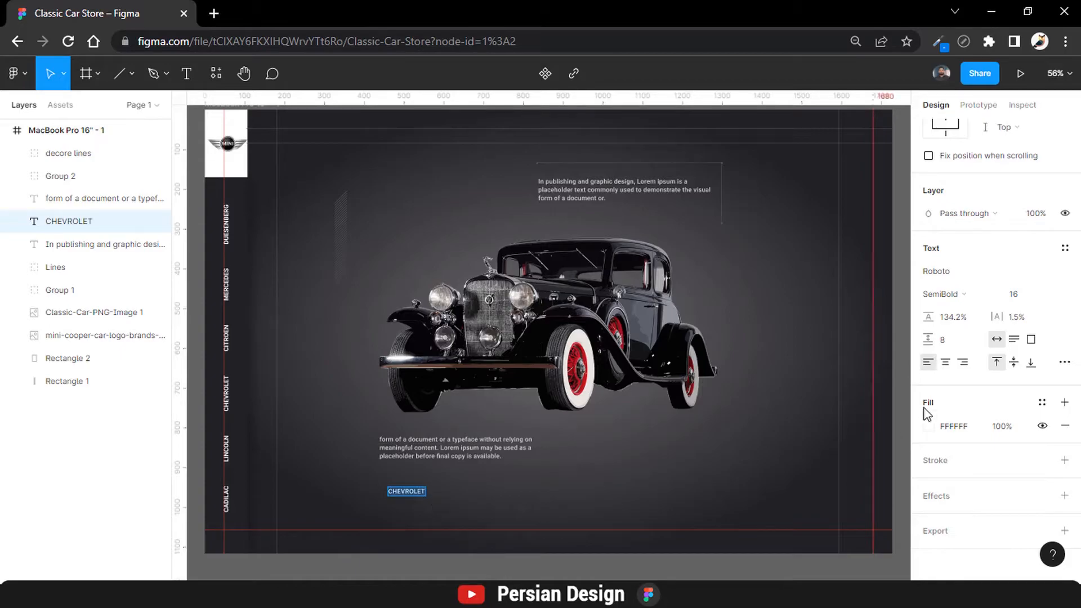
{"action": "type", "text": "50"}
{"action": "key", "text": "Return"}
{"action": "type", "text": "60"}
{"action": "key", "text": "Return"}
{"action": "left_click", "coordinate": [951, 294]}
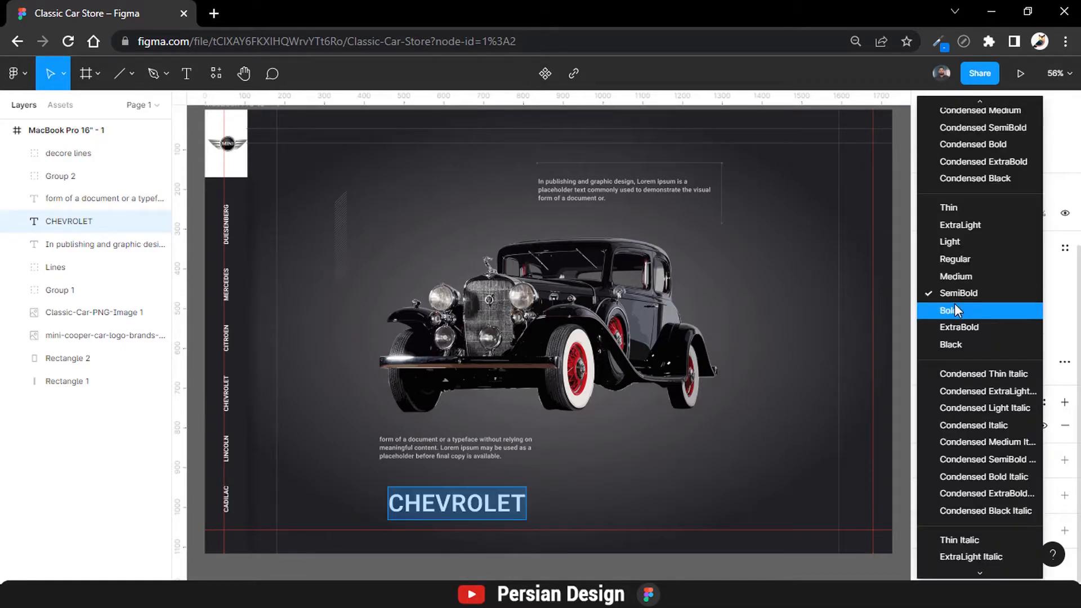
{"action": "left_click", "coordinate": [957, 310]}
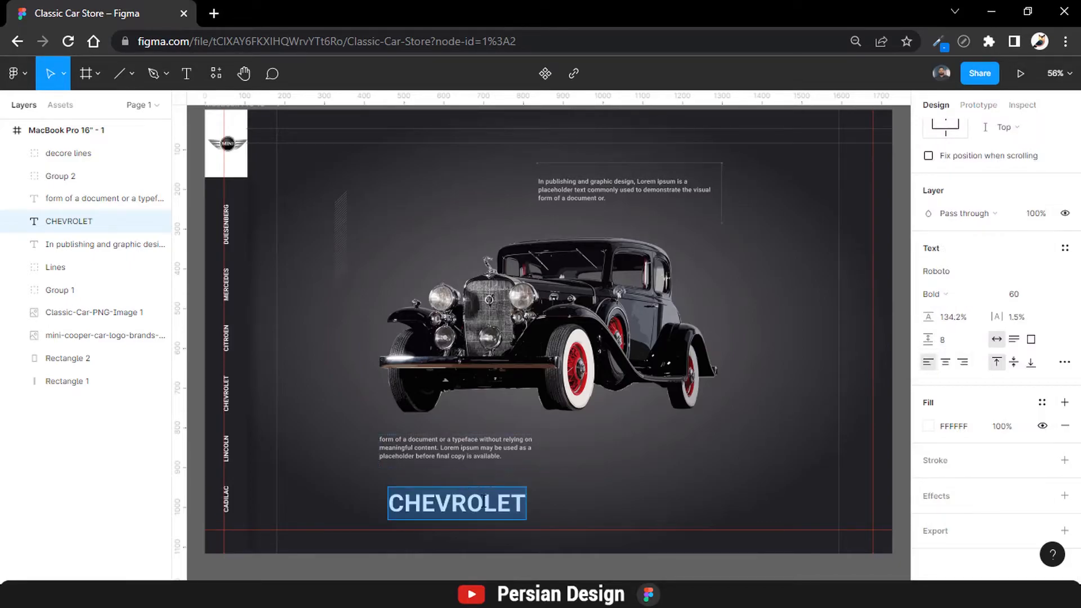
- Set the CHEVROLET heading's letter spacing to -5% and its line height to 136%
{"action": "left_click", "coordinate": [1019, 317]}
{"action": "type", "text": "-5"}
{"action": "key", "text": "Return"}
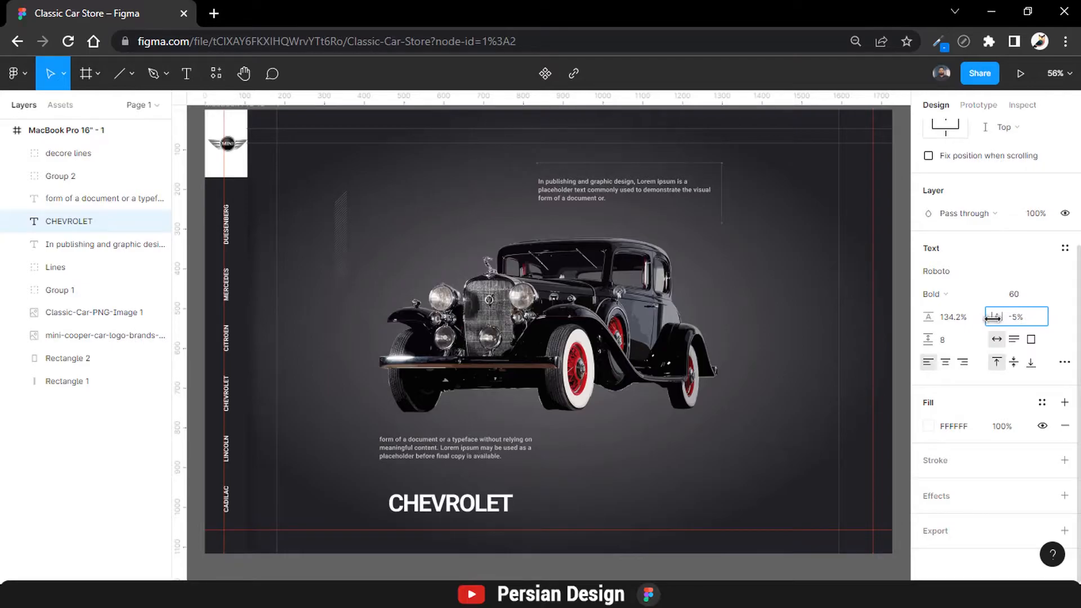
{"action": "left_click_drag", "start_coordinate": [928, 318], "coordinate": [923, 321]}
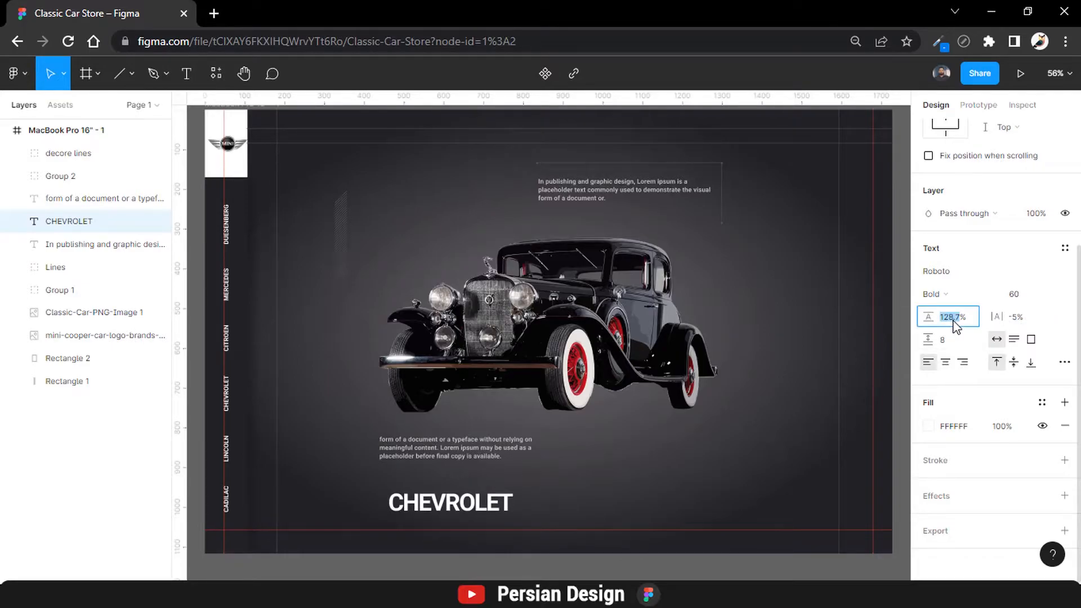
{"action": "type", "text": "0"}
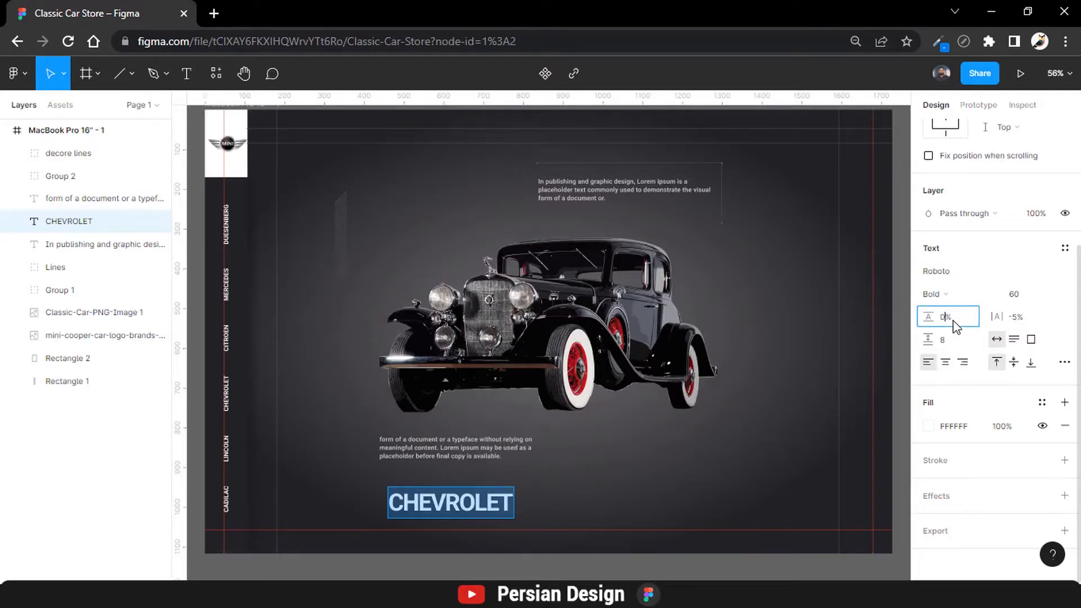
{"action": "key", "text": "Return"}
- Duplicate the CHEVROLET heading, place the copy to the lower right of the car, and change its text to "CLASSIC CAR"
{"action": "left_click_drag", "start_coordinate": [478, 491], "coordinate": [749, 410]}
{"action": "key", "text": "ctrl+d"}
{"action": "double_click", "coordinate": [741, 449]}
{"action": "type", "text": "CLASSIC CAR"}
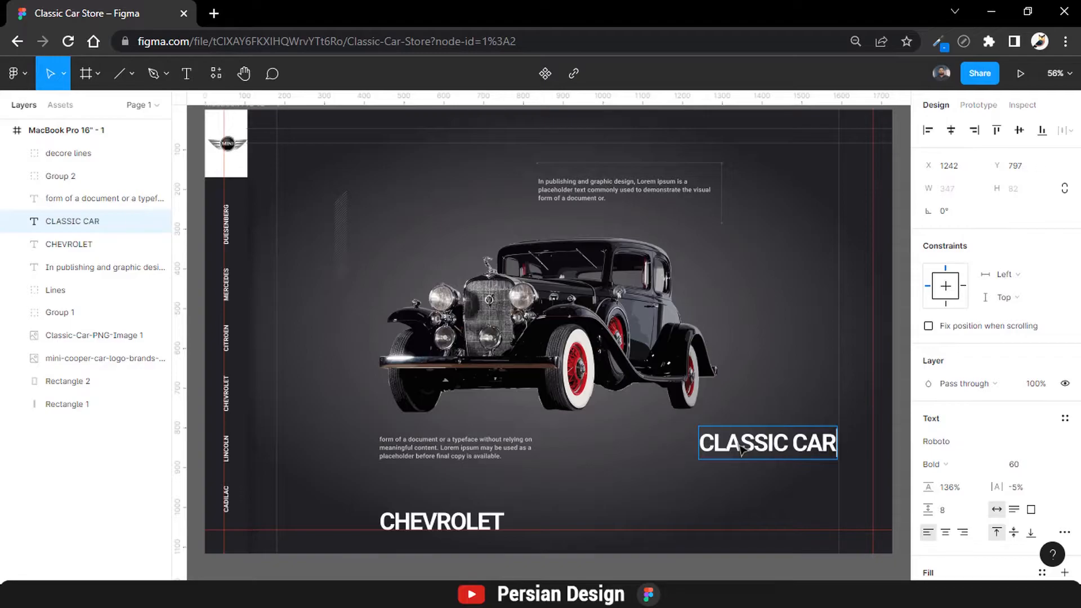
- Set the CLASSIC CAR heading's letter spacing to -2% and shift the heading left, level with the lower paragraph
{"action": "key", "text": "ctrl+a"}
{"action": "scroll", "coordinate": [1018, 325], "scroll_direction": "down", "scroll_amount": 3}
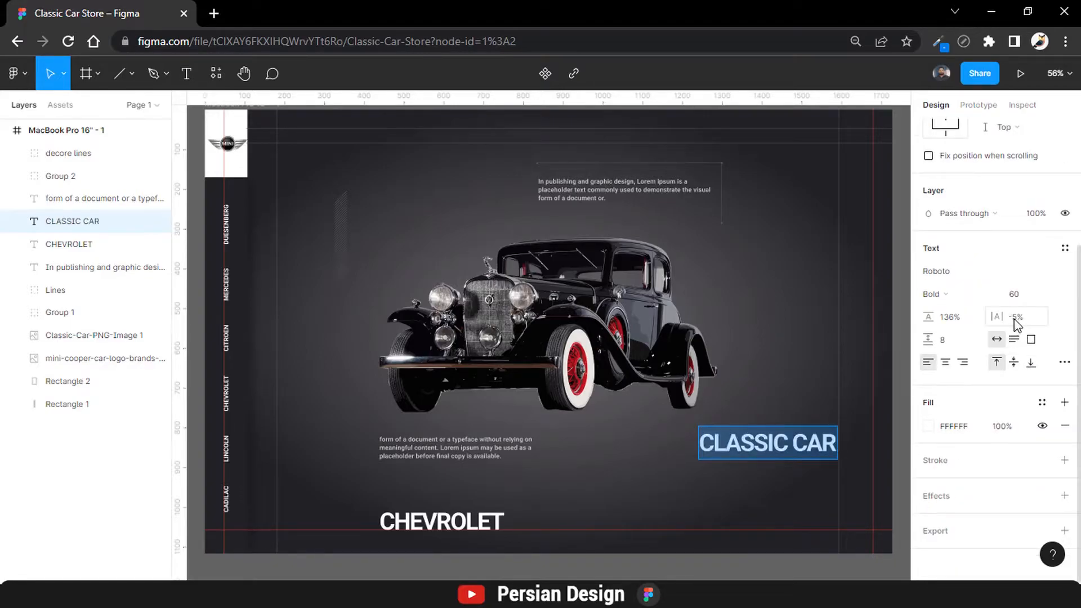
{"action": "key", "text": "Up"}
{"action": "key", "text": "Up"}
{"action": "key", "text": "Up"}
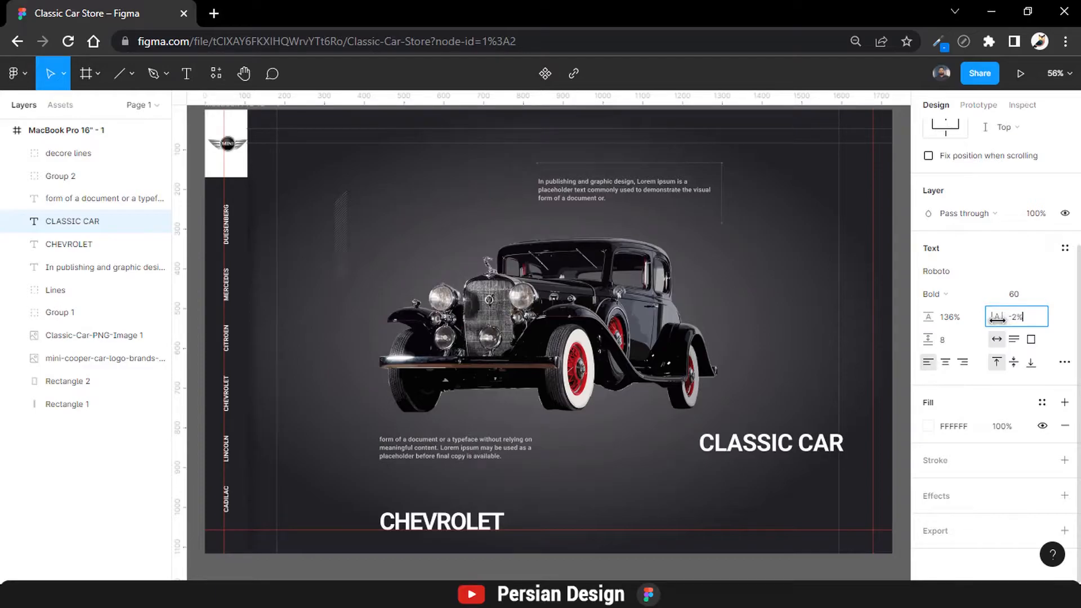
{"action": "key", "text": "Escape"}
{"action": "left_click_drag", "start_coordinate": [729, 449], "coordinate": [695, 449]}
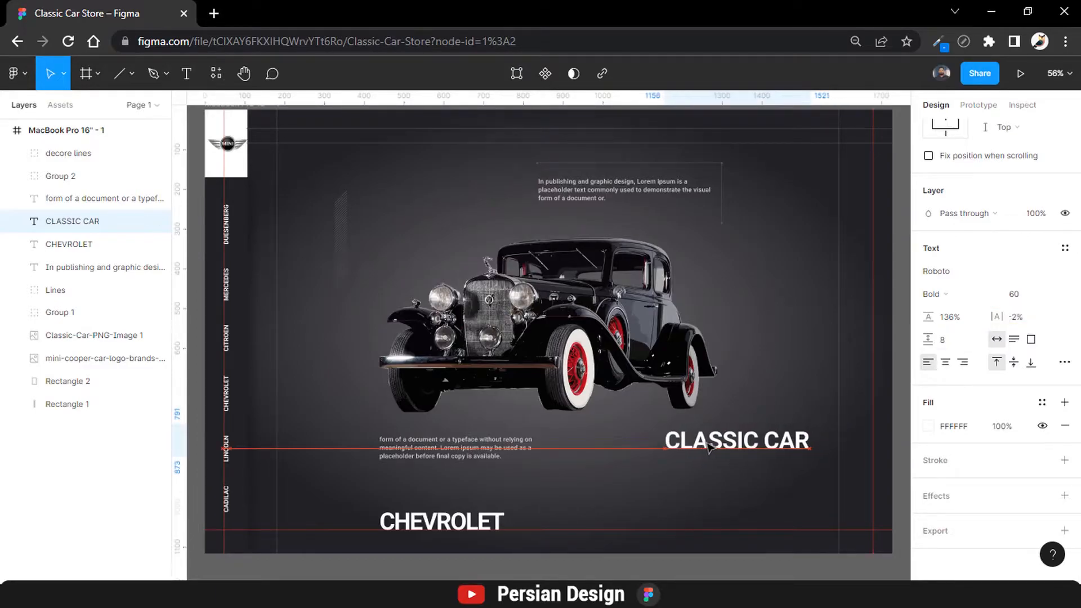
- Duplicate the lower paragraph, place the copy directly under the CLASSIC CAR heading, and set it to auto width
{"action": "left_click", "coordinate": [480, 456]}
{"action": "key", "text": "ctrl+d"}
{"action": "left_click_drag", "start_coordinate": [480, 456], "coordinate": [757, 480]}
{"action": "double_click", "coordinate": [757, 479]}
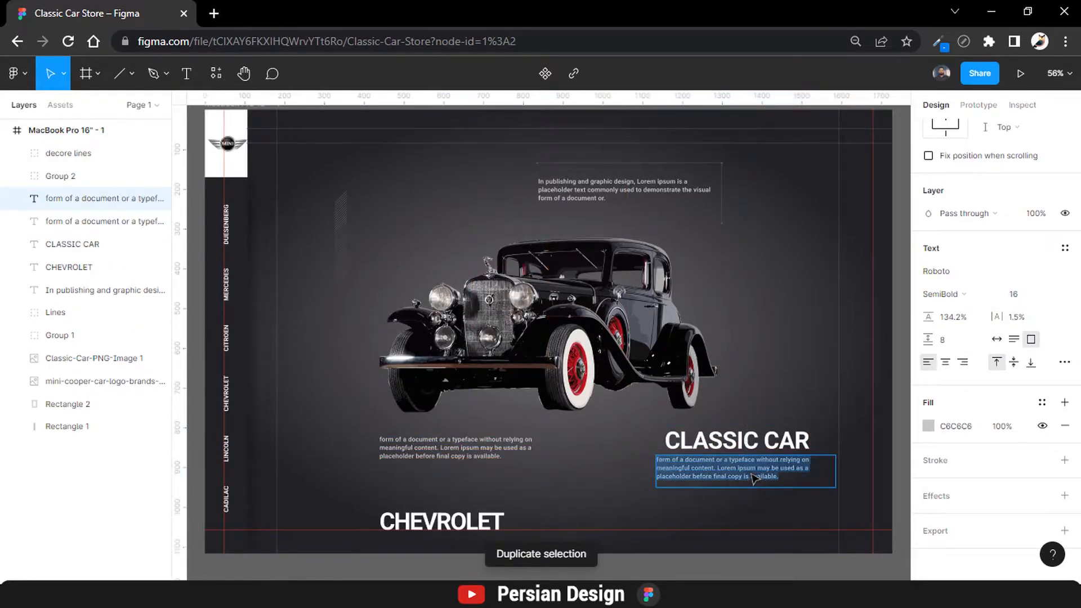
{"action": "left_click", "coordinate": [996, 339]}
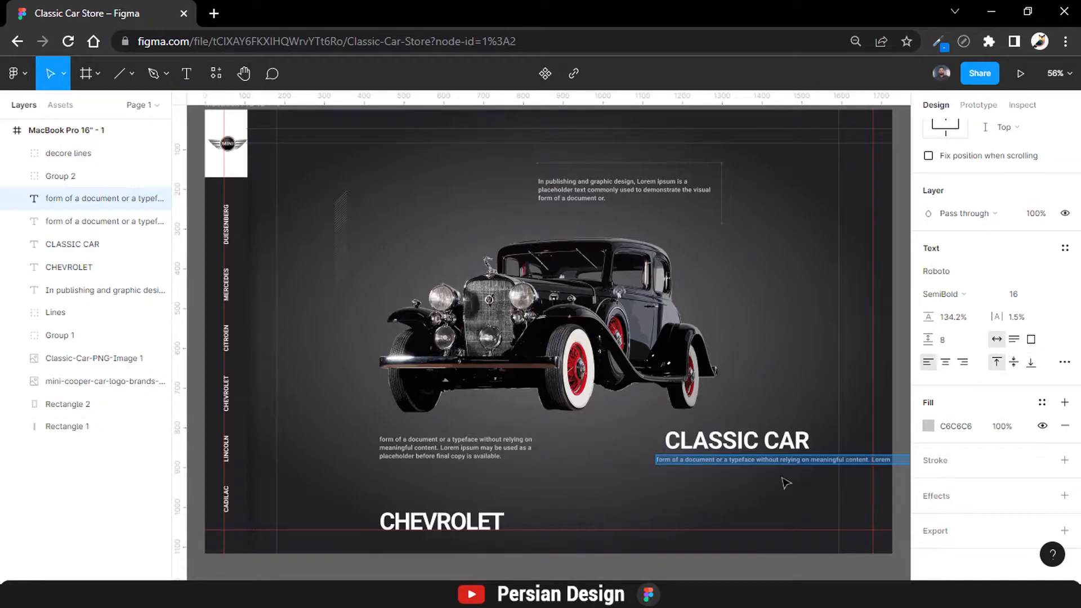
- Replace the copied paragraph's text with the line "The Charger ranked first in U.S. states as the most"
{"action": "key", "text": "BackSpace"}
{"action": "type", "text": "The Charger ranked first in 13 U.S. states as the most searched collector car"}
{"action": "left_click", "coordinate": [759, 459]}
{"action": "key", "text": "BackSpace"}
{"action": "key", "text": "BackSpace"}
{"action": "key", "text": "BackSpace"}
{"action": "key", "text": "BackSpace"}
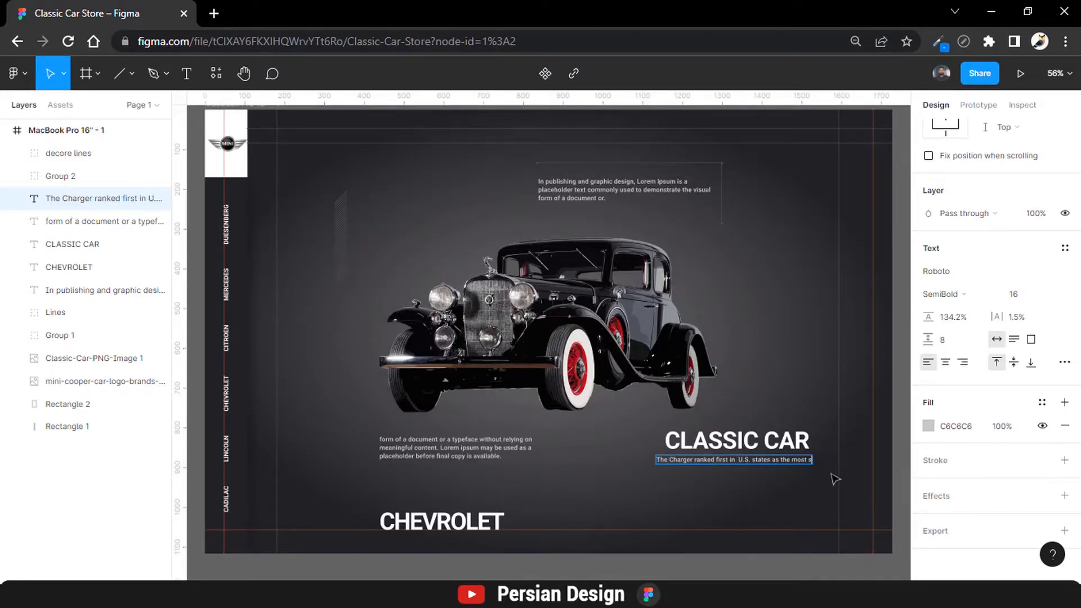
- Set the line under the CLASSIC CAR heading to font size 20 and ExtraBold weight
{"action": "left_click", "coordinate": [1022, 301]}
{"action": "key", "text": "Return"}
{"action": "left_click", "coordinate": [1022, 302]}
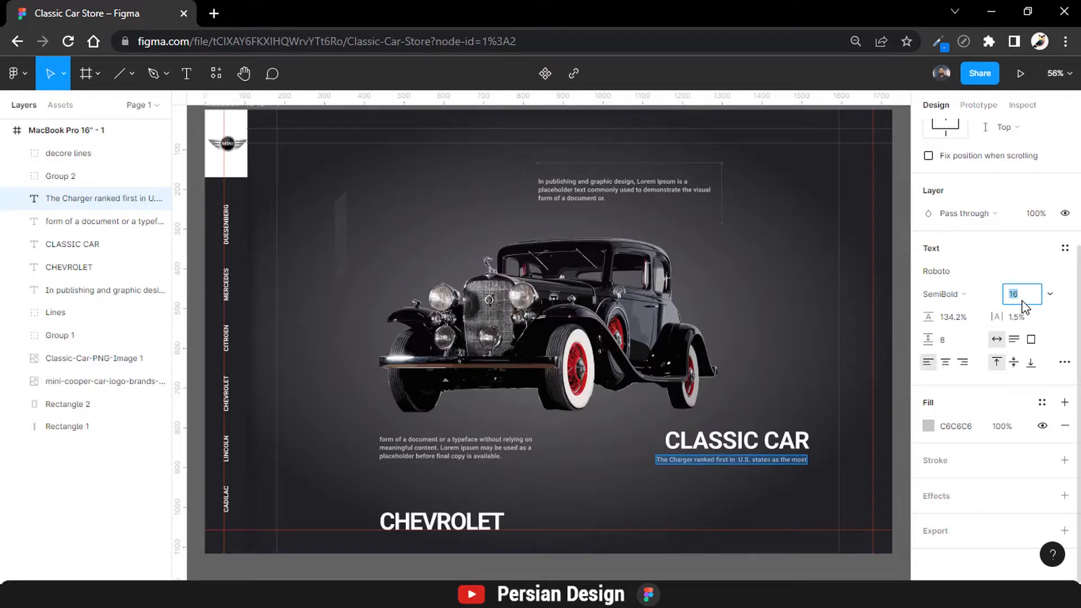
{"action": "type", "text": "20"}
{"action": "key", "text": "Return"}
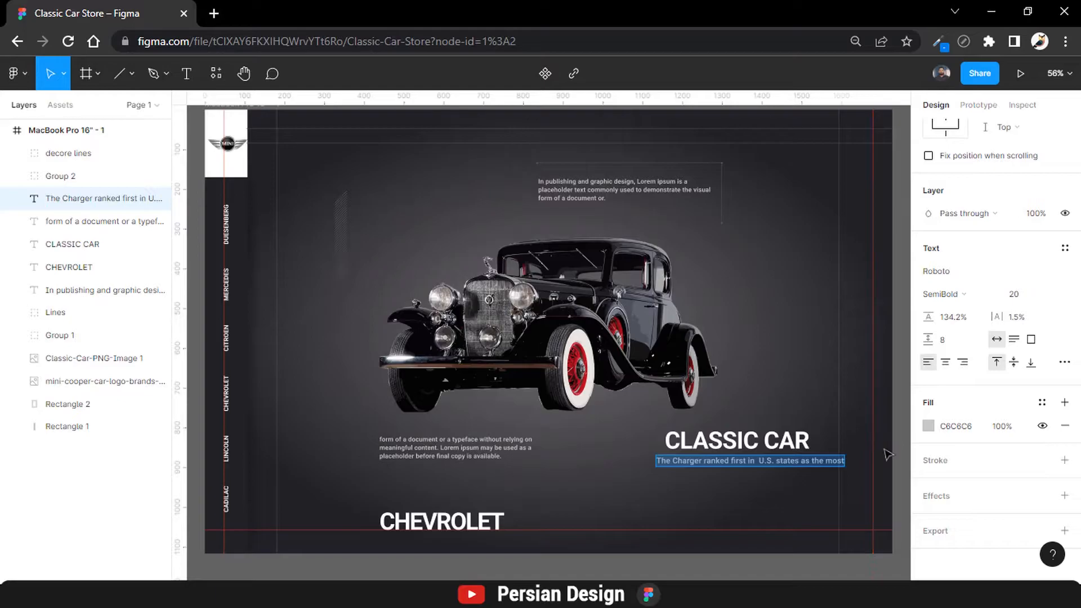
{"action": "left_click", "coordinate": [940, 294]}
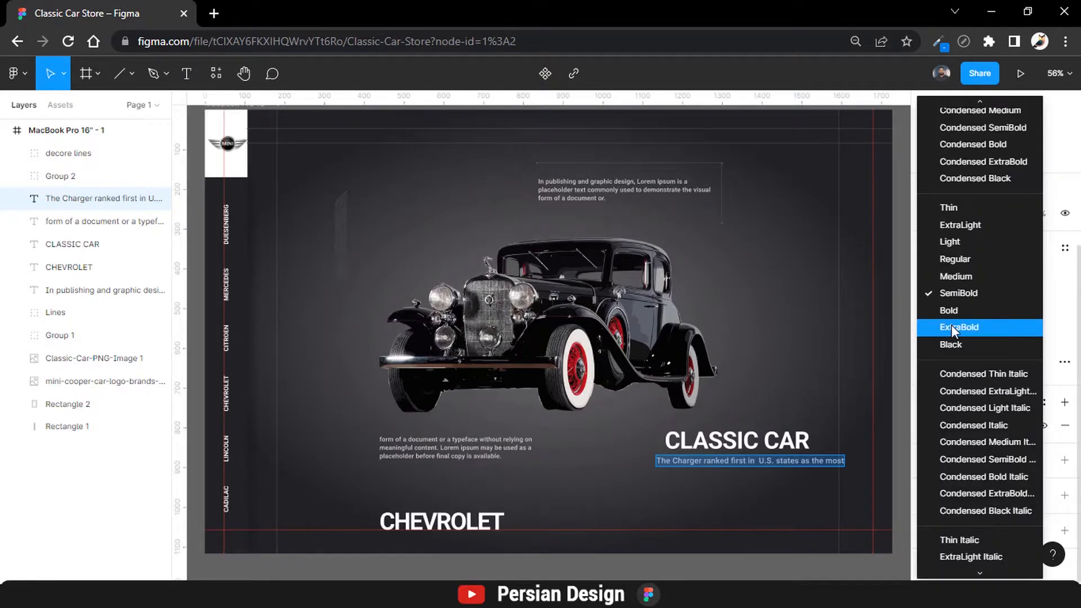
{"action": "left_click", "coordinate": [952, 326]}
- Align the CLASSIC CAR heading and the line under it on their horizontal centers and group them
{"action": "left_click", "coordinate": [74, 244], "text": "shift"}
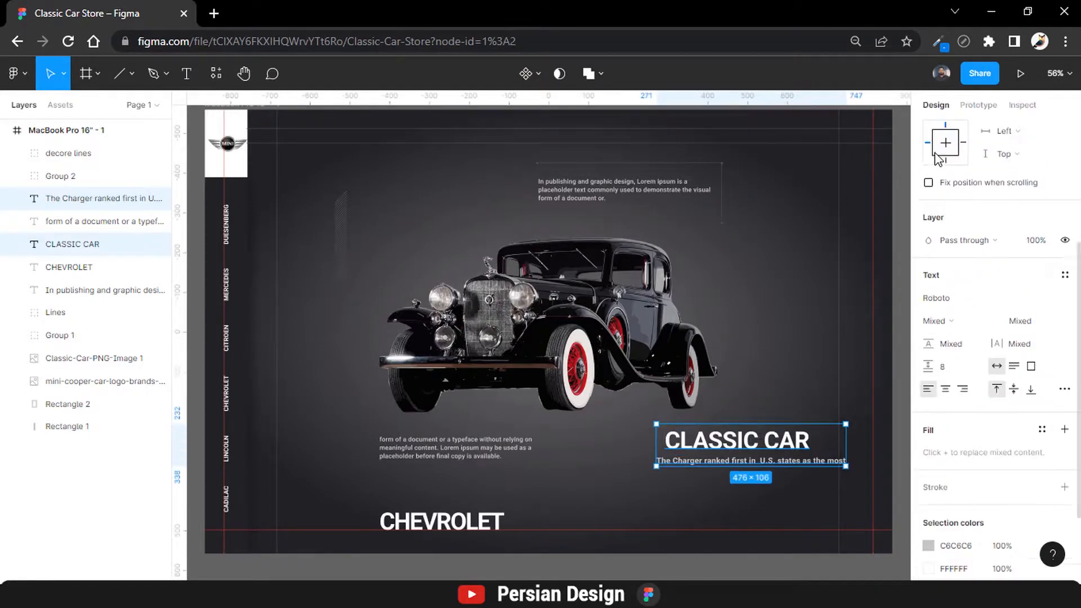
{"action": "left_click", "coordinate": [953, 133]}
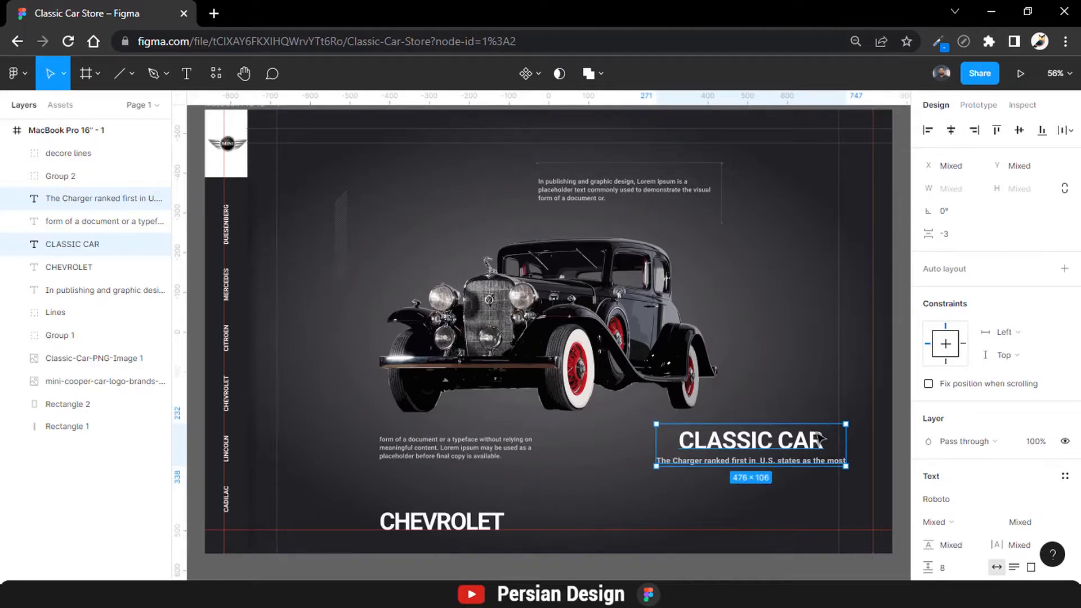
{"action": "key", "text": "ctrl+g"}
- Rotate the CLASSIC CAR group to 90° and place it vertically beside the car's rear
{"action": "left_click_drag", "start_coordinate": [849, 418], "coordinate": [727, 338]}
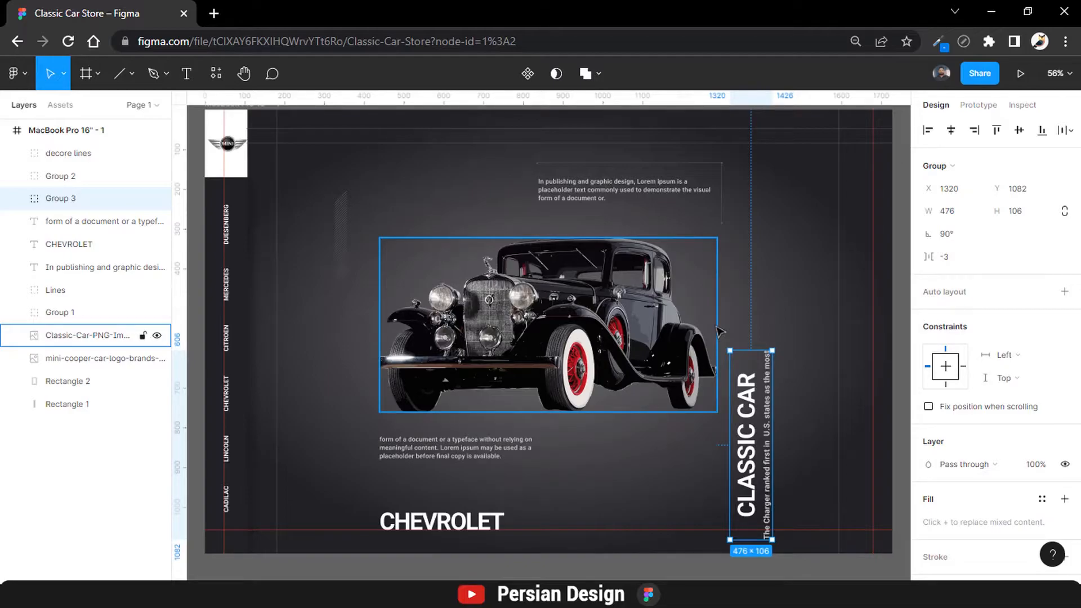
{"action": "left_click_drag", "start_coordinate": [751, 419], "coordinate": [798, 312]}
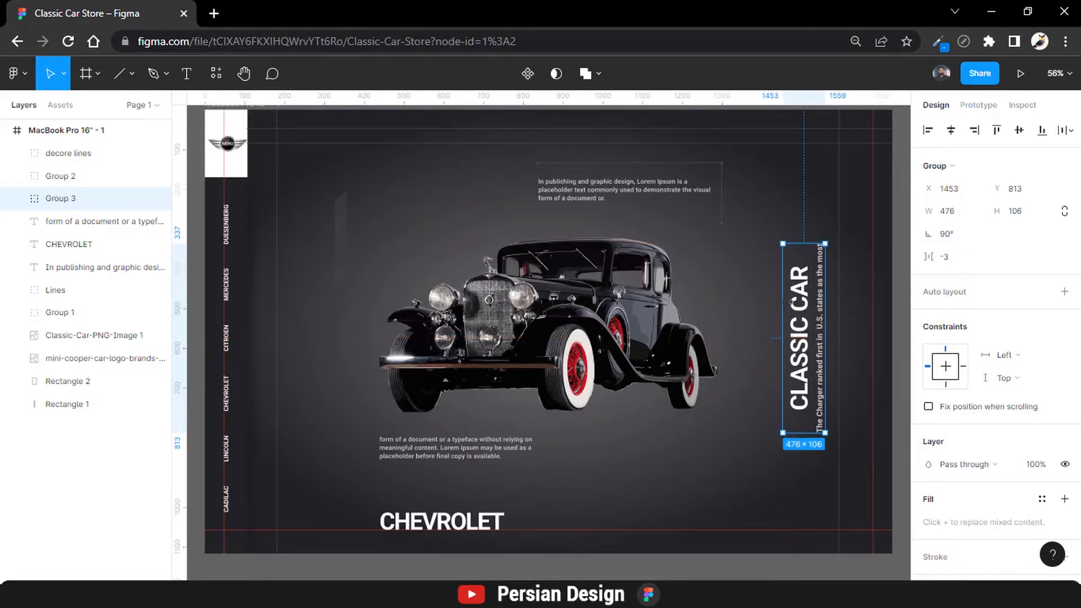
- Set the vertical CLASSIC CAR heading's font size to 75
{"action": "double_click", "coordinate": [798, 307]}
{"action": "left_click", "coordinate": [1022, 442]}
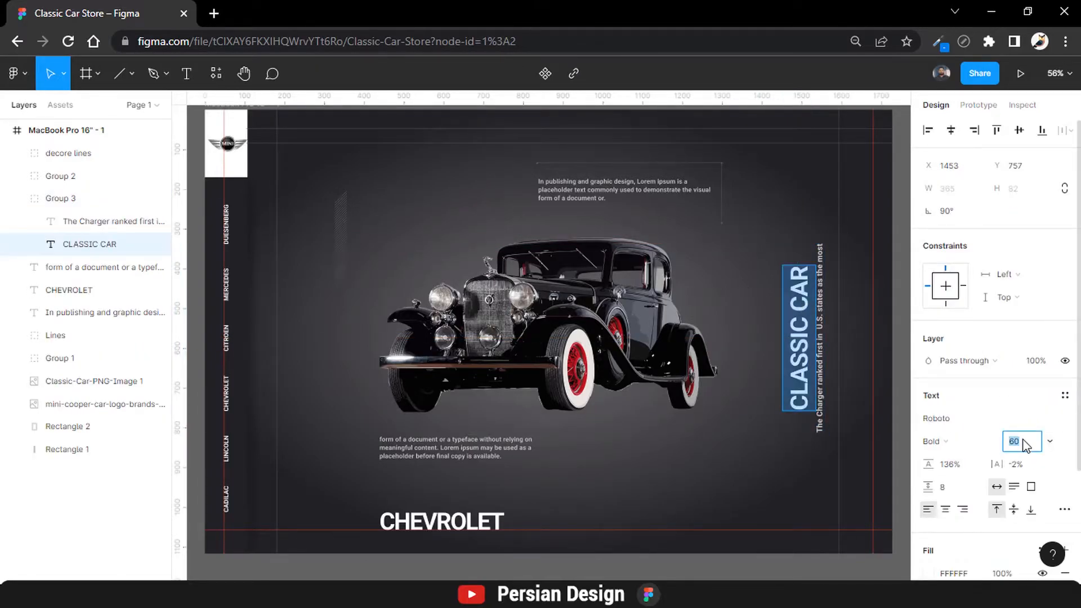
{"action": "type", "text": "75"}
{"action": "key", "text": "Return"}
- Change the vertical subtitle to "The Charger ranked first in 13 U.S. states as the most searched collector car" and align it with CLASSIC CAR on vertical centers
{"action": "double_click", "coordinate": [814, 274]}
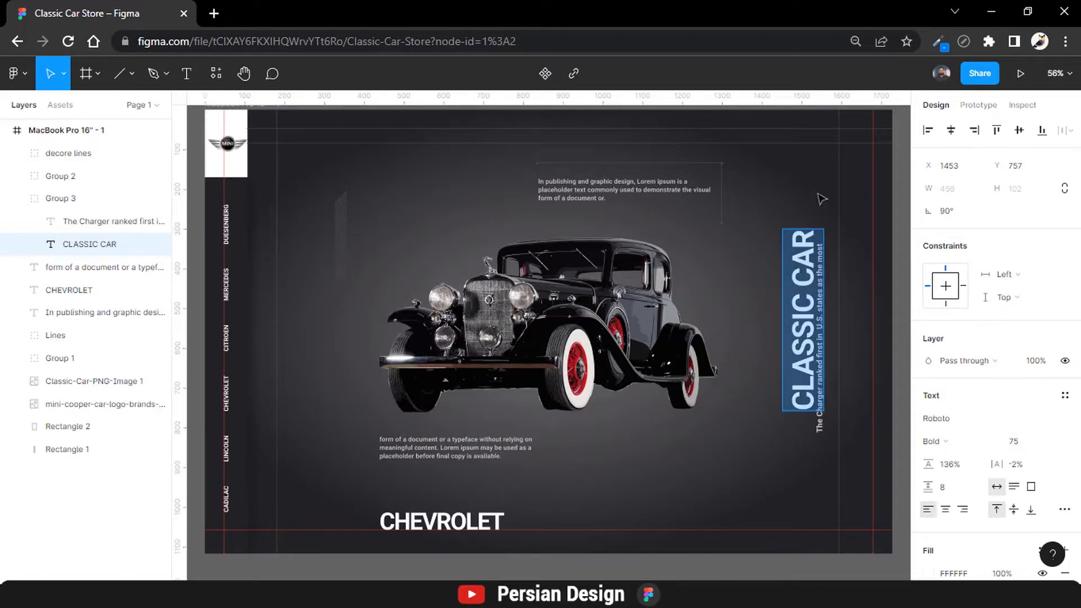
{"action": "left_click", "coordinate": [821, 258]}
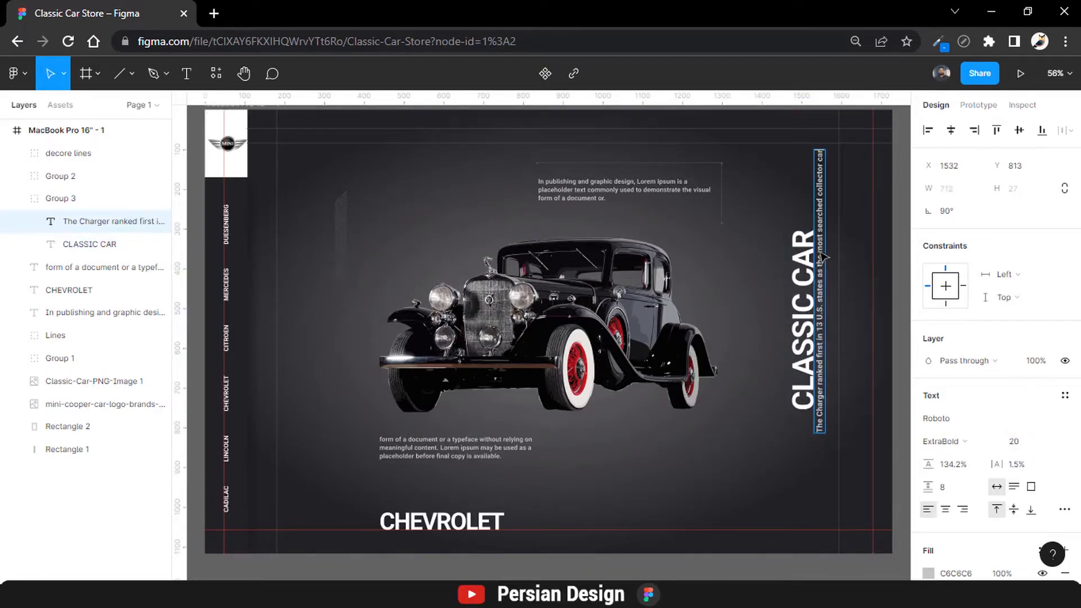
{"action": "left_click", "coordinate": [801, 309], "text": "shift"}
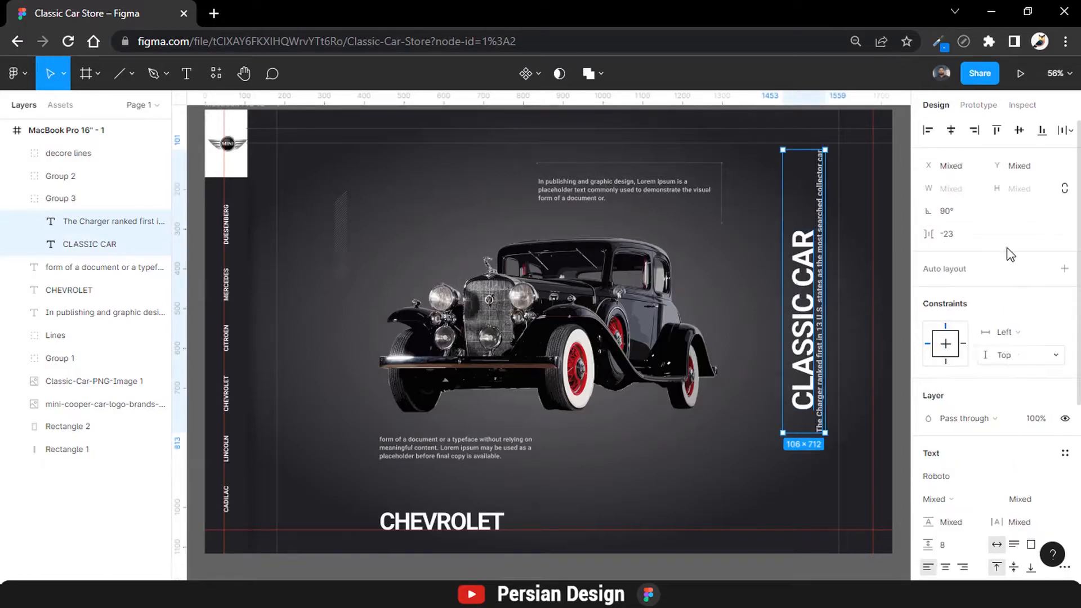
{"action": "left_click", "coordinate": [1019, 131]}
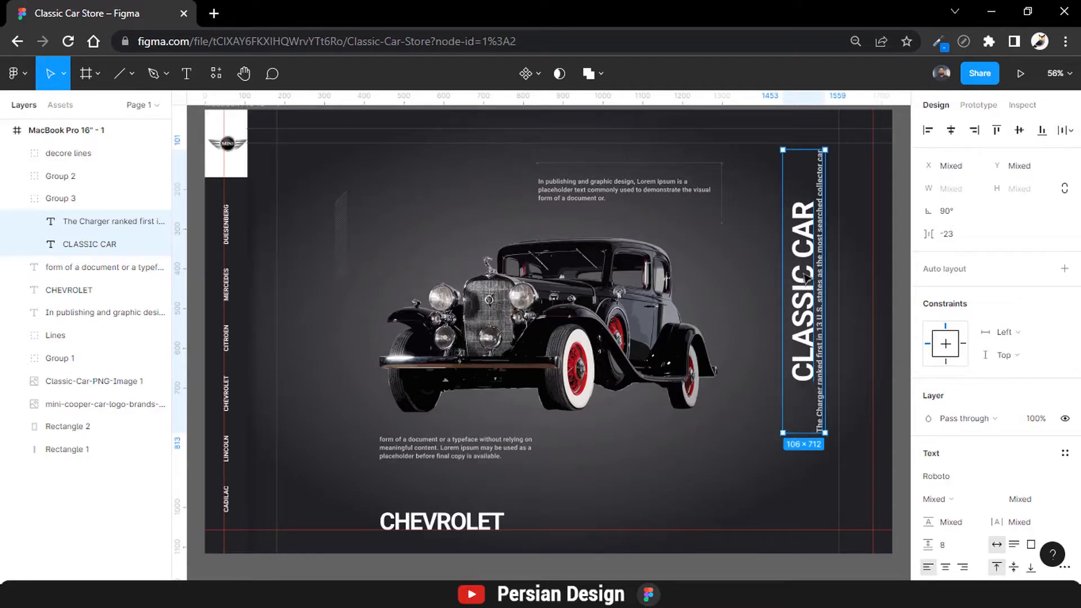
- Move the vertical CLASSIC CAR heading and its subtitle down and slightly toward the car, to about X 1428, Y 216
{"action": "left_click", "coordinate": [20, 198]}
{"action": "left_click", "coordinate": [21, 198]}
{"action": "left_click_drag", "start_coordinate": [802, 256], "coordinate": [791, 301]}
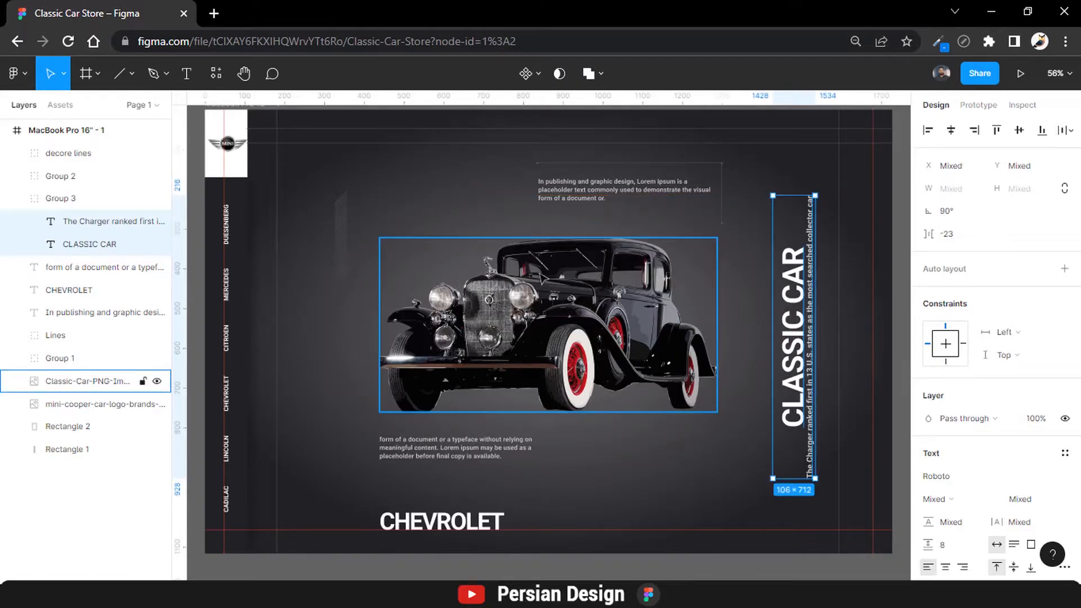
- Lighten the stroke color of the decorative diagonal lines to 797979
{"action": "left_click", "coordinate": [344, 262]}
{"action": "left_click", "coordinate": [929, 557]}
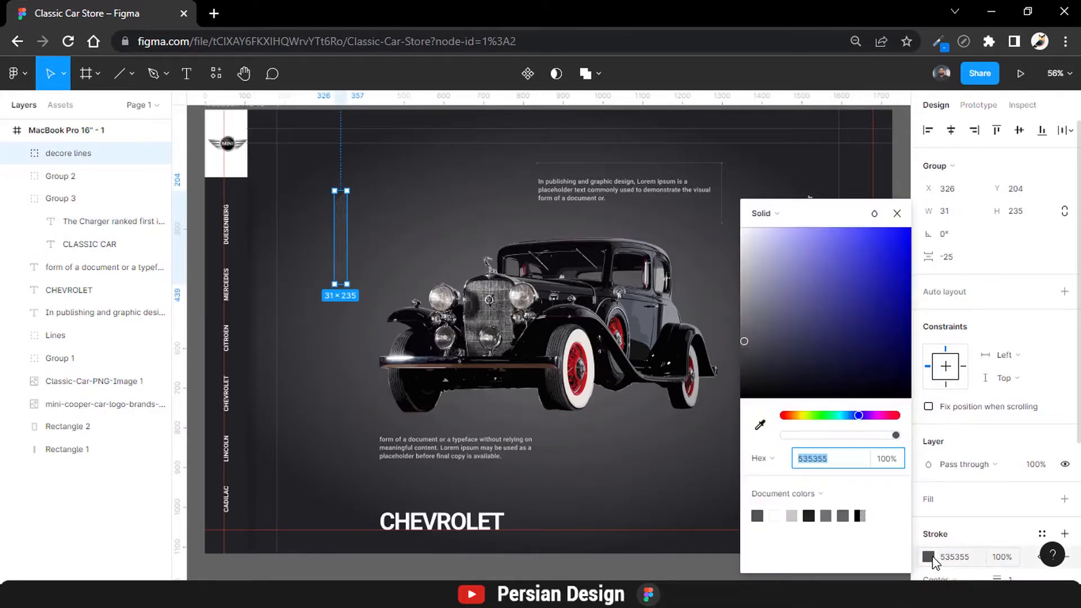
{"action": "left_click_drag", "start_coordinate": [746, 341], "coordinate": [740, 316]}
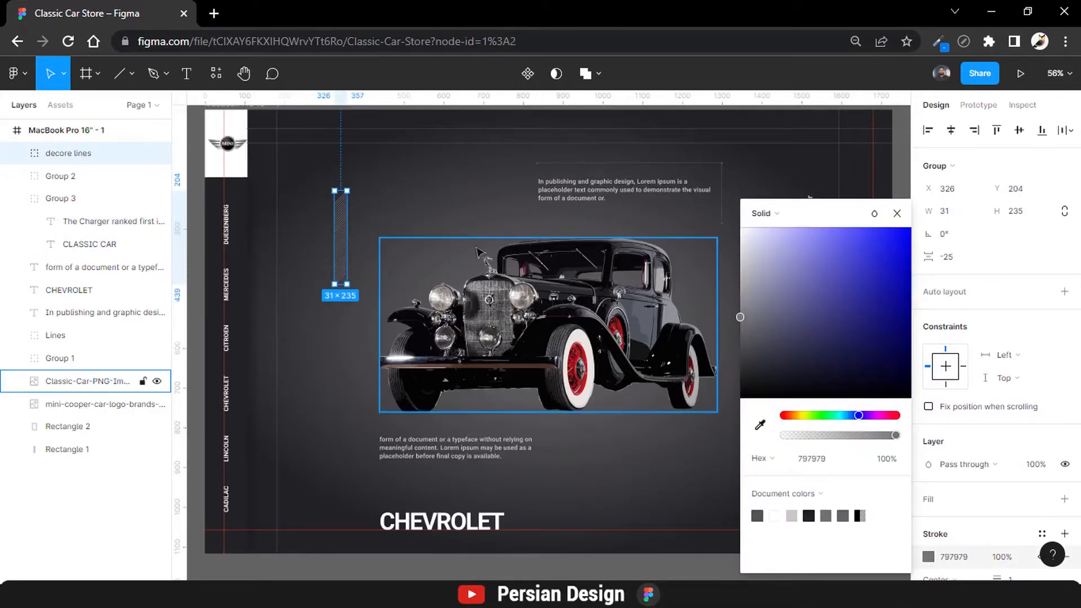
{"action": "left_click", "coordinate": [420, 191]}
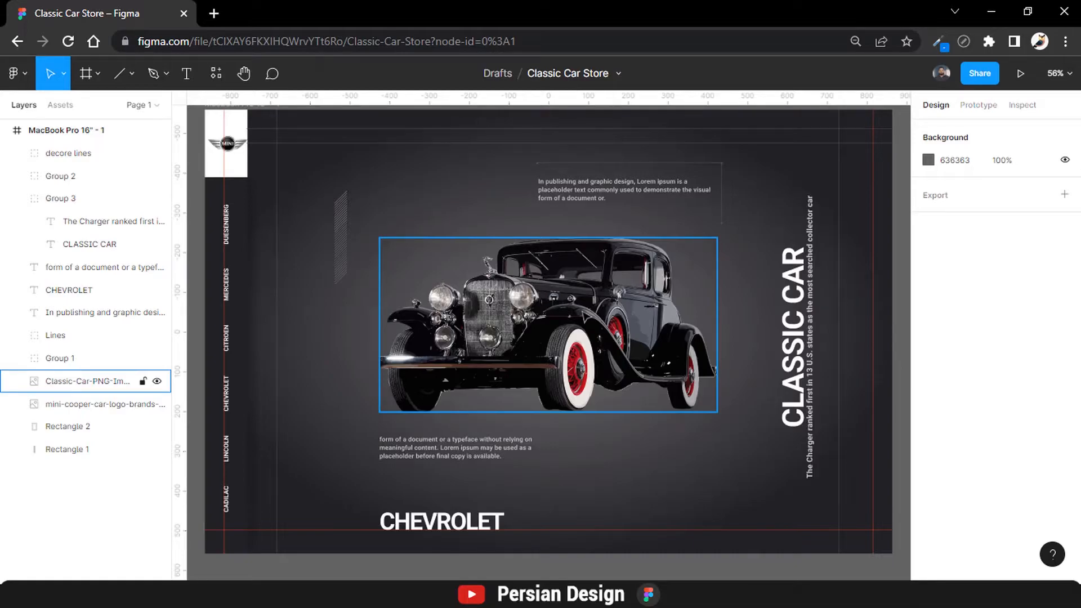
- Draw a nearly vertical line about 793 px long between the brand sidebar and the decorative diagonal lines
{"action": "left_click", "coordinate": [118, 74]}
{"action": "left_click_drag", "start_coordinate": [321, 200], "coordinate": [317, 329]}
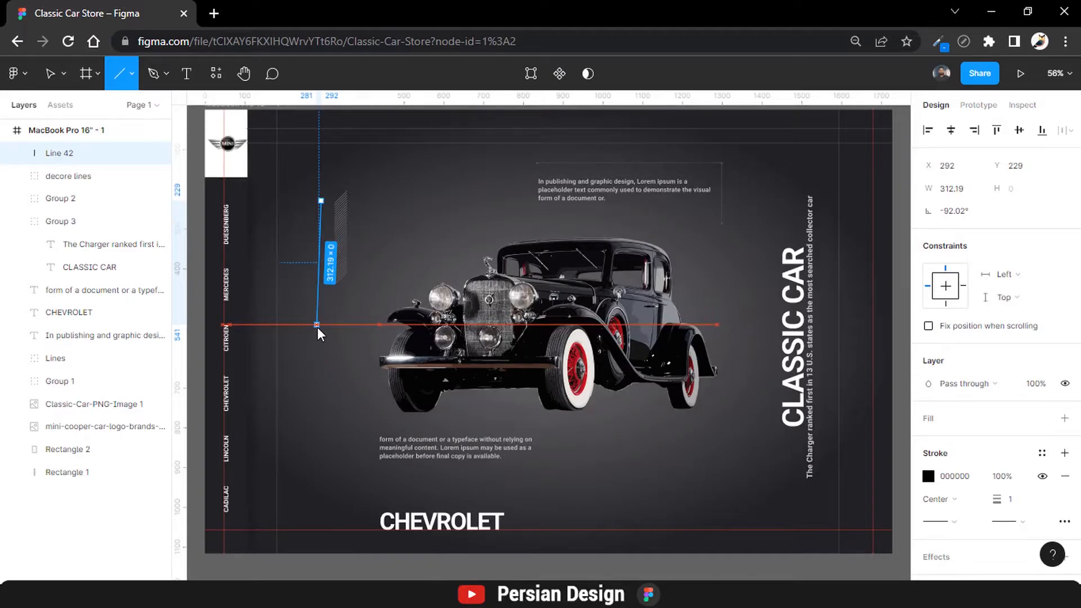
{"action": "left_click_drag", "start_coordinate": [316, 327], "coordinate": [319, 516]}
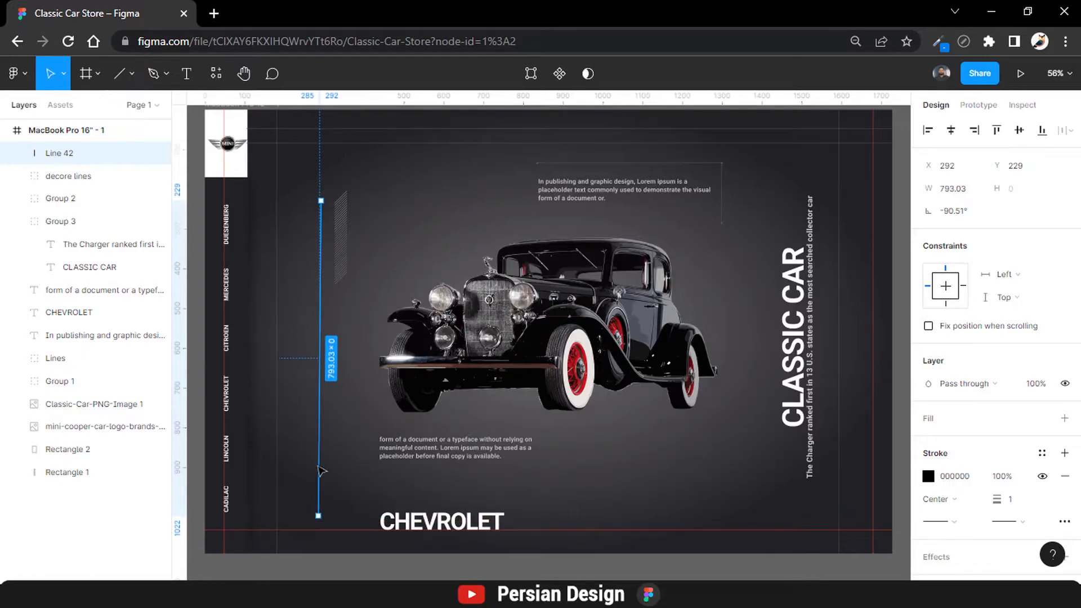
- Give the new vertical line a dark gray stroke from the document colors and move it between the diagonal lines and the car
{"action": "scroll", "coordinate": [1026, 374], "scroll_direction": "down", "scroll_amount": 1}
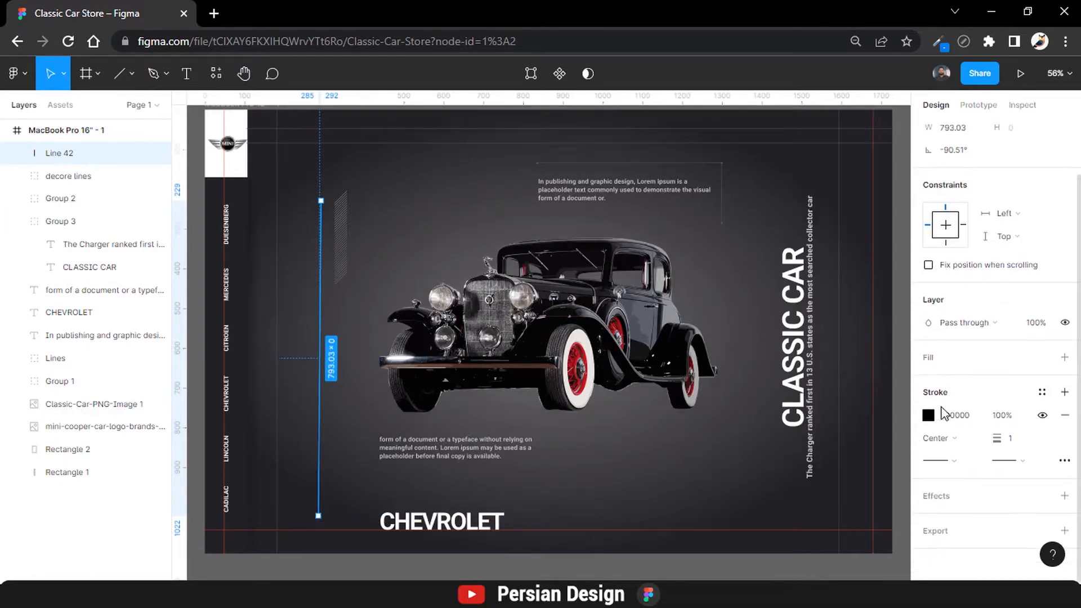
{"action": "left_click", "coordinate": [929, 416]}
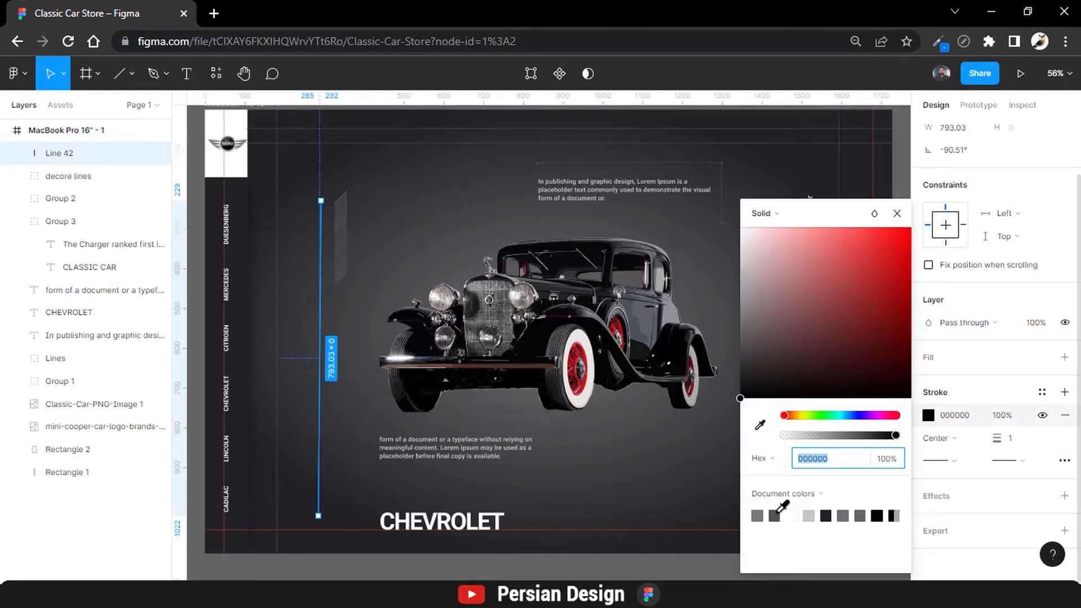
{"action": "left_click", "coordinate": [776, 515]}
{"action": "left_click", "coordinate": [357, 352]}
{"action": "left_click_drag", "start_coordinate": [319, 231], "coordinate": [358, 213]}
- Move the CHEVROLET heading slightly up, closer to the paragraph above it
{"action": "left_click", "coordinate": [433, 489]}
{"action": "left_click_drag", "start_coordinate": [435, 518], "coordinate": [434, 509]}
{"action": "left_click", "coordinate": [391, 483]}
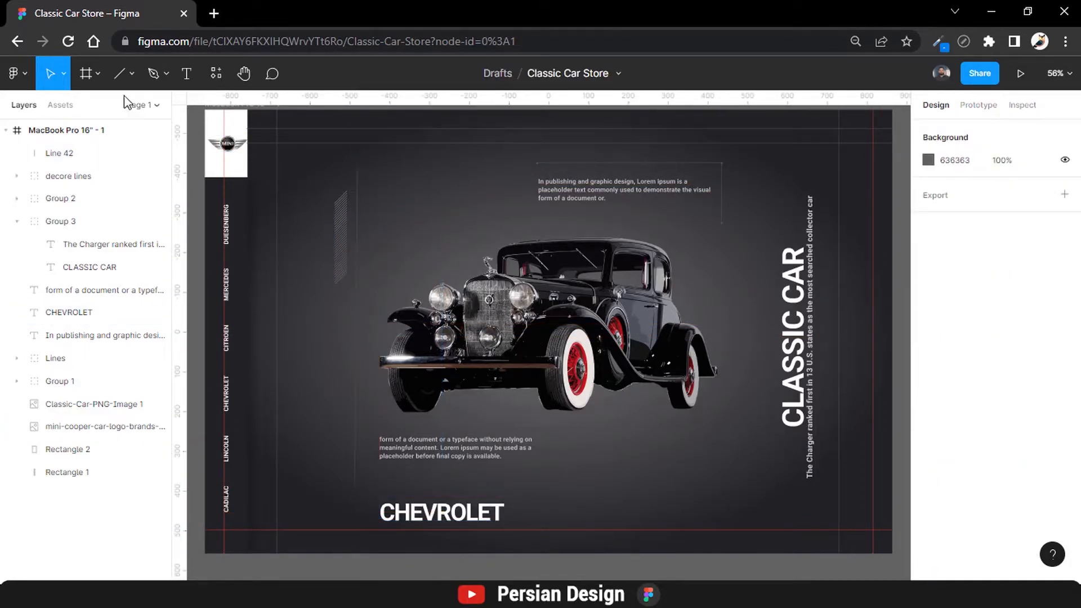
- Draw a straight horizontal line about 784 px long between the lower paragraph and the CHEVROLET heading, starting at the vertical line beside the brand sidebar
{"action": "key", "text": "l"}
{"action": "mouse_move", "coordinate": [354, 479]}
{"action": "left_mouse_down"}
{"action": "mouse_move", "coordinate": [637, 471]}
{"action": "mouse_move", "coordinate": [589, 477]}
{"action": "left_mouse_up"}
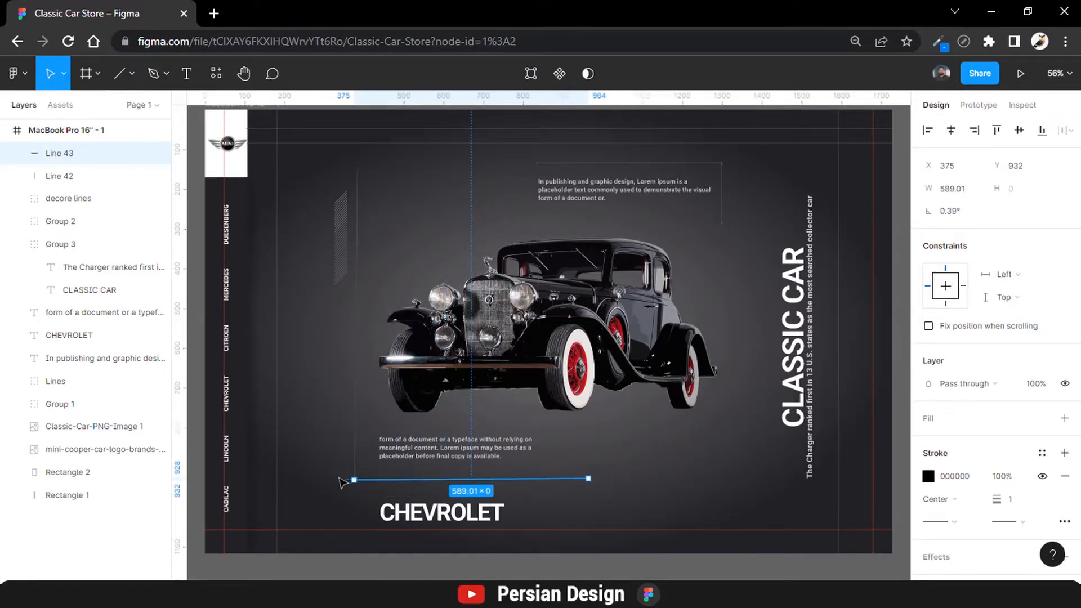
{"action": "left_click_drag", "start_coordinate": [354, 480], "coordinate": [278, 481]}
{"action": "scroll", "coordinate": [274, 492], "scroll_direction": "up", "scroll_amount": 5}
{"action": "key", "text": "shift"}
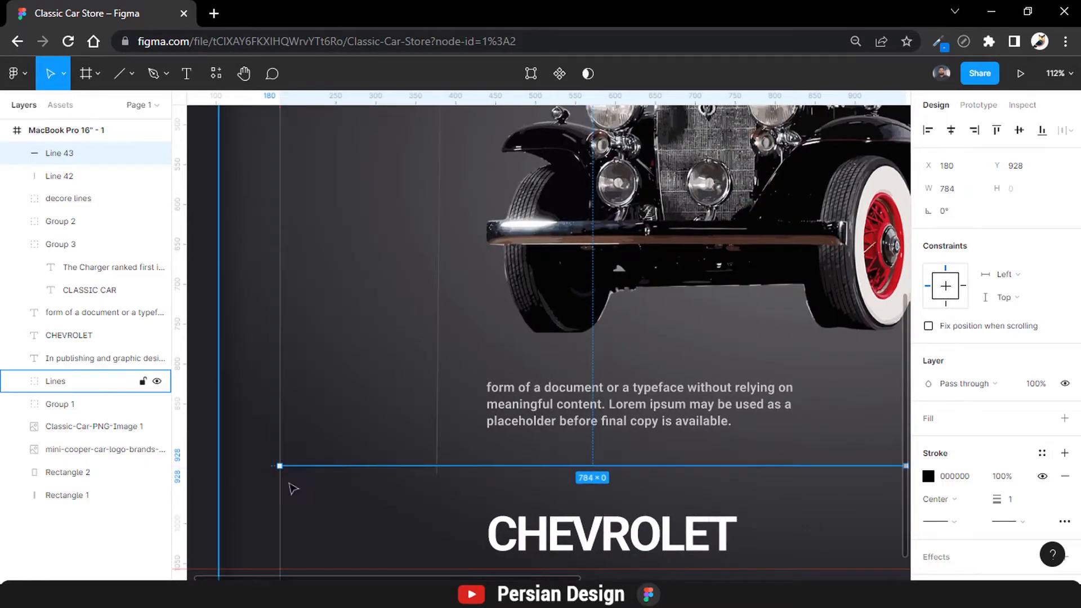
{"action": "key", "text": "Escape"}
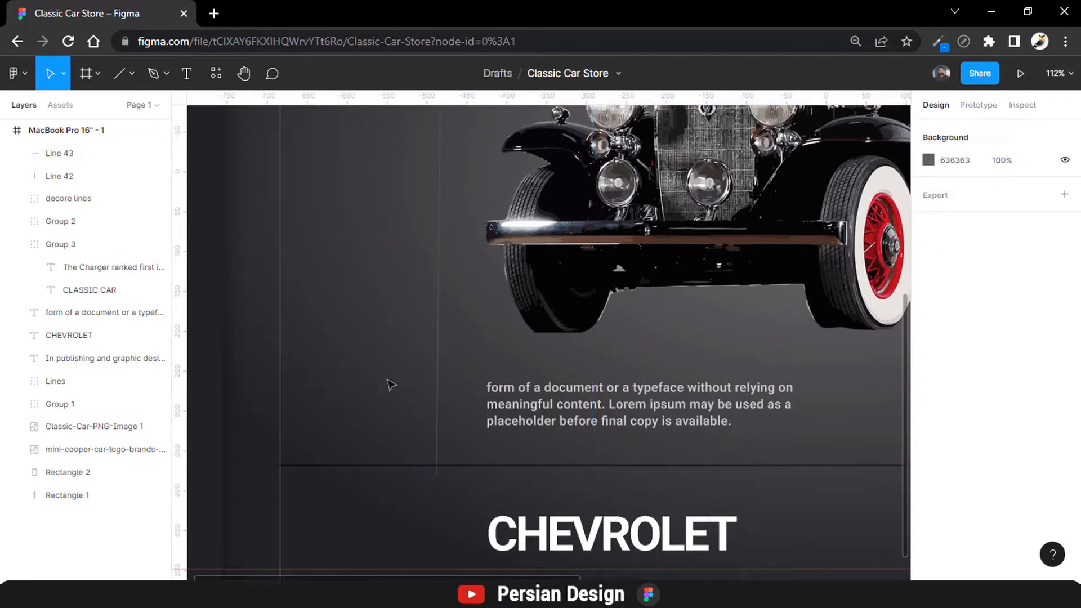
- Give the new horizontal line the dark gray document color 535355 as stroke and move it to Y 920, below the paragraph
{"action": "left_click", "coordinate": [496, 466]}
{"action": "left_click", "coordinate": [929, 476]}
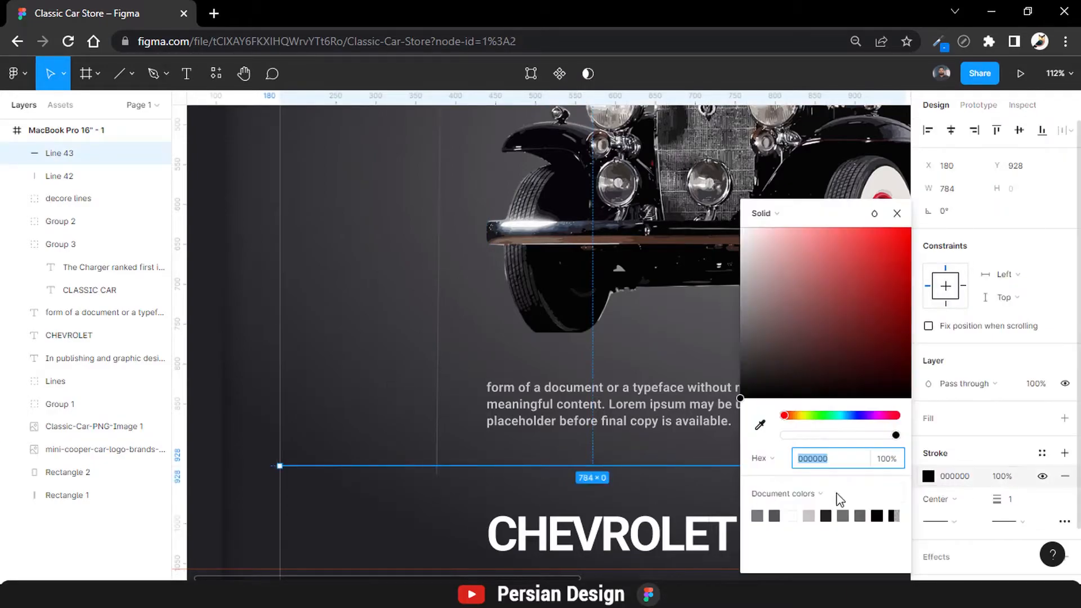
{"action": "left_click", "coordinate": [775, 515]}
{"action": "left_click", "coordinate": [375, 408]}
{"action": "left_click_drag", "start_coordinate": [456, 467], "coordinate": [458, 476]}
{"action": "key", "text": "Escape"}
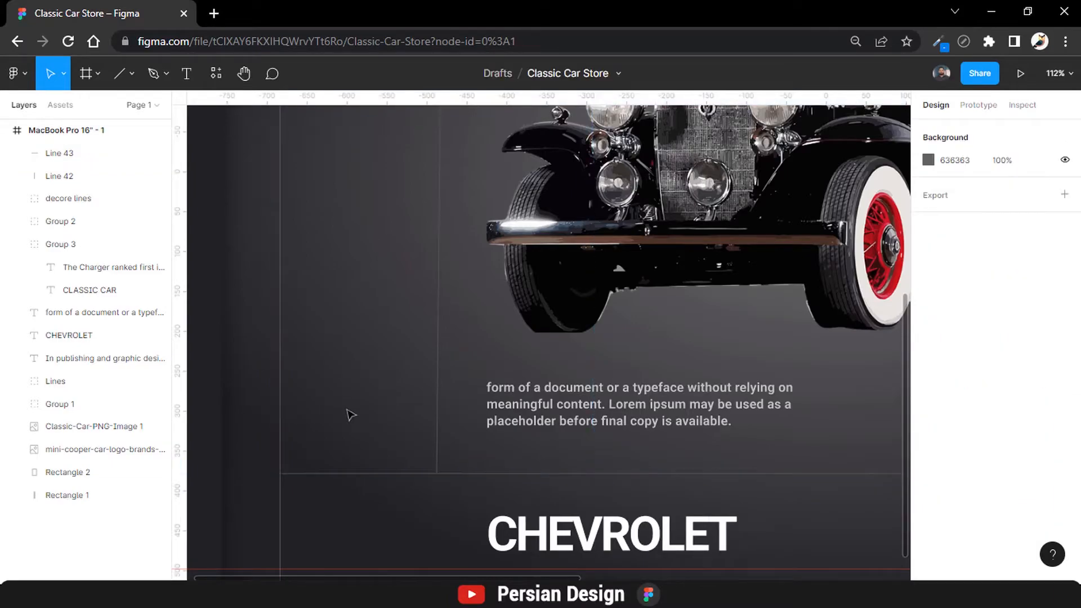
{"action": "left_click", "coordinate": [463, 473]}
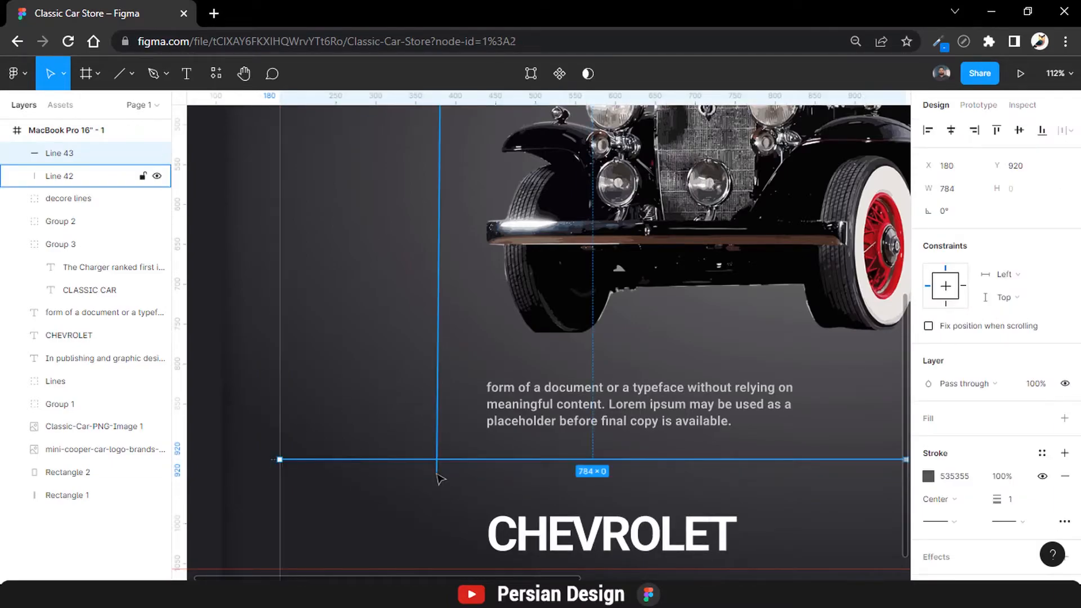
- Lengthen the nearly vertical line beside the car to 850 px so it crosses the horizontal line
{"action": "left_click", "coordinate": [437, 471]}
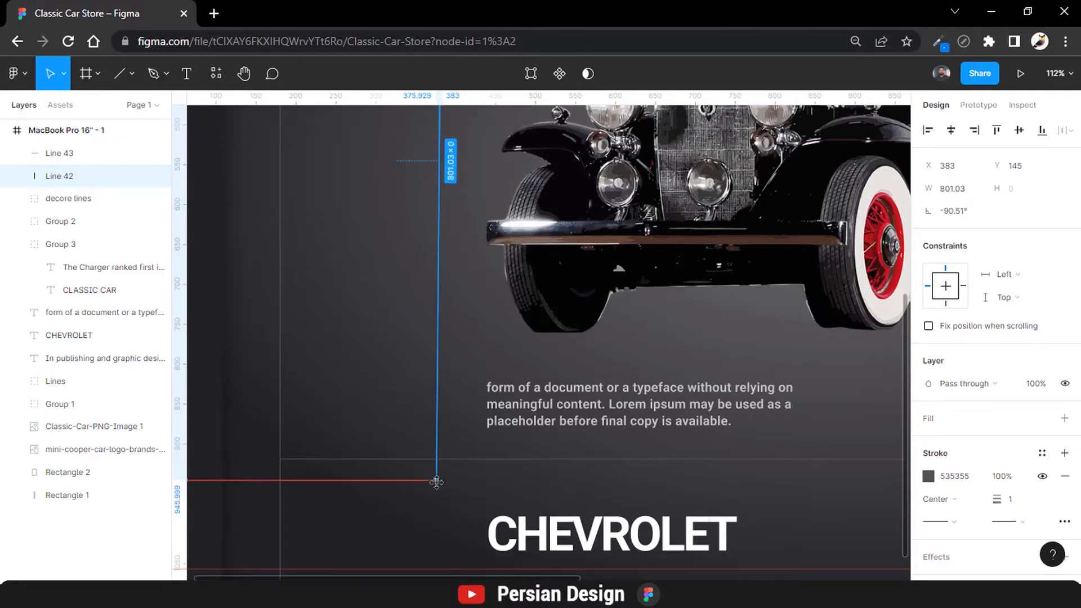
{"action": "left_click", "coordinate": [958, 192]}
{"action": "type", "text": "850"}
{"action": "key", "text": "Return"}
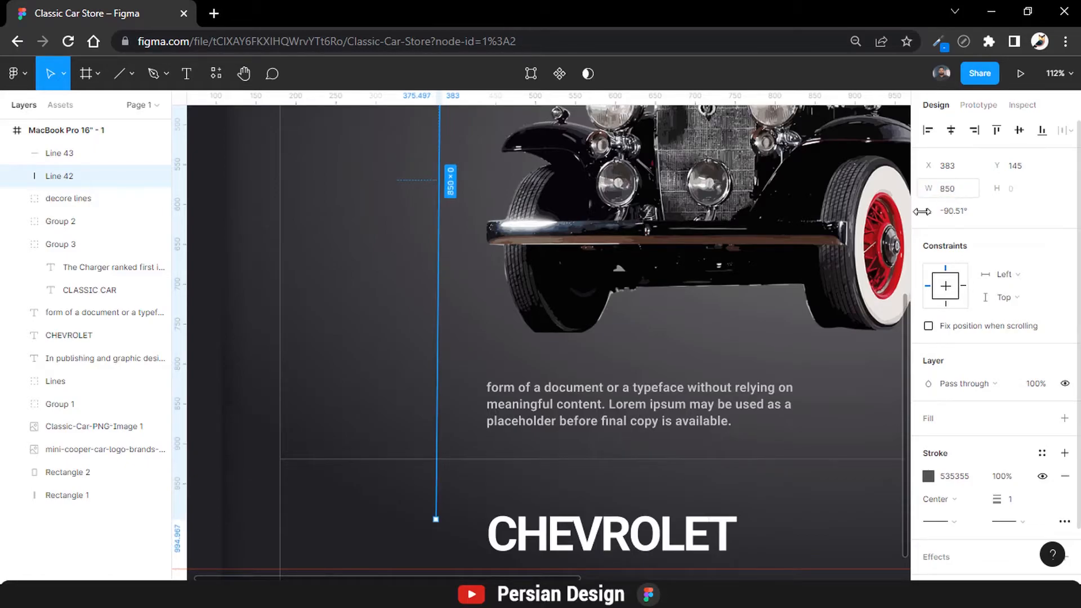
- Set the long vertical line's length to 875 and its rotation to 90° so it stands exactly upright
{"action": "left_click", "coordinate": [960, 192]}
{"action": "key", "text": "Return"}
{"action": "scroll", "coordinate": [604, 272], "scroll_direction": "down", "scroll_amount": 3}
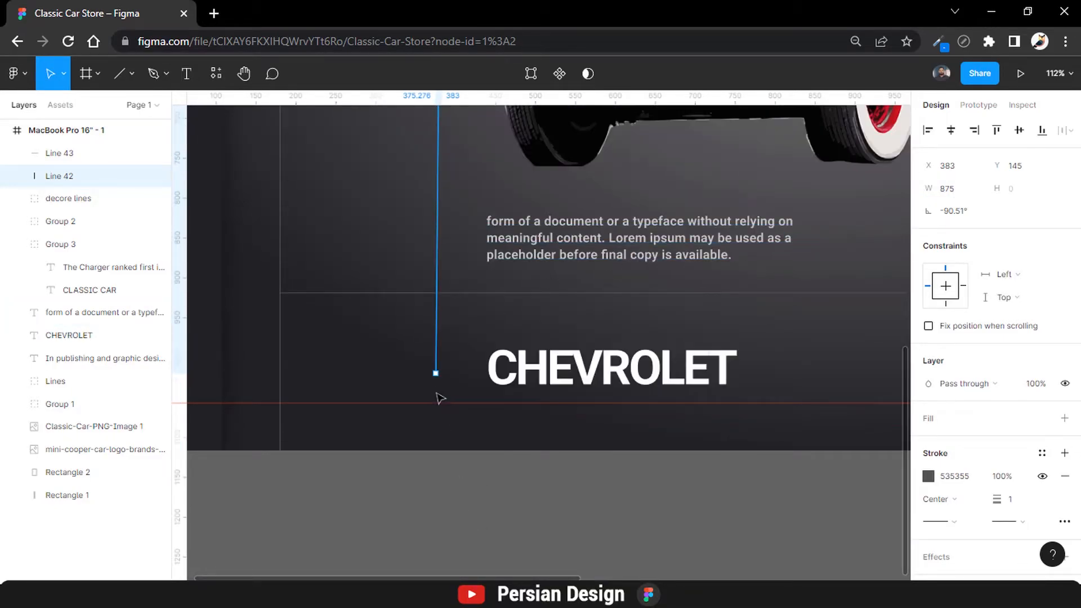
{"action": "left_click", "coordinate": [952, 217]}
{"action": "type", "text": "90"}
{"action": "key", "text": "Return"}
{"action": "left_click", "coordinate": [535, 453]}
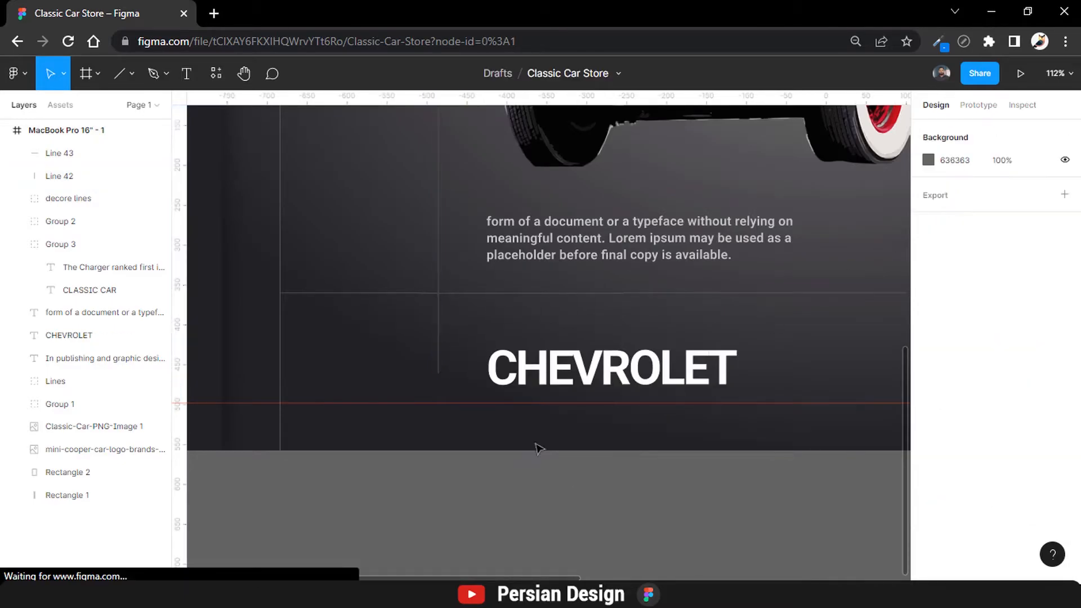
- Draw an 8 × 8 circle left of the CHEVROLET heading, below the horizontal line, and fill it with 535355
{"action": "left_click", "coordinate": [131, 73]}
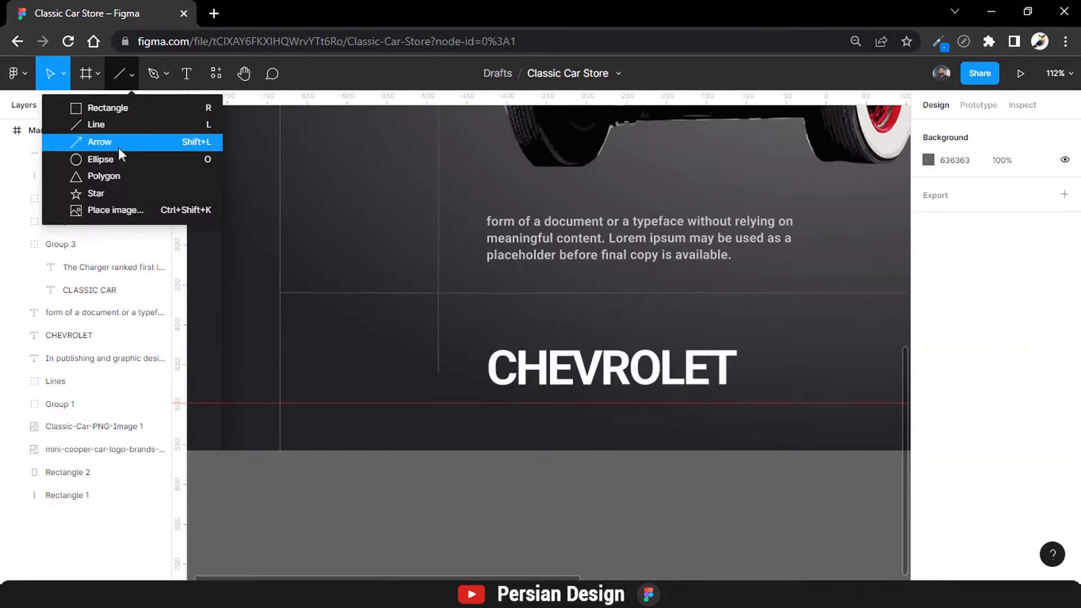
{"action": "left_click", "coordinate": [113, 154]}
{"action": "left_click_drag", "start_coordinate": [364, 325], "coordinate": [369, 331]}
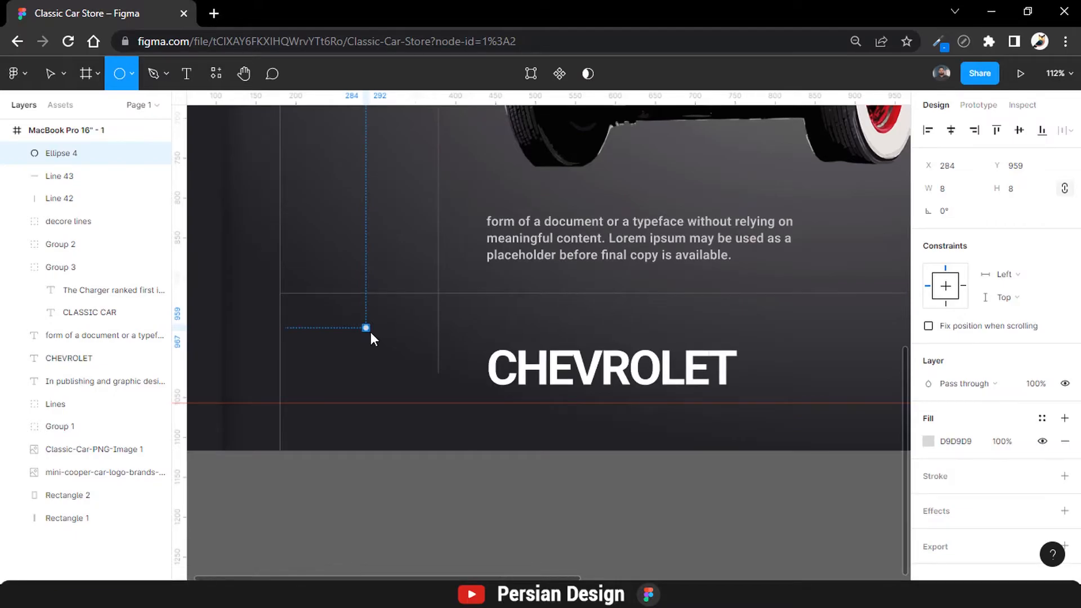
{"action": "left_click", "coordinate": [939, 445]}
{"action": "left_click", "coordinate": [930, 444]}
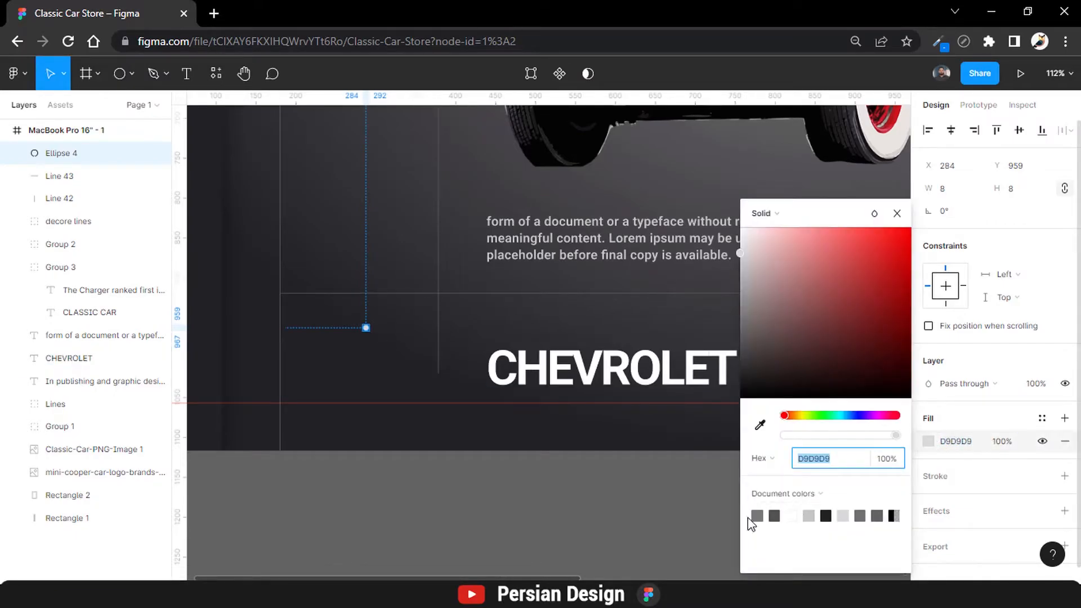
{"action": "left_click", "coordinate": [775, 515]}
{"action": "left_click", "coordinate": [366, 388]}
- Duplicate the small dot several times and stack three of the dots on the lower end of the vertical line
{"action": "left_click_drag", "start_coordinate": [366, 329], "coordinate": [439, 375]}
{"action": "key", "text": "ctrl+d"}
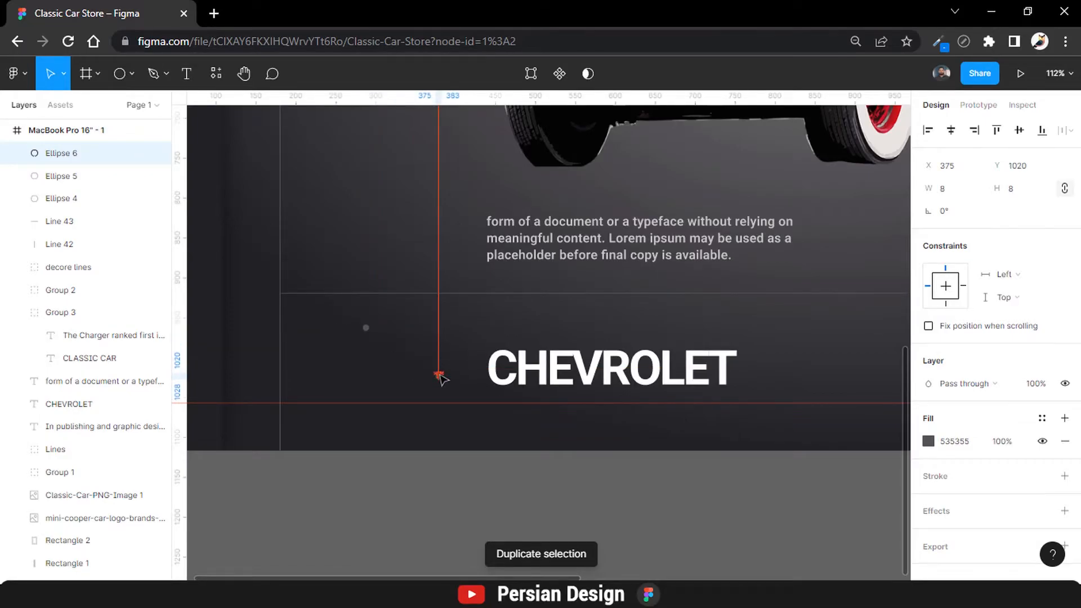
{"action": "left_click_drag", "start_coordinate": [366, 328], "coordinate": [438, 363]}
{"action": "left_click", "coordinate": [367, 328]}
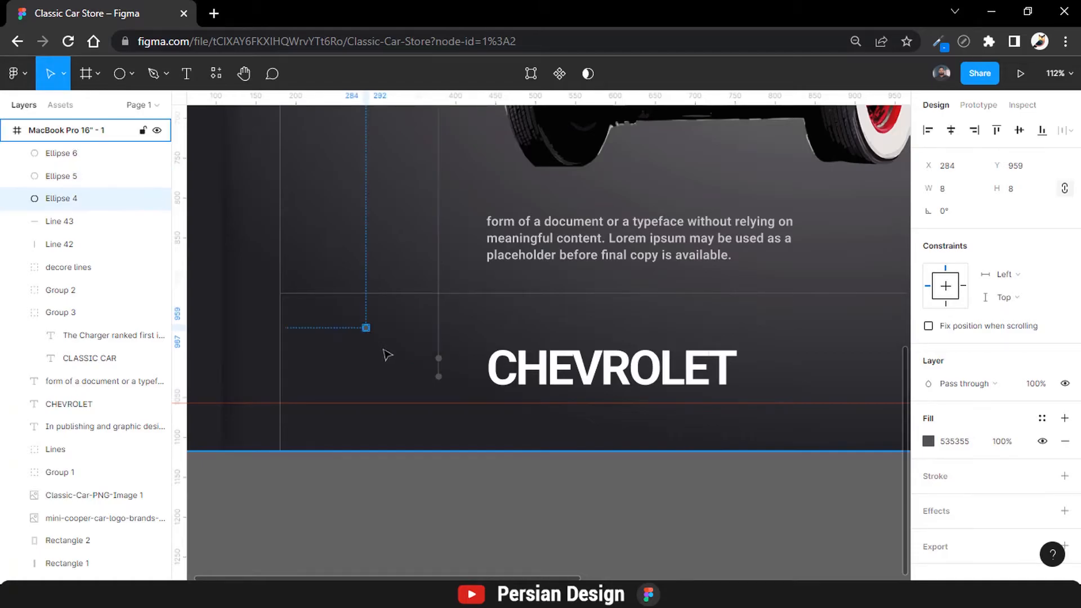
{"action": "key", "text": "ctrl+d"}
{"action": "key", "text": "ctrl+d"}
{"action": "key", "text": "ctrl+d"}
{"action": "left_click_drag", "start_coordinate": [369, 334], "coordinate": [440, 345]}
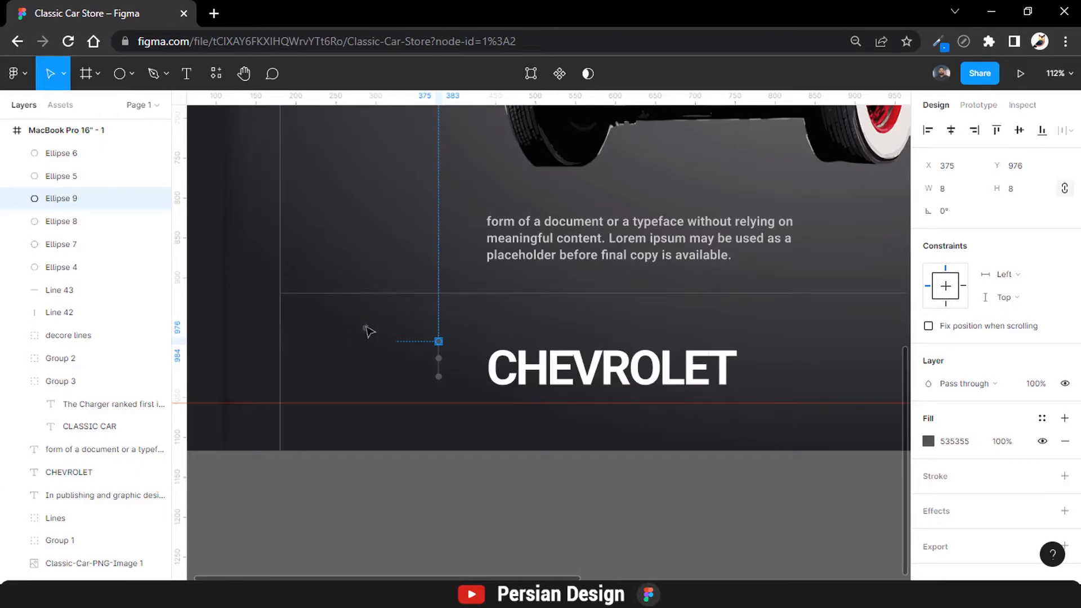
- Move the three remaining dots to just below the horizontal line near its far end and select them together
{"action": "left_click", "coordinate": [367, 331]}
{"action": "left_click", "coordinate": [369, 332], "text": "shift"}
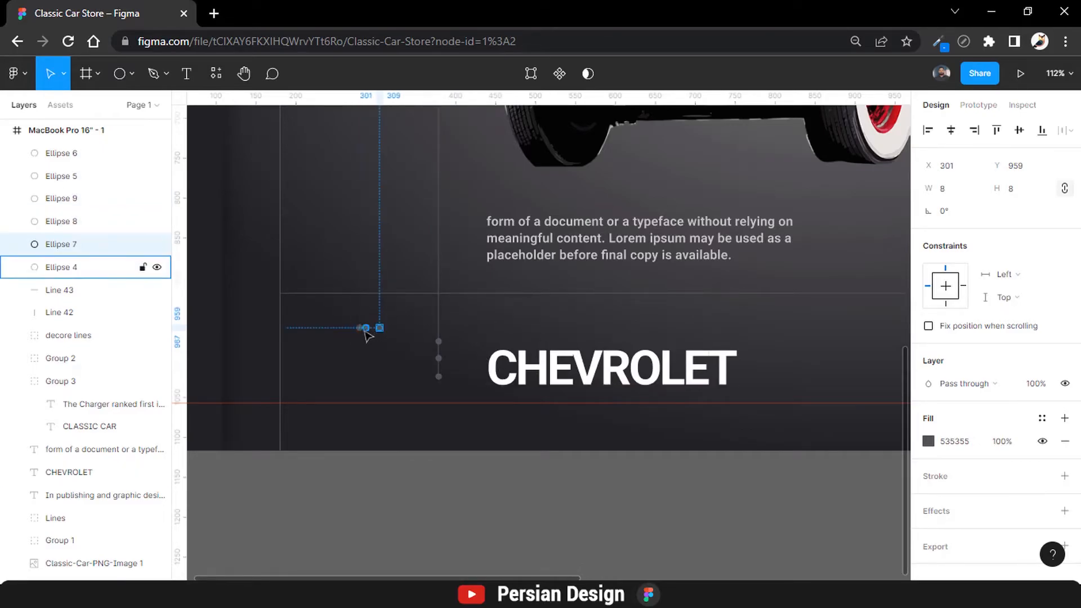
{"action": "left_click", "coordinate": [368, 332]}
{"action": "left_click_drag", "start_coordinate": [369, 331], "coordinate": [779, 308]}
{"action": "left_click", "coordinate": [366, 328], "text": "shift"}
{"action": "left_click", "coordinate": [379, 328], "text": "shift"}
{"action": "scroll", "coordinate": [779, 309], "scroll_direction": "right", "scroll_amount": 5}
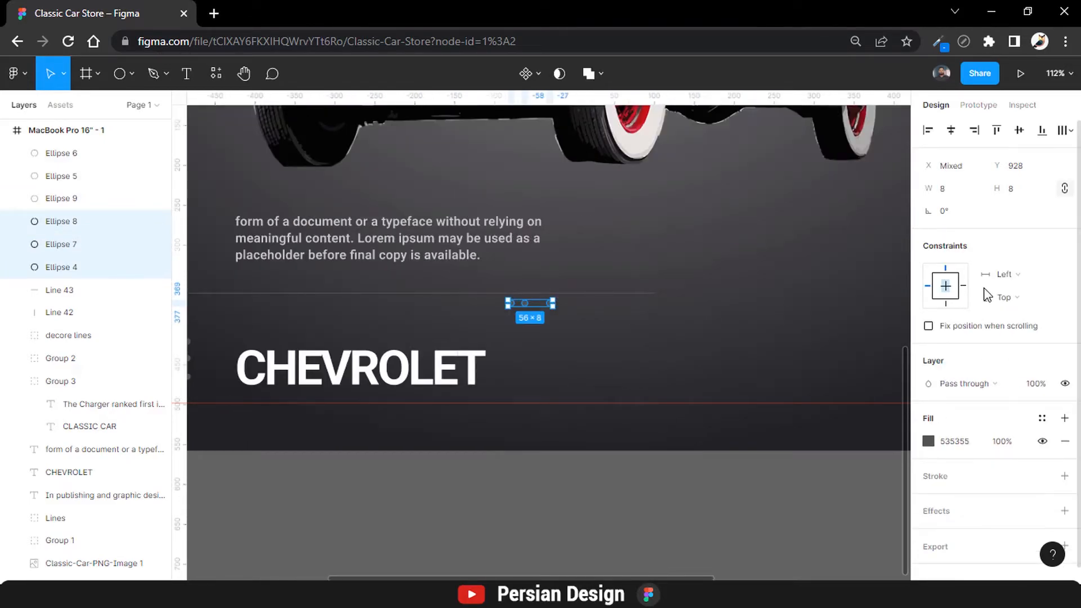
- Distribute the three selected dots horizontally with a spacing of 10 and place them on the horizontal line's far end
{"action": "left_click", "coordinate": [1066, 136]}
{"action": "left_click", "coordinate": [895, 154]}
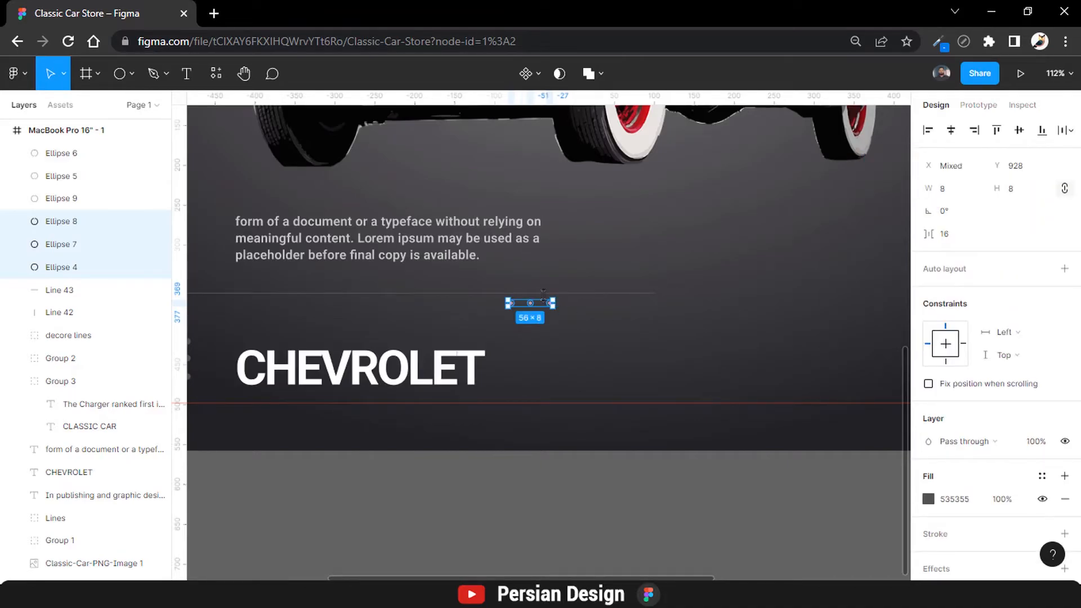
{"action": "left_click", "coordinate": [945, 234]}
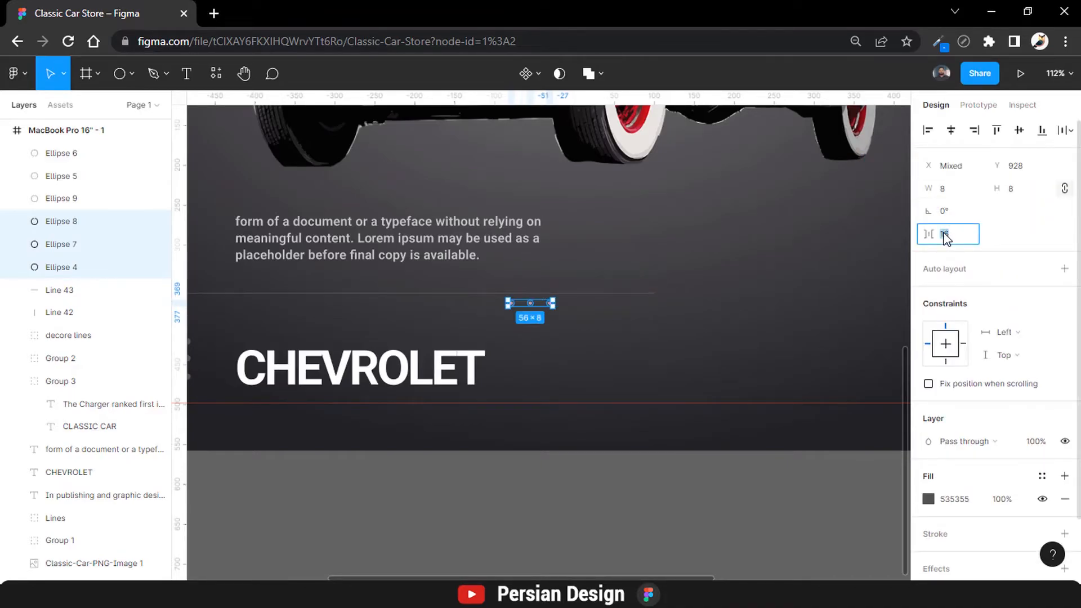
{"action": "type", "text": "10"}
{"action": "key", "text": "Return"}
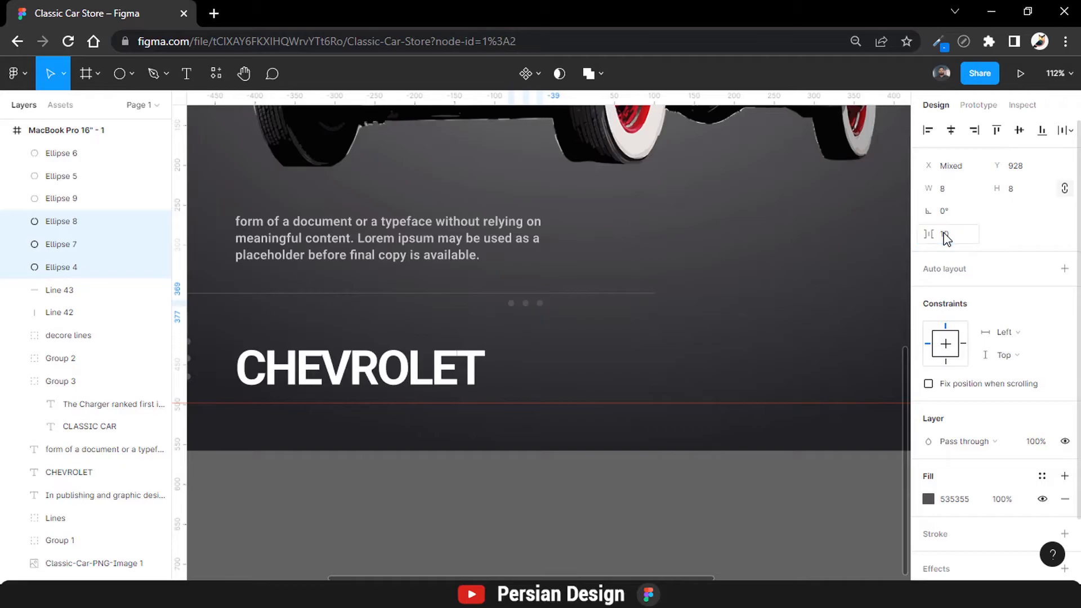
{"action": "left_click_drag", "start_coordinate": [531, 308], "coordinate": [646, 299]}
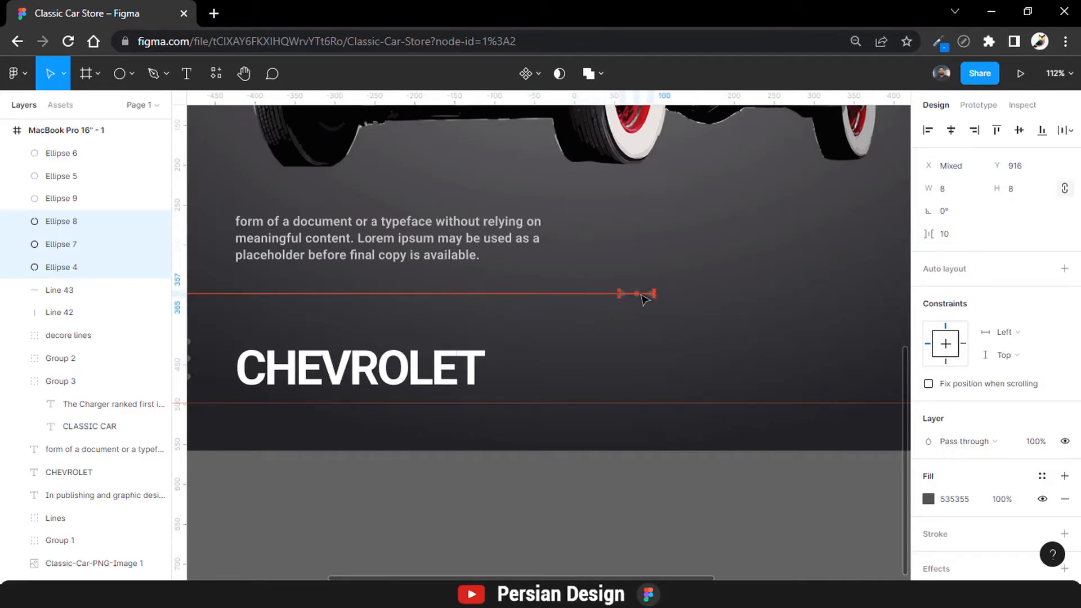
{"action": "left_click", "coordinate": [634, 325]}
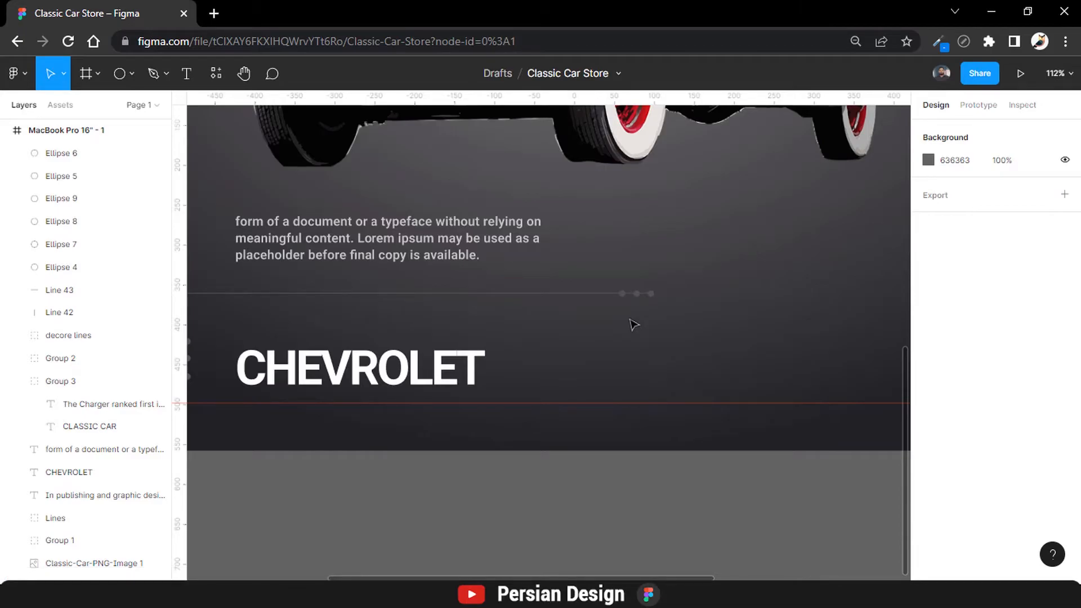
- Change the fill of the three dots at the horizontal line's end to 797979
{"action": "left_click", "coordinate": [622, 294]}
{"action": "left_click", "coordinate": [636, 293], "text": "shift"}
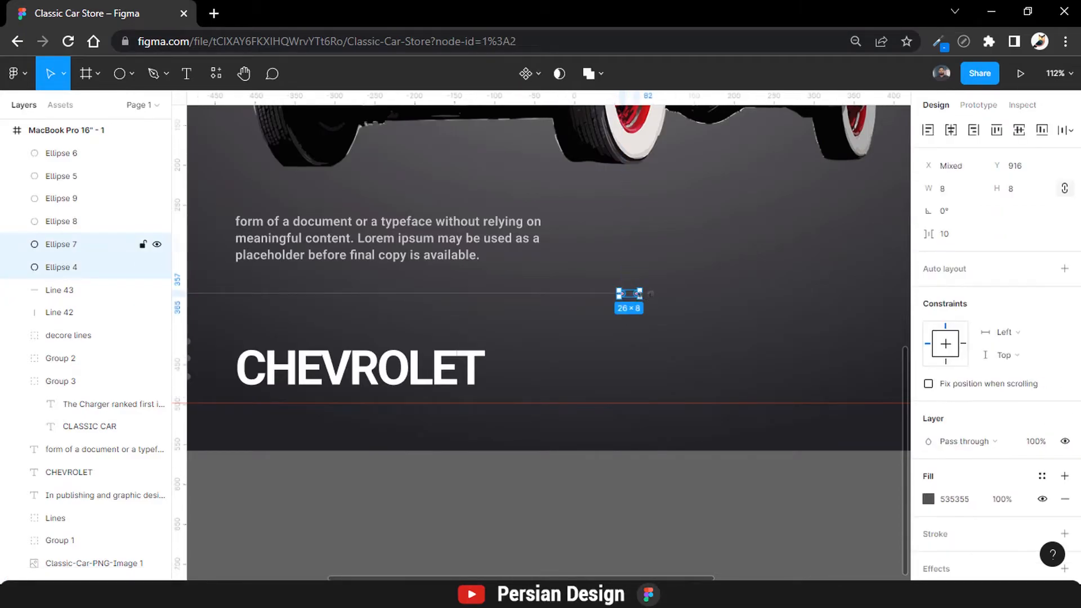
{"action": "left_click", "coordinate": [651, 294], "text": "shift"}
{"action": "left_click", "coordinate": [929, 499]}
{"action": "left_click", "coordinate": [789, 514]}
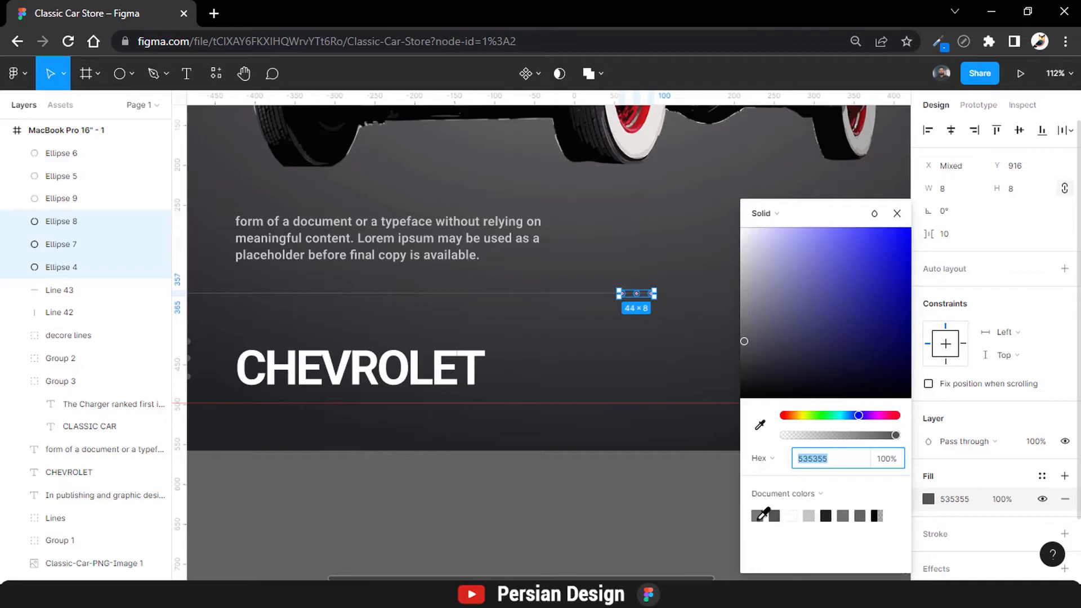
{"action": "scroll", "coordinate": [592, 366], "scroll_direction": "left", "scroll_amount": 5}
{"action": "left_click", "coordinate": [541, 321]}
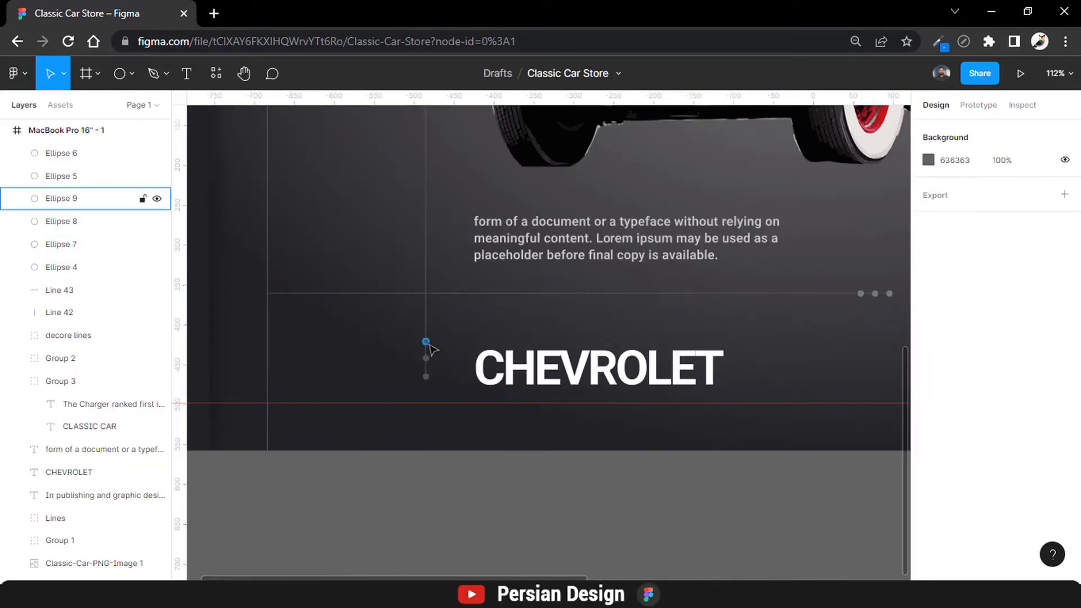
- Change the fill of the three dots on the vertical line's lower end to 797979
{"action": "left_click", "coordinate": [426, 341]}
{"action": "left_click", "coordinate": [426, 358], "text": "shift"}
{"action": "left_click", "coordinate": [427, 377], "text": "shift"}
{"action": "left_click", "coordinate": [426, 377], "text": "shift"}
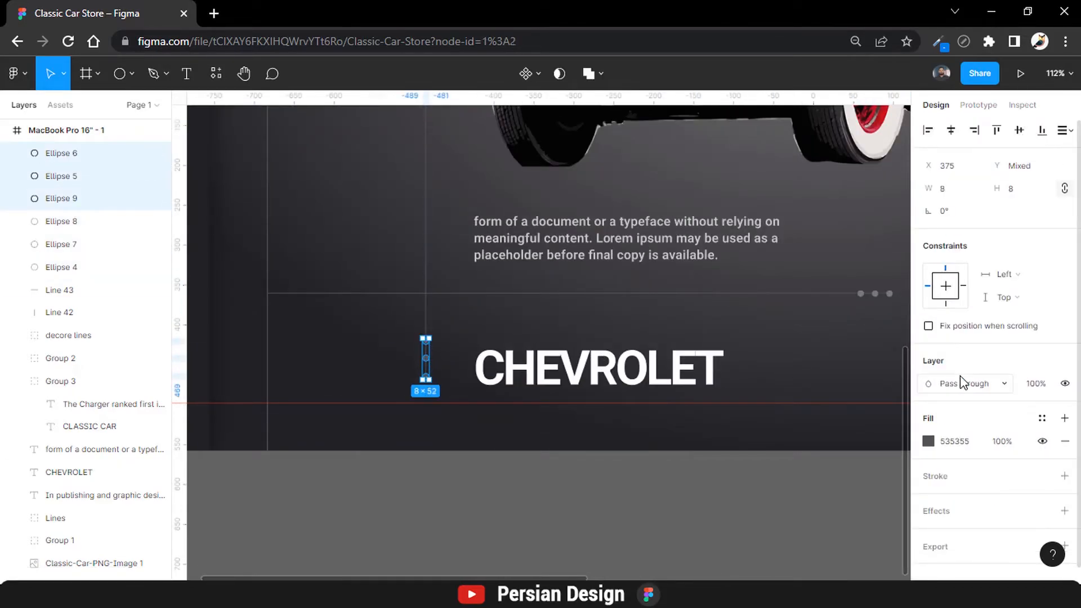
{"action": "left_click", "coordinate": [929, 441]}
{"action": "left_click", "coordinate": [758, 516]}
{"action": "left_click", "coordinate": [1045, 225]}
- Distribute the vertical line's three dots vertically with a spacing of 12
{"action": "left_click", "coordinate": [1065, 130]}
{"action": "left_click", "coordinate": [935, 176]}
{"action": "left_click", "coordinate": [953, 233]}
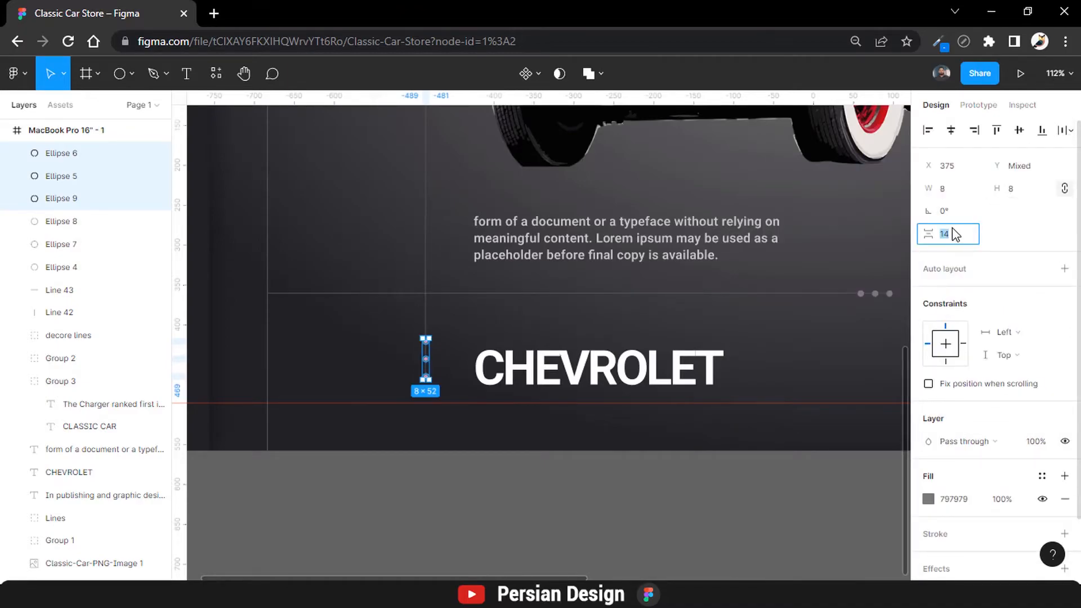
{"action": "type", "text": "12"}
{"action": "key", "text": "Return"}
{"action": "left_click", "coordinate": [461, 324]}
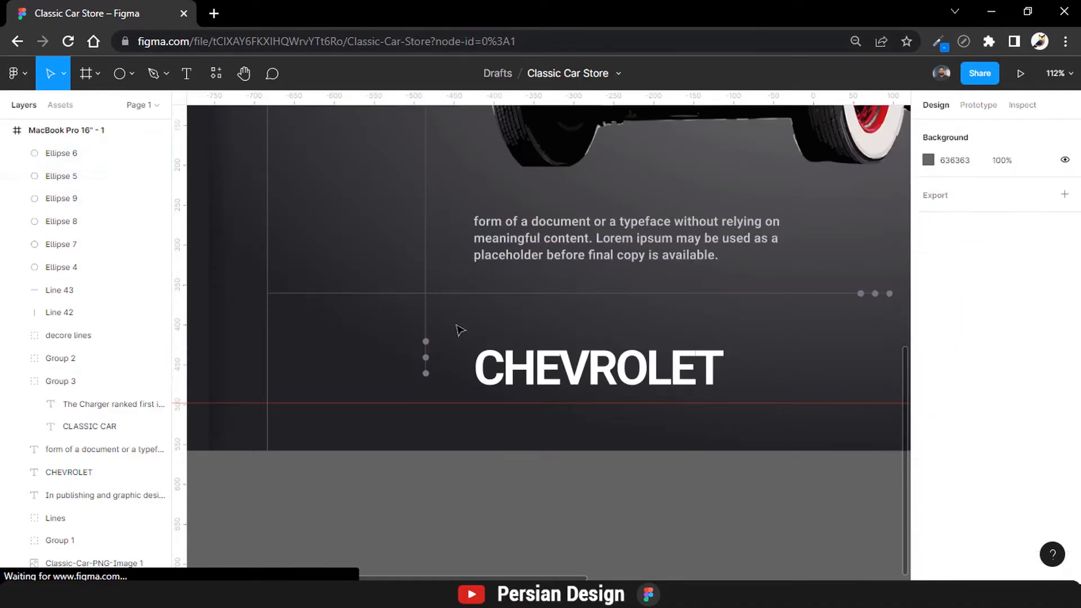
- Draw a vertical line about 101 long below the car's rear wheel and set its stroke to 535355
{"action": "scroll", "coordinate": [459, 330], "scroll_direction": "up", "scroll_amount": 5}
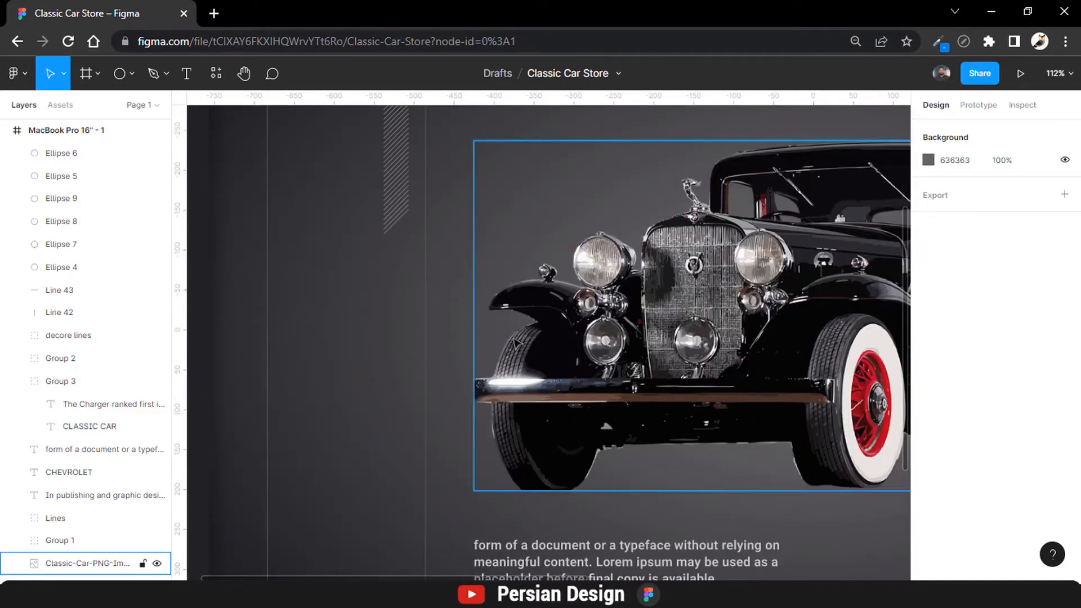
{"action": "scroll", "coordinate": [529, 415], "scroll_direction": "down", "scroll_amount": 4}
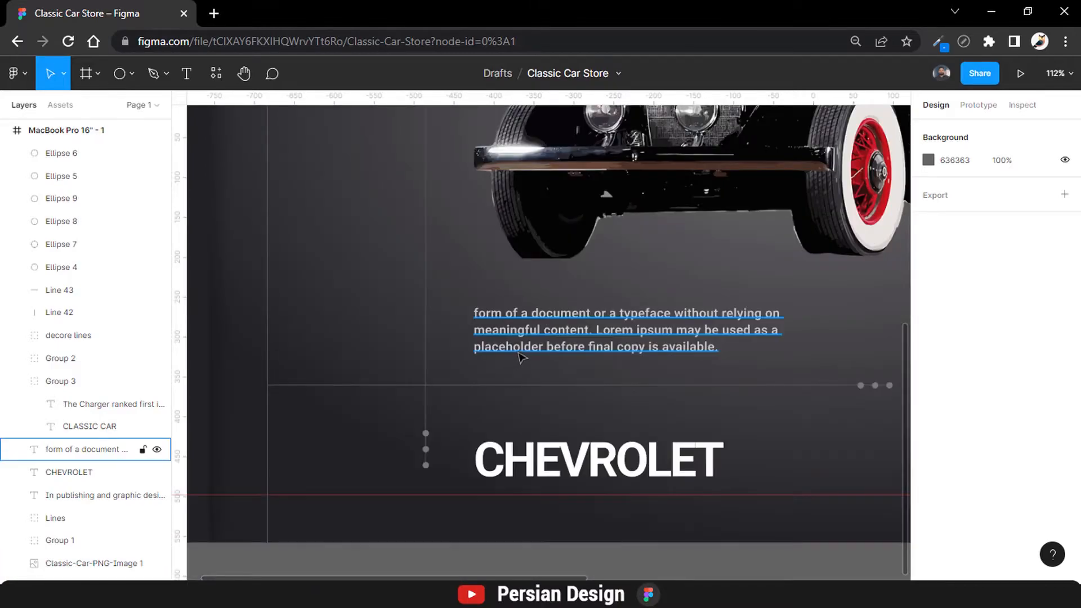
{"action": "scroll", "coordinate": [521, 356], "scroll_direction": "right", "scroll_amount": 5}
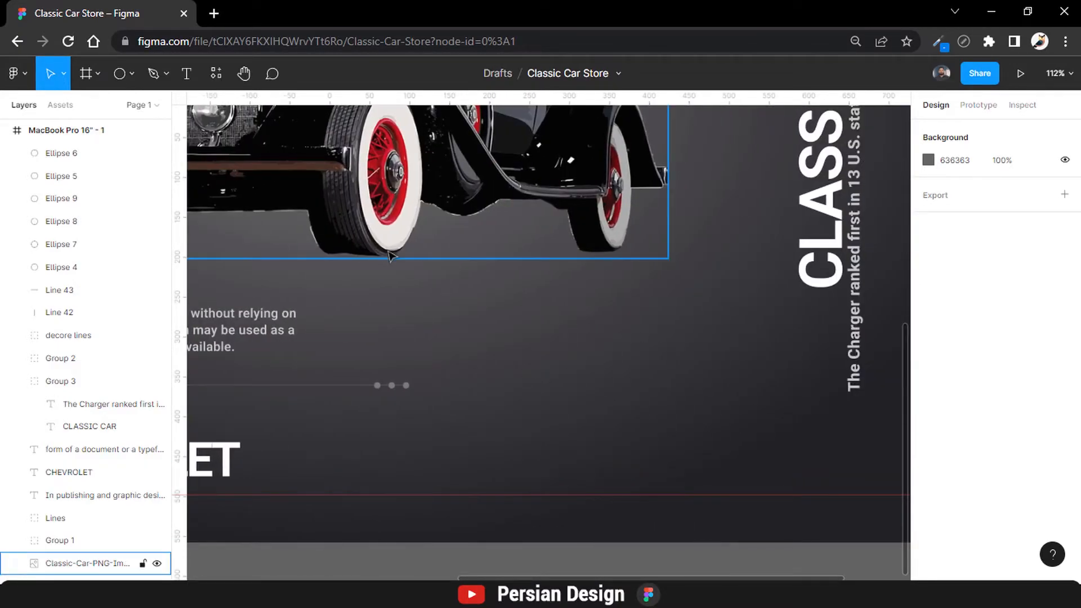
{"action": "left_click", "coordinate": [132, 74]}
{"action": "left_click", "coordinate": [96, 129]}
{"action": "mouse_move", "coordinate": [584, 386]}
{"action": "left_mouse_down"}
{"action": "mouse_move", "coordinate": [596, 480]}
{"action": "mouse_move", "coordinate": [633, 467]}
{"action": "left_mouse_up"}
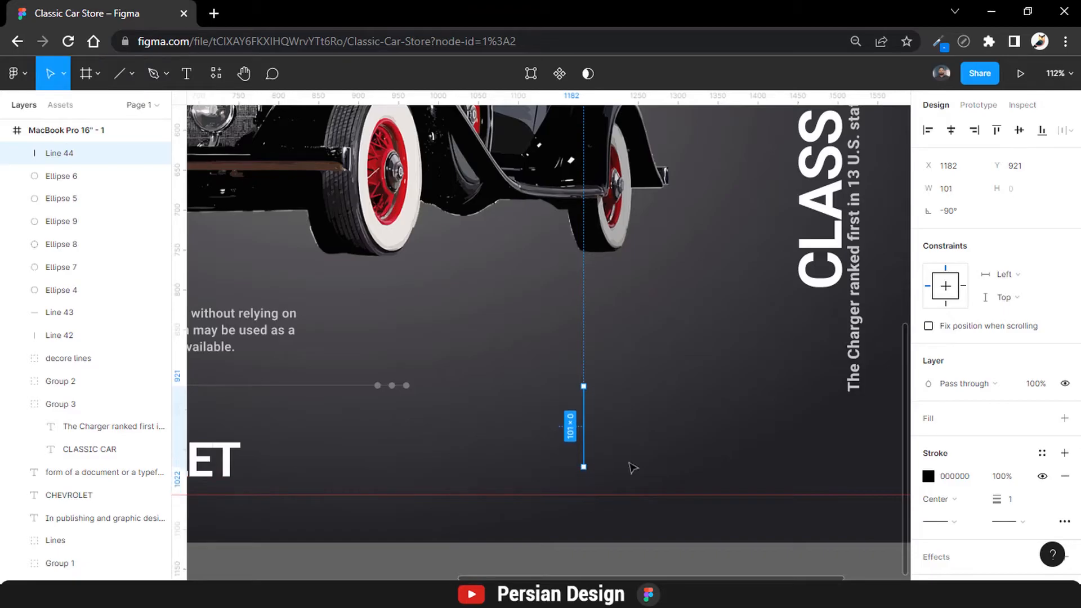
{"action": "left_click", "coordinate": [929, 477]}
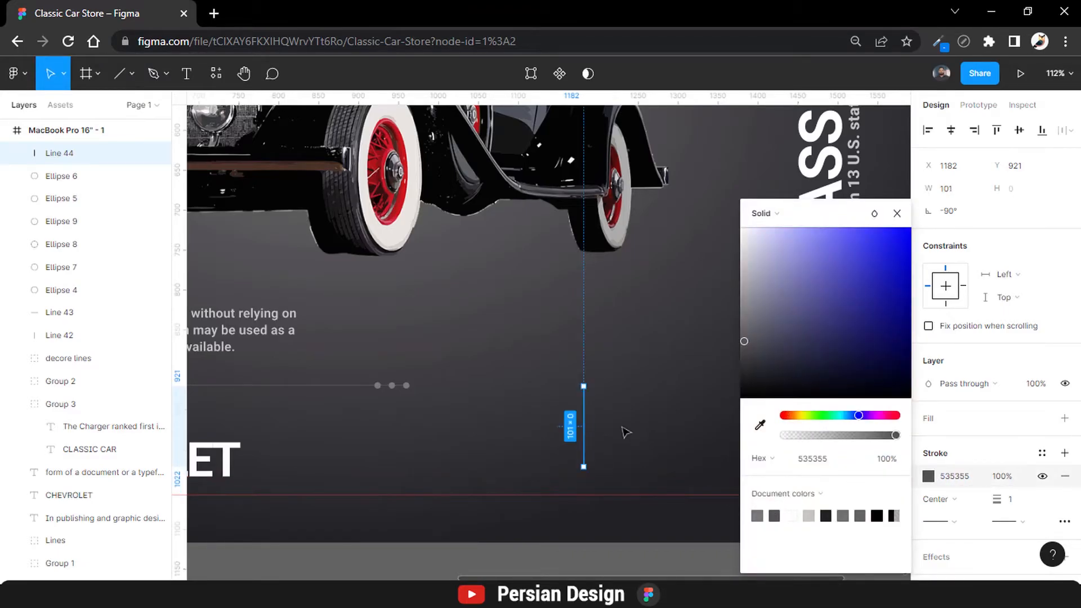
- Duplicate the horizontal line's three dots, move the copies beside the new short line and rotate them 90° into a column
{"action": "left_click", "coordinate": [377, 386]}
{"action": "left_click", "coordinate": [392, 386], "text": "shift"}
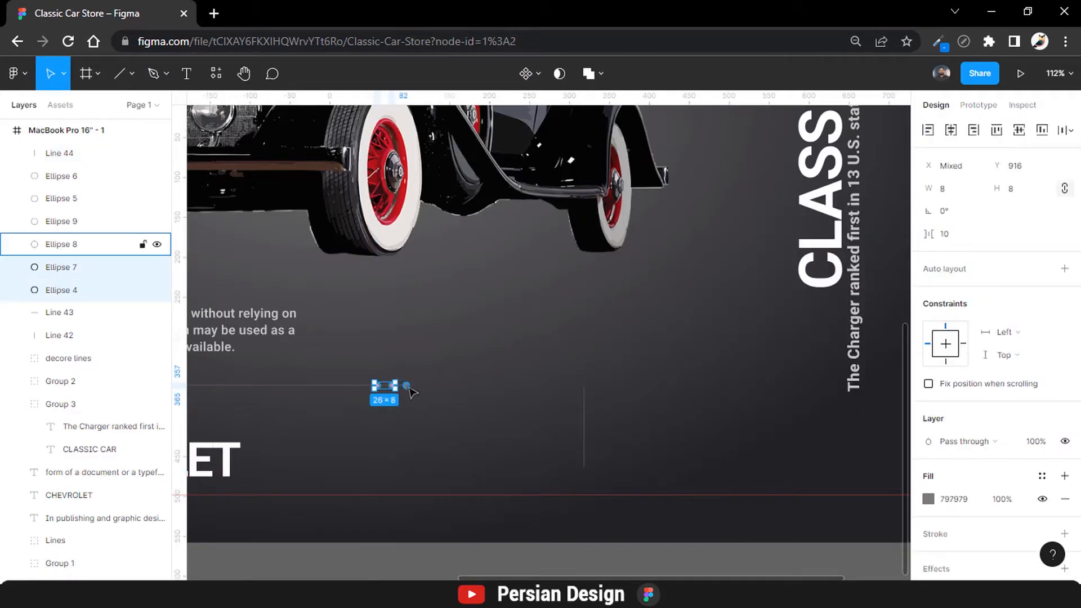
{"action": "left_click", "coordinate": [407, 385], "text": "shift"}
{"action": "key", "text": "ctrl+d"}
{"action": "left_click_drag", "start_coordinate": [397, 389], "coordinate": [524, 363]}
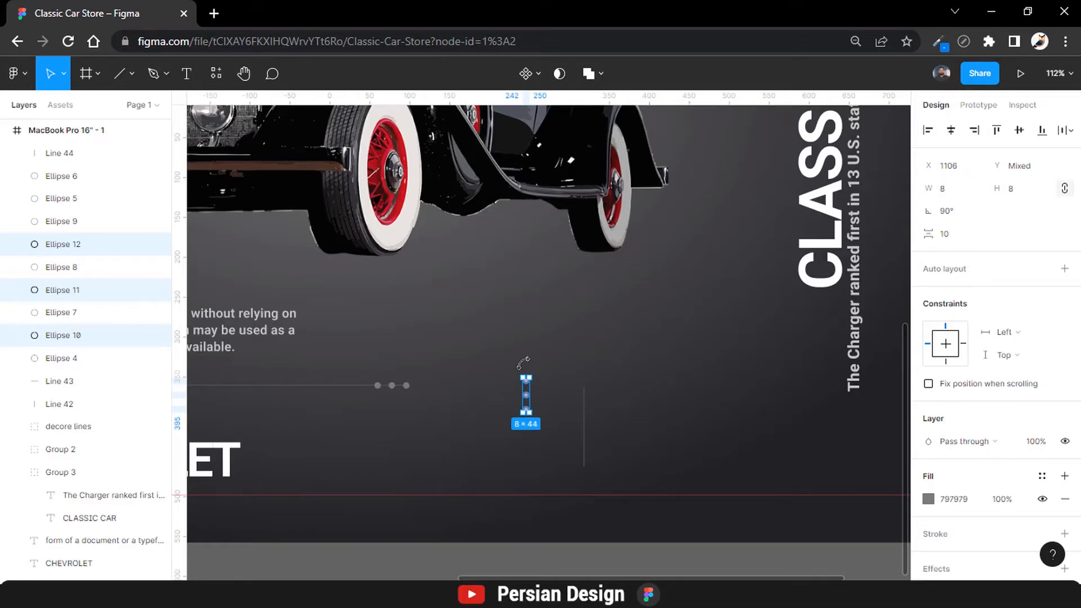
- Set the copied dots' vertical spacing to 6 and place them on the lower end of the short line
{"action": "left_click", "coordinate": [951, 235]}
{"action": "type", "text": "6"}
{"action": "key", "text": "Return"}
{"action": "left_click_drag", "start_coordinate": [531, 396], "coordinate": [589, 457]}
{"action": "left_click", "coordinate": [542, 423]}
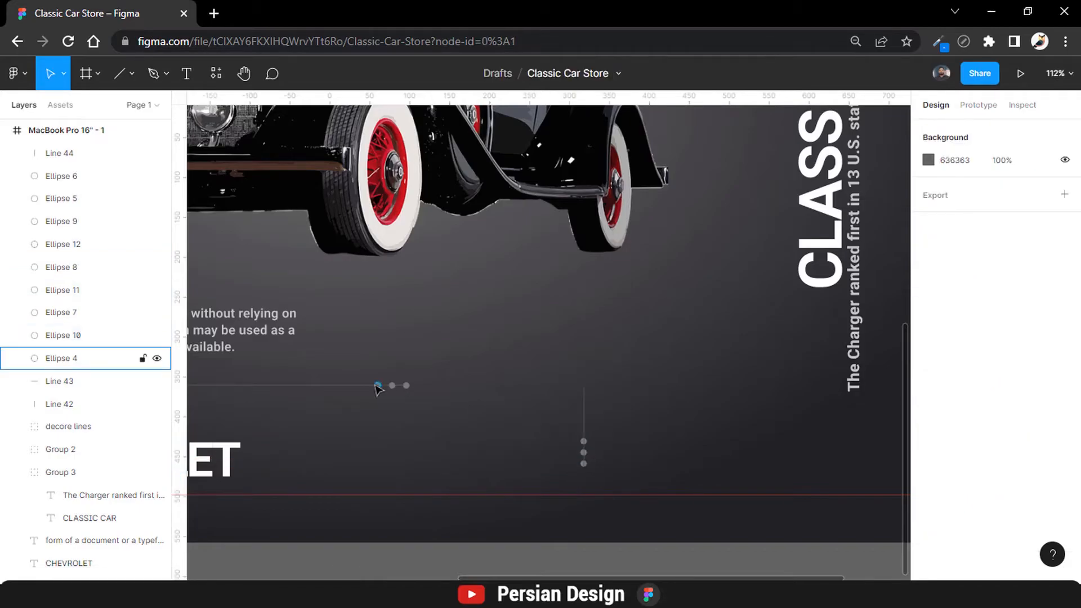
- Group the horizontal line and the long vertical line together with the six dots at their ends
{"action": "left_click", "coordinate": [62, 358]}
{"action": "left_click", "coordinate": [61, 312], "text": "shift"}
{"action": "left_click", "coordinate": [406, 386], "text": "shift"}
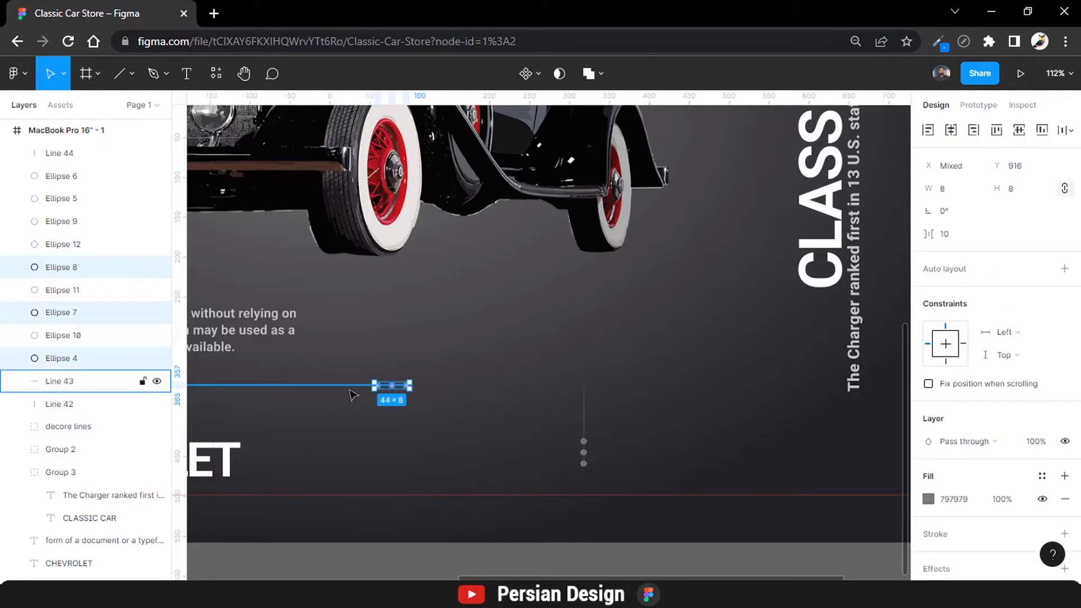
{"action": "left_click", "coordinate": [372, 386], "text": "shift"}
{"action": "scroll", "coordinate": [350, 394], "scroll_direction": "left", "scroll_amount": 6}
{"action": "scroll", "coordinate": [351, 394], "scroll_direction": "left", "scroll_amount": 5}
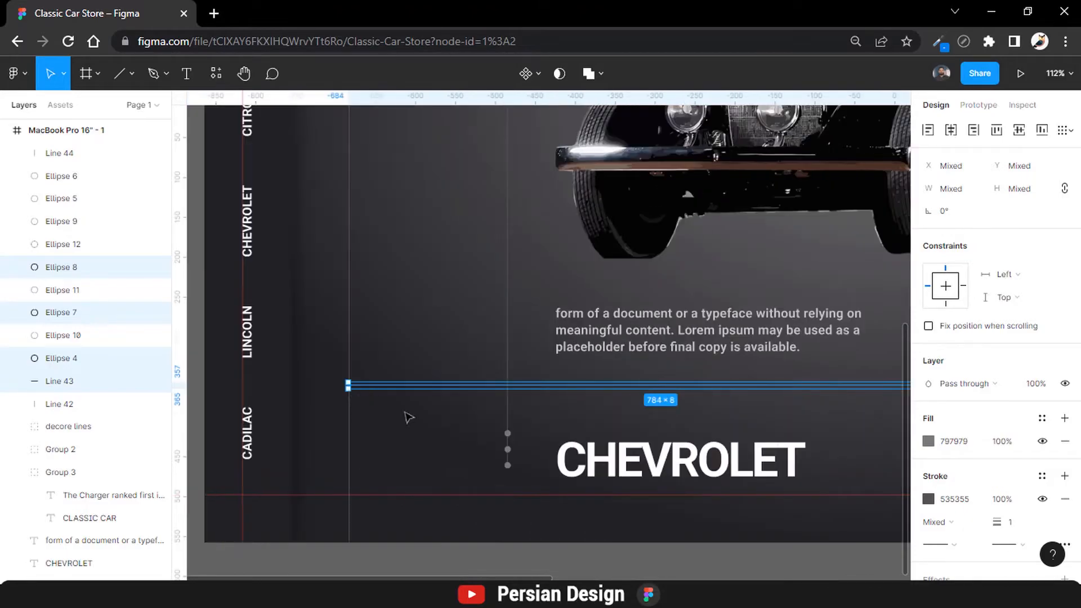
{"action": "left_click", "coordinate": [507, 434], "text": "shift"}
{"action": "left_click", "coordinate": [508, 449], "text": "shift"}
{"action": "left_click", "coordinate": [507, 465], "text": "shift"}
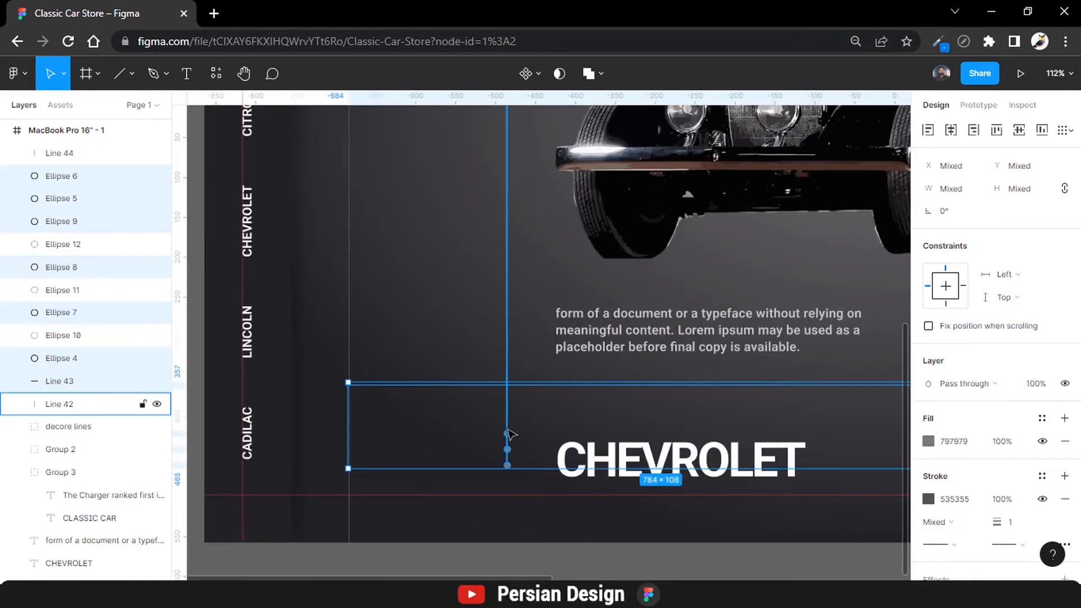
{"action": "key", "text": "ctrl+g"}
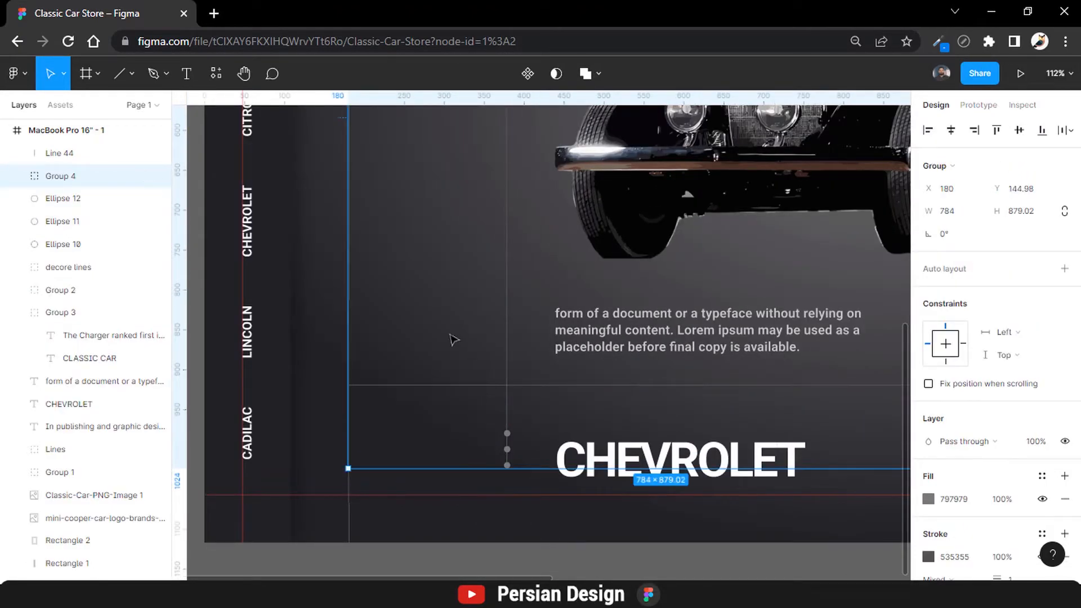
{"action": "scroll", "coordinate": [525, 328], "scroll_direction": "down", "scroll_amount": 1}
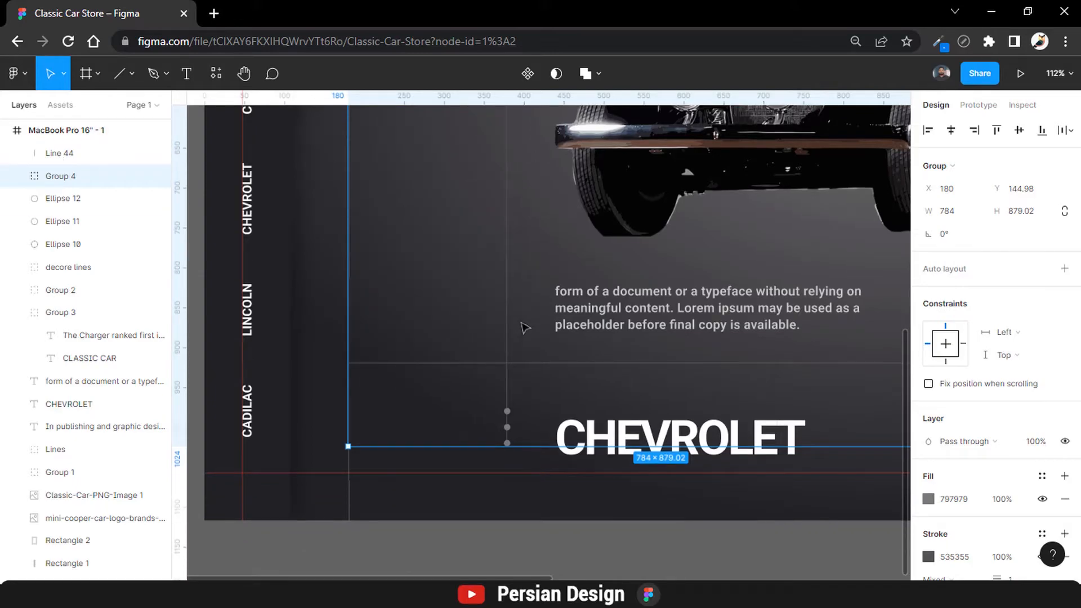
{"action": "scroll", "coordinate": [525, 328], "scroll_direction": "right", "scroll_amount": 10}
{"action": "left_click", "coordinate": [644, 345]}
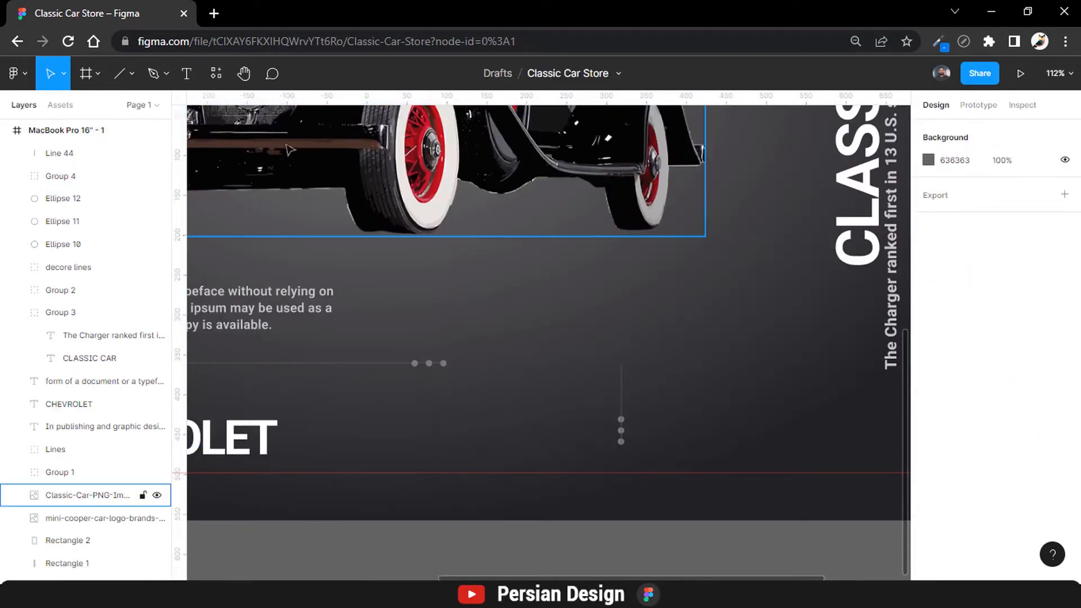
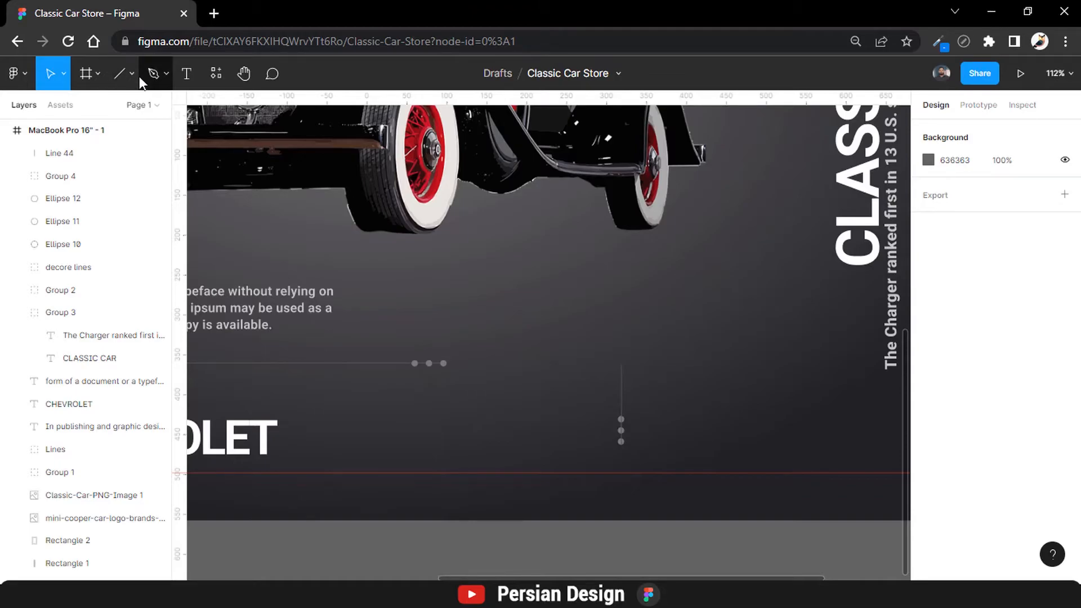
- Move the short vertical line beneath its three dots in the layer order and group the line with the dots
{"action": "left_click", "coordinate": [623, 389]}
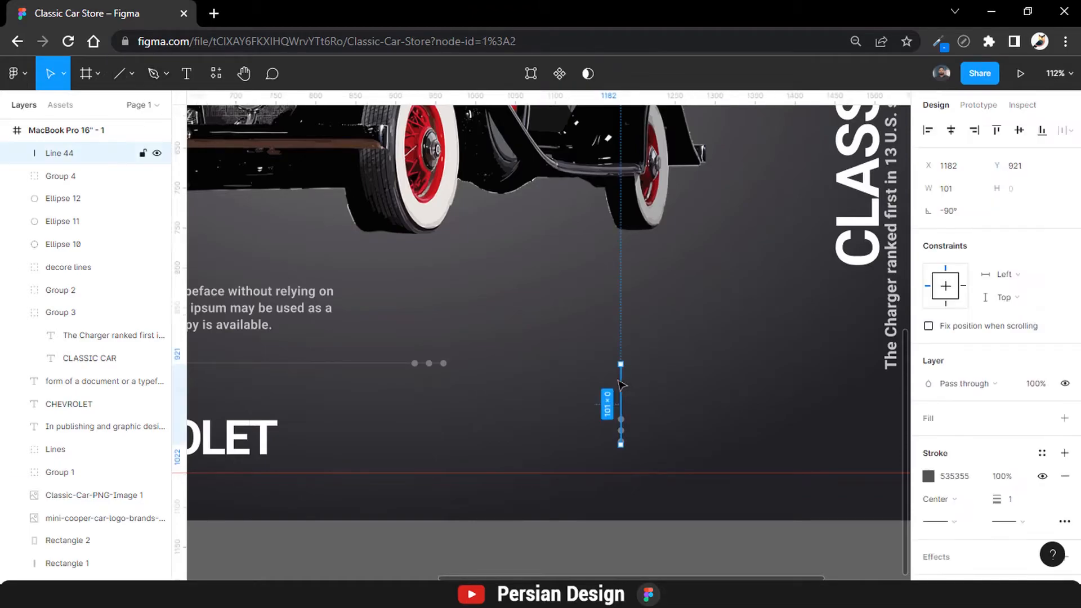
{"action": "left_click_drag", "start_coordinate": [79, 159], "coordinate": [80, 254]}
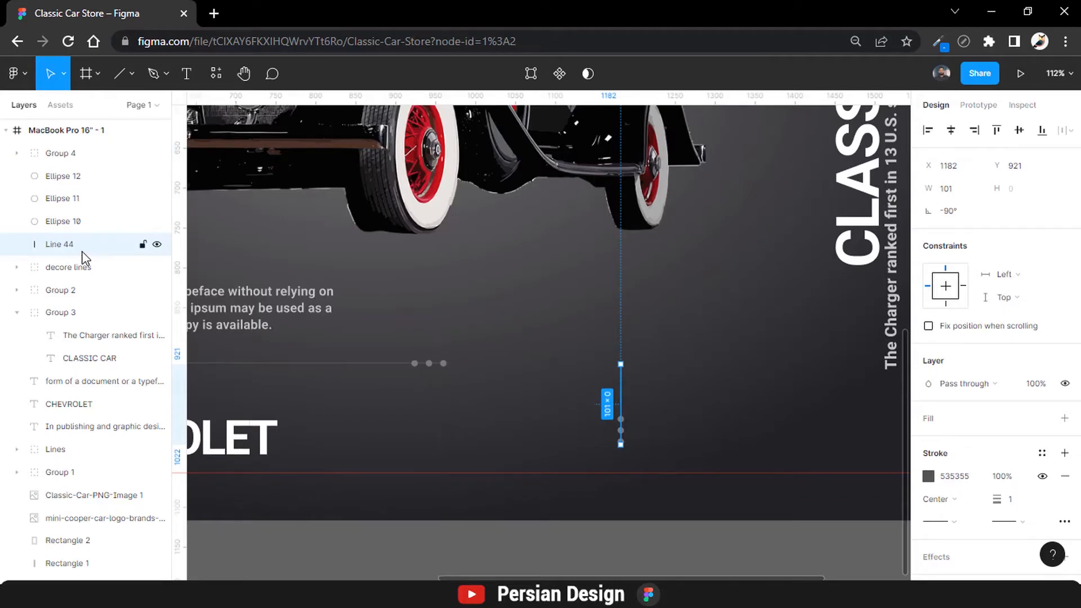
{"action": "left_click", "coordinate": [560, 274]}
{"action": "left_click", "coordinate": [60, 178]}
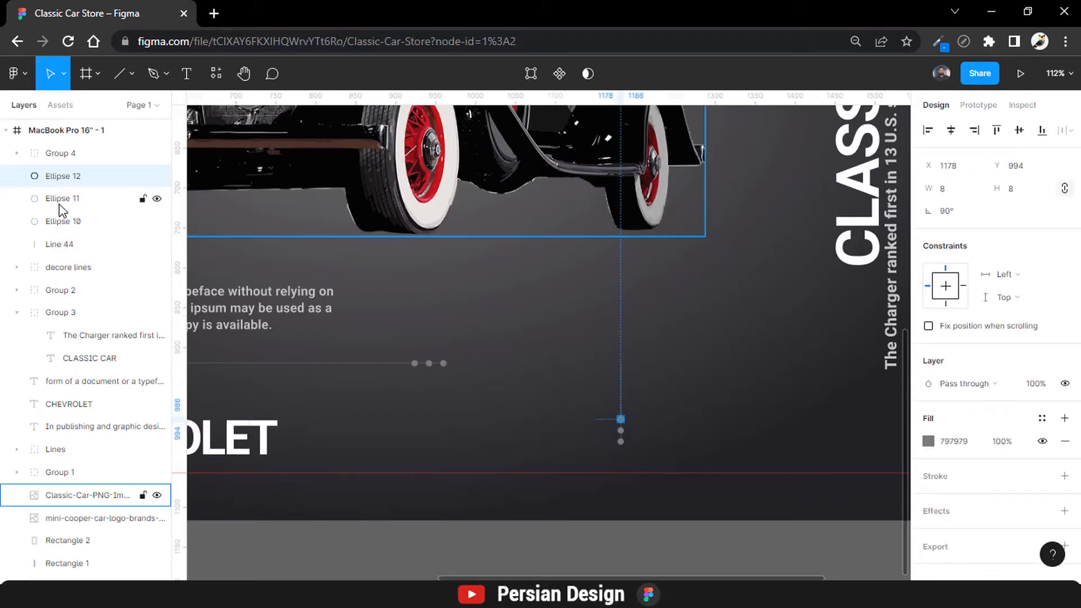
{"action": "left_click", "coordinate": [62, 244], "text": "shift"}
{"action": "key", "text": "ctrl+g"}
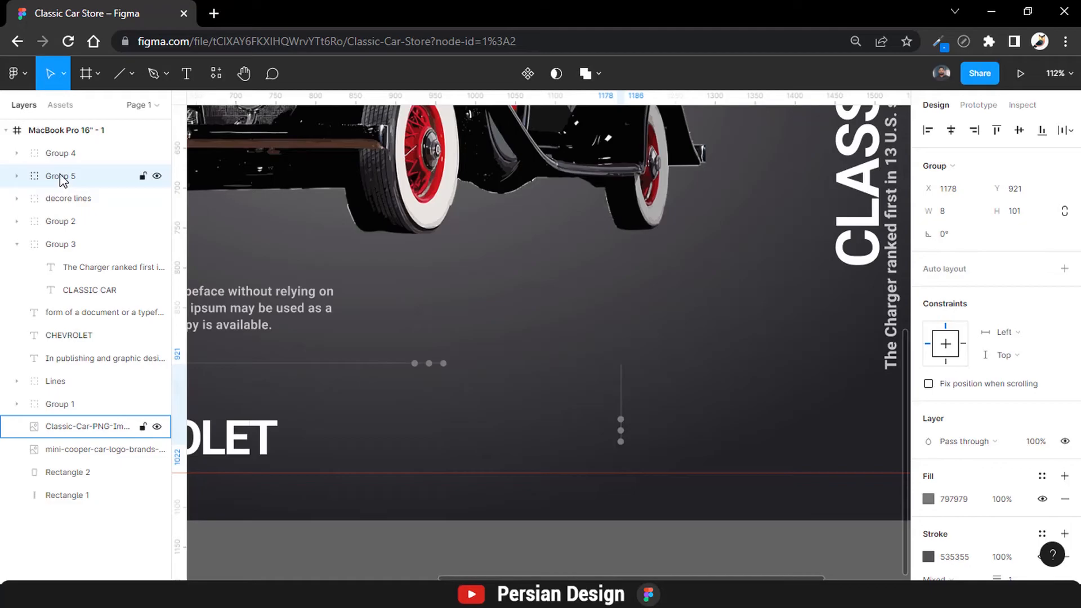
- Rename the short line's new group "scroll line" and move it above Group 4 in the layer order
{"action": "double_click", "coordinate": [61, 177]}
{"action": "type", "text": "sd"}
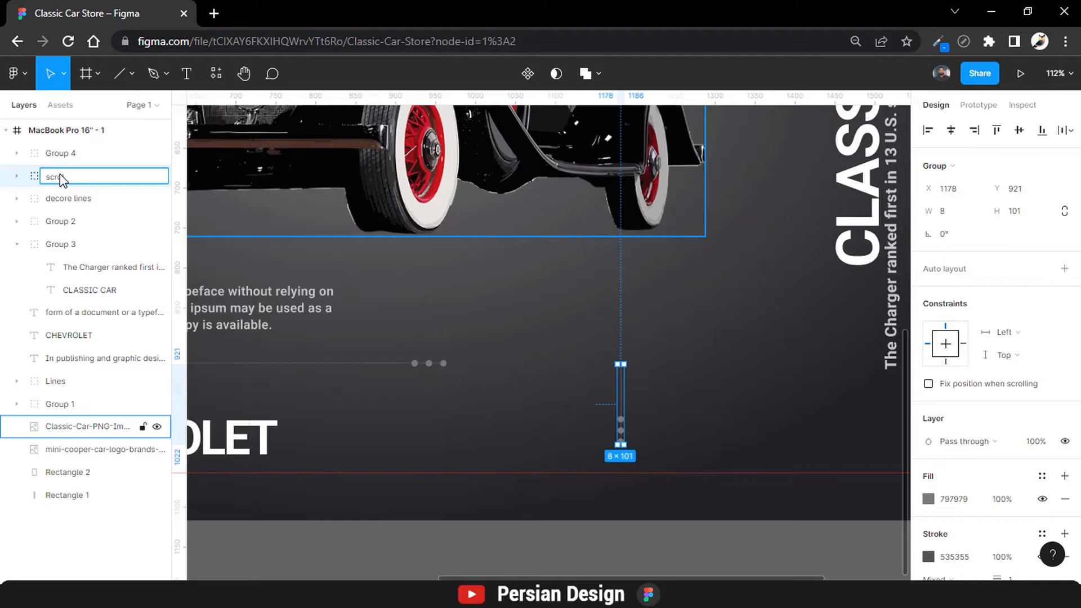
{"action": "key", "text": "Return"}
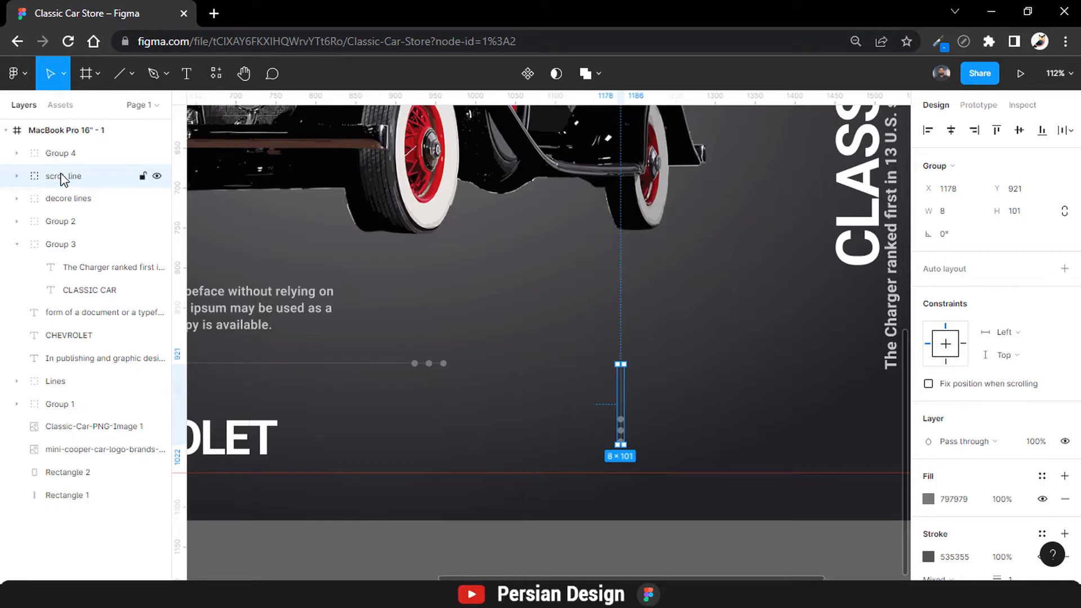
{"action": "left_click_drag", "start_coordinate": [62, 179], "coordinate": [59, 150]}
{"action": "left_click", "coordinate": [60, 179]}
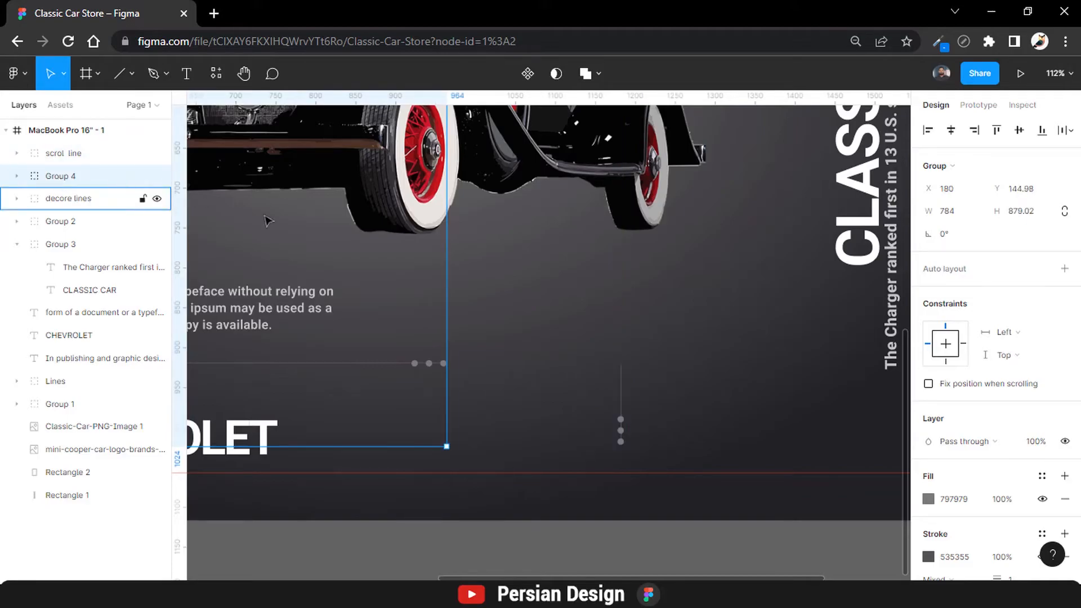
- Add the text "Scroll Down" at the short line's upper end with a font size of 12
{"action": "key", "text": "t"}
{"action": "left_click", "coordinate": [600, 358]}
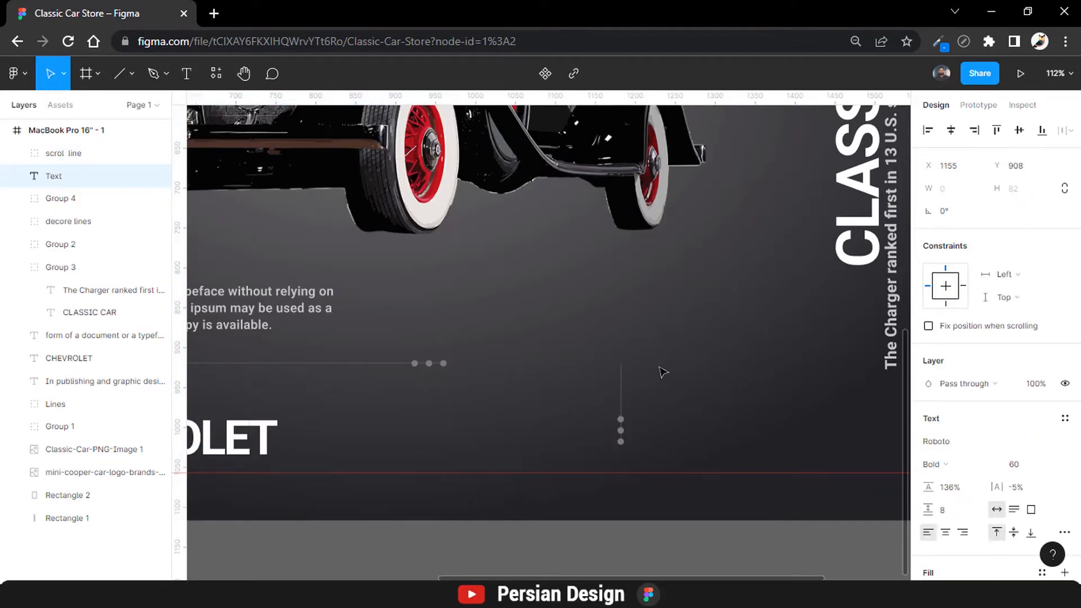
{"action": "type", "text": "Sc"}
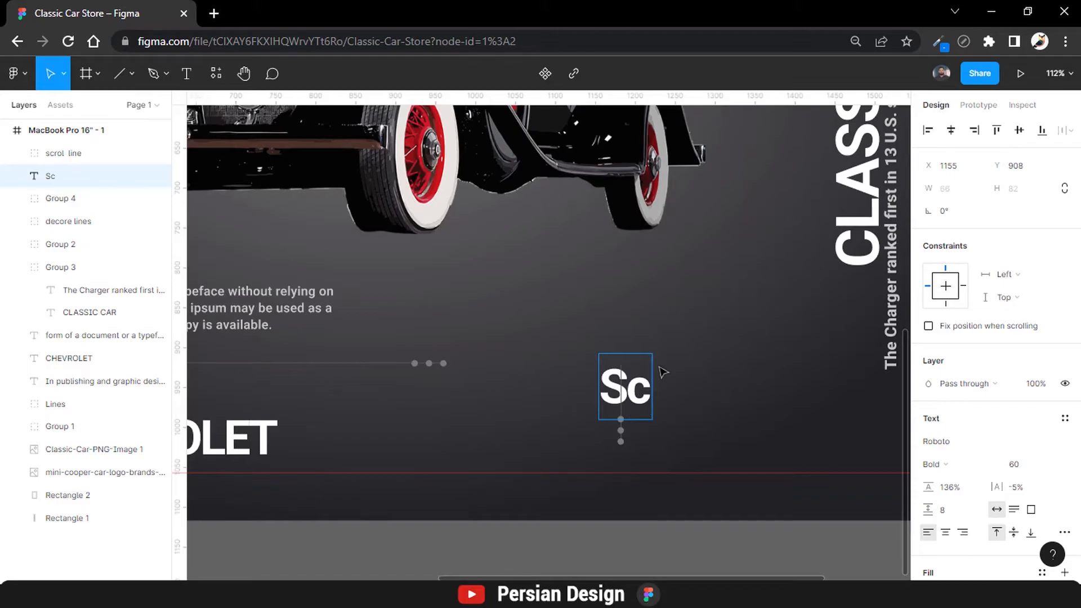
{"action": "type", "text": "roll Down"}
{"action": "key", "text": "ctrl+a"}
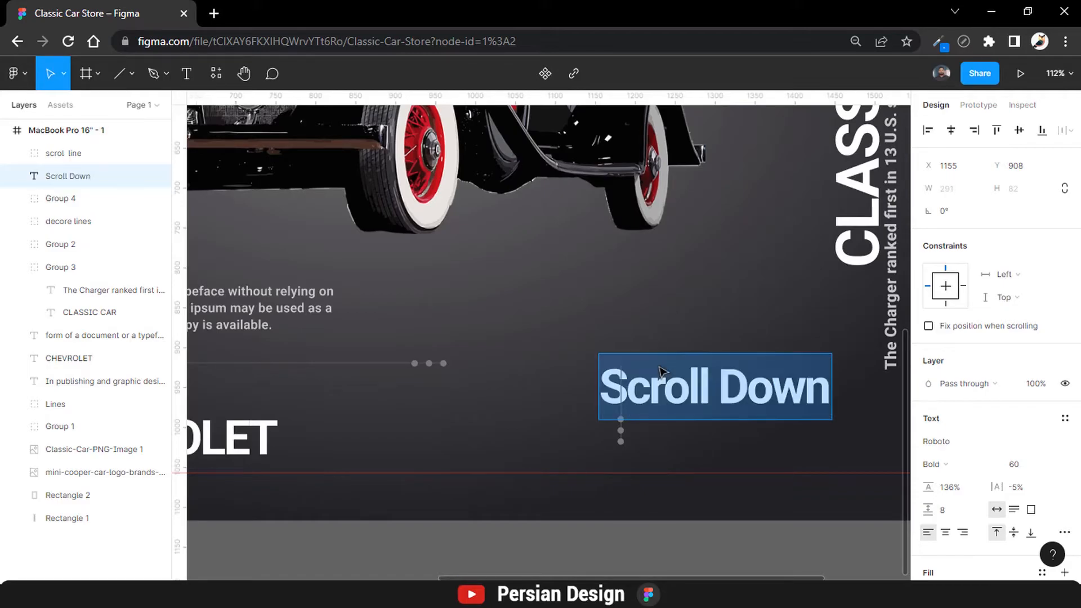
{"action": "left_click", "coordinate": [1022, 463]}
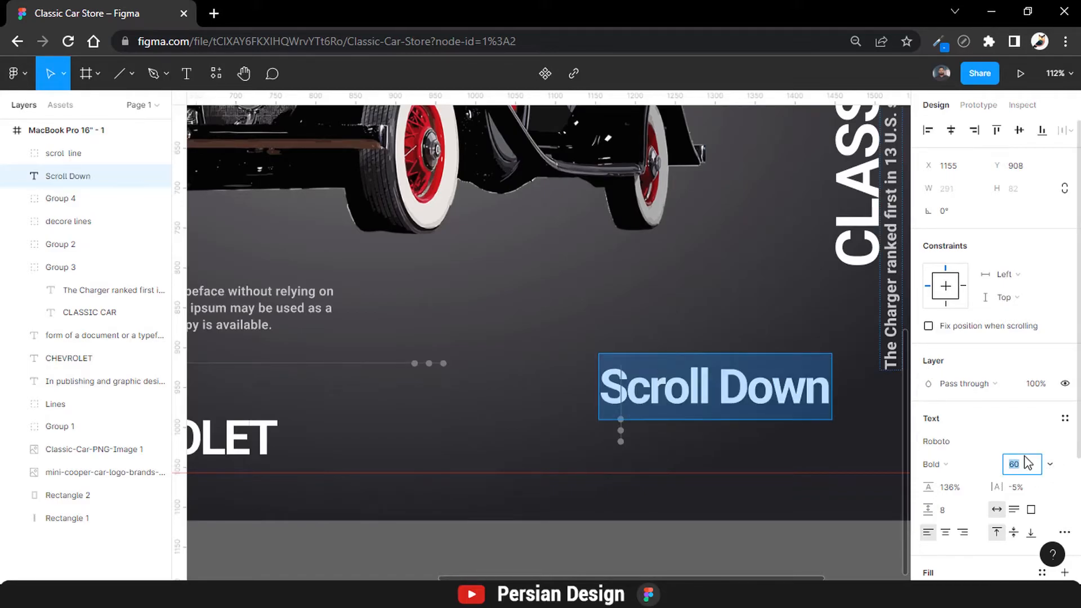
{"action": "type", "text": "12"}
{"action": "key", "text": "Return"}
- Set the Scroll Down text's fill to 797979 and centre it above the short dotted line with a gap of 6
{"action": "scroll", "coordinate": [924, 404], "scroll_direction": "down", "scroll_amount": 3}
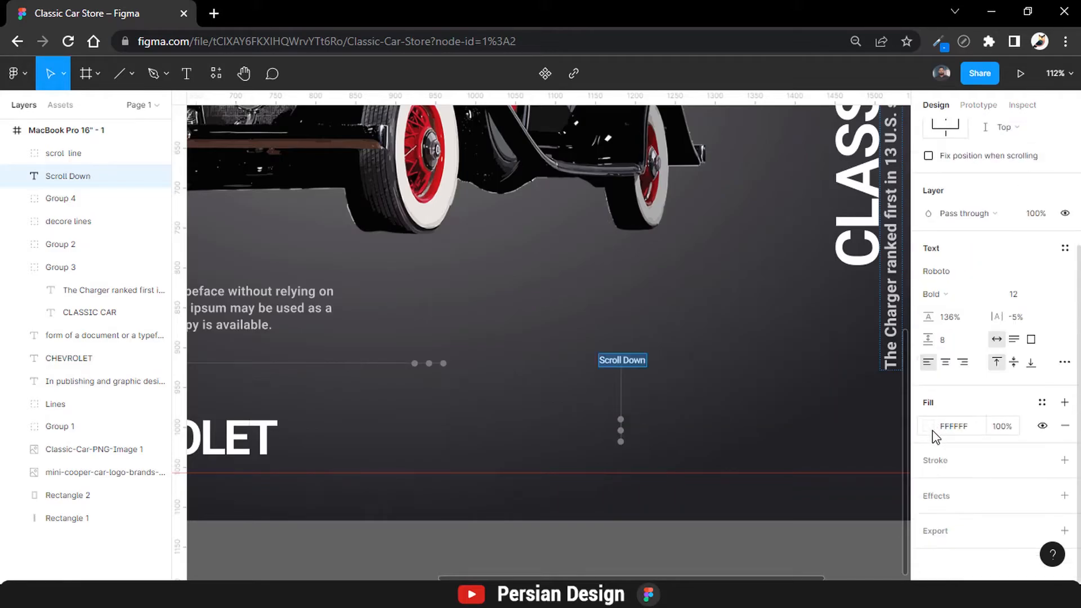
{"action": "left_click", "coordinate": [928, 427]}
{"action": "left_click", "coordinate": [758, 516]}
{"action": "key", "text": "Escape"}
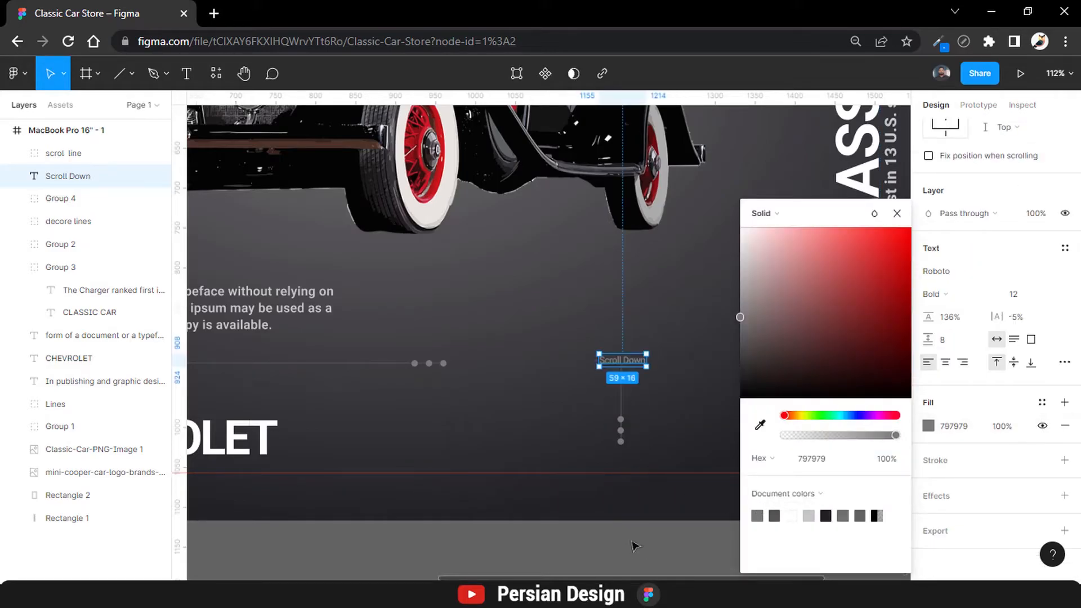
{"action": "left_click", "coordinate": [620, 405], "text": "shift"}
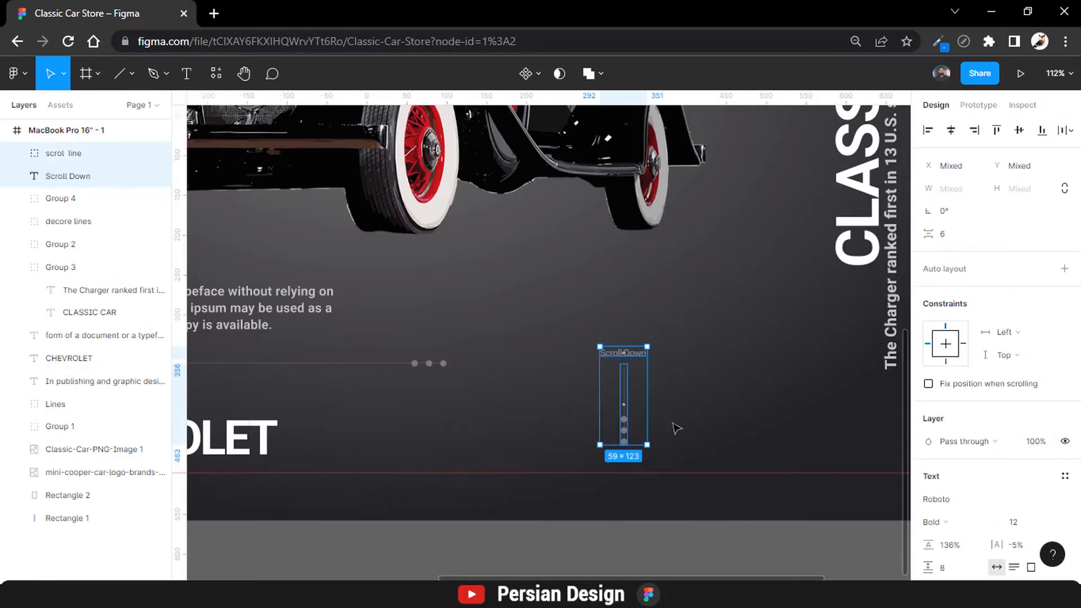
{"action": "left_click", "coordinate": [675, 527]}
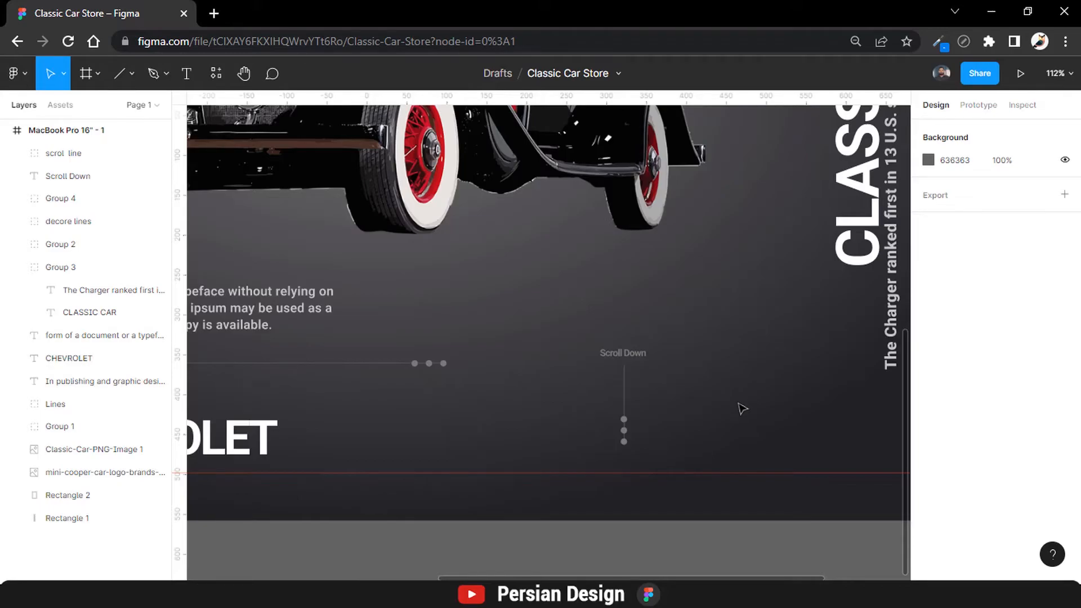
- Duplicate the hatched "decore lines" group and place the copy below and to the right of the car's rear wheel
{"action": "key", "text": "shift+1"}
{"action": "left_click", "coordinate": [342, 248]}
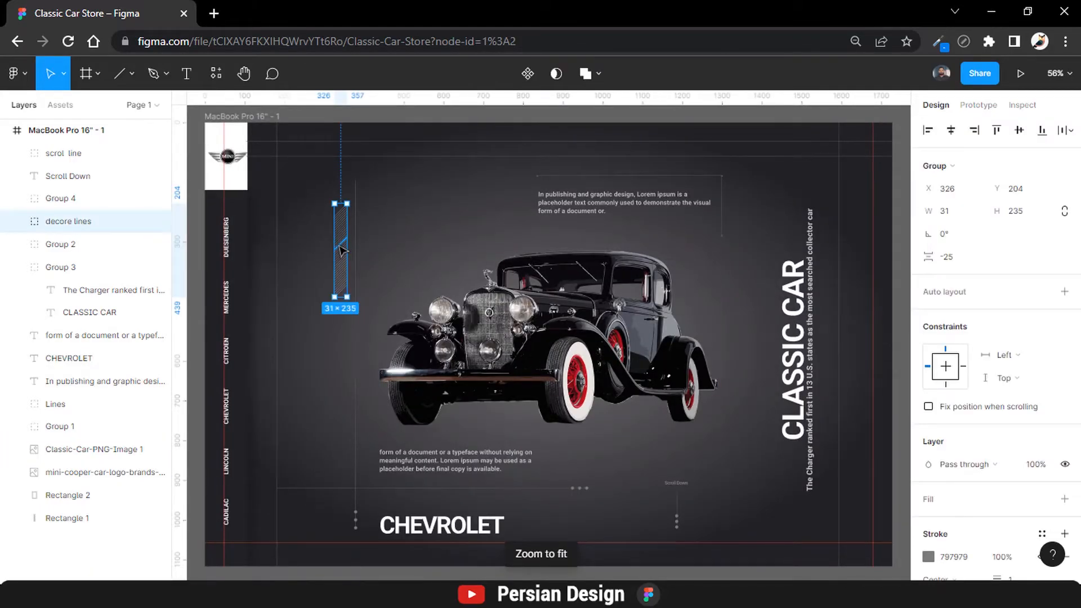
{"action": "key", "text": "ctrl+d"}
{"action": "left_click_drag", "start_coordinate": [341, 247], "coordinate": [748, 448]}
- Shorten the copied hatched strip by deleting Line 7 through Line 15, and collapse its group in the layer list
{"action": "double_click", "coordinate": [745, 416]}
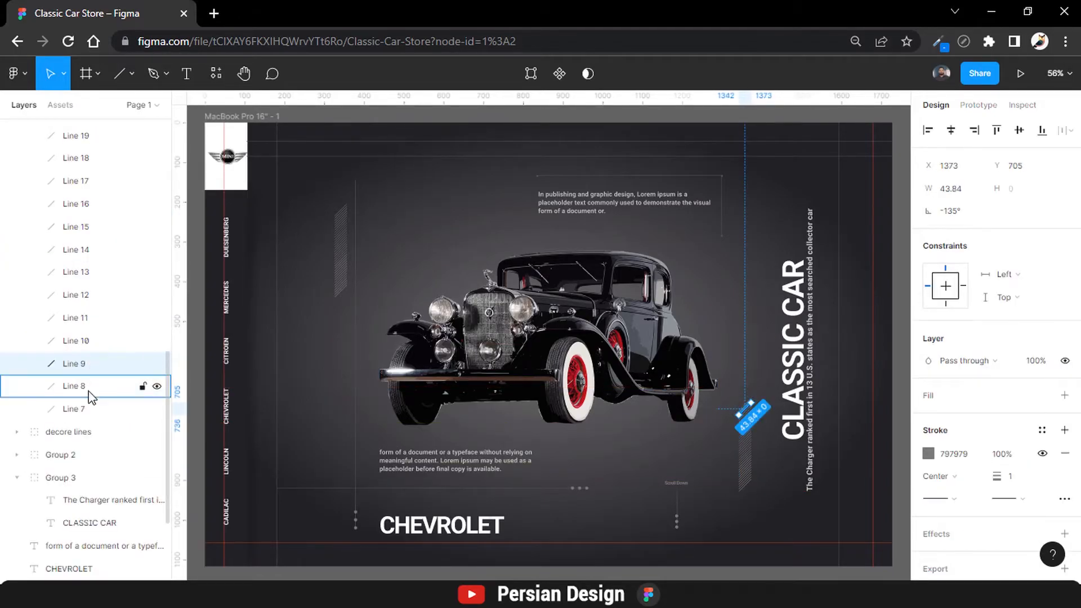
{"action": "left_click", "coordinate": [76, 409]}
{"action": "left_click", "coordinate": [87, 236], "text": "shift"}
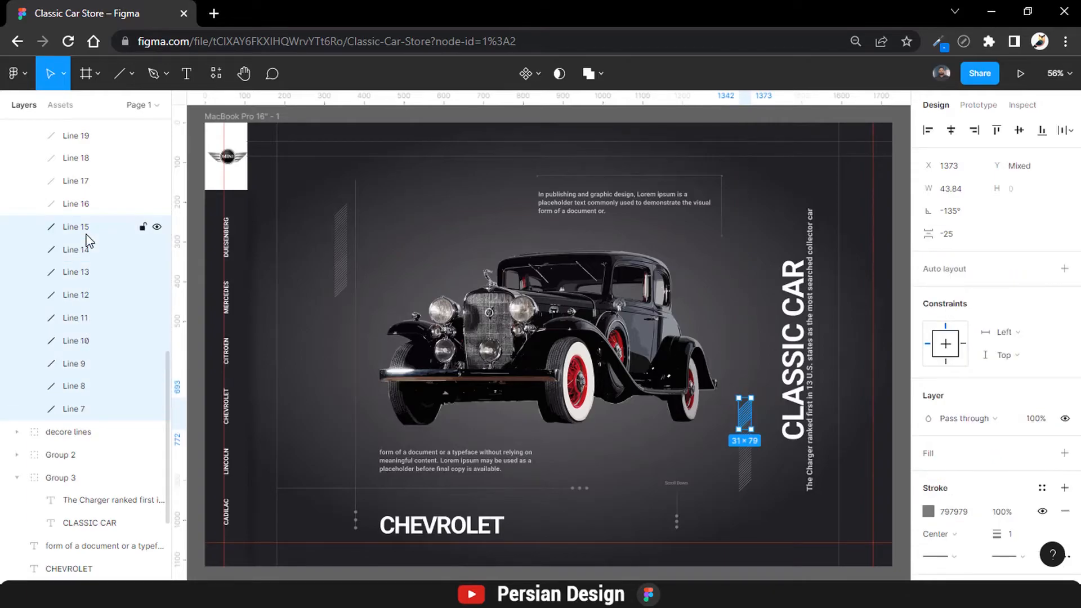
{"action": "key", "text": "Delete"}
{"action": "scroll", "coordinate": [771, 486], "scroll_direction": "right", "scroll_amount": 3}
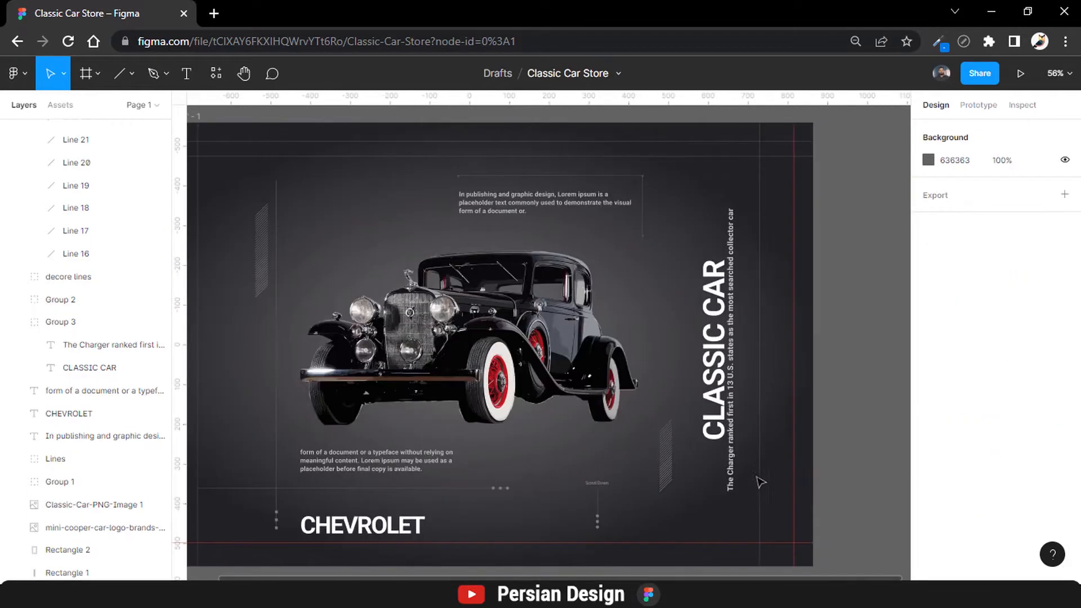
{"action": "scroll", "coordinate": [78, 225], "scroll_direction": "up", "scroll_amount": 10}
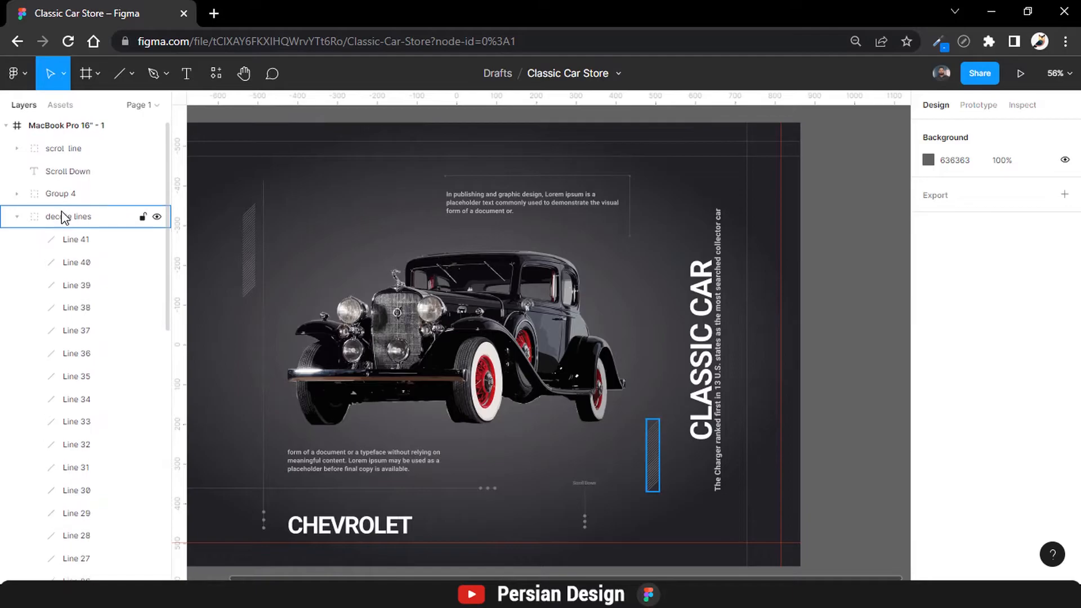
{"action": "left_click", "coordinate": [16, 217]}
- Draw a vertical line about 284 long beside the copied hatched strip and set its stroke to 535355
{"action": "scroll", "coordinate": [664, 466], "scroll_direction": "up", "scroll_amount": 5}
{"action": "scroll", "coordinate": [647, 437], "scroll_direction": "up", "scroll_amount": 2}
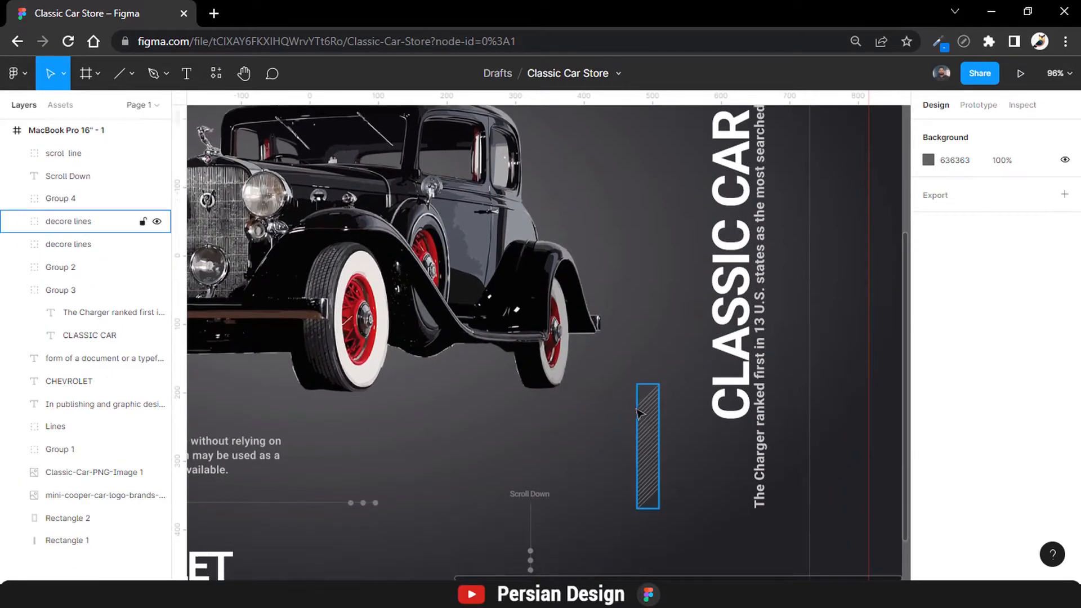
{"action": "key", "text": "l"}
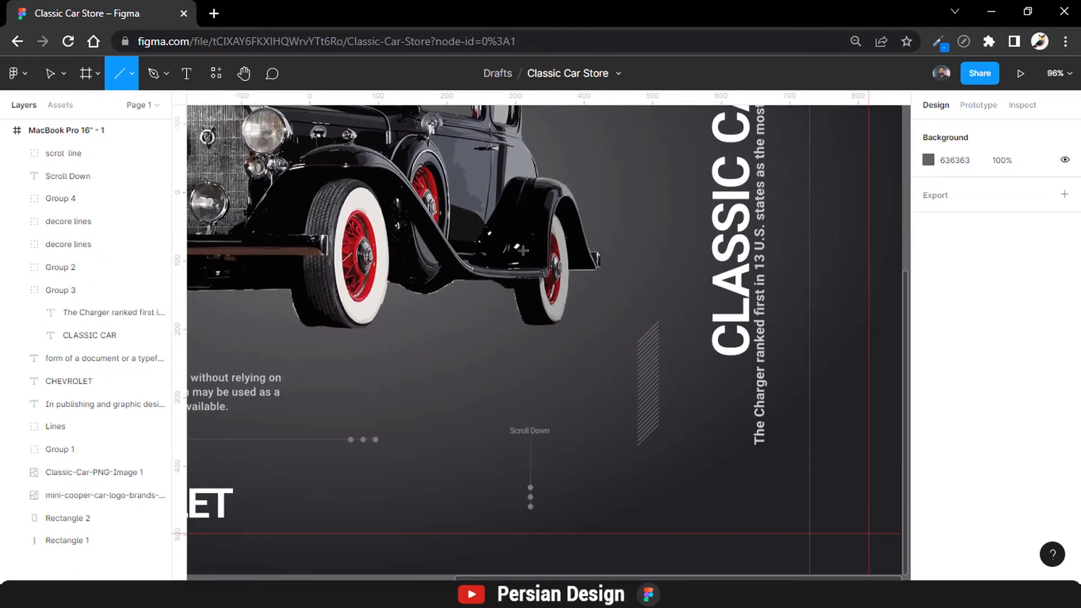
{"action": "left_click_drag", "start_coordinate": [648, 322], "coordinate": [651, 533]}
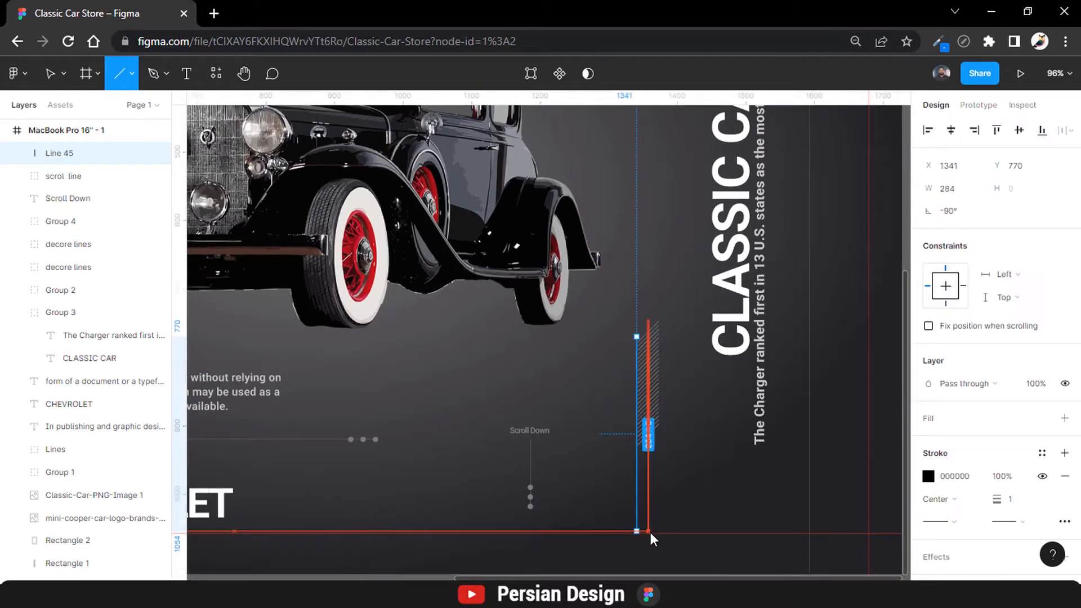
{"action": "scroll", "coordinate": [952, 439], "scroll_direction": "down", "scroll_amount": 1}
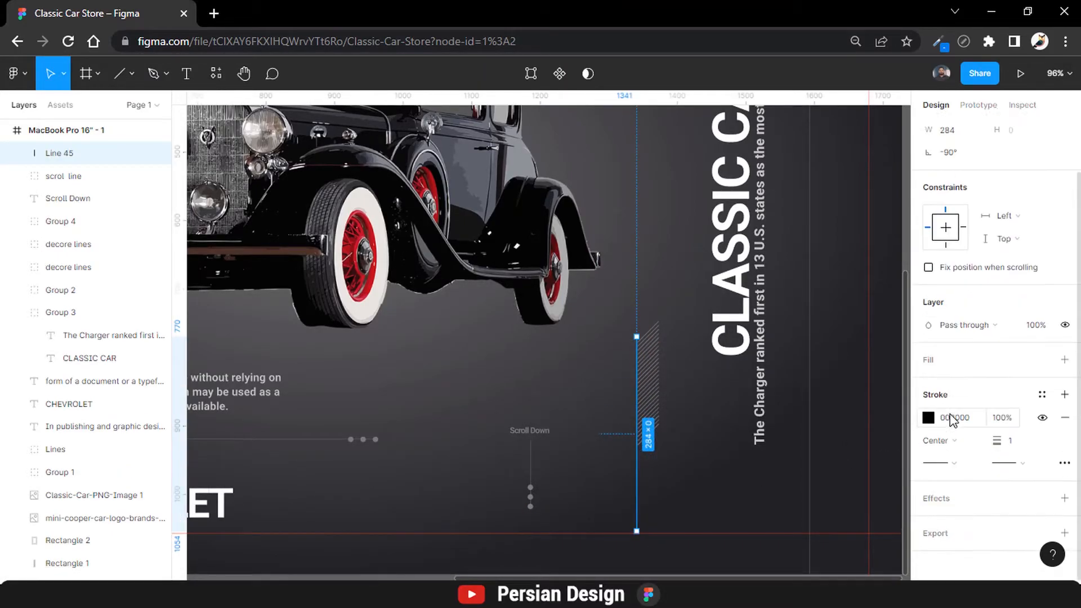
{"action": "left_click", "coordinate": [929, 417]}
{"action": "left_click", "coordinate": [775, 515]}
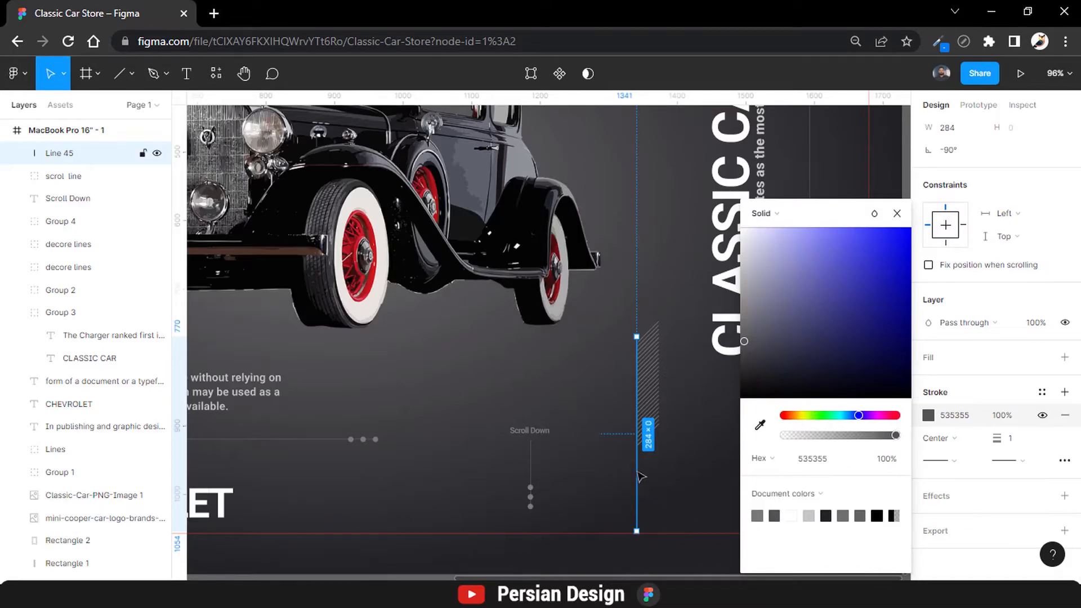
- Snap the new vertical line to the hatched strip's left edge and shorten it to about 227
{"action": "left_click_drag", "start_coordinate": [639, 467], "coordinate": [653, 489]}
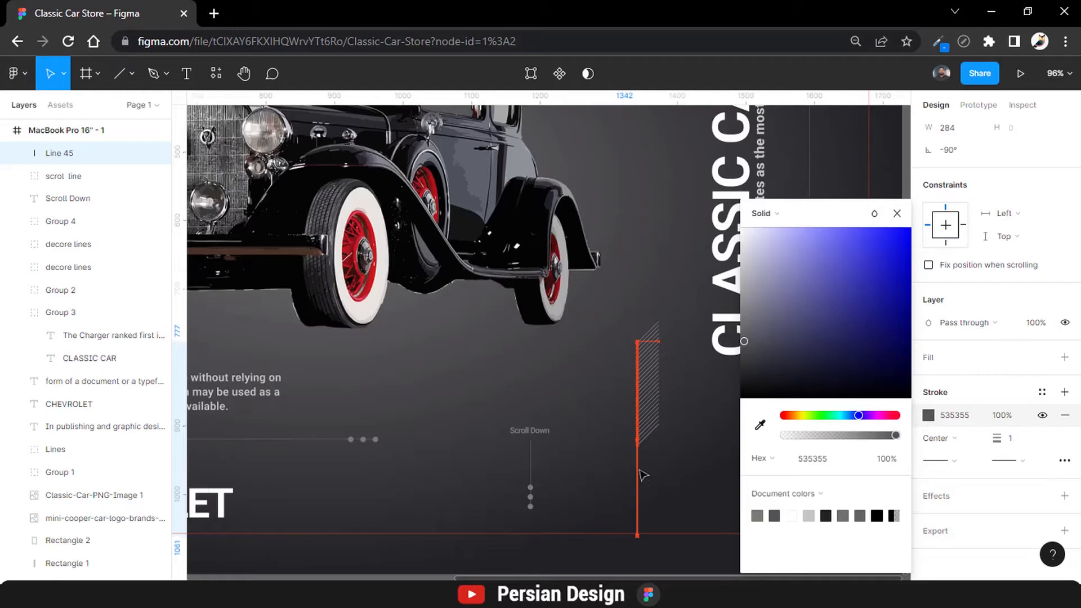
{"action": "left_click", "coordinate": [659, 491]}
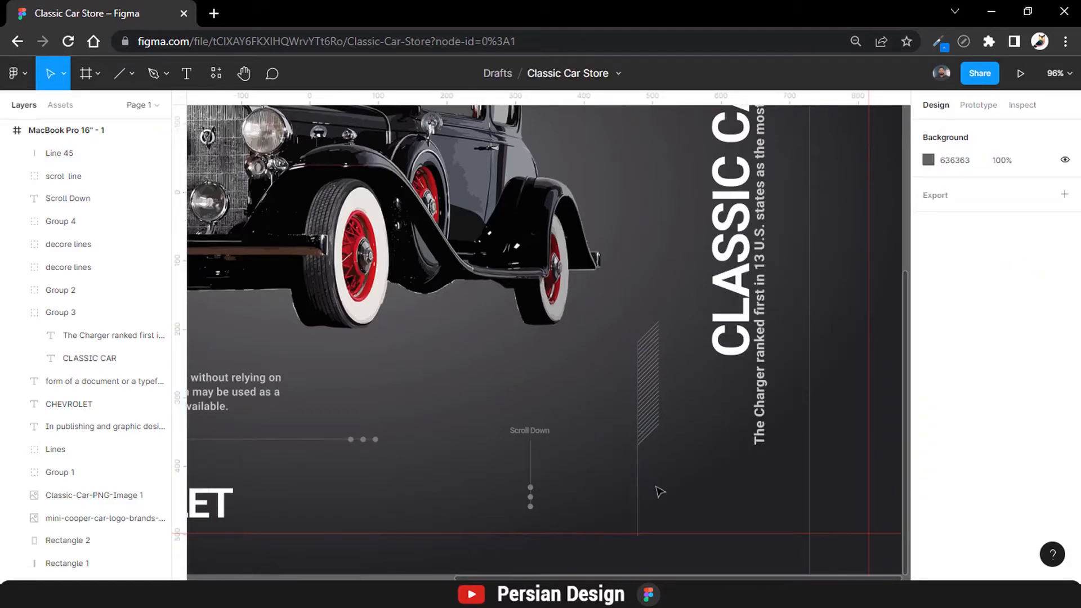
{"action": "left_click", "coordinate": [638, 530]}
{"action": "left_click_drag", "start_coordinate": [638, 533], "coordinate": [642, 499]}
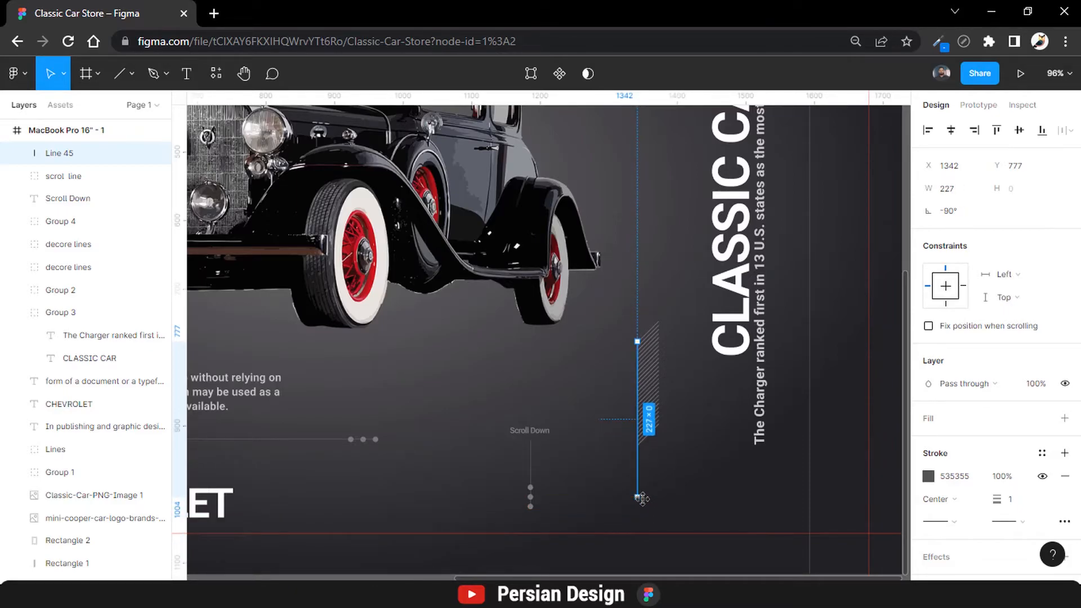
- Set the font size of the vertical "The Charger ranked first" tagline to 16
{"action": "left_click", "coordinate": [761, 423]}
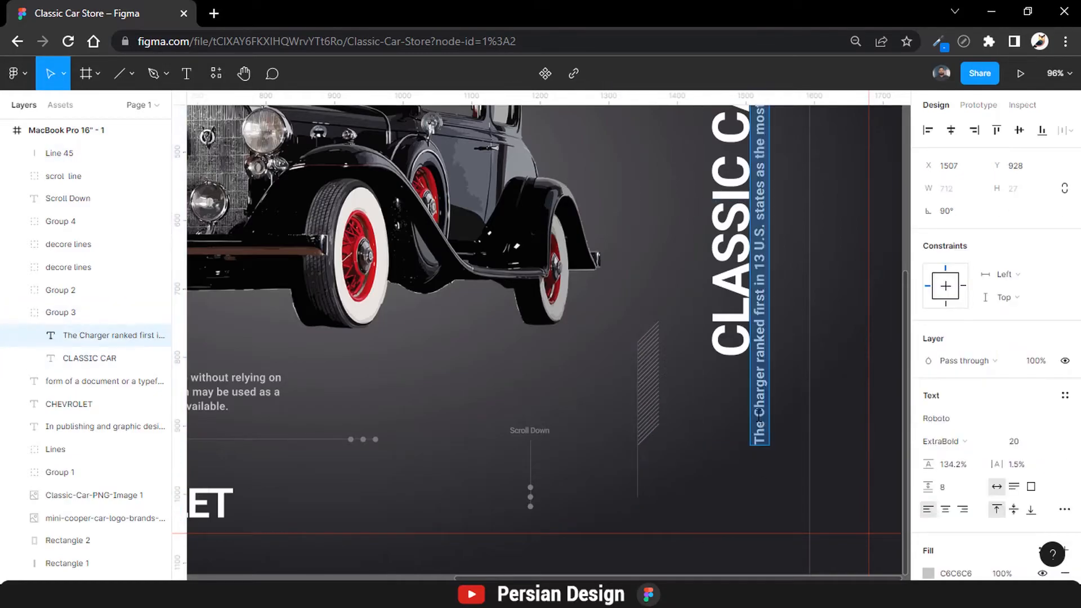
{"action": "left_click", "coordinate": [1016, 442]}
{"action": "type", "text": "1"}
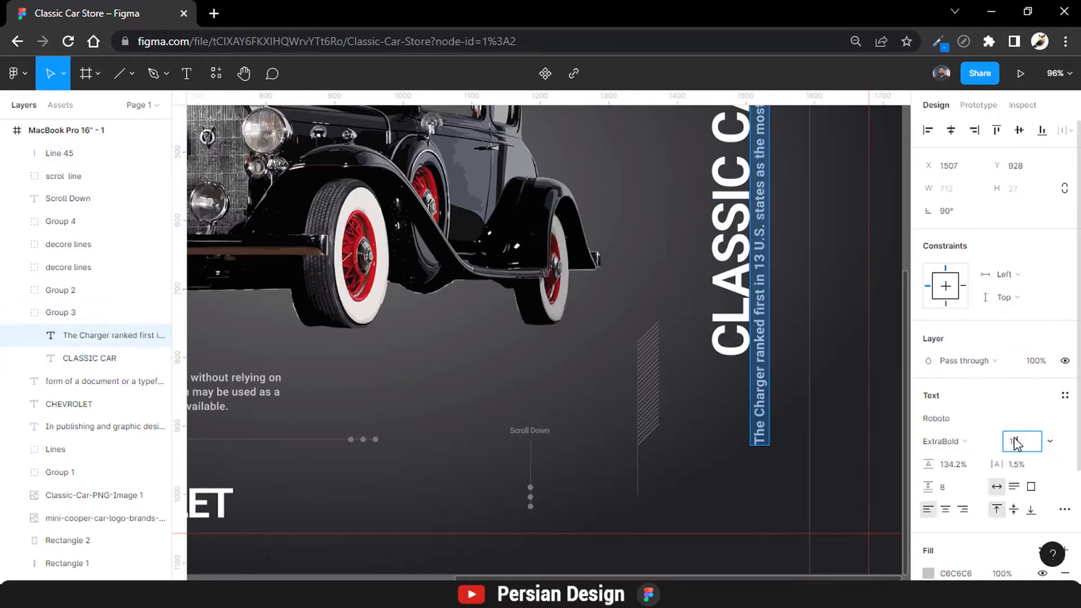
{"action": "type", "text": "6"}
{"action": "key", "text": "Return"}
{"action": "key", "text": "Return"}
{"action": "key", "text": "ctrl+z"}
- Centre the CLASSIC CAR heading vertically against its tagline and move their group to about X 1449, Y 907
{"action": "left_click", "coordinate": [731, 449]}
{"action": "left_click", "coordinate": [737, 285], "text": "shift"}
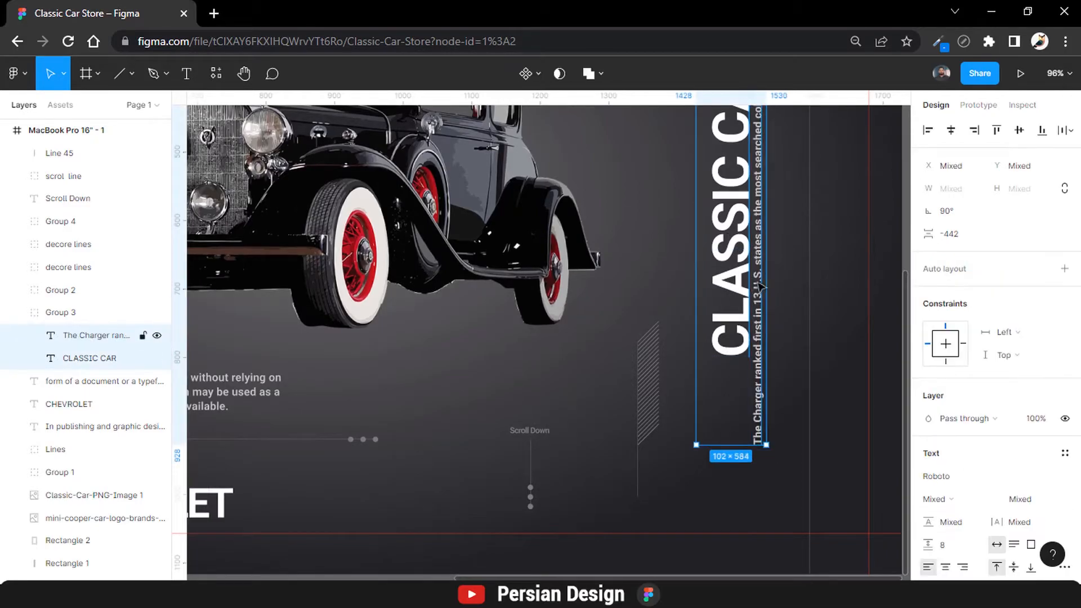
{"action": "left_click", "coordinate": [760, 287], "text": "shift"}
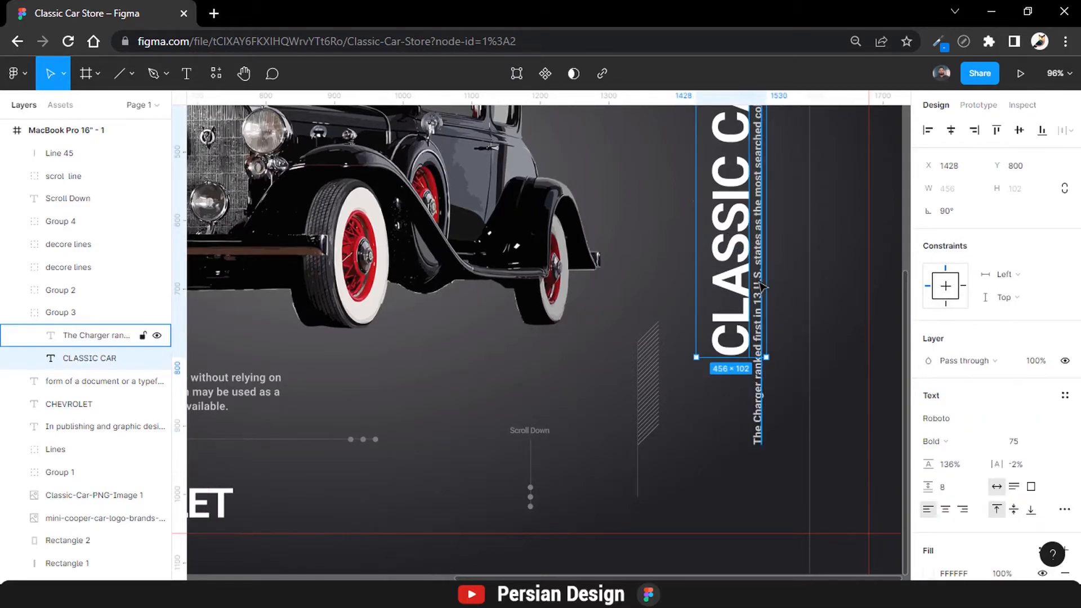
{"action": "scroll", "coordinate": [541, 338], "scroll_direction": "up", "scroll_amount": 3}
{"action": "left_click", "coordinate": [1019, 133]}
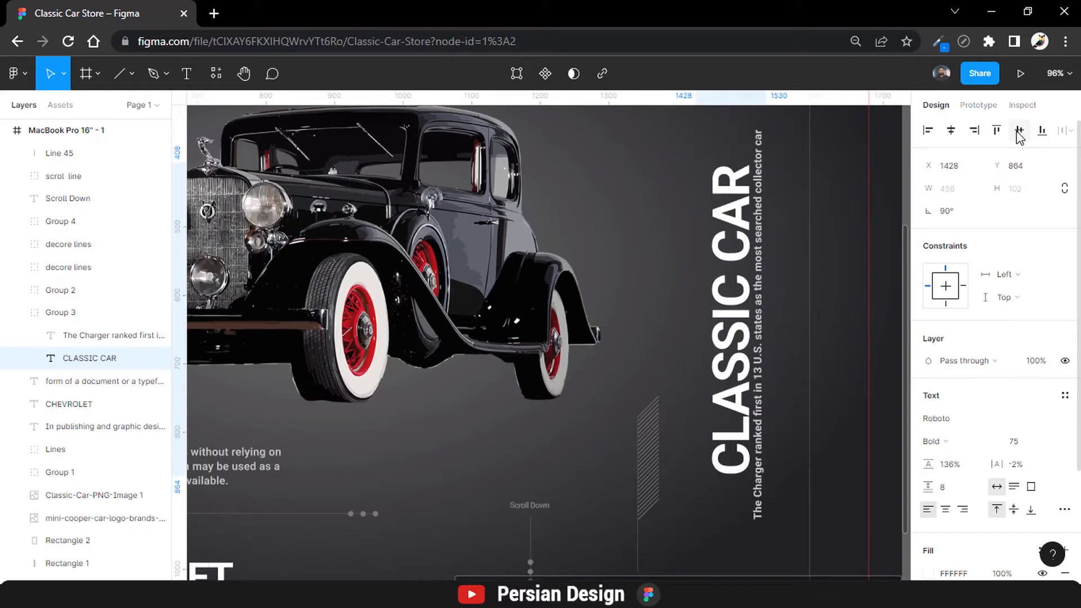
{"action": "left_click", "coordinate": [654, 242]}
{"action": "left_click_drag", "start_coordinate": [739, 242], "coordinate": [756, 223]}
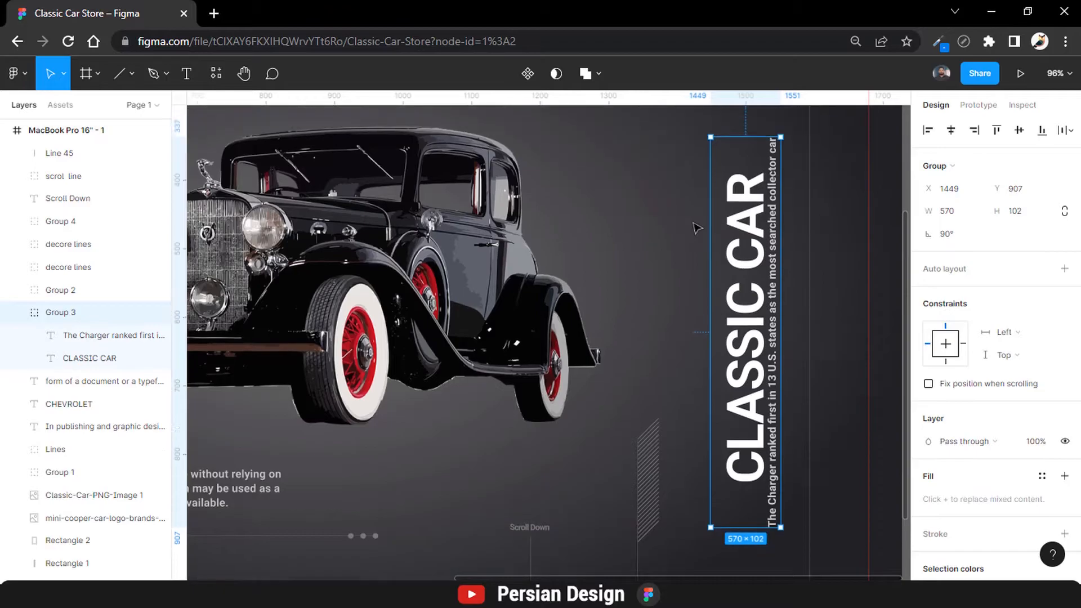
- Add a ". 01" text in the page header, starting at about X 1398, Y 65
{"action": "scroll", "coordinate": [691, 230], "scroll_direction": "up", "scroll_amount": 5}
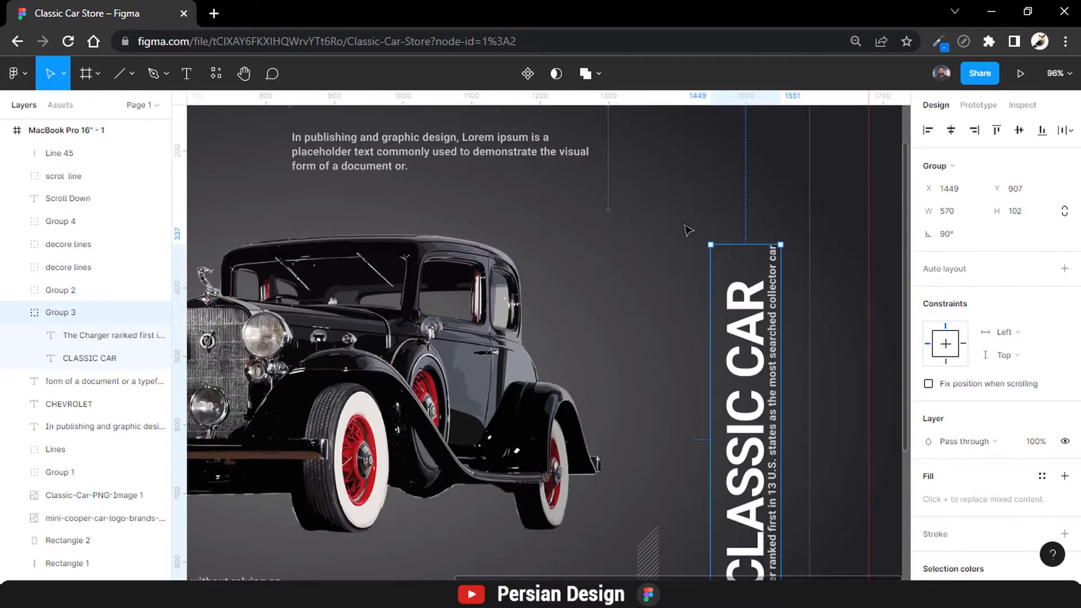
{"action": "scroll", "coordinate": [688, 229], "scroll_direction": "up", "scroll_amount": 4}
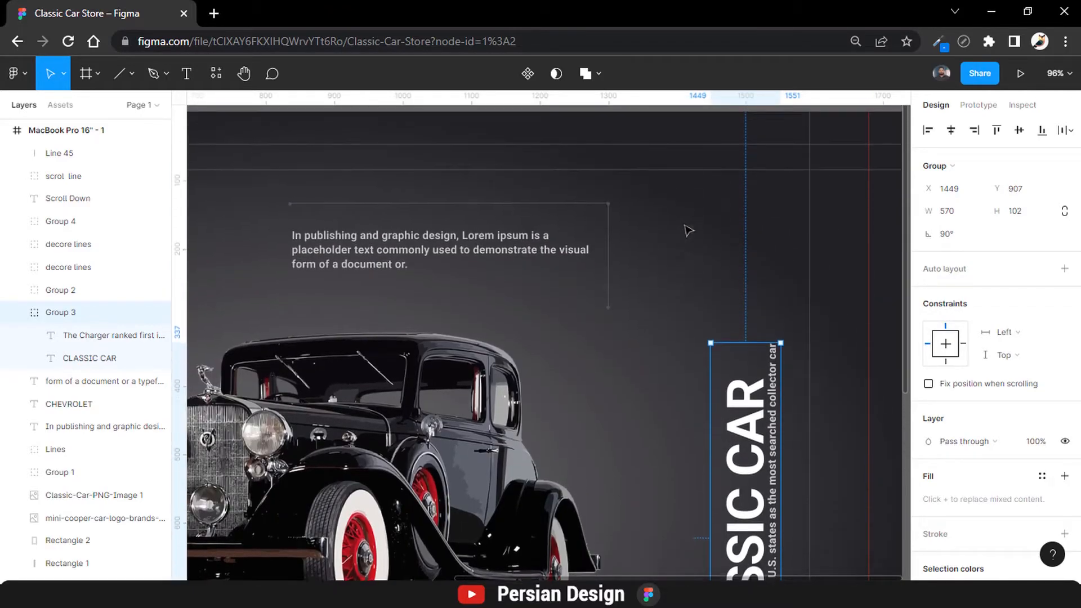
{"action": "scroll", "coordinate": [674, 237], "scroll_direction": "right", "scroll_amount": 2}
{"action": "left_click", "coordinate": [650, 228]}
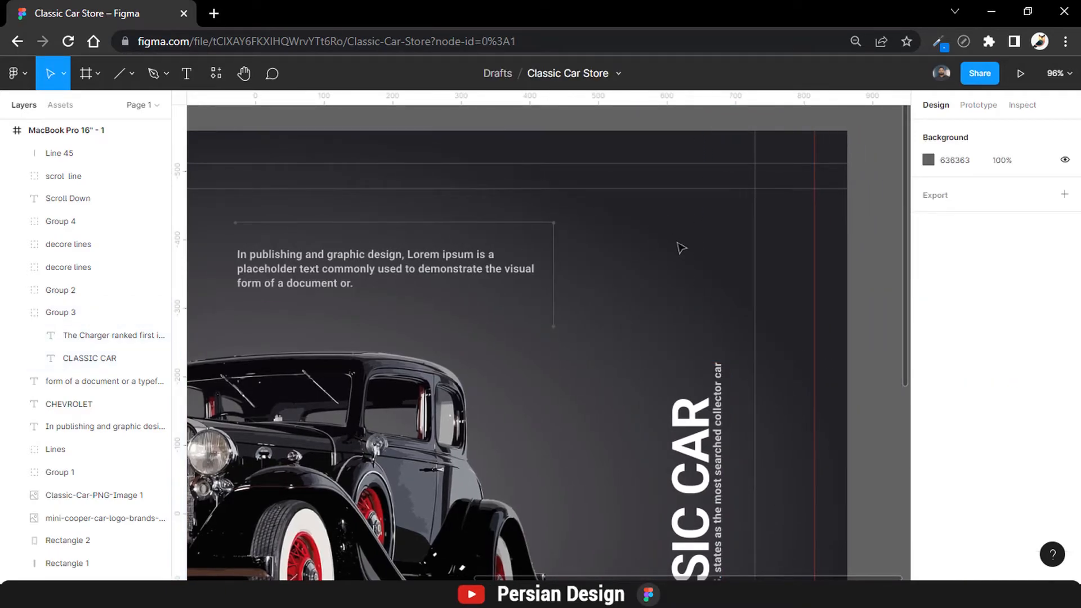
{"action": "left_click", "coordinate": [178, 76]}
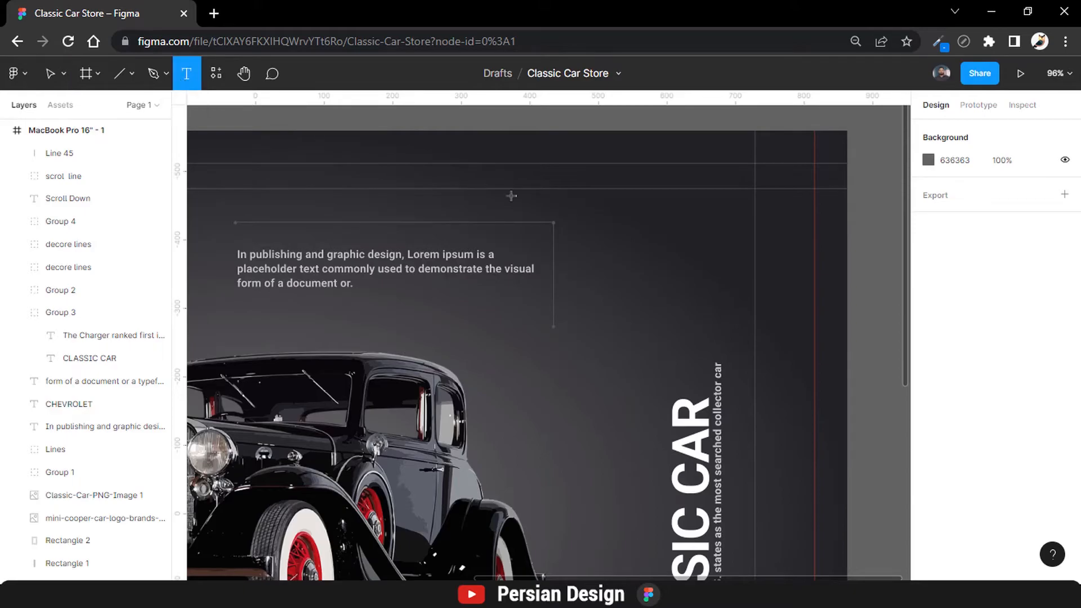
{"action": "left_click", "coordinate": [622, 176]}
{"action": "type", "text": "."}
{"action": "key", "text": "Escape"}
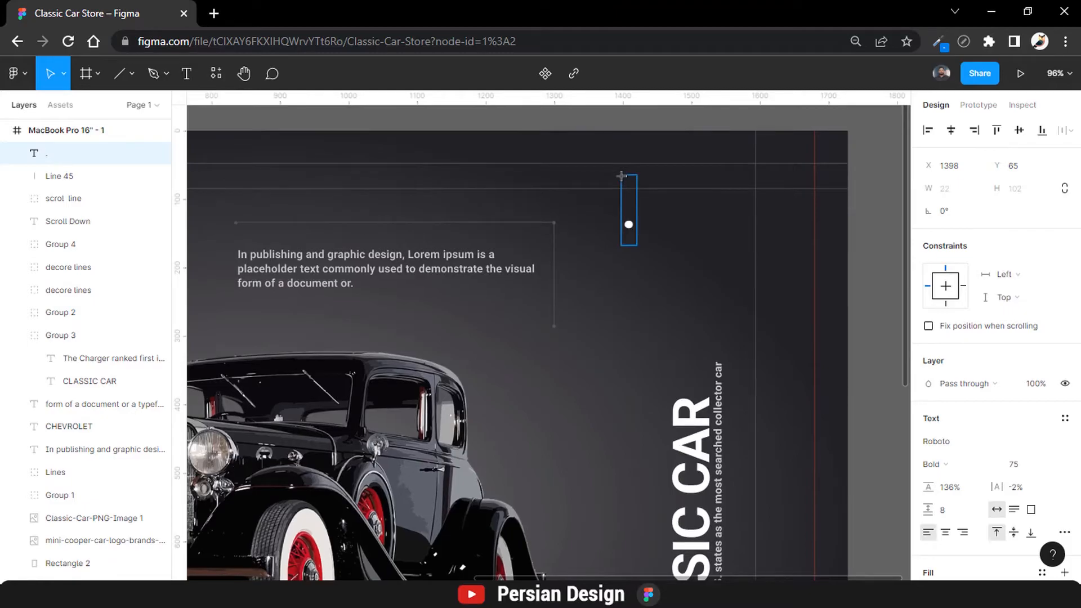
{"action": "type", "text": "01"}
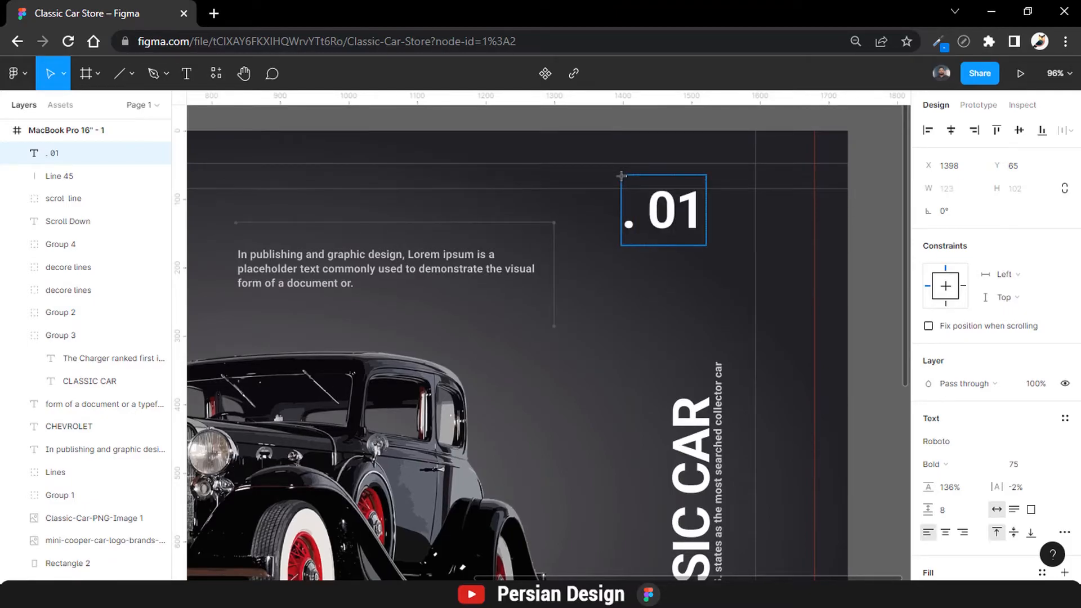
- Set the ". 01" text's font size to 20 and its fill to C6C6C6
{"action": "key", "text": "ctrl+a"}
{"action": "left_click", "coordinate": [1014, 470]}
{"action": "type", "text": "20"}
{"action": "key", "text": "Return"}
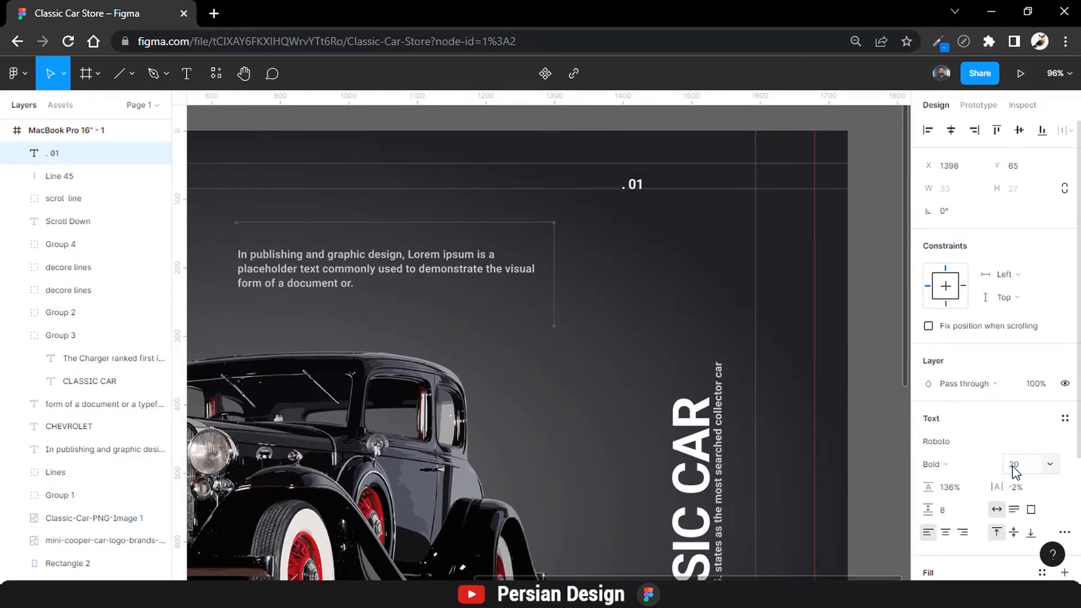
{"action": "scroll", "coordinate": [984, 288], "scroll_direction": "down", "scroll_amount": 3}
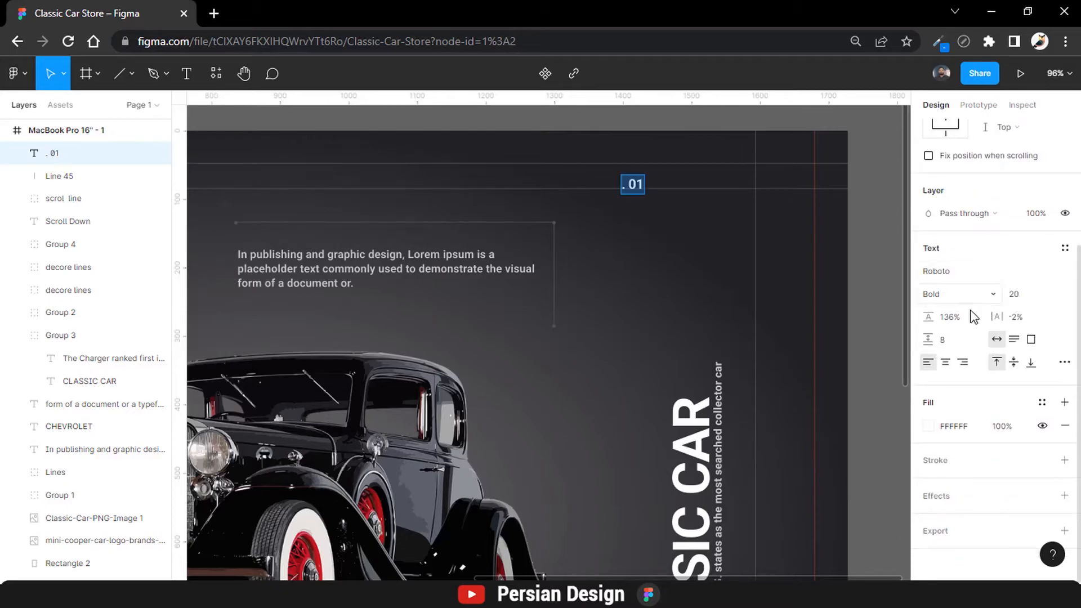
{"action": "left_click", "coordinate": [936, 426]}
{"action": "left_click", "coordinate": [931, 428]}
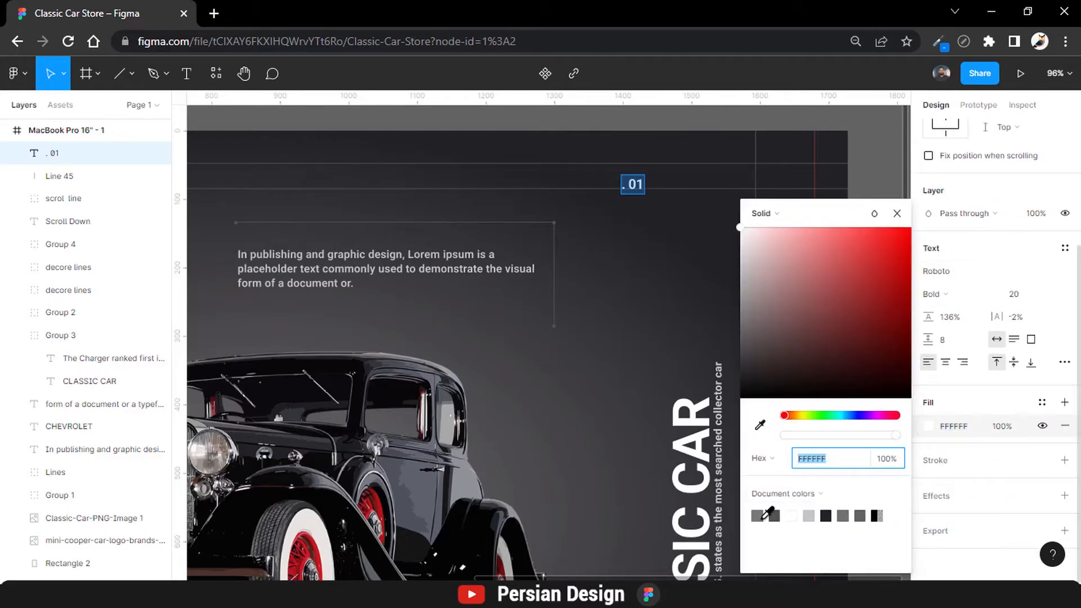
{"action": "left_click", "coordinate": [809, 515]}
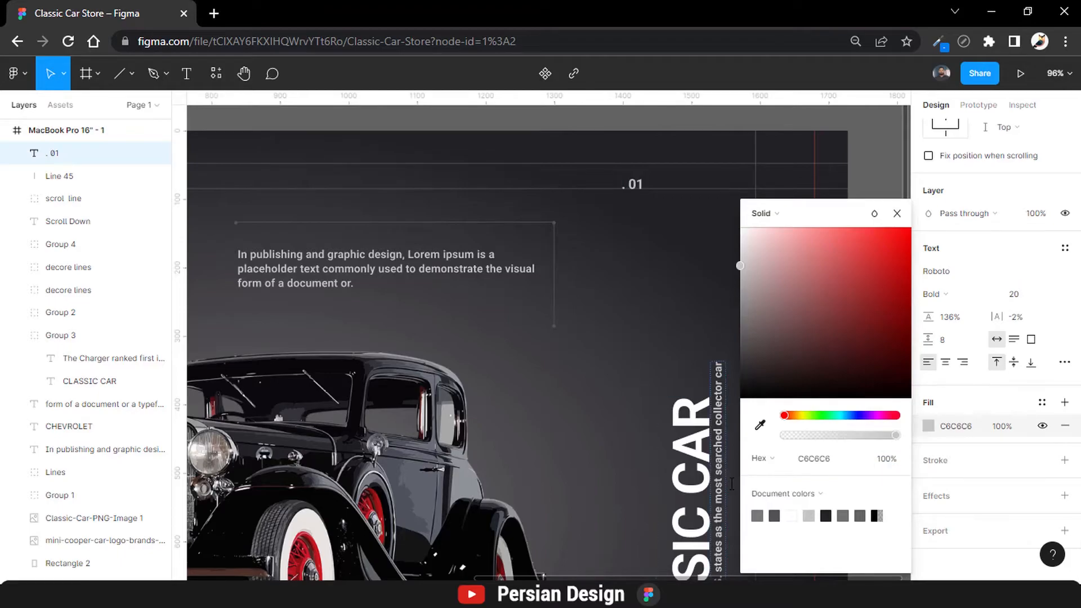
{"action": "left_click", "coordinate": [757, 516]}
{"action": "left_click", "coordinate": [809, 516]}
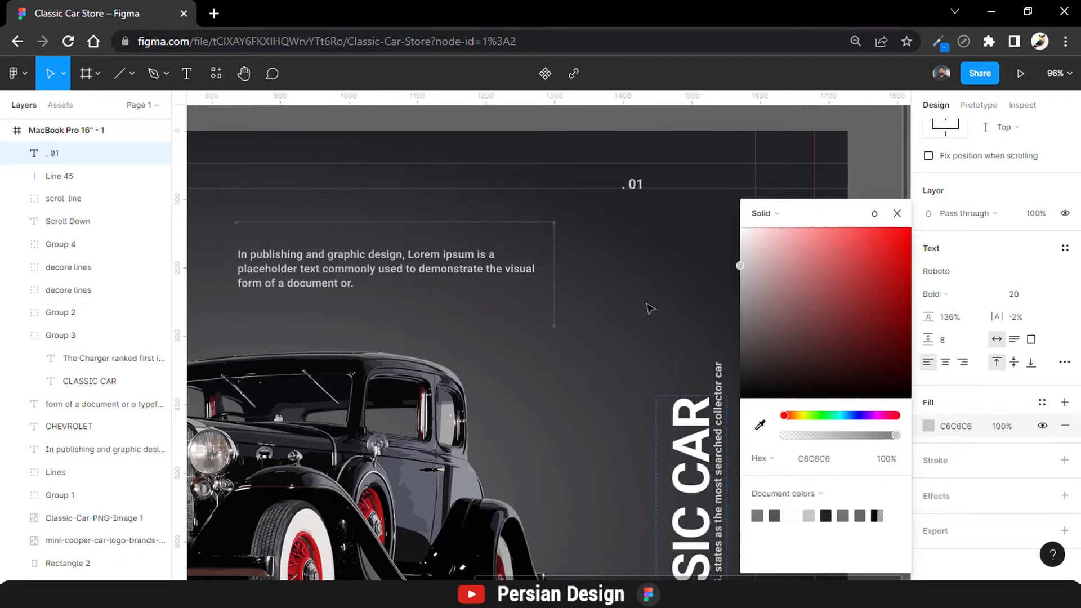
- Duplicate the ". 01" text along the header row to add the numbers 02 and 03
{"action": "key", "text": "ctrl+d"}
{"action": "left_click_drag", "start_coordinate": [636, 184], "coordinate": [664, 189]}
{"action": "double_click", "coordinate": [663, 186]}
{"action": "type", "text": "02"}
{"action": "key", "text": "Escape"}
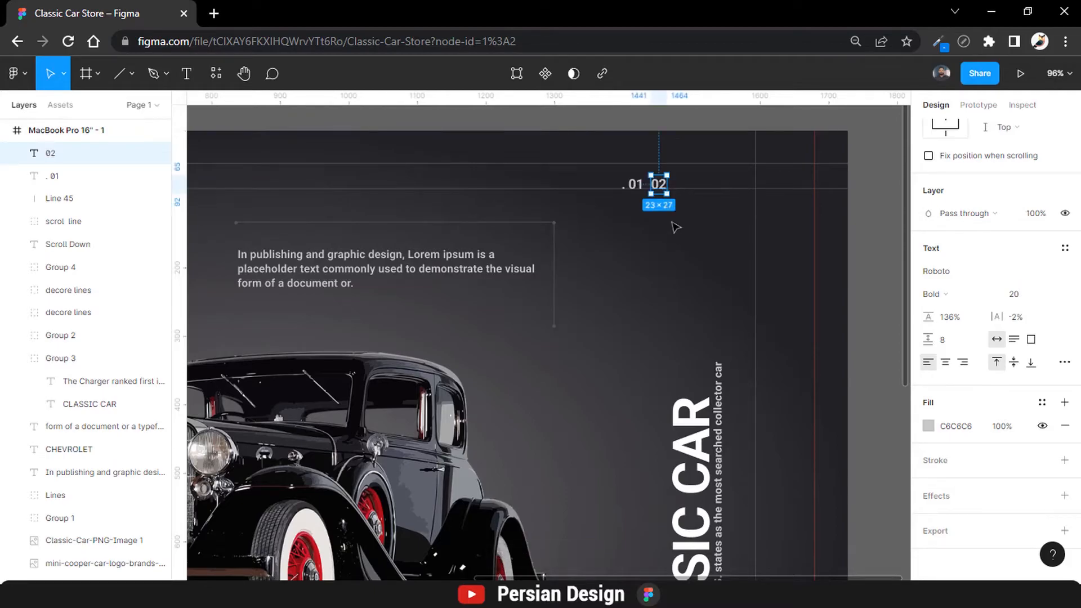
{"action": "key", "text": "ctrl+d"}
{"action": "left_click_drag", "start_coordinate": [665, 189], "coordinate": [709, 186]}
{"action": "double_click", "coordinate": [684, 185]}
{"action": "type", "text": "03"}
{"action": "key", "text": "Escape"}
- Duplicate the number 03 further along the row to add the numbers 04 and 05
{"action": "key", "text": "ctrl+d"}
{"action": "double_click", "coordinate": [710, 185]}
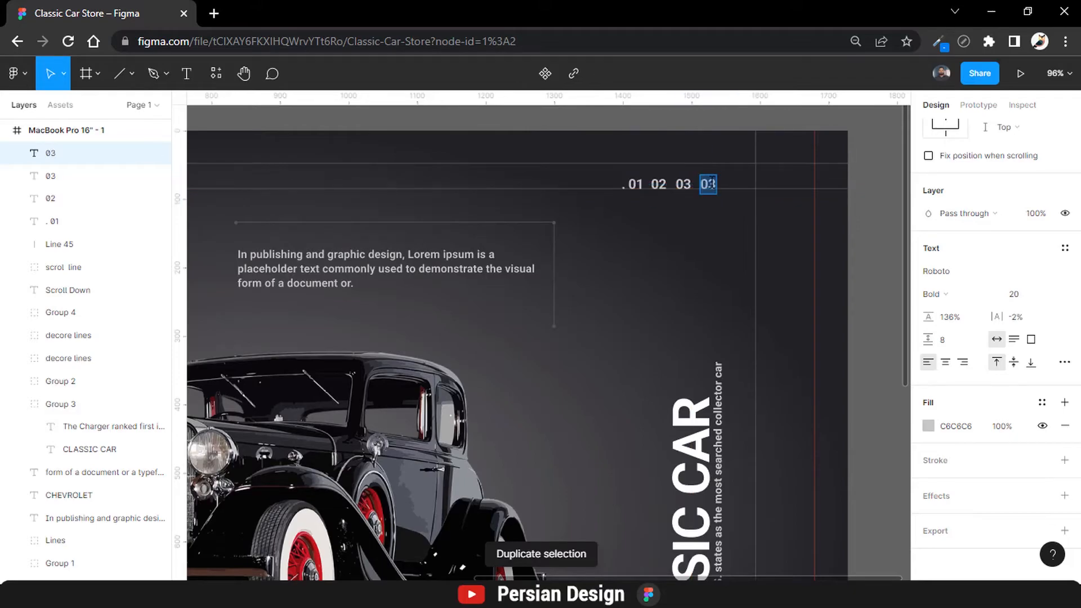
{"action": "type", "text": "04"}
{"action": "key", "text": "Escape"}
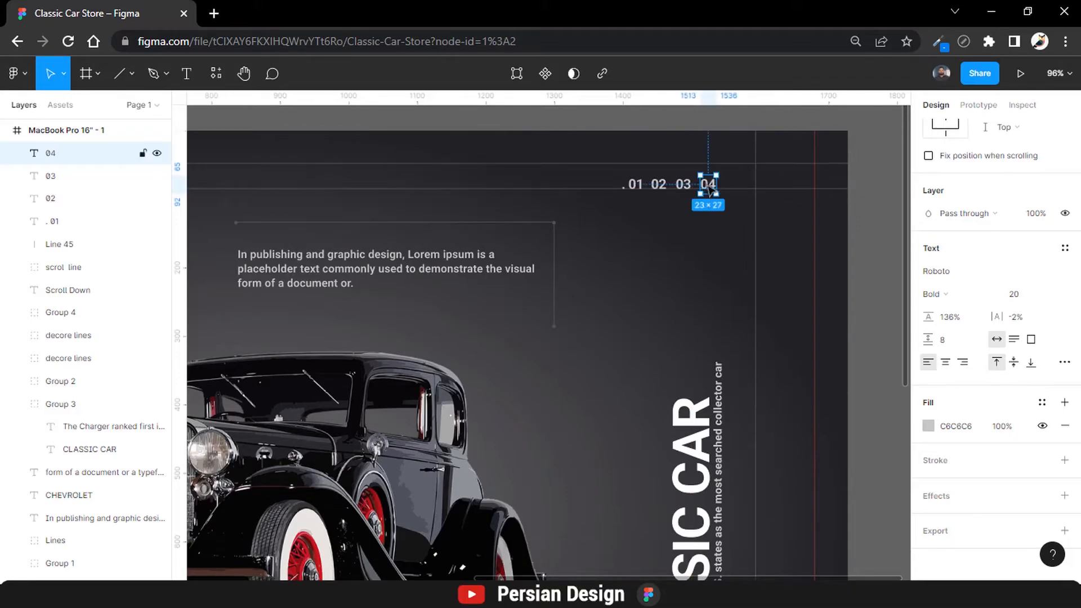
{"action": "key", "text": "ctrl+d"}
{"action": "left_click_drag", "start_coordinate": [712, 188], "coordinate": [728, 187]}
{"action": "double_click", "coordinate": [726, 185]}
{"action": "type", "text": "05"}
{"action": "key", "text": "Escape"}
- Select all five header numbers and set their font size to 18
{"action": "left_click", "coordinate": [635, 185], "text": "shift"}
{"action": "left_click", "coordinate": [659, 185], "text": "shift"}
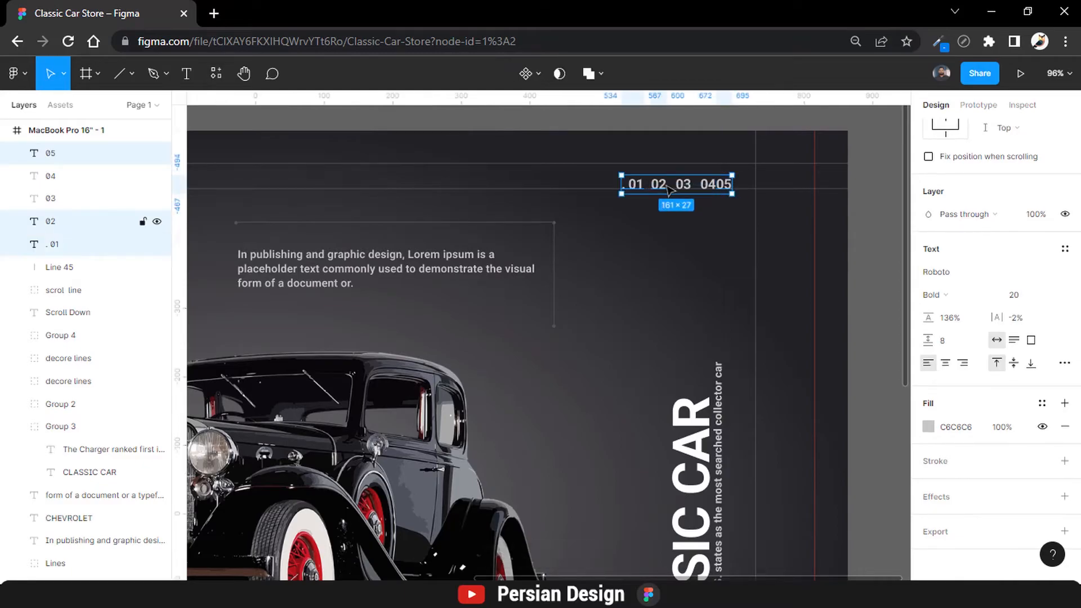
{"action": "left_click", "coordinate": [683, 185], "text": "shift"}
{"action": "left_click", "coordinate": [709, 189], "text": "shift"}
{"action": "left_click", "coordinate": [1016, 296]}
{"action": "type", "text": "18"}
{"action": "key", "text": "Return"}
- Distribute the five header numbers evenly in a row and set their font size to 16
{"action": "scroll", "coordinate": [1020, 301], "scroll_direction": "up", "scroll_amount": 3}
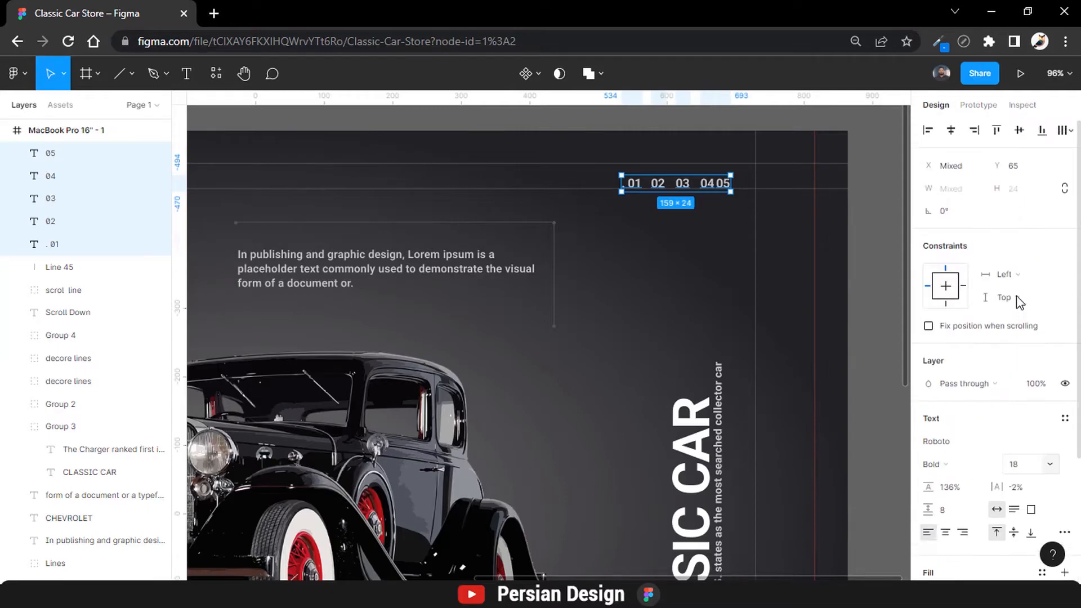
{"action": "left_click", "coordinate": [1064, 130]}
{"action": "left_click", "coordinate": [1037, 153]}
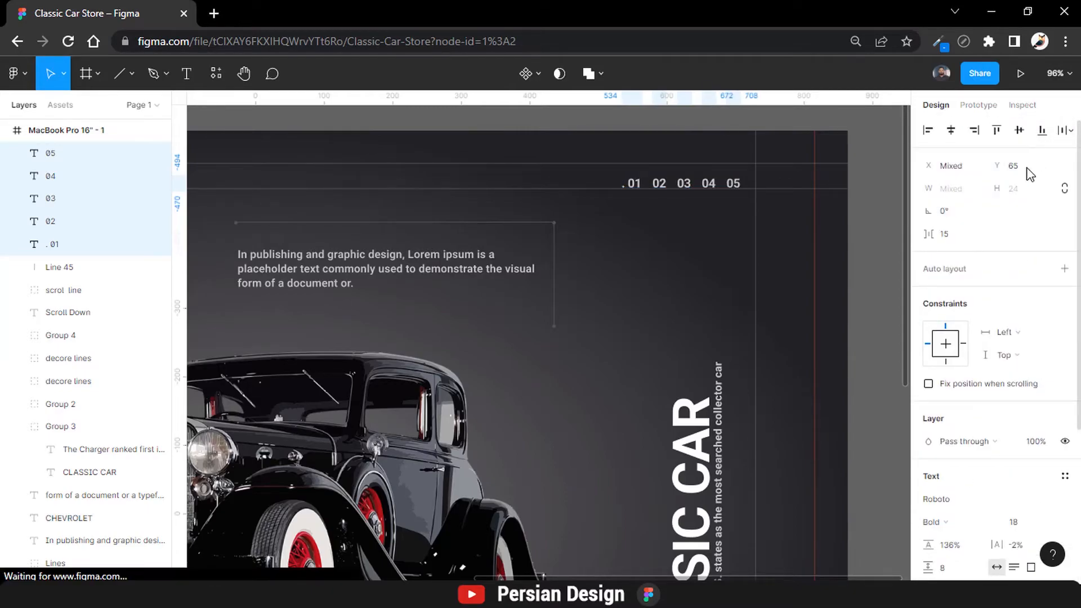
{"action": "left_click", "coordinate": [954, 238]}
{"action": "left_click", "coordinate": [1017, 522]}
{"action": "type", "text": "16"}
{"action": "key", "text": "Return"}
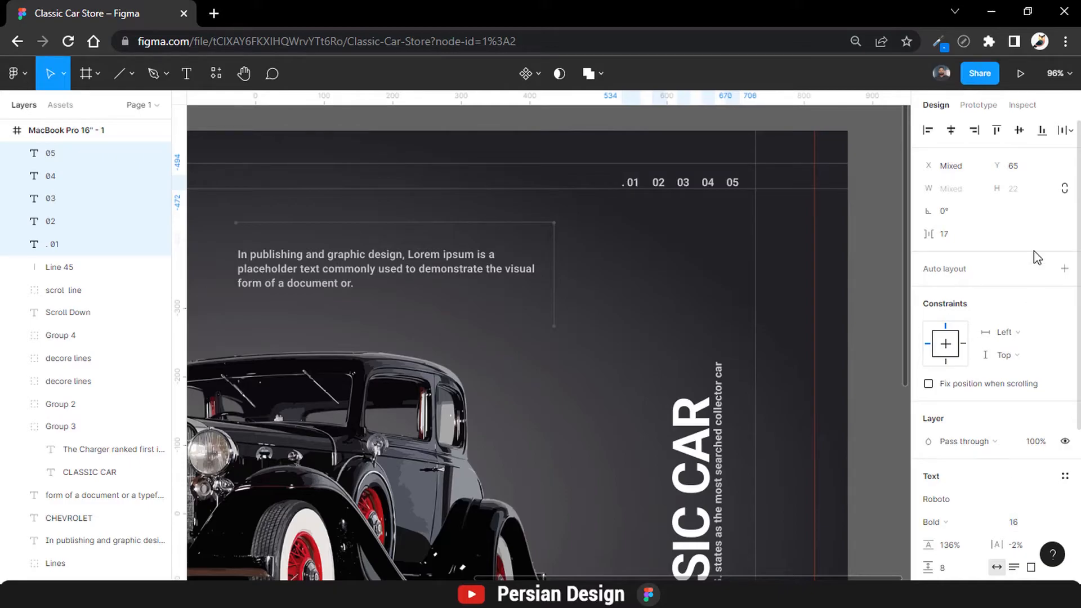
- Set the horizontal spacing between the header numbers to 20 and move them up between the two header lines at Y 57
{"action": "left_click", "coordinate": [1065, 131]}
{"action": "left_click", "coordinate": [1055, 157]}
{"action": "left_click", "coordinate": [955, 238]}
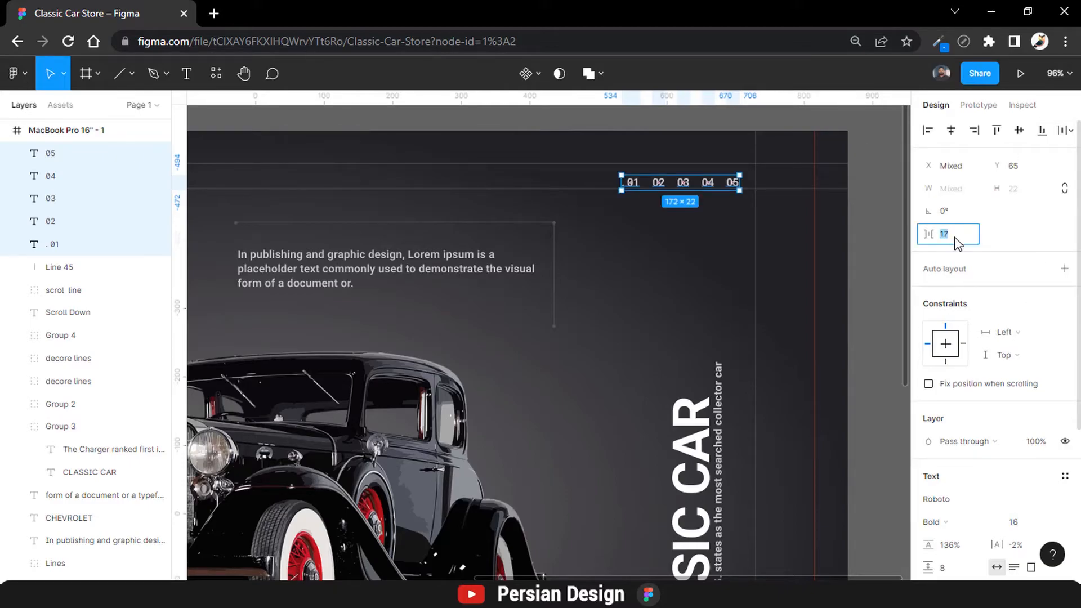
{"action": "type", "text": "20"}
{"action": "key", "text": "Return"}
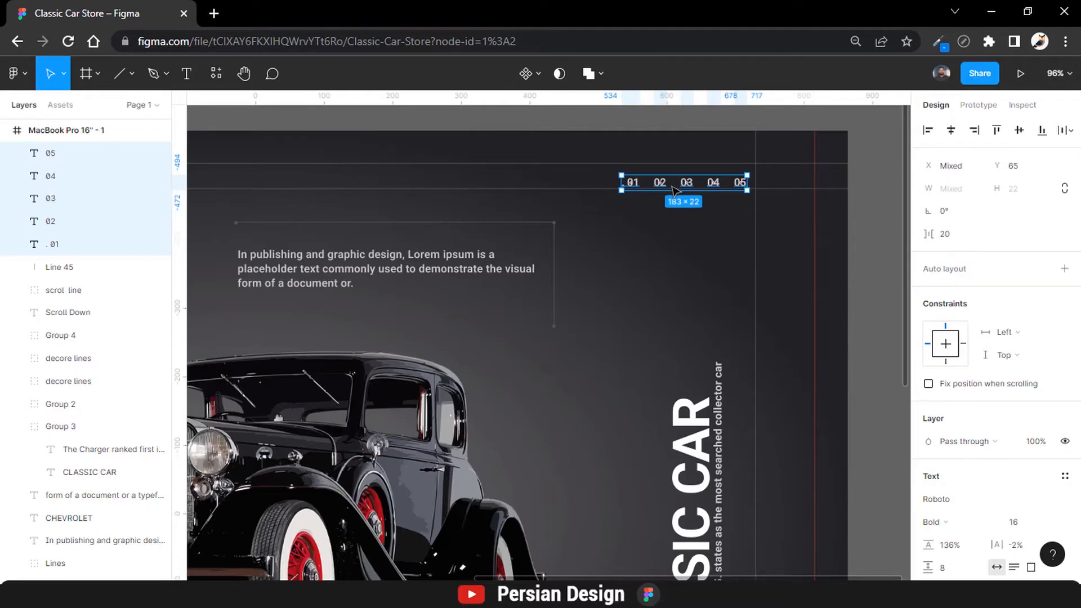
{"action": "left_click_drag", "start_coordinate": [720, 181], "coordinate": [720, 178]}
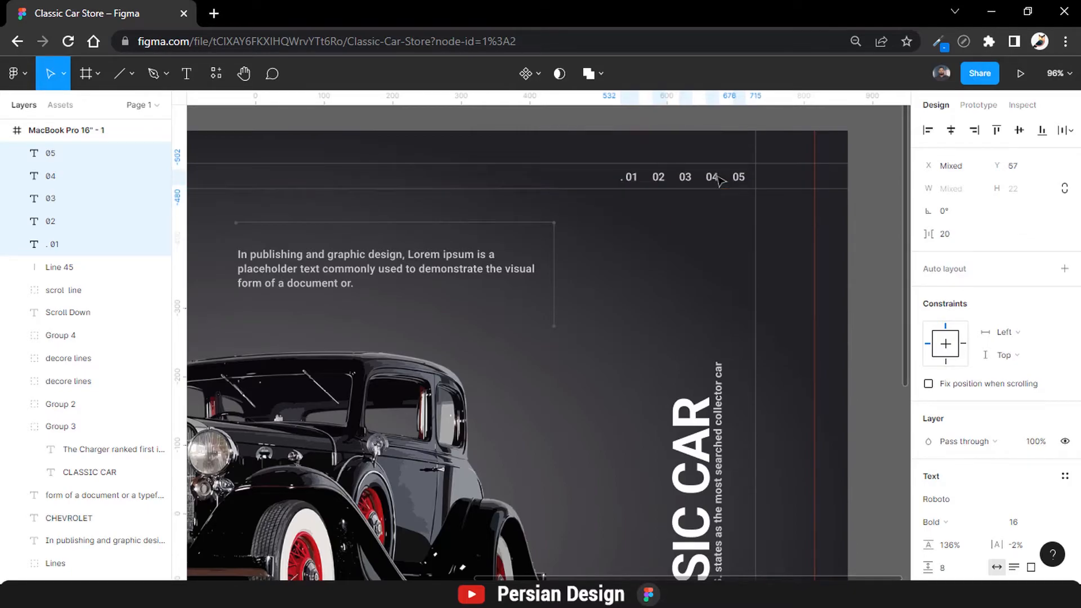
{"action": "left_click", "coordinate": [715, 213]}
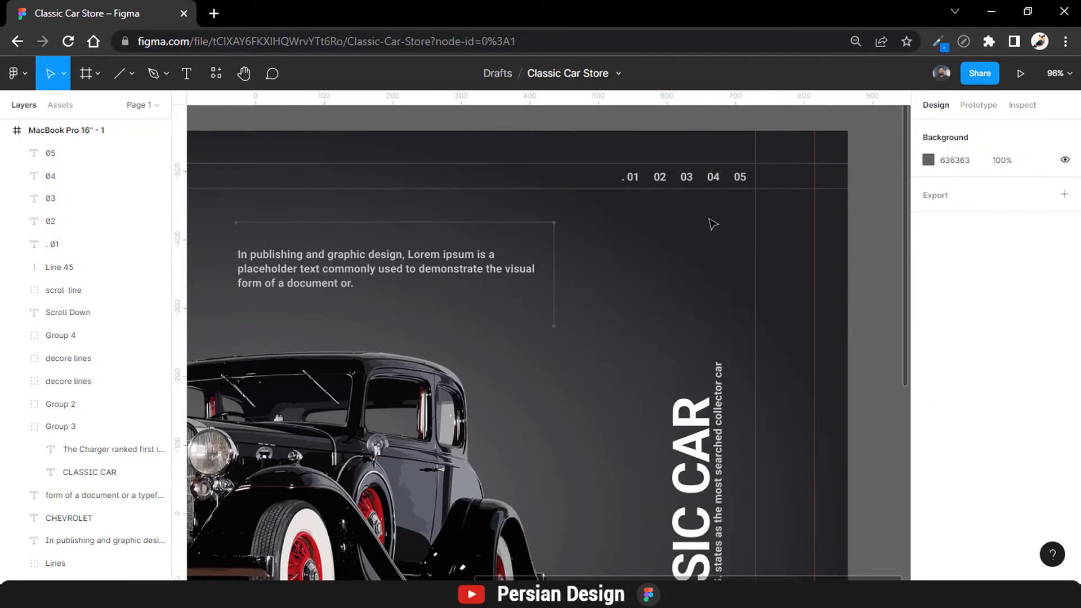
- Group the five header number layers and rename the group as numbers
{"action": "key", "text": "shift+1"}
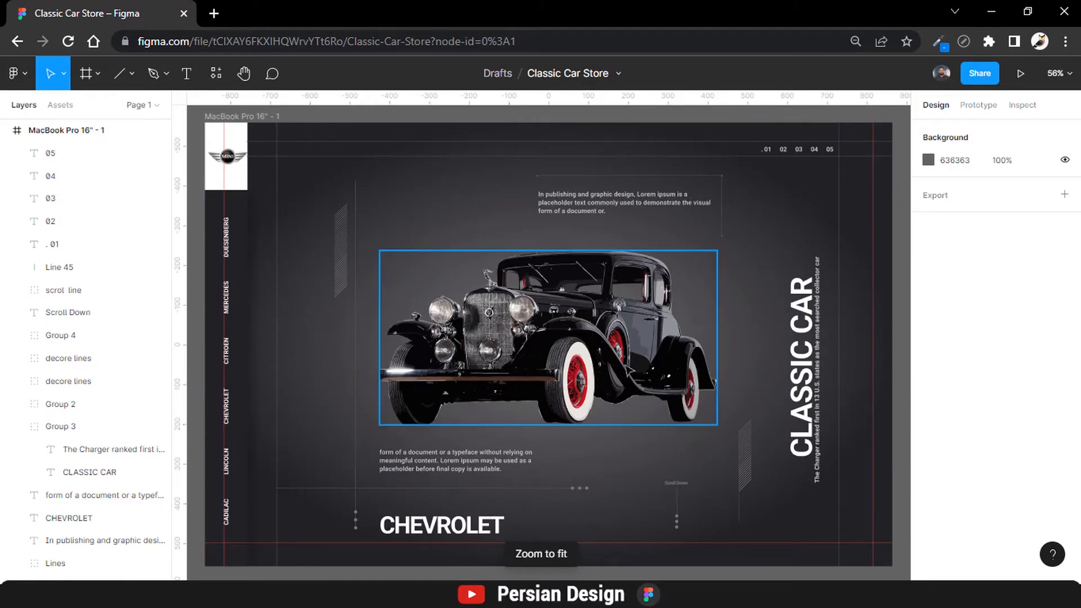
{"action": "left_click", "coordinate": [29, 163]}
{"action": "left_click", "coordinate": [58, 244], "text": "shift"}
{"action": "key", "text": "ctrl+g"}
{"action": "double_click", "coordinate": [48, 162]}
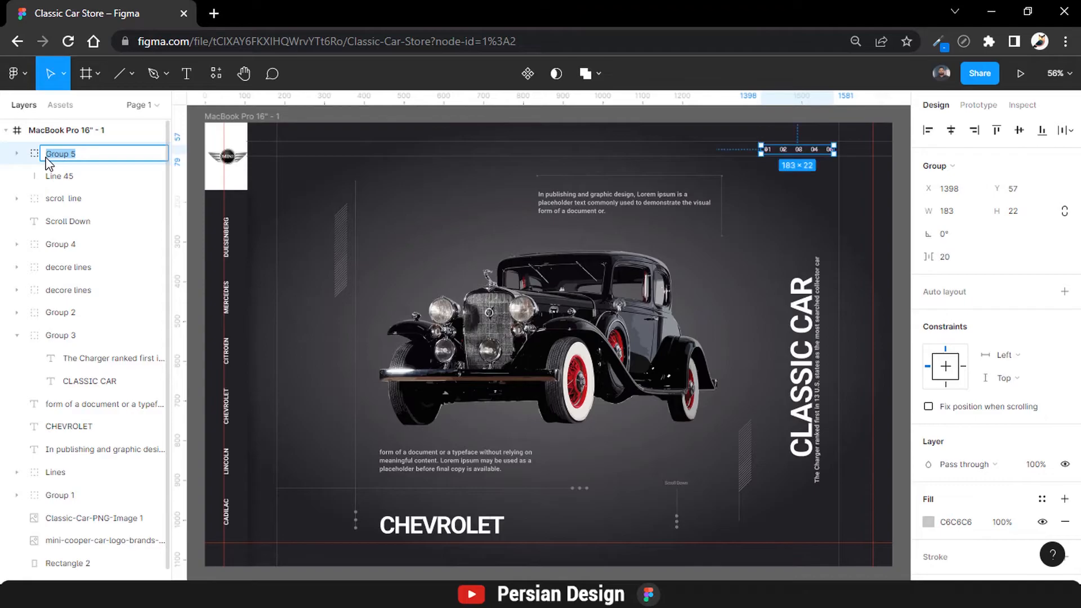
{"action": "type", "text": "numbers"}
{"action": "key", "text": "Return"}
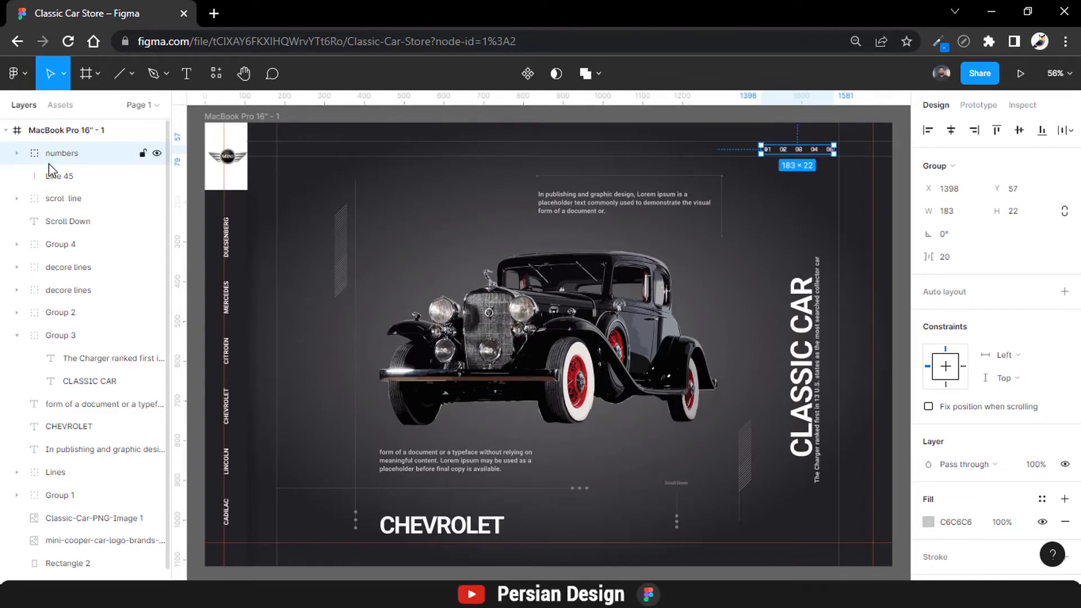
- Move the upper decore lines group directly below the numbers group and place Line 45 inside it
{"action": "left_click", "coordinate": [49, 179]}
{"action": "left_click", "coordinate": [66, 202]}
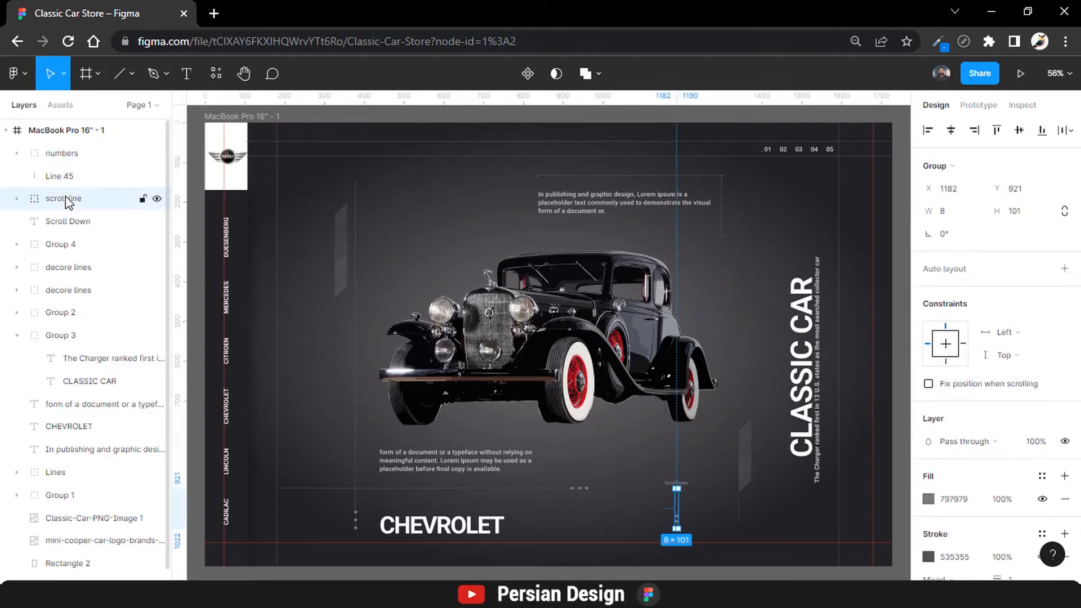
{"action": "left_click_drag", "start_coordinate": [68, 269], "coordinate": [71, 265]}
{"action": "left_click_drag", "start_coordinate": [73, 197], "coordinate": [67, 191]}
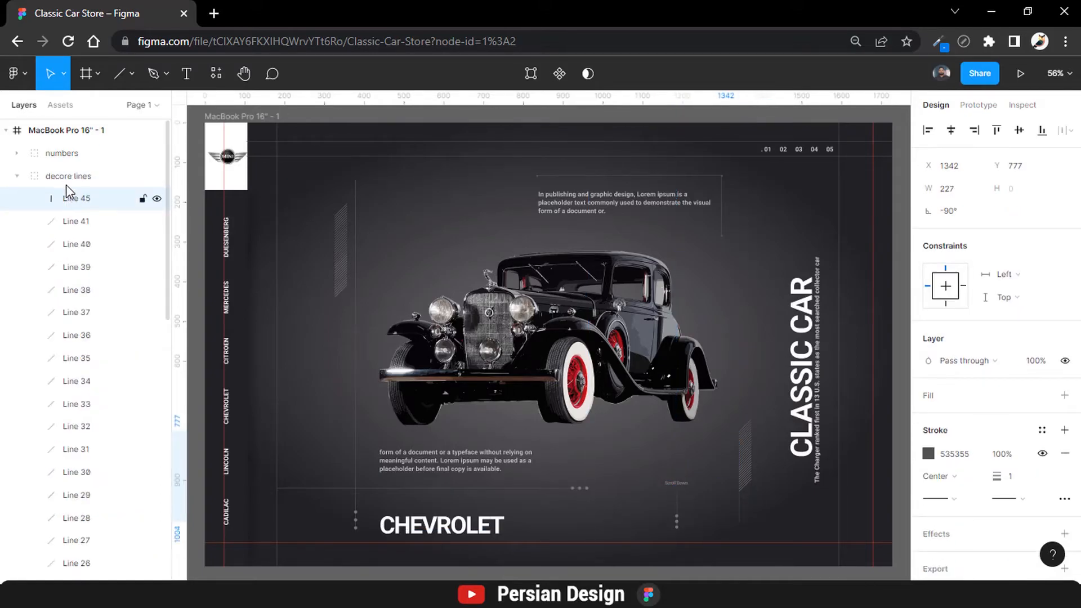
{"action": "left_click", "coordinate": [60, 179]}
{"action": "left_click", "coordinate": [59, 153]}
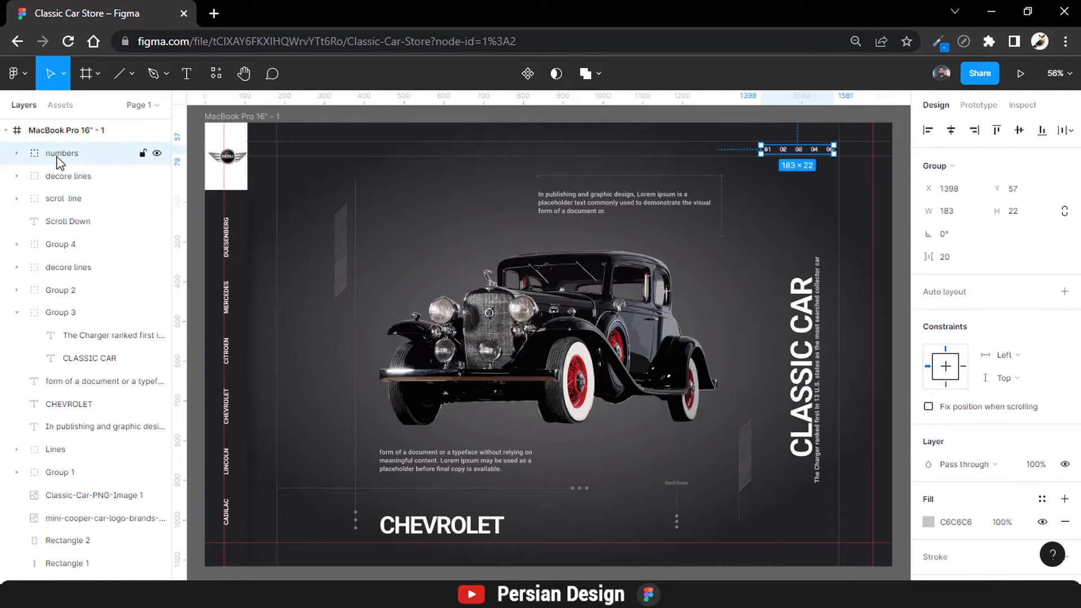
- Move the Scroll Down text layer into the scrol line group and collapse the group
{"action": "left_click", "coordinate": [61, 201]}
{"action": "left_click_drag", "start_coordinate": [60, 221], "coordinate": [60, 203]}
{"action": "left_click", "coordinate": [59, 202]}
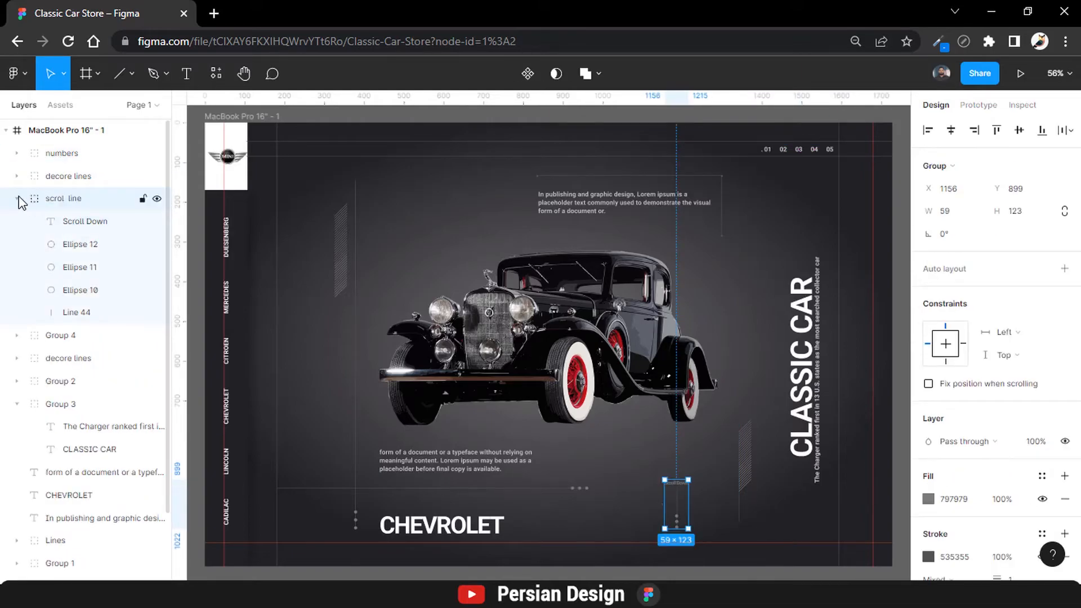
{"action": "left_click", "coordinate": [17, 199]}
{"action": "left_click", "coordinate": [41, 225]}
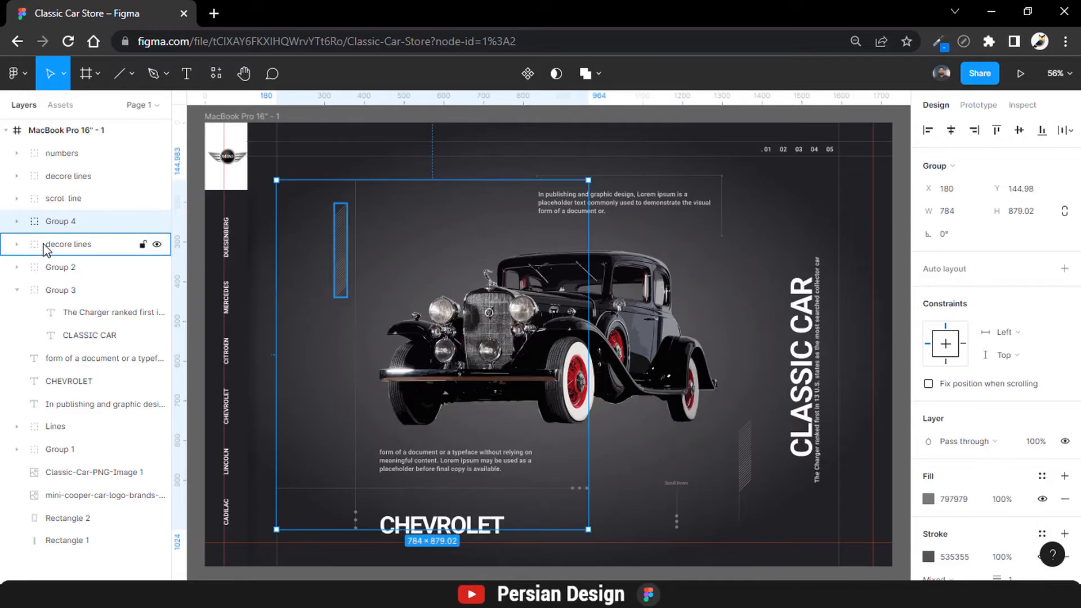
{"action": "double_click", "coordinate": [49, 225]}
{"action": "left_click", "coordinate": [17, 222]}
{"action": "left_click", "coordinate": [17, 222]}
- Rename Group 2, which holds the bracket lines around the upper paragraph, as top description
{"action": "left_click", "coordinate": [65, 244]}
{"action": "left_click", "coordinate": [62, 270]}
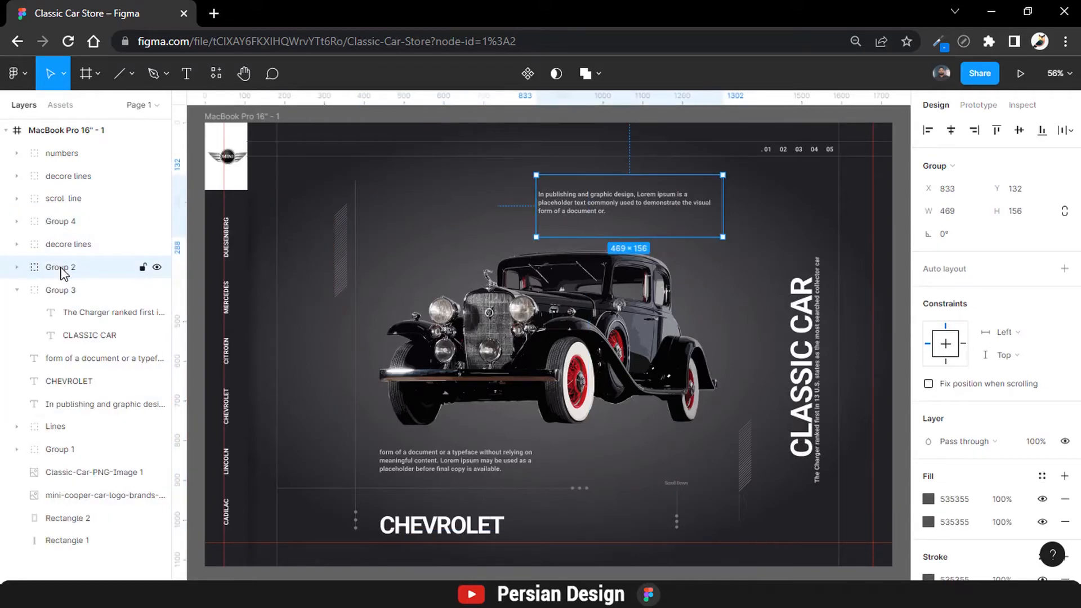
{"action": "double_click", "coordinate": [61, 270]}
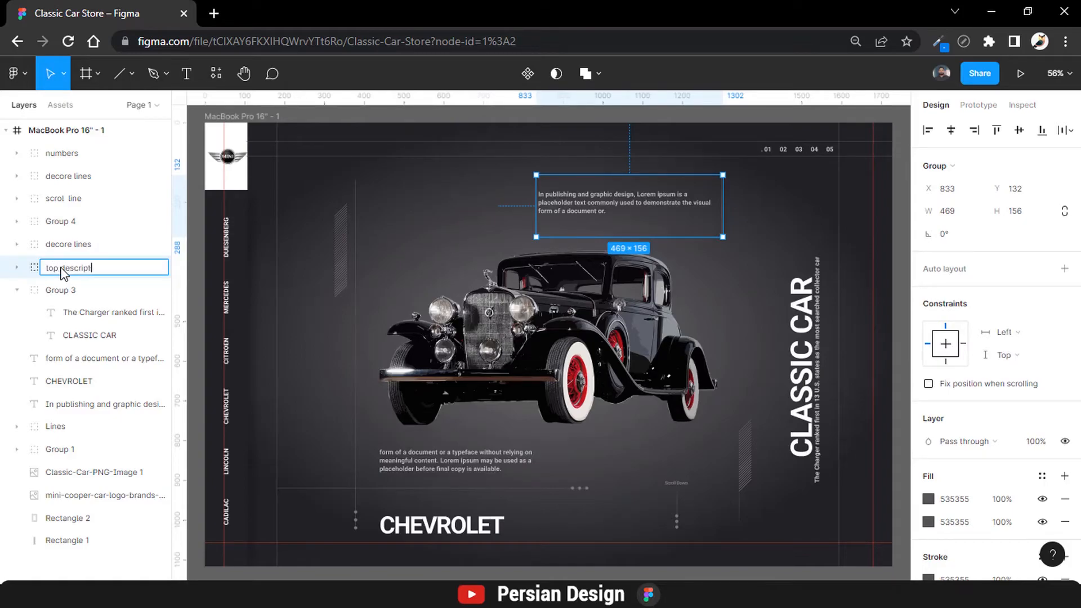
{"action": "left_click", "coordinate": [65, 291]}
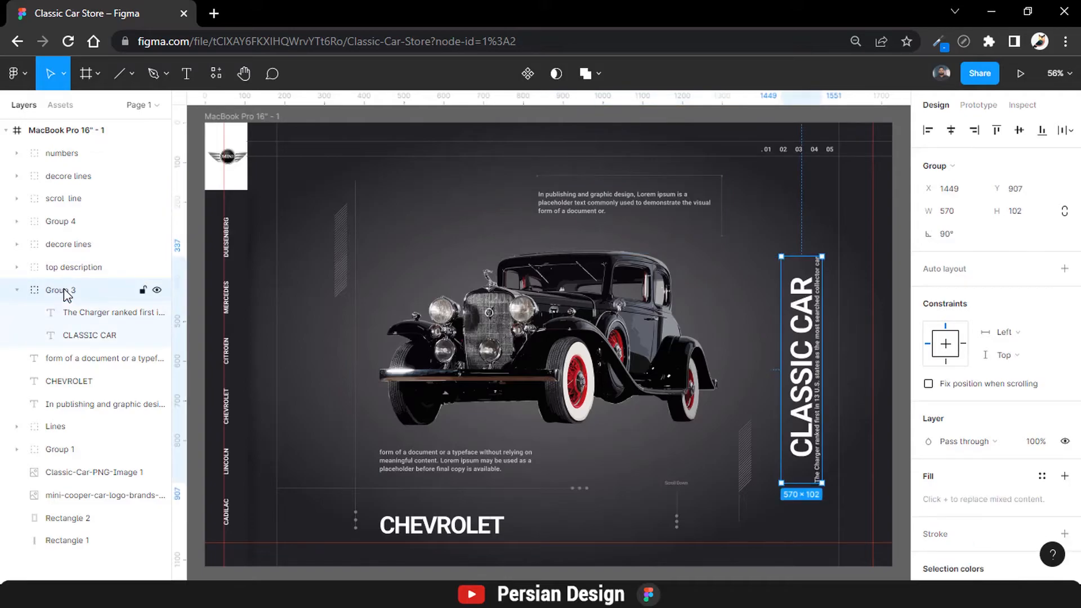
{"action": "double_click", "coordinate": [63, 290]}
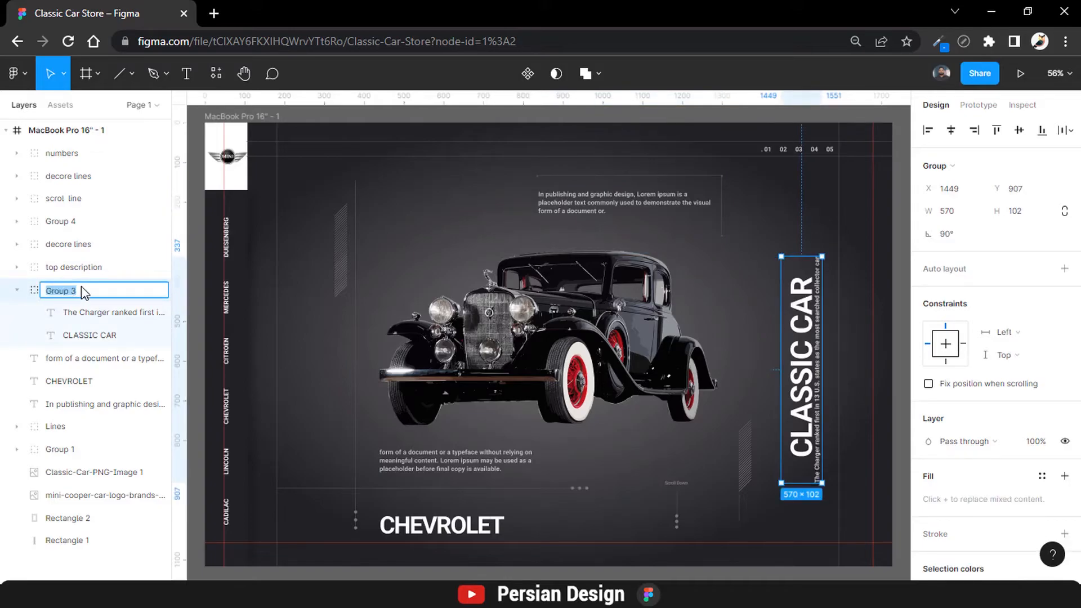
{"action": "left_click", "coordinate": [809, 327]}
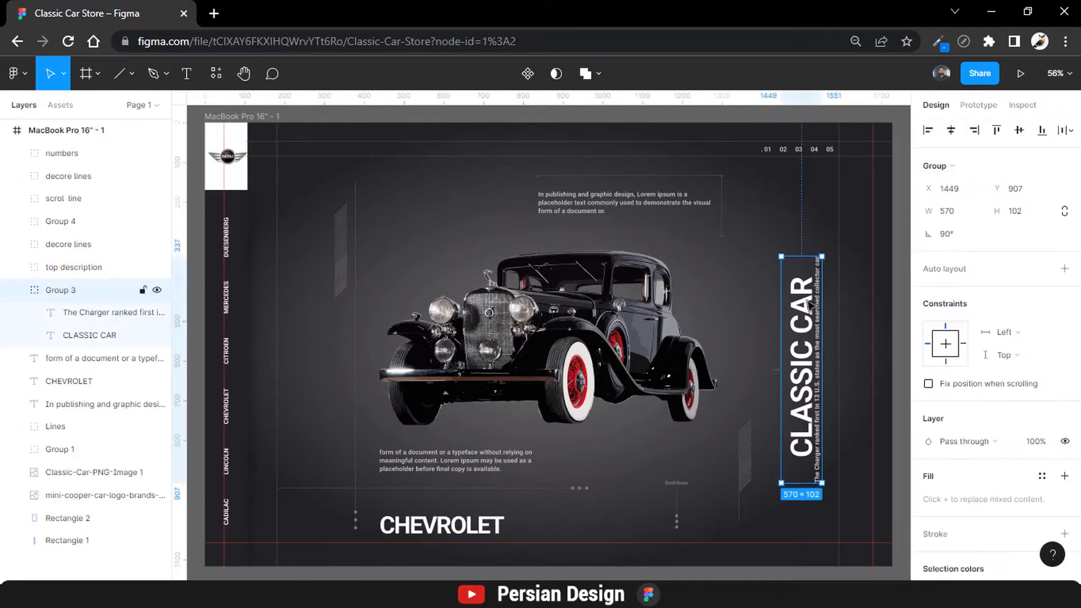
- Nudge the vertical CLASSIC CAR text left to X 1443 and its Charger subtitle right to X 1534 to widen their gap
{"action": "double_click", "coordinate": [804, 333]}
{"action": "key", "text": "Left"}
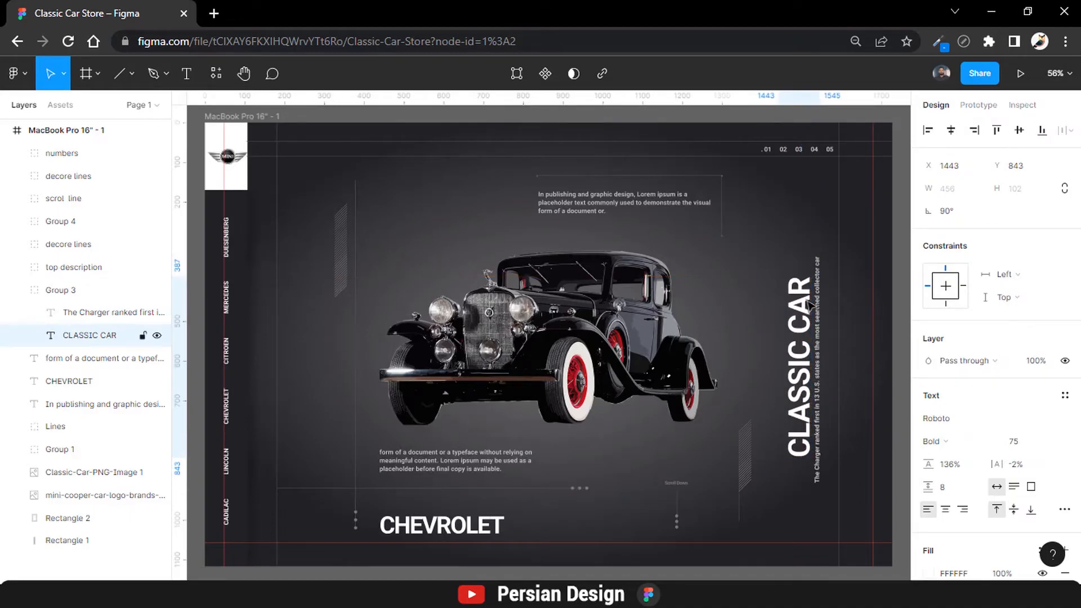
{"action": "key", "text": "Escape"}
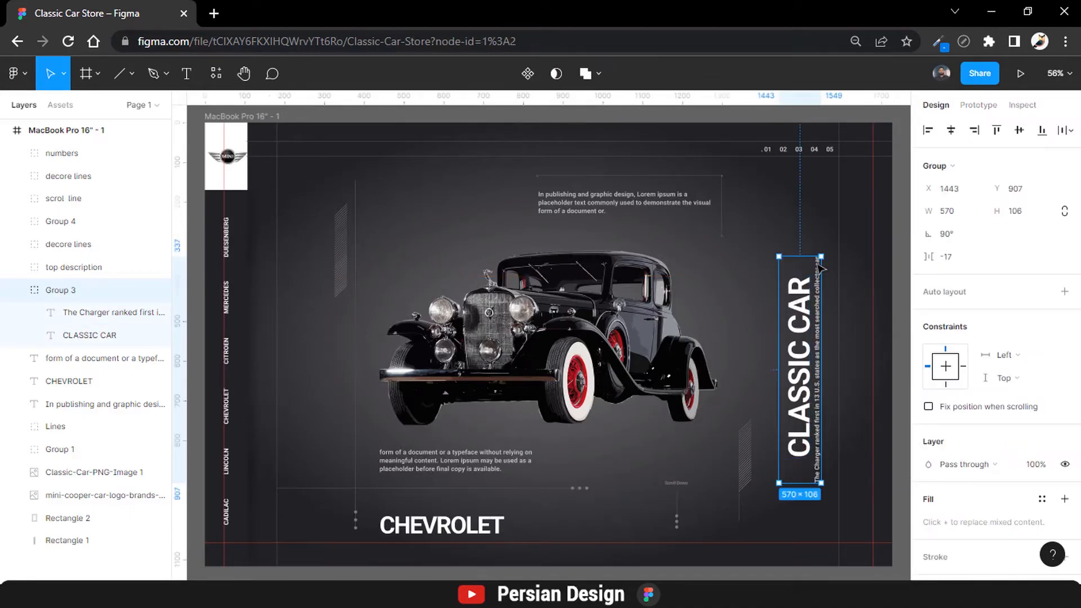
{"action": "double_click", "coordinate": [821, 278]}
{"action": "key", "text": "Right"}
{"action": "key", "text": "Right"}
{"action": "key", "text": "Right"}
{"action": "key", "text": "Right"}
{"action": "key", "text": "Right"}
{"action": "key", "text": "Right"}
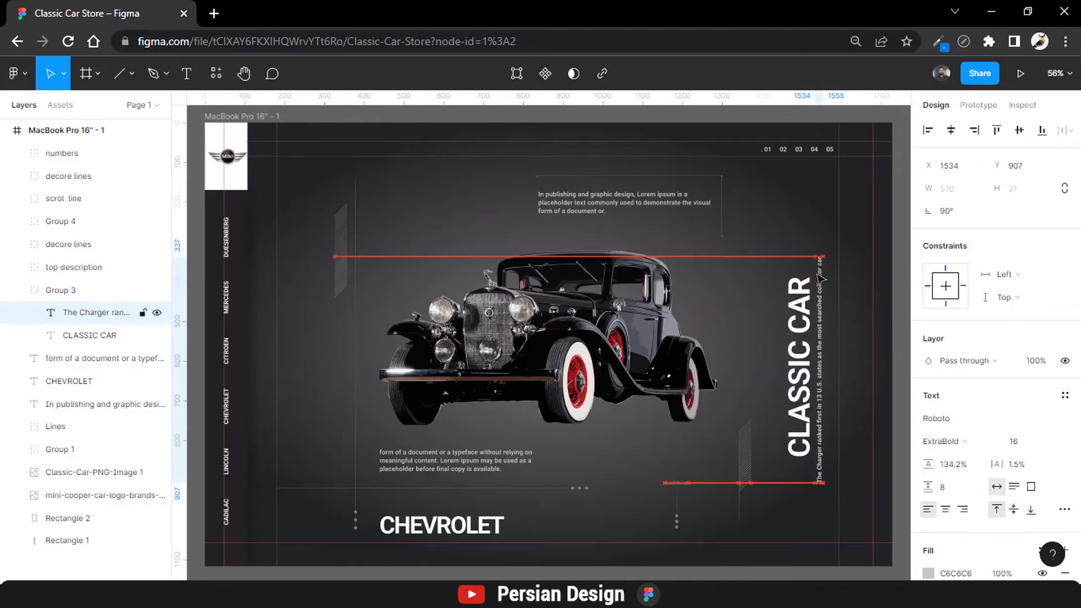
- Rename Group 3, which holds the vertical CLASSIC CAR title and subtitle, as Titile right and collapse it
{"action": "double_click", "coordinate": [57, 290]}
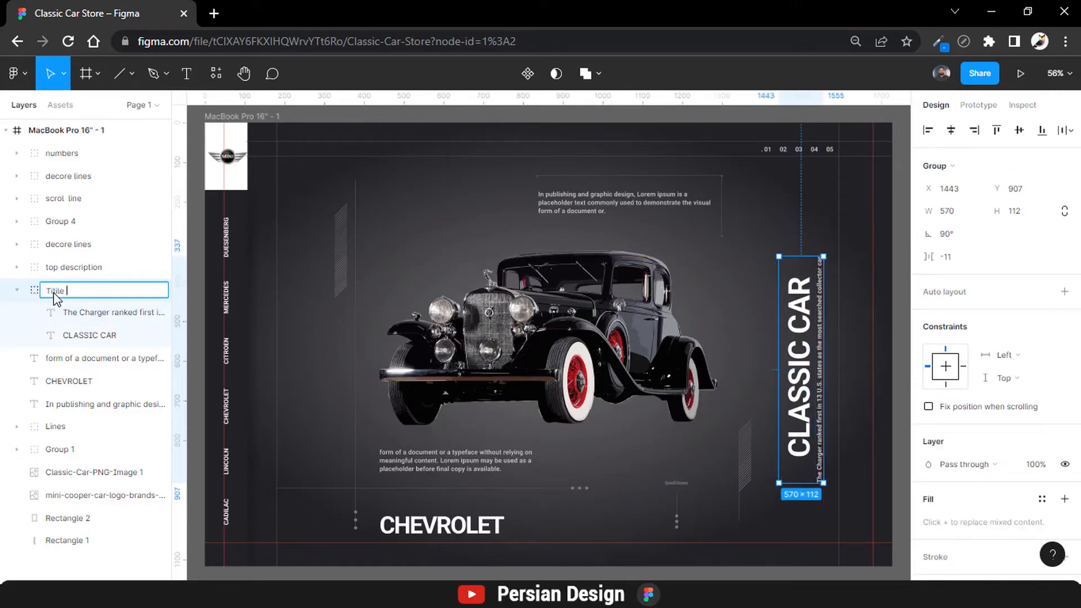
{"action": "key", "text": "Return"}
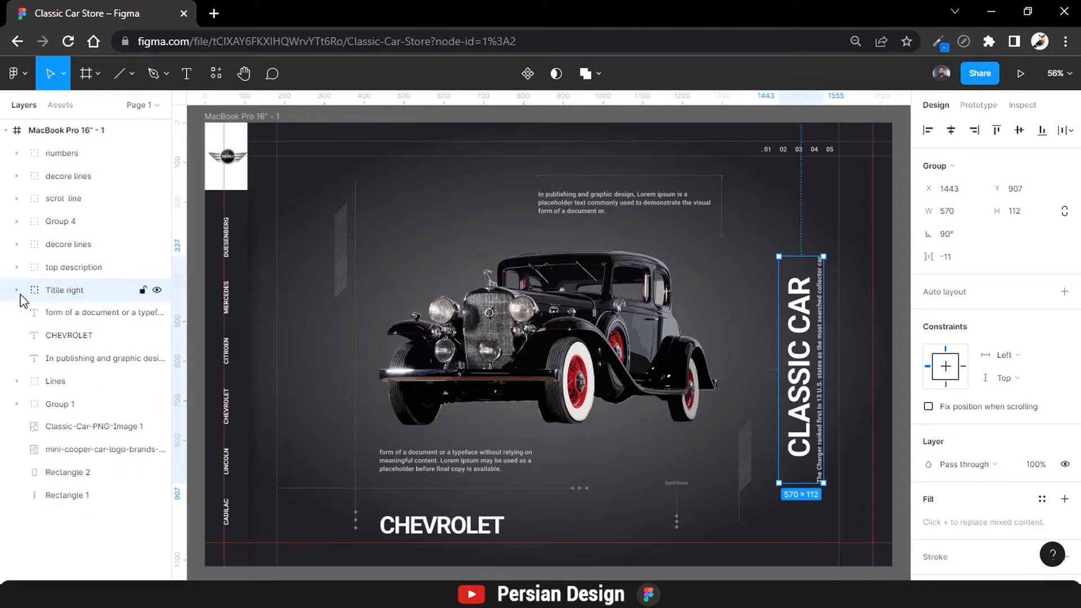
{"action": "left_click", "coordinate": [60, 313]}
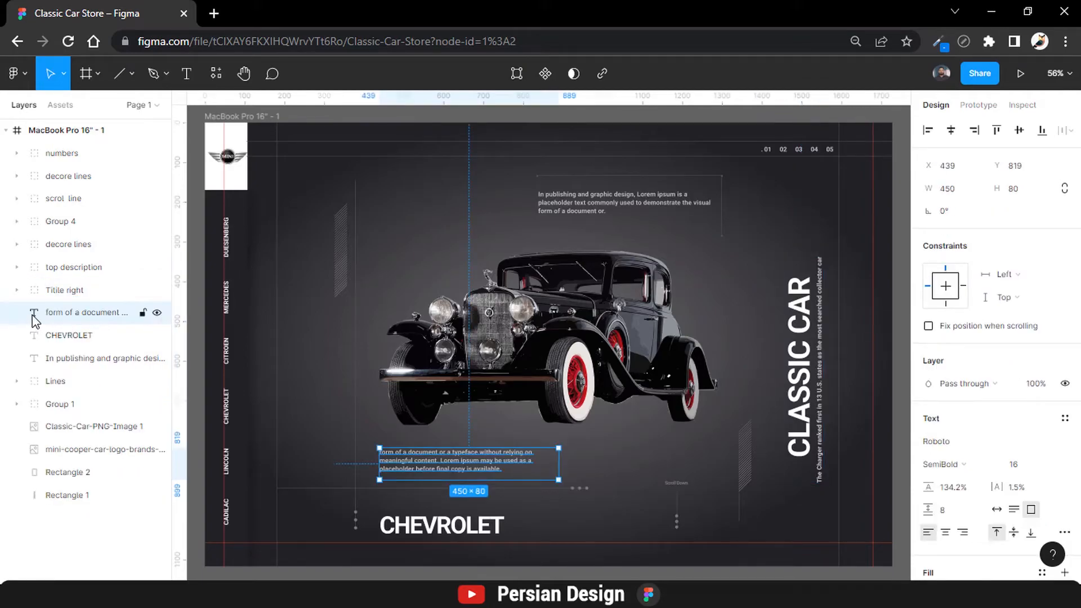
{"action": "left_click", "coordinate": [55, 359]}
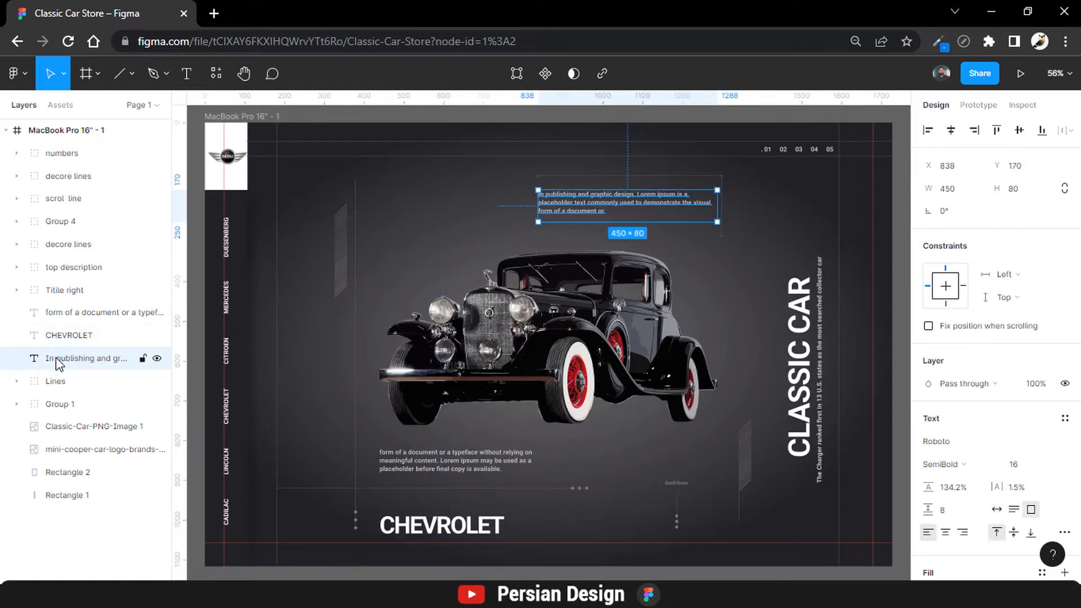
- Rename Group 1, which holds the vertical car brand names, as nav
{"action": "left_click", "coordinate": [67, 405]}
{"action": "double_click", "coordinate": [69, 406]}
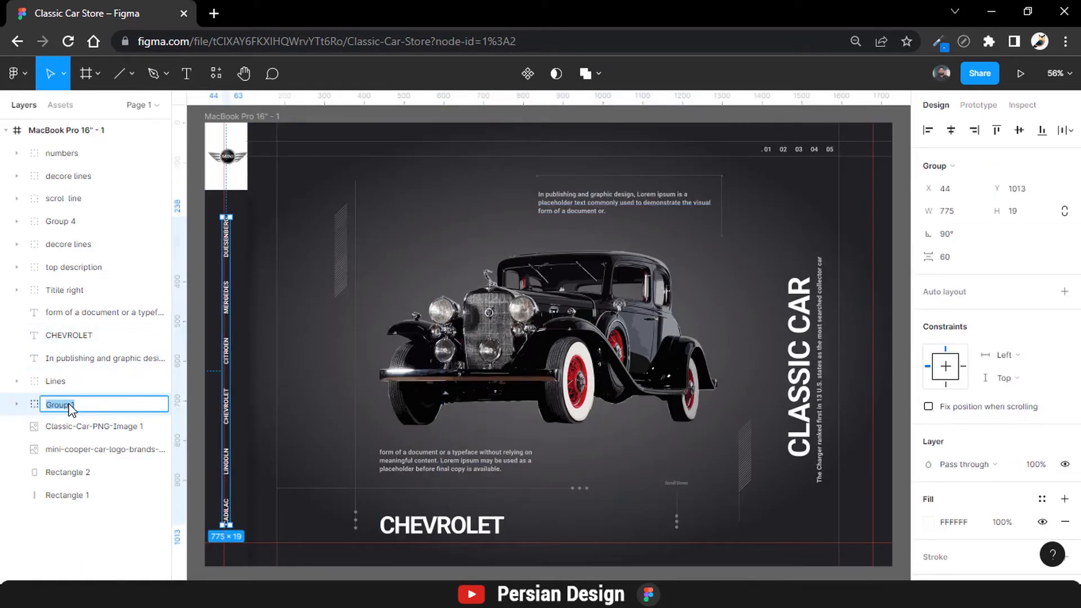
{"action": "key", "text": "Return"}
- Group the mini-cooper logo image with its white background Rectangle 2 and rename the group as logo
{"action": "left_click", "coordinate": [52, 432]}
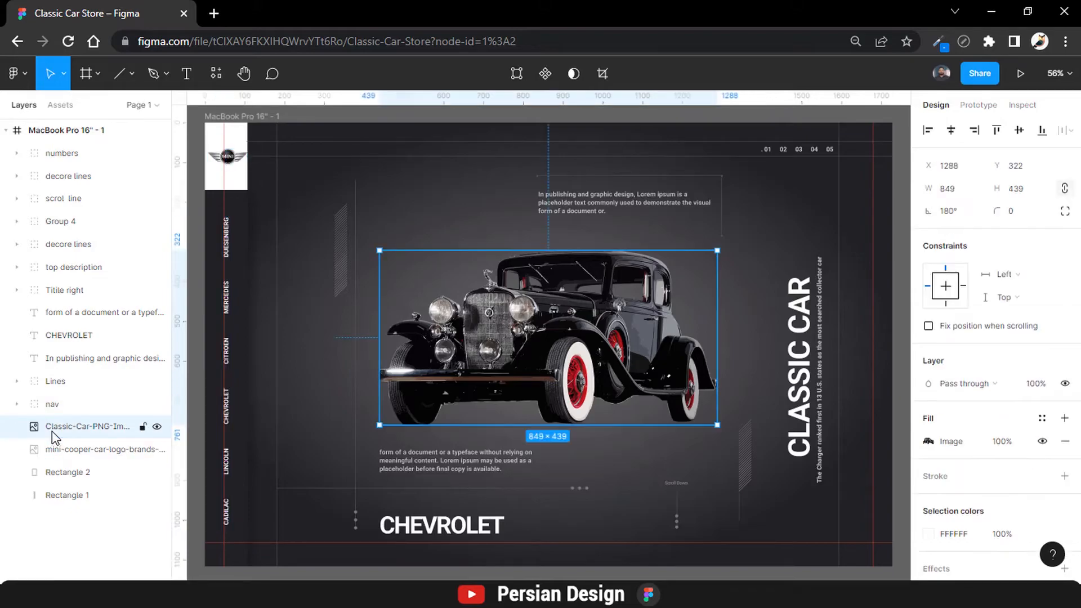
{"action": "left_click", "coordinate": [63, 454]}
{"action": "left_click", "coordinate": [63, 467]}
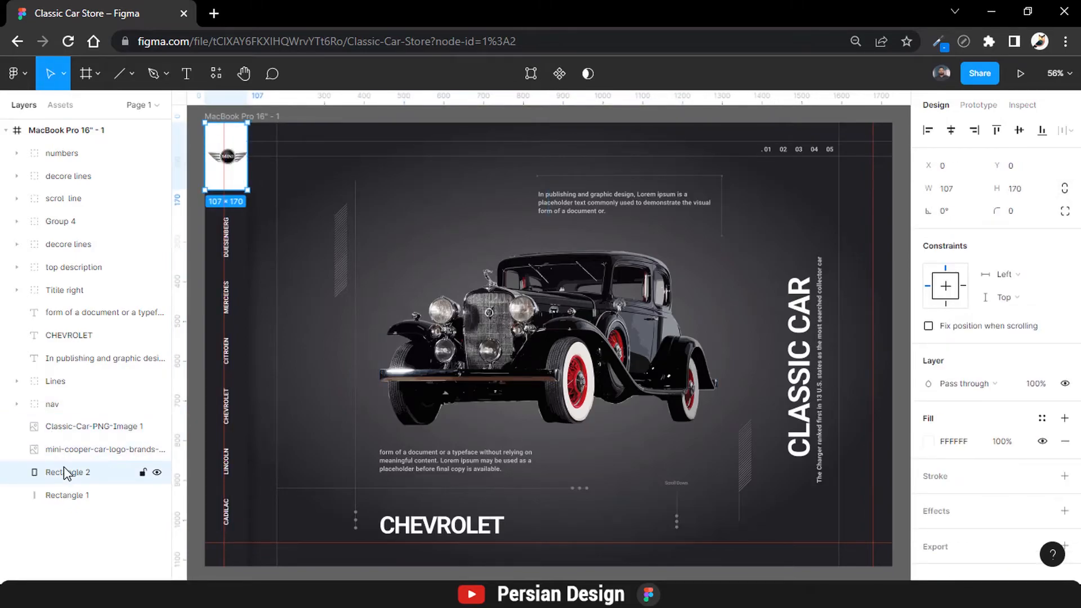
{"action": "left_click", "coordinate": [68, 450], "text": "shift"}
{"action": "key", "text": "ctrl+g"}
{"action": "double_click", "coordinate": [67, 450]}
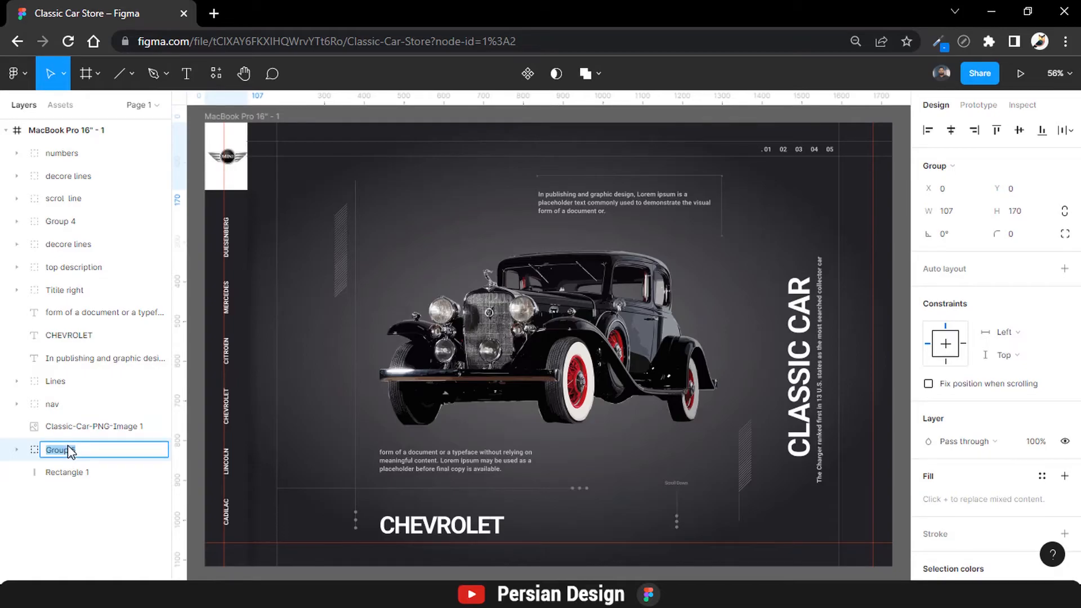
{"action": "type", "text": "logo"}
{"action": "key", "text": "Return"}
- Move Rectangle 1, the dark sidebar background, into the nav group and collapse the group
{"action": "left_click", "coordinate": [76, 473]}
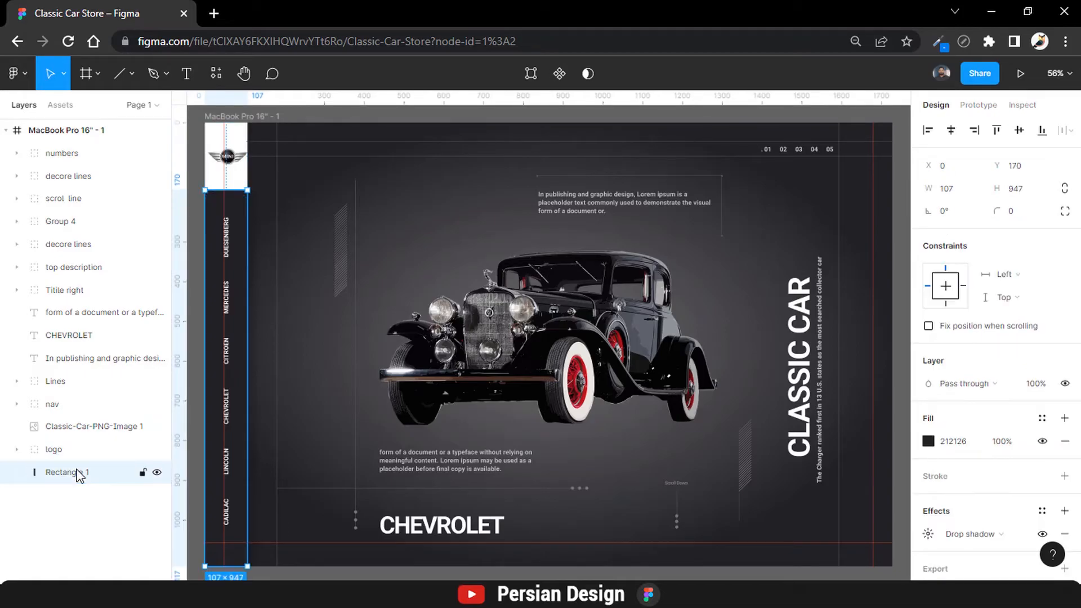
{"action": "left_click_drag", "start_coordinate": [77, 476], "coordinate": [77, 538]}
{"action": "scroll", "coordinate": [69, 427], "scroll_direction": "down", "scroll_amount": 1}
{"action": "left_click", "coordinate": [17, 368]}
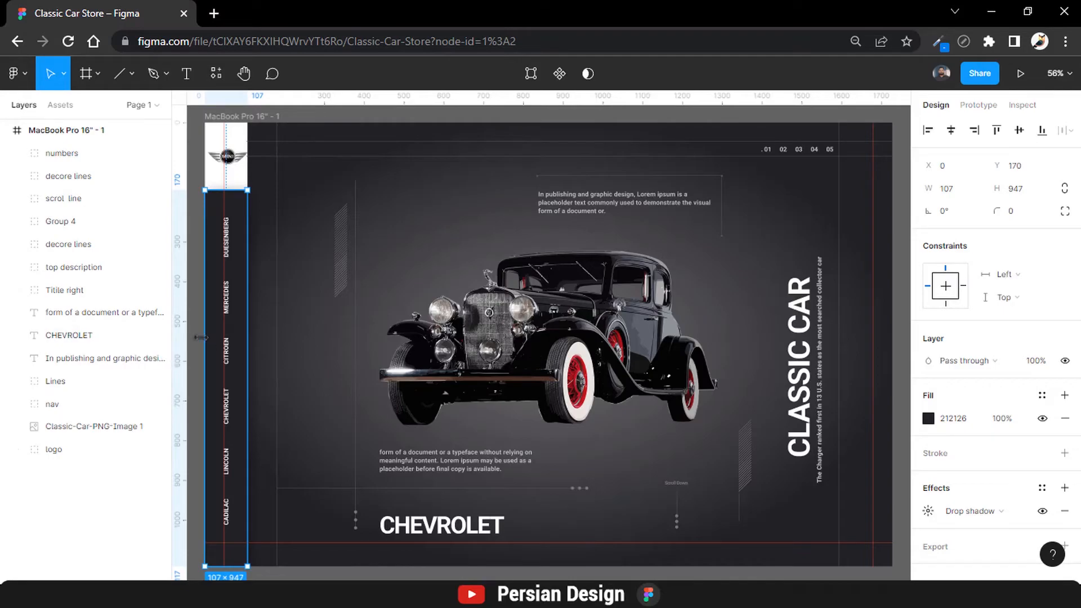
{"action": "left_click", "coordinate": [328, 322]}
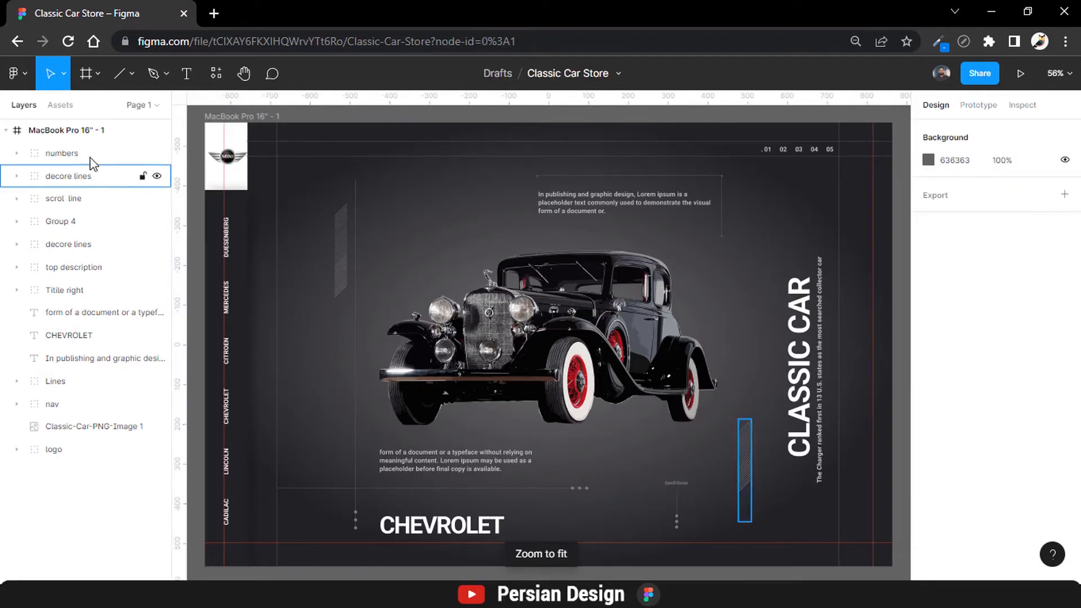
- Duplicate the MacBook Pro 16" - 1 frame beside the original
{"action": "left_click", "coordinate": [56, 131]}
{"action": "key", "text": "ctrl+d"}
{"action": "key", "text": "shift+1"}
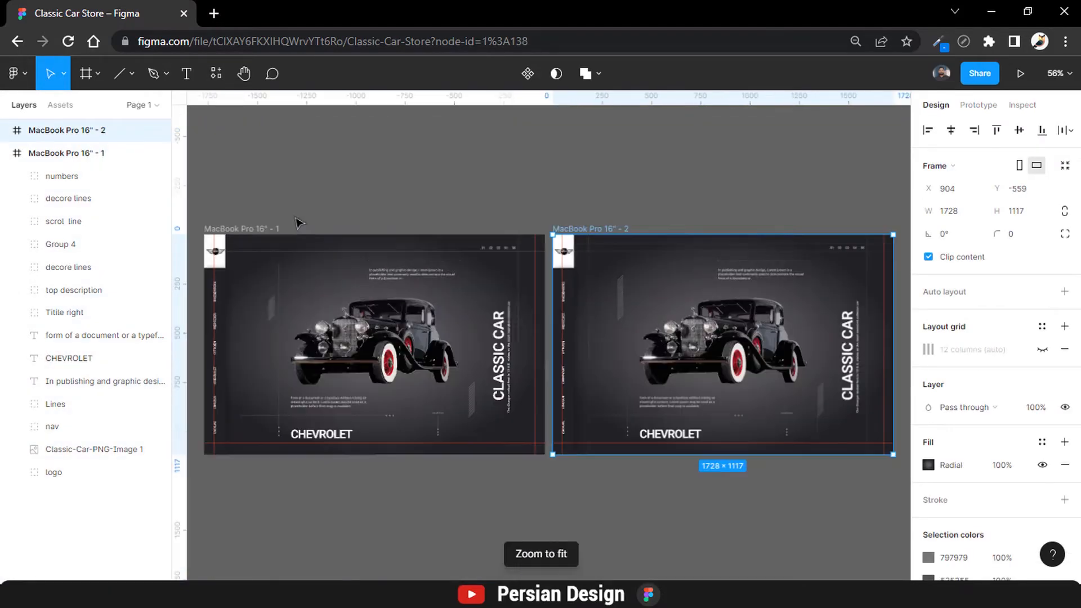
{"action": "left_click", "coordinate": [723, 196]}
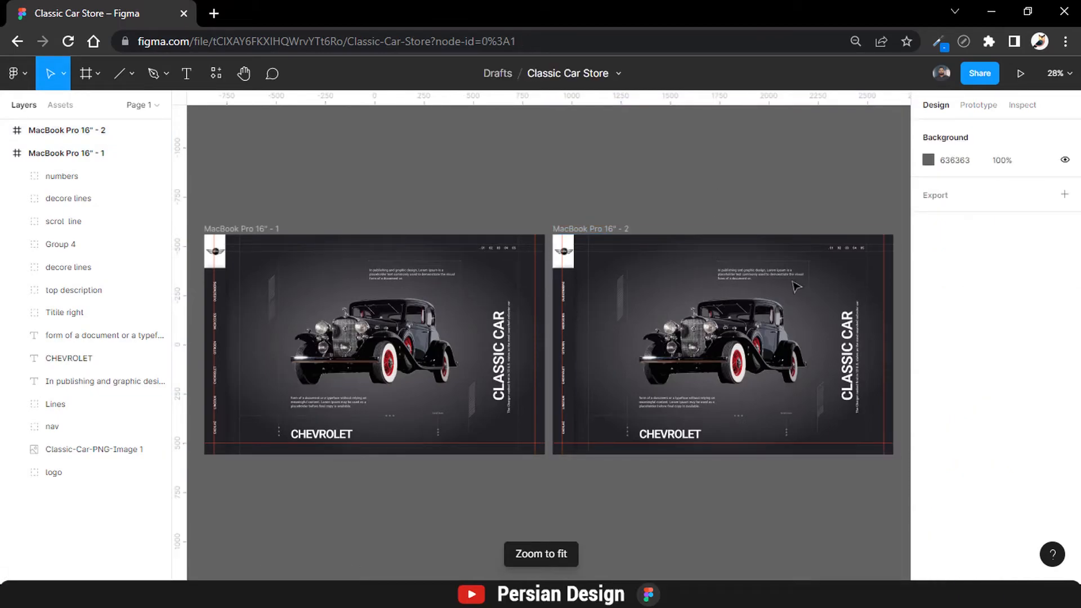
- Place the blue car picture over the black car in the duplicated frame, enlarged to about 990 × 562 at X 383, Y 221
{"action": "scroll", "coordinate": [770, 337], "scroll_direction": "up", "scroll_amount": 5}
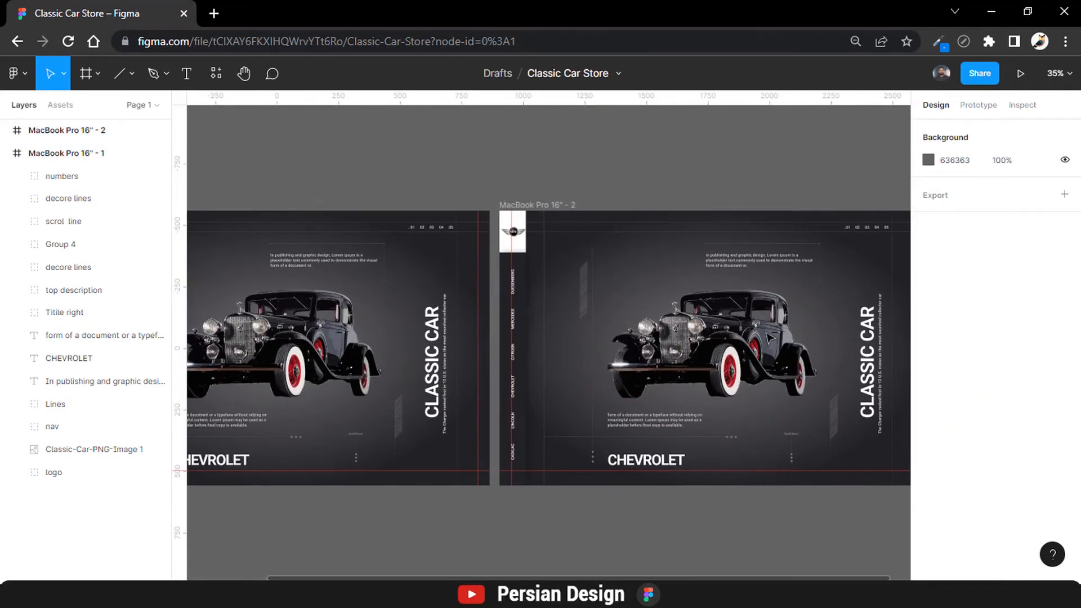
{"action": "scroll", "coordinate": [769, 337], "scroll_direction": "up", "scroll_amount": 1}
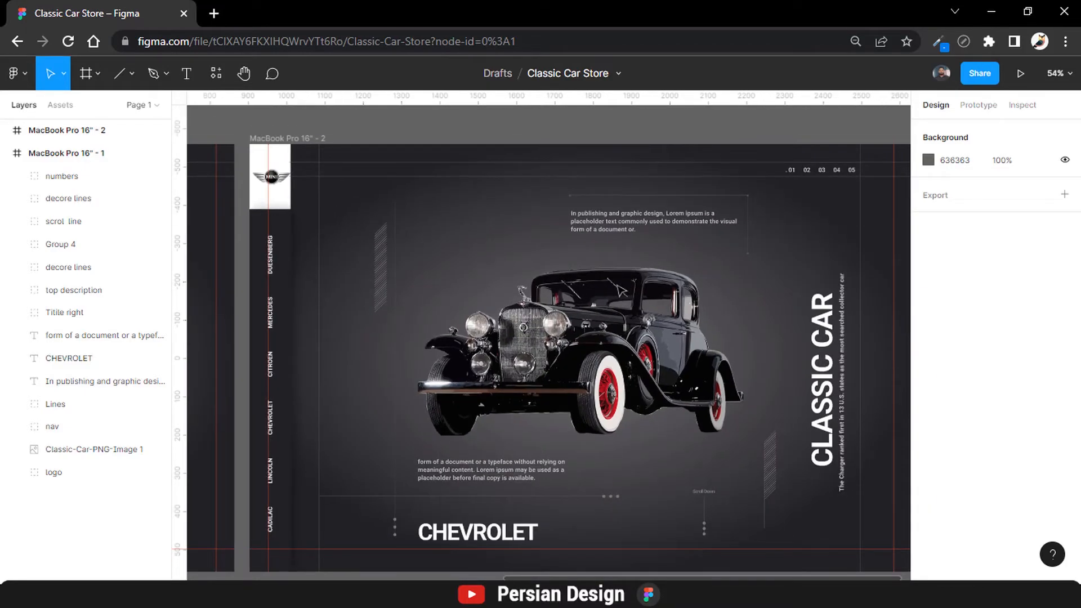
{"action": "scroll", "coordinate": [608, 288], "scroll_direction": "down", "scroll_amount": 1}
{"action": "left_click", "coordinate": [588, 287]}
{"action": "left_click_drag", "start_coordinate": [545, 277], "coordinate": [594, 292]}
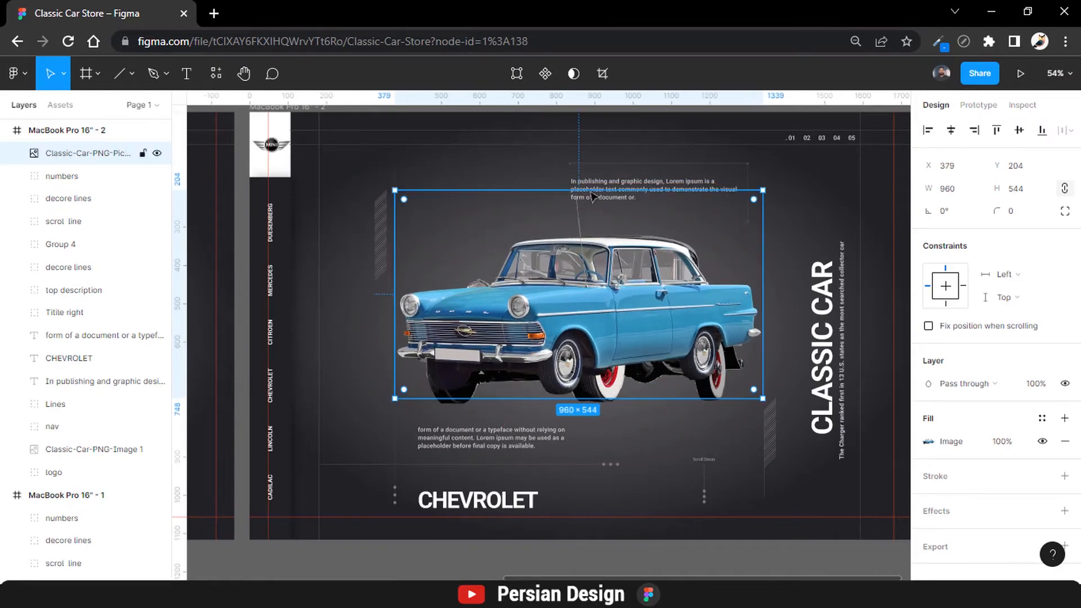
{"action": "left_click_drag", "start_coordinate": [591, 190], "coordinate": [564, 184]}
{"action": "left_click_drag", "start_coordinate": [571, 342], "coordinate": [578, 354]}
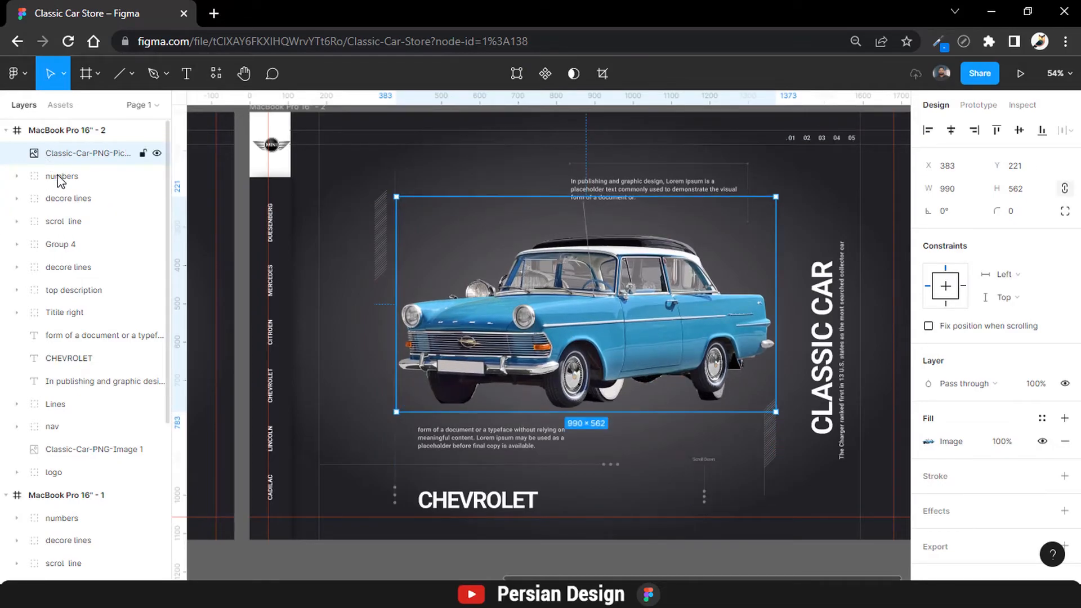
- Delete the black car image from the duplicated frame and move the blue car picture's layer between nav and logo
{"action": "scroll", "coordinate": [56, 253], "scroll_direction": "down", "scroll_amount": 4}
{"action": "scroll", "coordinate": [78, 383], "scroll_direction": "up", "scroll_amount": 4}
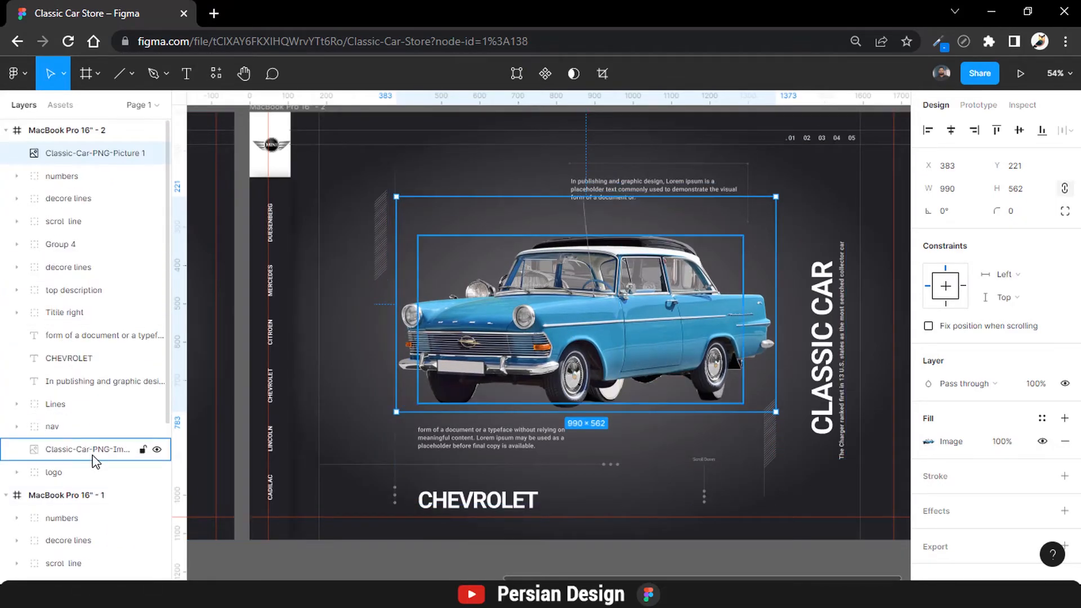
{"action": "left_click", "coordinate": [79, 449]}
{"action": "key", "text": "Delete"}
{"action": "left_click_drag", "start_coordinate": [67, 152], "coordinate": [50, 438]}
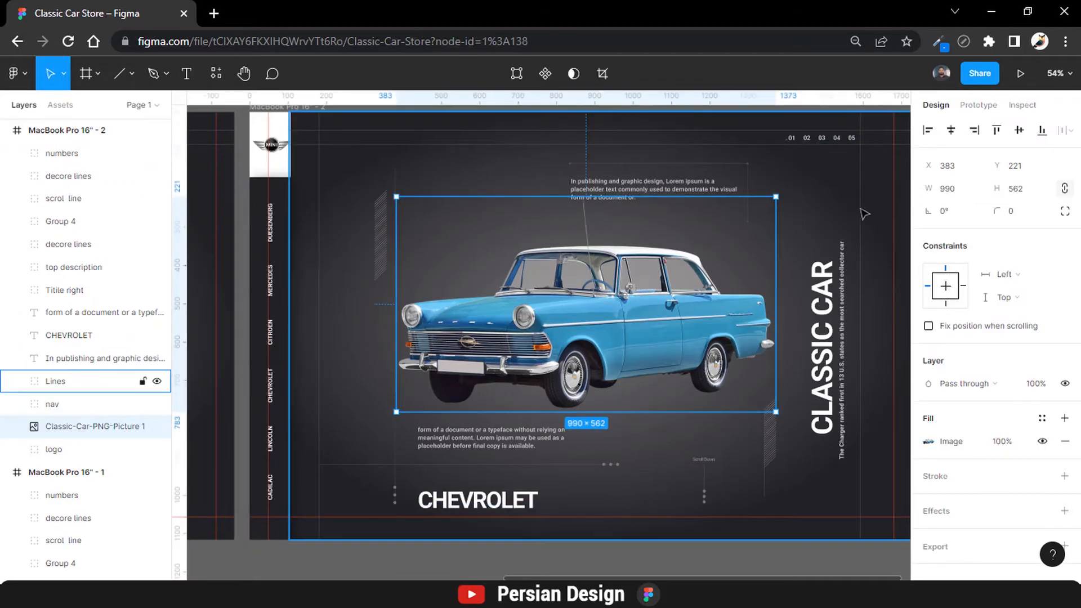
{"action": "left_click", "coordinate": [890, 253]}
{"action": "left_click", "coordinate": [6, 472]}
- Set the outer stop of the duplicated frame's radial fill to blue 59B6E6, sampled from the car's body
{"action": "left_click", "coordinate": [62, 130]}
{"action": "scroll", "coordinate": [958, 349], "scroll_direction": "down", "scroll_amount": 3}
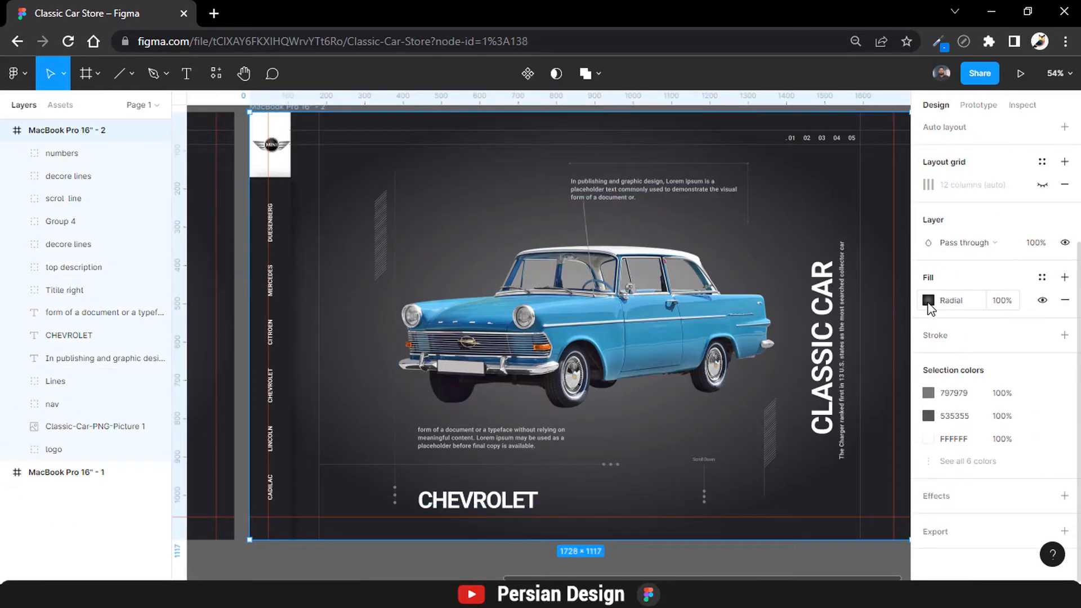
{"action": "left_click", "coordinate": [929, 301]}
{"action": "left_click", "coordinate": [758, 194]}
{"action": "left_click", "coordinate": [895, 196]}
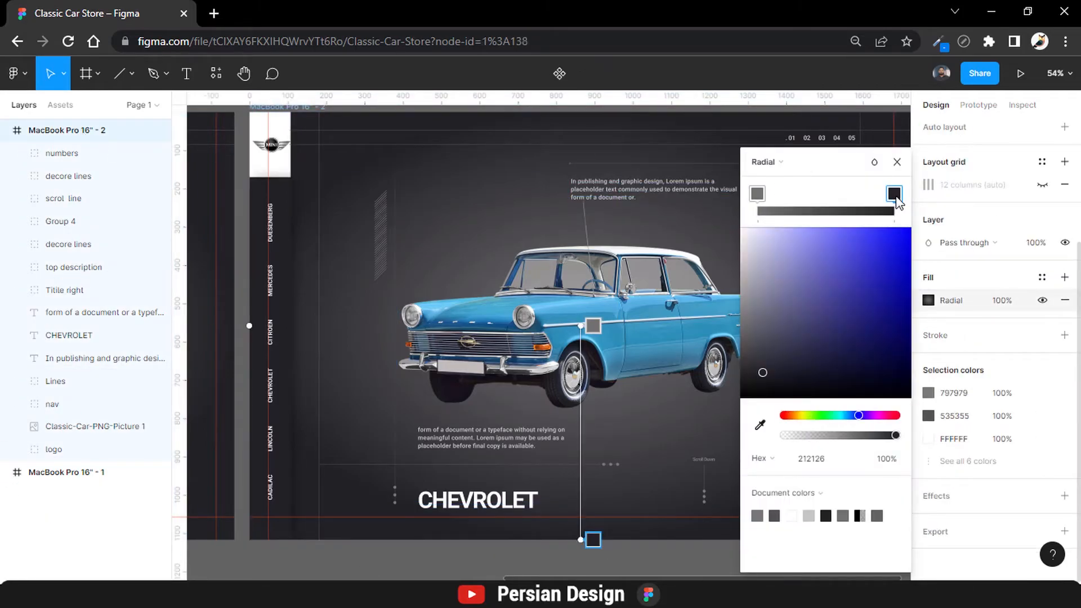
{"action": "left_click", "coordinate": [760, 425]}
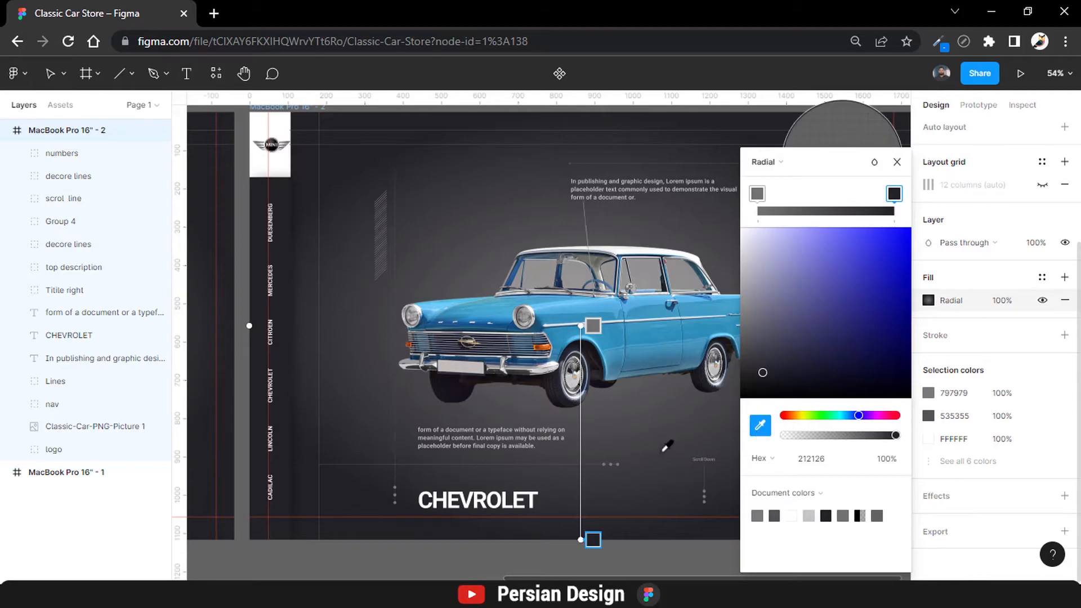
{"action": "left_click", "coordinate": [554, 309]}
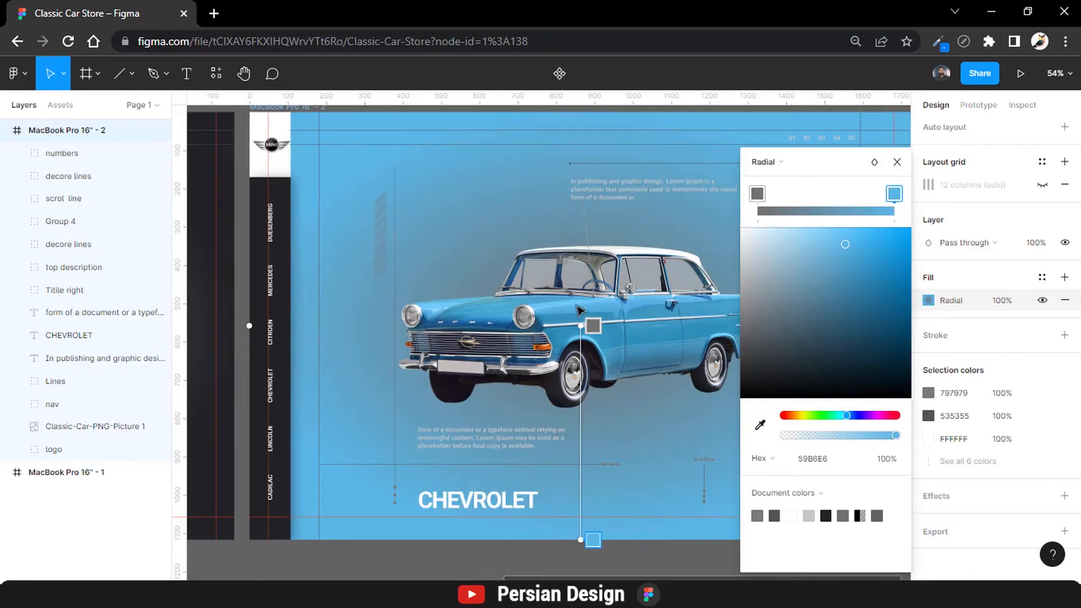
- Set the inner stop of the frame's radial fill to off-white EBEEEA, sampled from the car's roof
{"action": "left_click", "coordinate": [758, 194]}
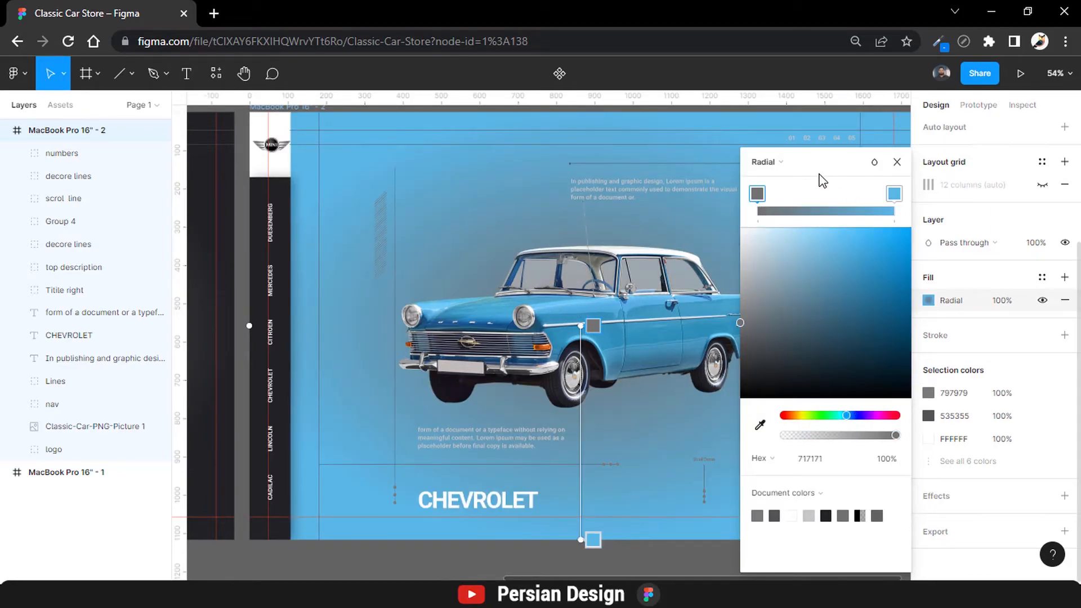
{"action": "left_click", "coordinate": [761, 425]}
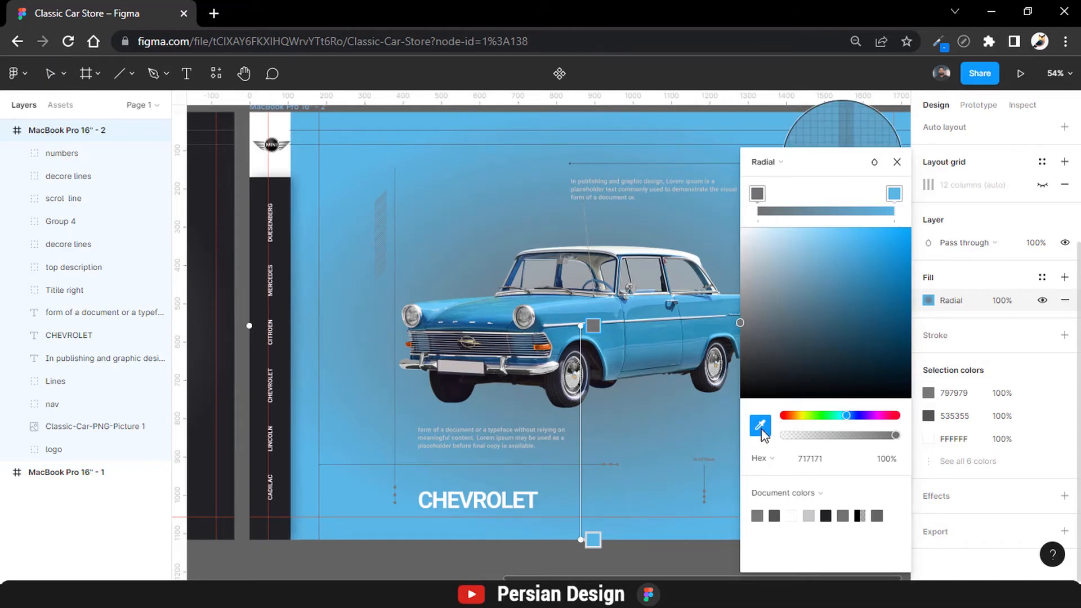
{"action": "left_click", "coordinate": [621, 248]}
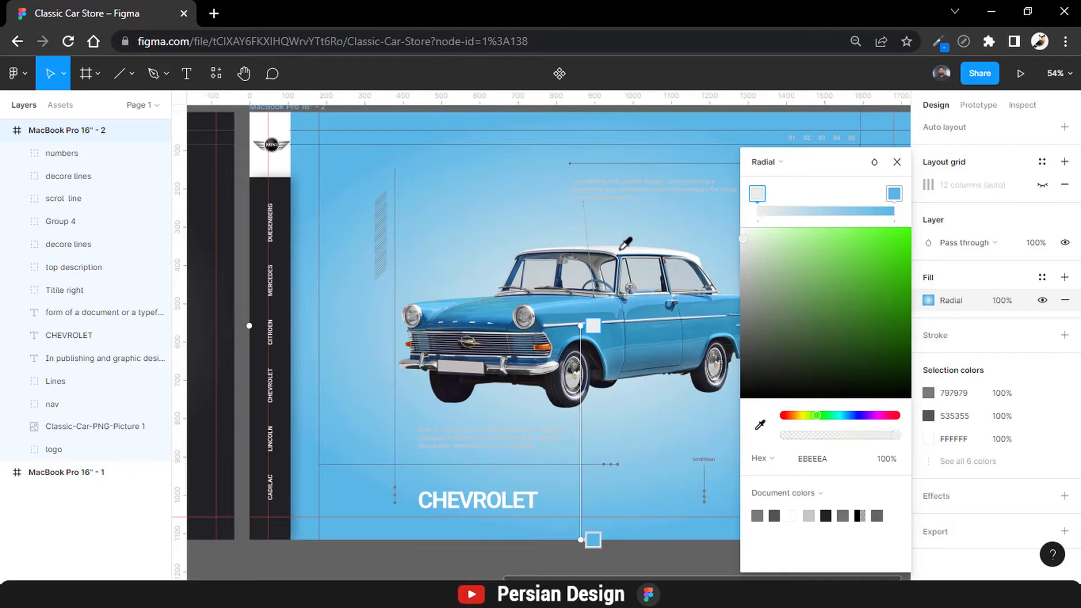
{"action": "left_click", "coordinate": [897, 162]}
- Set the upper description paragraph's fill to white FFFFFF and copy the colour code
{"action": "left_click", "coordinate": [702, 193]}
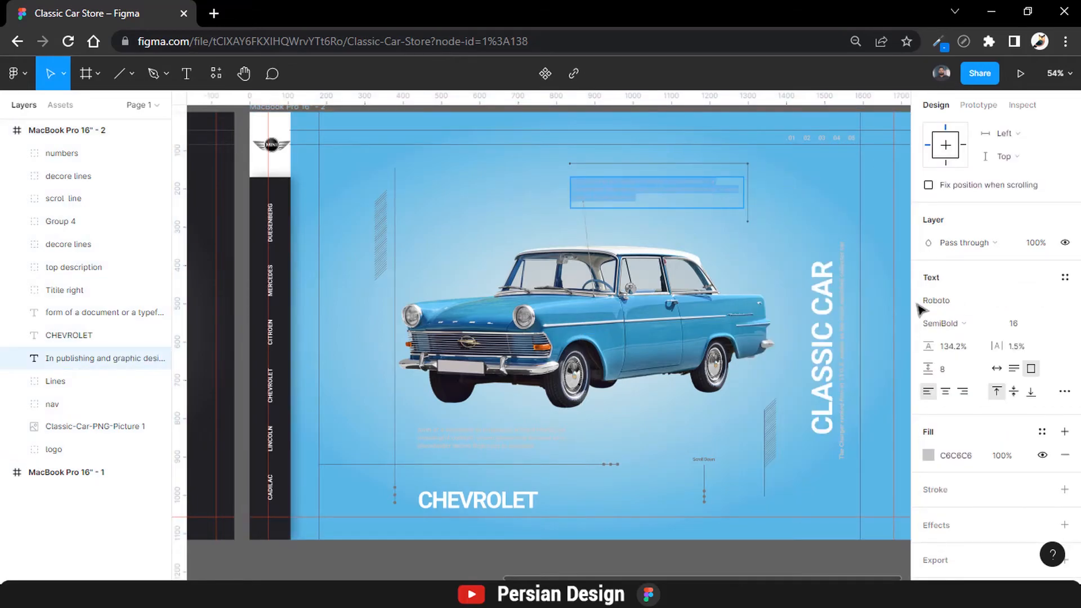
{"action": "left_click", "coordinate": [928, 425]}
{"action": "left_click_drag", "start_coordinate": [782, 360], "coordinate": [741, 227]}
{"action": "left_click", "coordinate": [823, 467]}
{"action": "key", "text": "ctrl+c"}
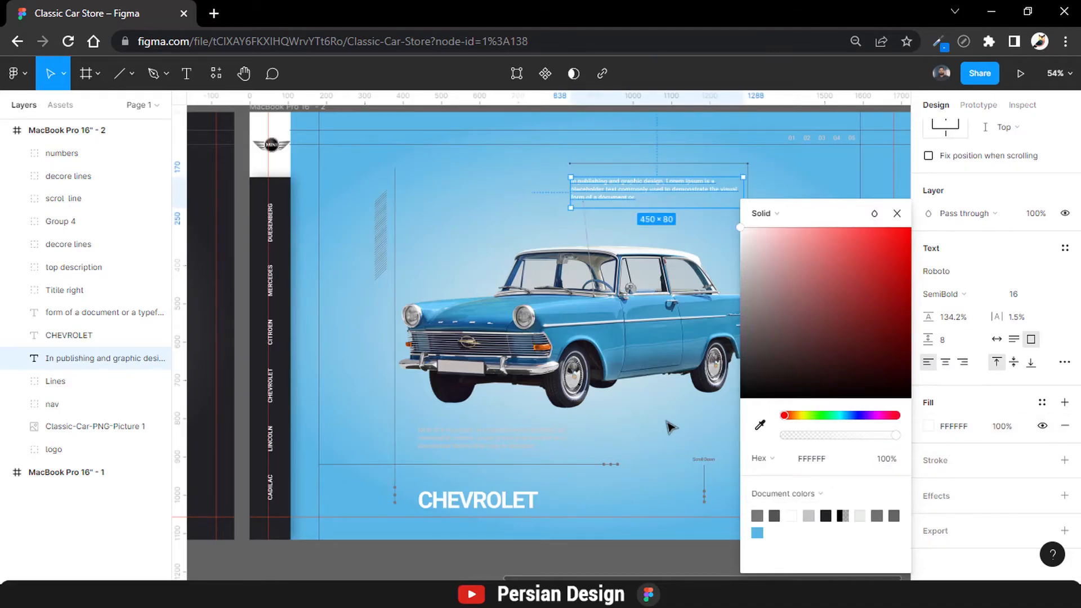
{"action": "left_click", "coordinate": [670, 428]}
- Set the fill of the paragraph above the CHEVROLET heading to white FFFFFF
{"action": "left_click", "coordinate": [502, 443]}
{"action": "scroll", "coordinate": [957, 429], "scroll_direction": "down", "scroll_amount": 5}
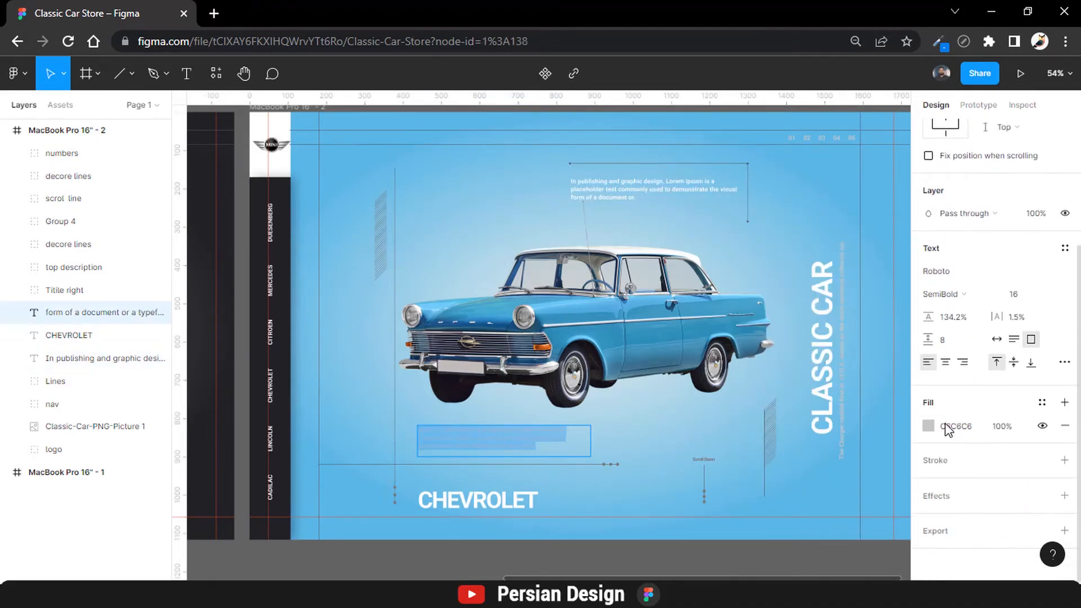
{"action": "left_click", "coordinate": [928, 426]}
{"action": "type", "text": "FFFFFF"}
{"action": "key", "text": "Return"}
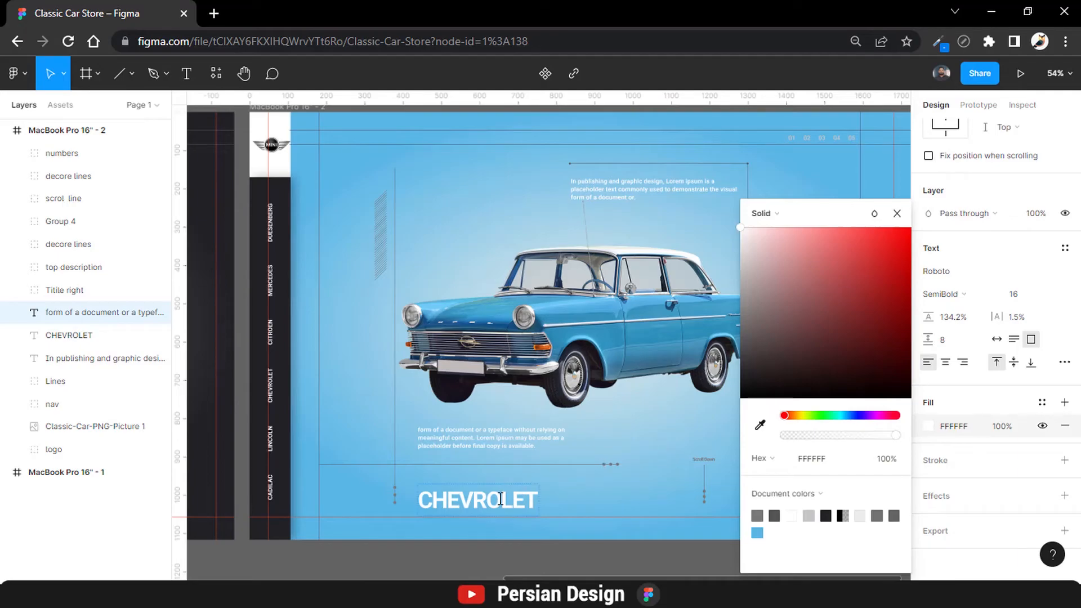
- Change the nav group's dark background to the blue 59B6E6 already used in the document
{"action": "left_click", "coordinate": [284, 225]}
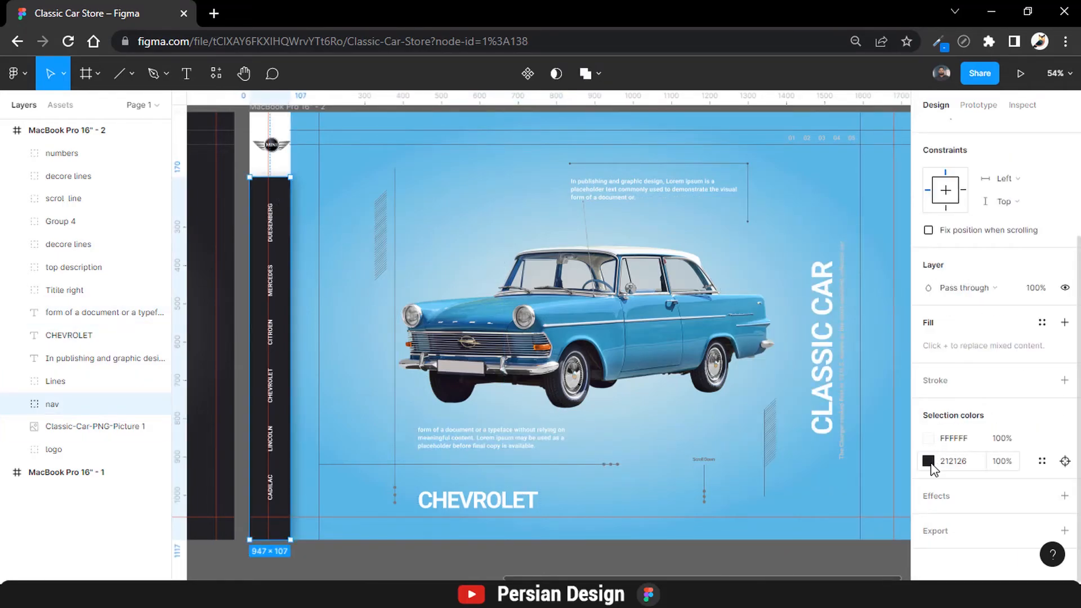
{"action": "left_click", "coordinate": [928, 461]}
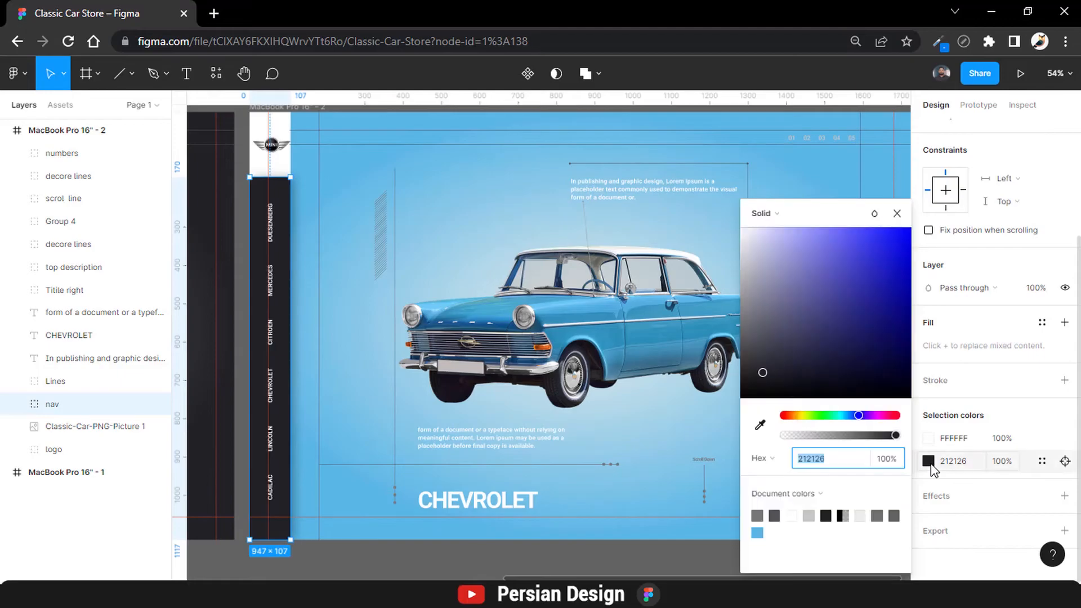
{"action": "left_click", "coordinate": [758, 531]}
{"action": "left_click", "coordinate": [431, 550]}
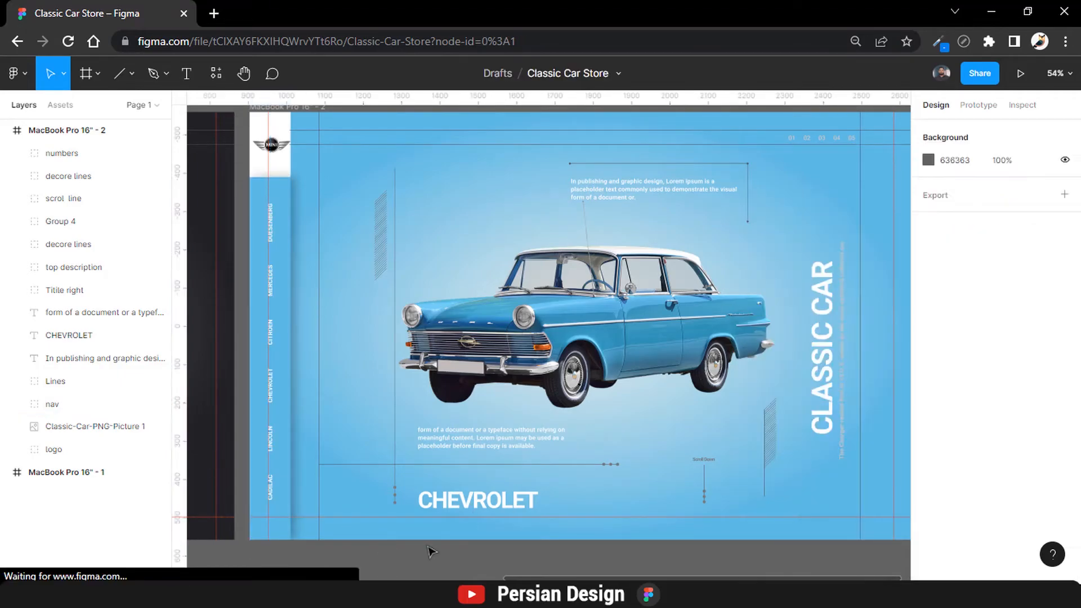
- Set the stroke of the slanted decorative lines near the nav bar to white FFFFFF
{"action": "double_click", "coordinate": [382, 246]}
{"action": "scroll", "coordinate": [79, 191], "scroll_direction": "up", "scroll_amount": 5}
{"action": "left_click", "coordinate": [72, 243]}
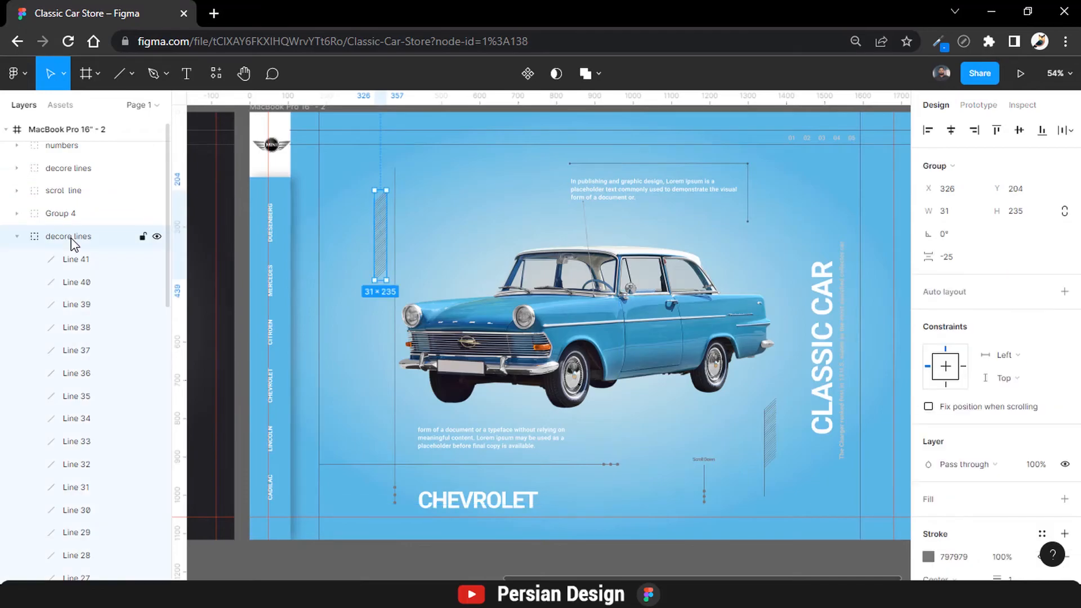
{"action": "scroll", "coordinate": [959, 363], "scroll_direction": "down", "scroll_amount": 3}
{"action": "key", "text": "Return"}
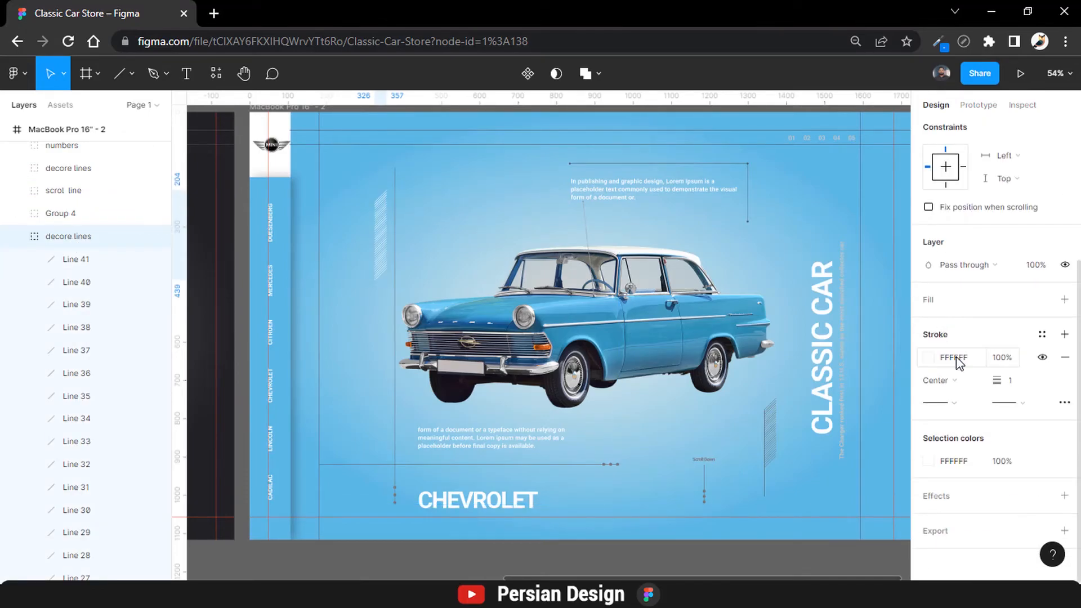
- Set the stroke of all lines and ellipses in Group 4 to white FFFFFF
{"action": "double_click", "coordinate": [578, 465]}
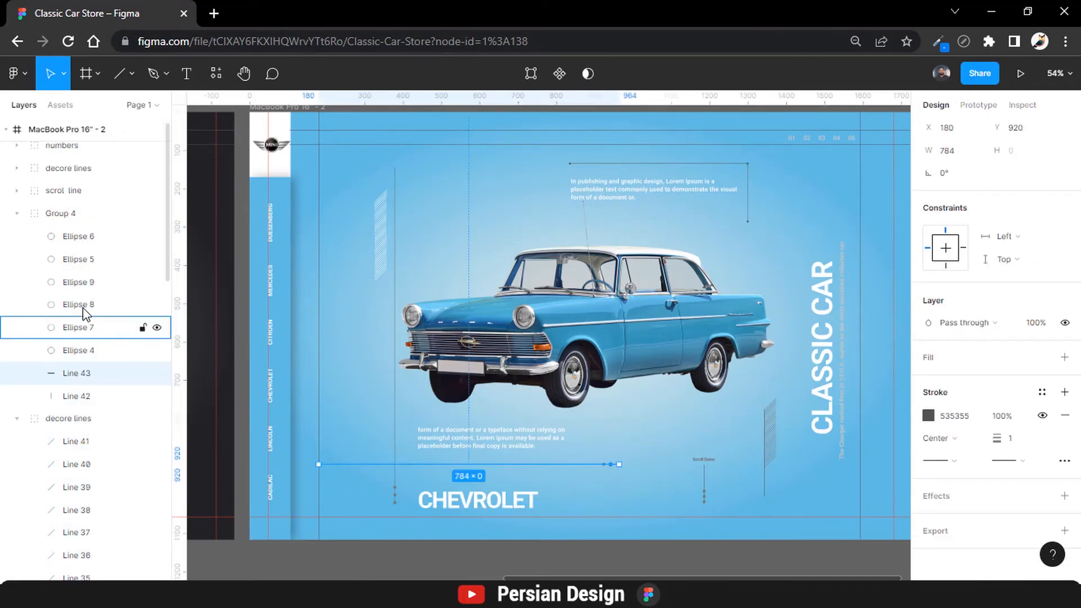
{"action": "left_click", "coordinate": [78, 236]}
{"action": "left_click", "coordinate": [76, 396], "text": "shift"}
{"action": "scroll", "coordinate": [1008, 380], "scroll_direction": "down", "scroll_amount": 1}
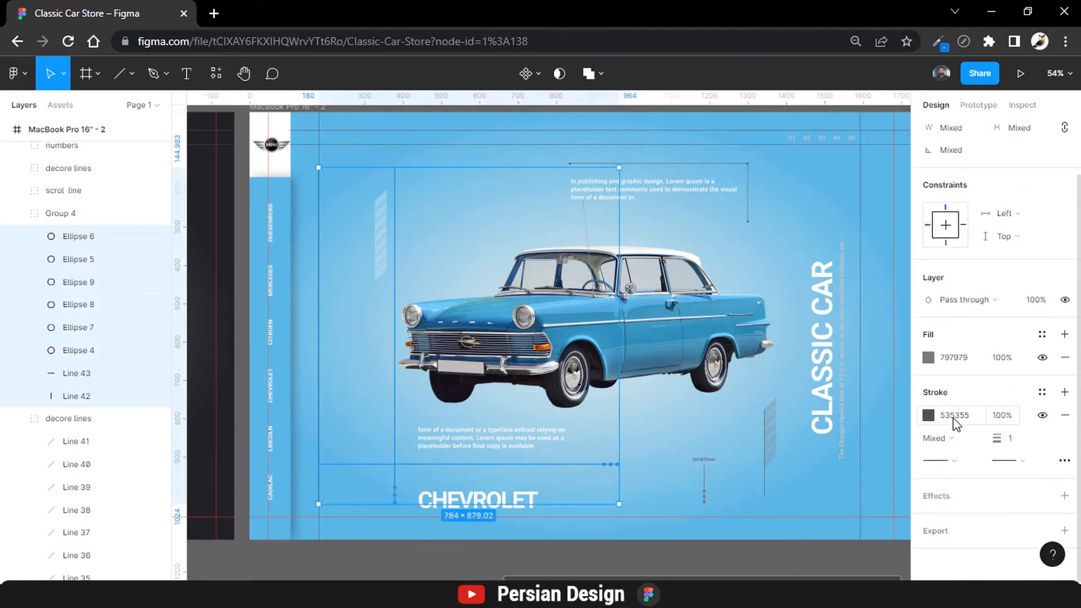
{"action": "left_click", "coordinate": [370, 325]}
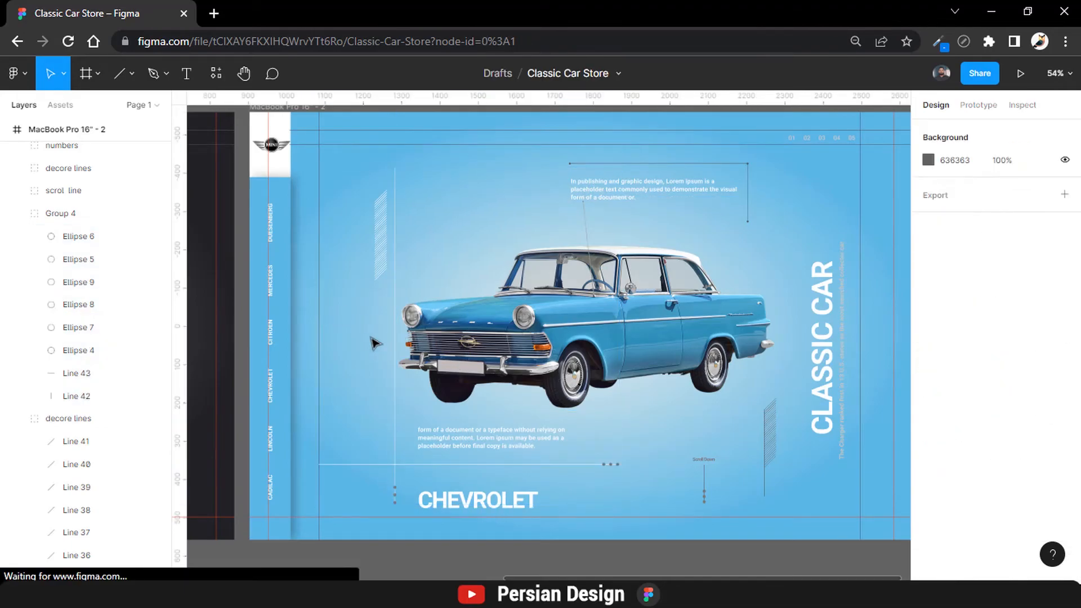
- Set the fill of Group 4's small dots to white FFFFFF
{"action": "left_click", "coordinate": [396, 495]}
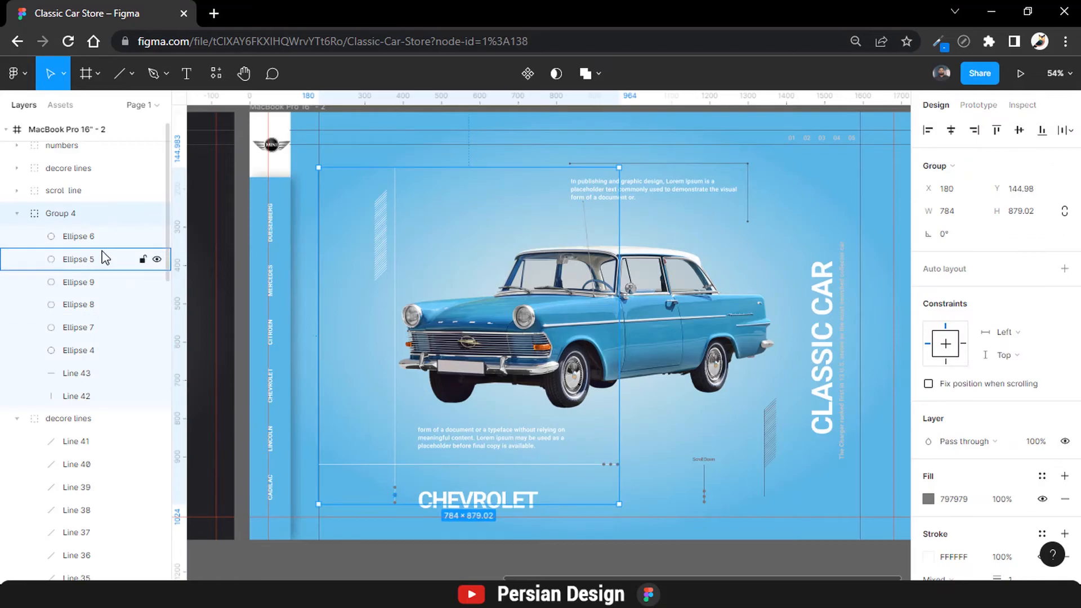
{"action": "scroll", "coordinate": [968, 403], "scroll_direction": "down", "scroll_amount": 4}
{"action": "left_click", "coordinate": [946, 443]}
{"action": "key", "text": "ctrl+v"}
{"action": "key", "text": "Return"}
- Set the colours of the decorative lines beside CLASSIC CAR and of the scroll-down group to white FFFFFF
{"action": "left_click", "coordinate": [775, 441]}
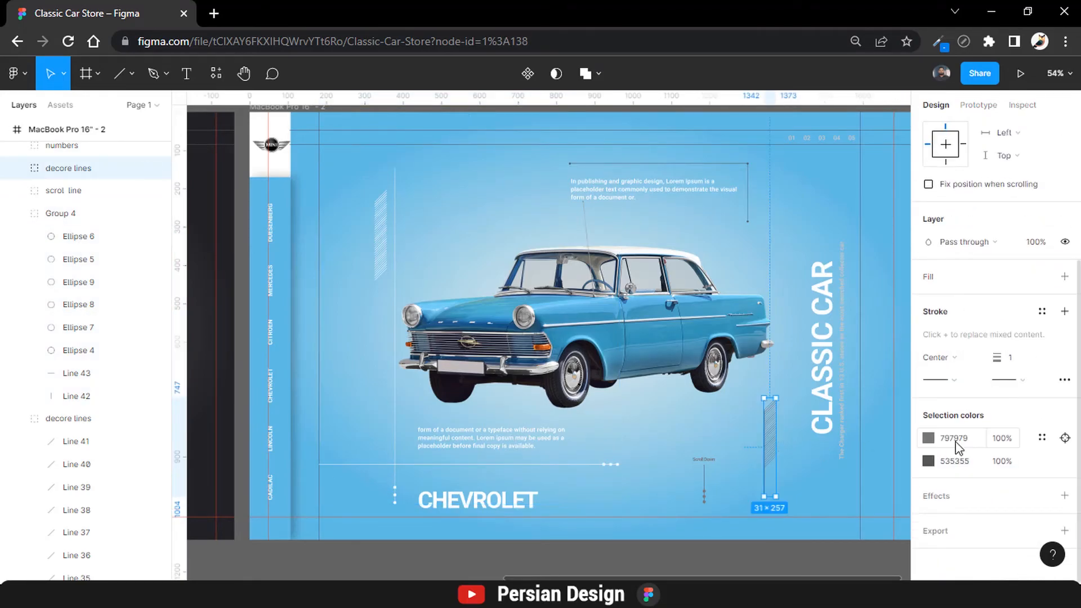
{"action": "left_click", "coordinate": [706, 476]}
{"action": "left_click", "coordinate": [954, 461]}
{"action": "key", "text": "ctrl+v"}
{"action": "left_click", "coordinate": [954, 484]}
{"action": "key", "text": "ctrl+v"}
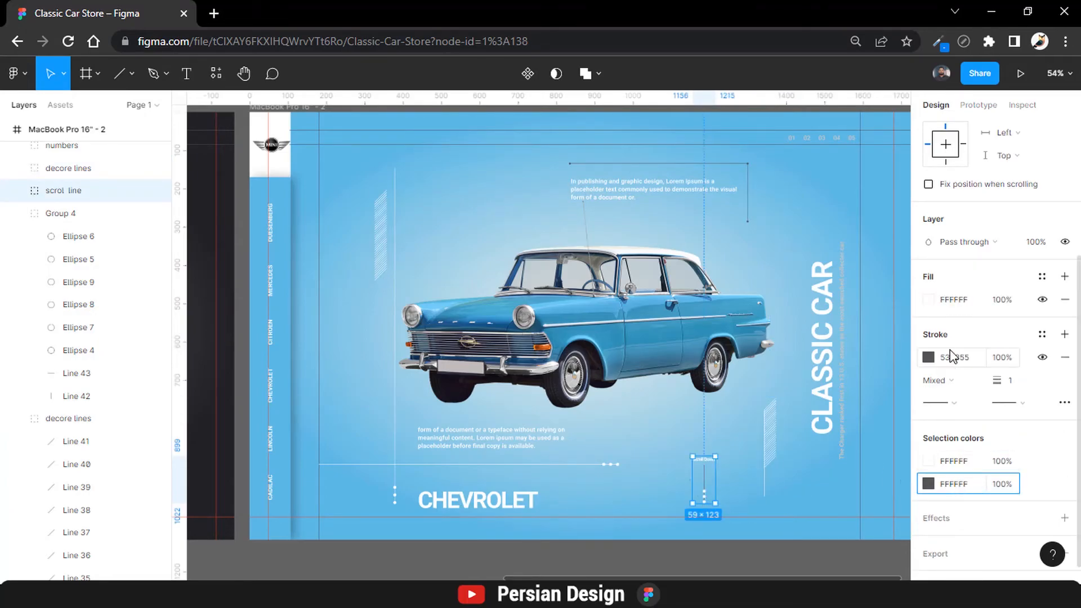
{"action": "left_click", "coordinate": [959, 359]}
- Set the stroke of the Lines group, the page's long layout lines, to white FFFFFF
{"action": "left_click", "coordinate": [864, 318]}
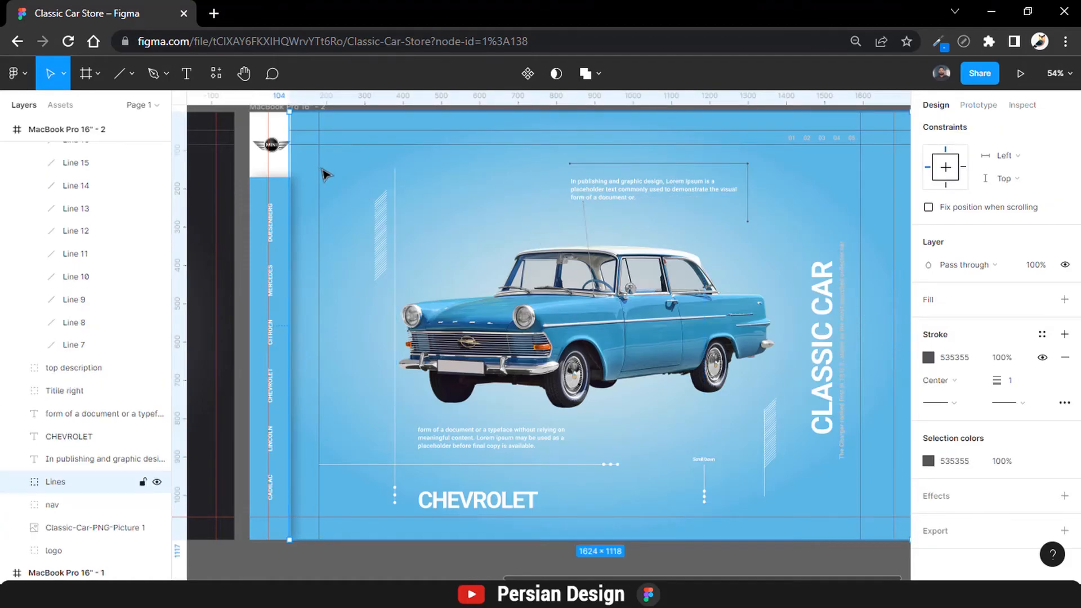
{"action": "left_click", "coordinate": [22, 481]}
{"action": "key", "text": "Return"}
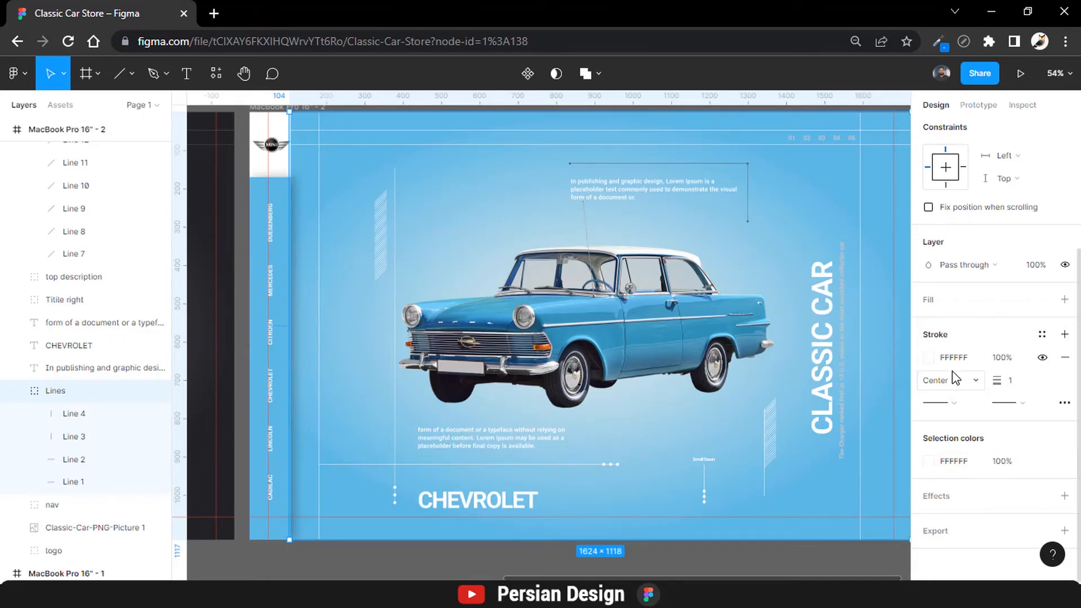
{"action": "left_click", "coordinate": [729, 556]}
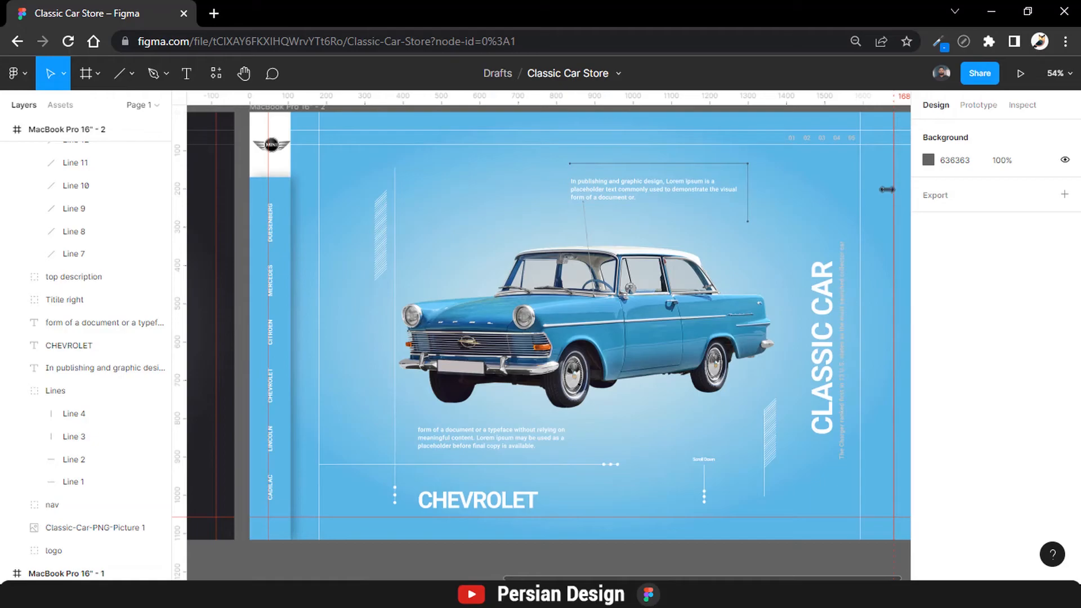
- Set the fill of the numbers group to white FFFFFF
{"action": "left_click", "coordinate": [813, 145]}
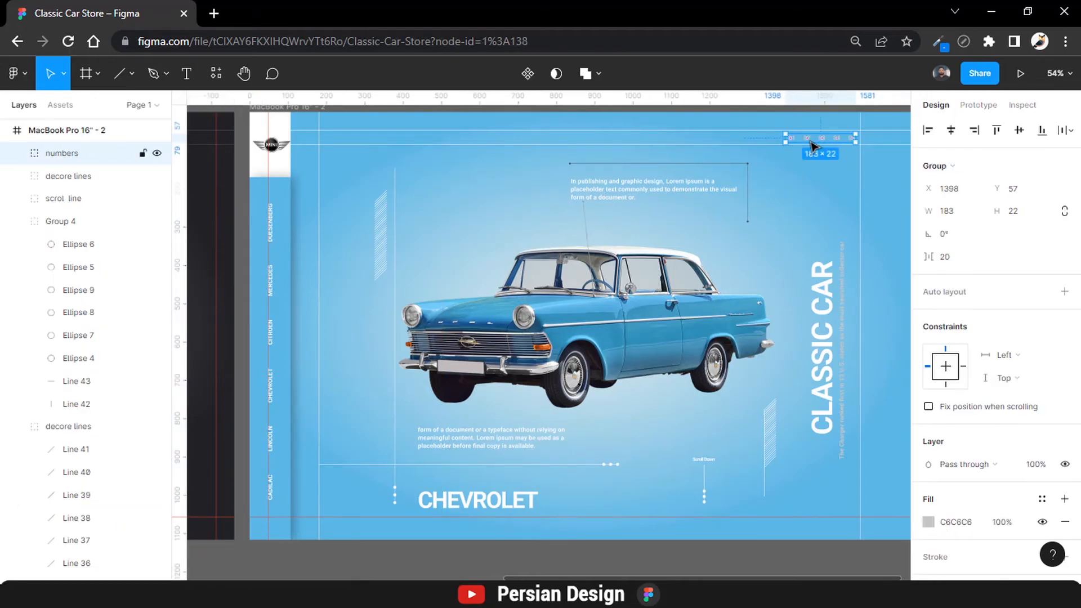
{"action": "left_click", "coordinate": [956, 522]}
{"action": "type", "text": "FFFFFF"}
{"action": "key", "text": "Return"}
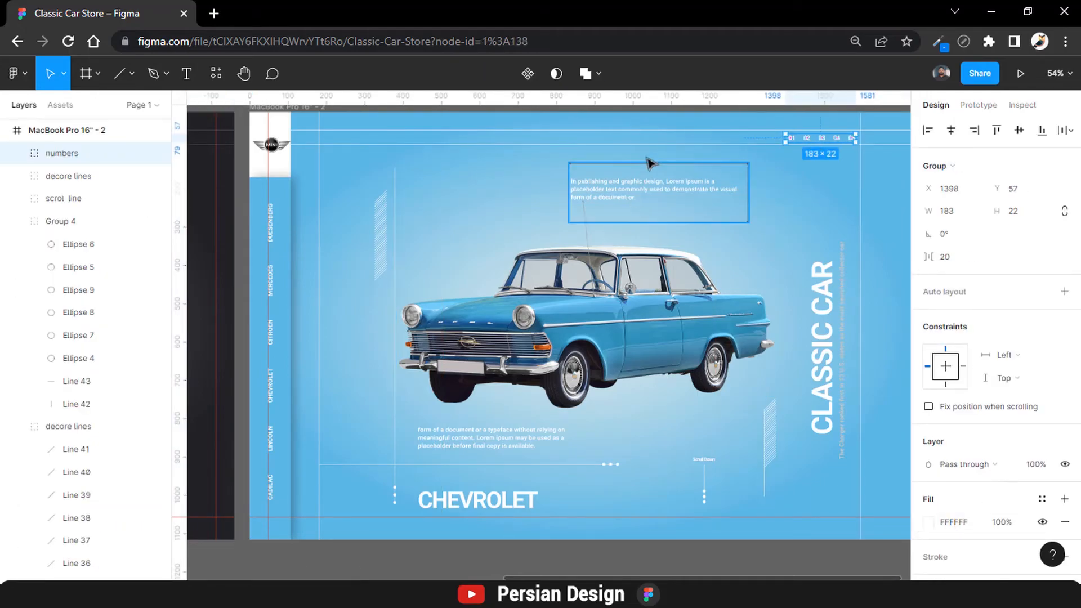
- Set the stroke and both fills of the top description group to white FFFFFF
{"action": "left_click", "coordinate": [652, 167]}
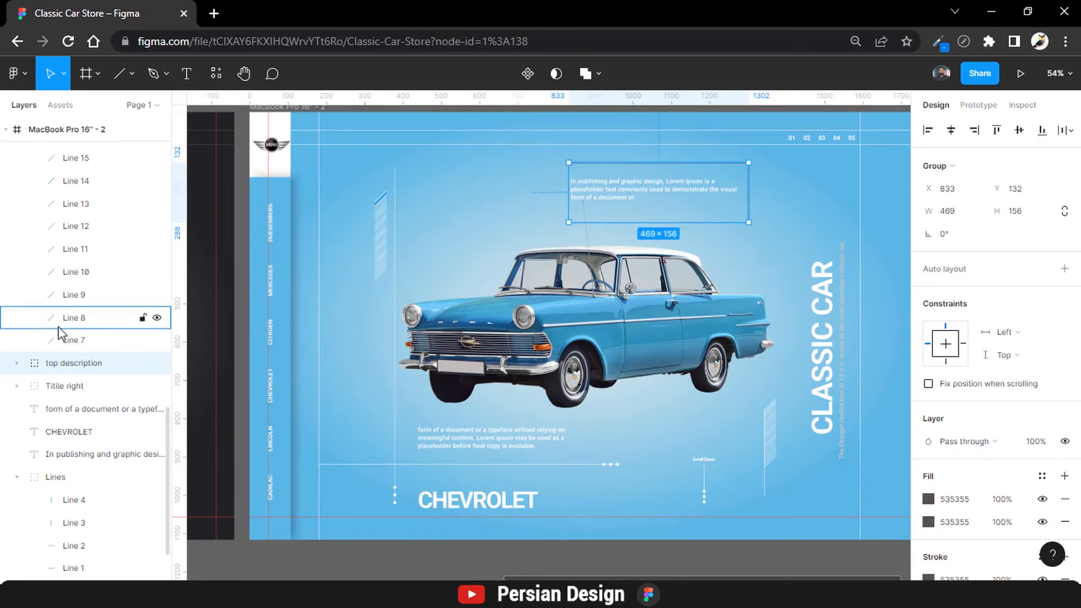
{"action": "left_click", "coordinate": [22, 364]}
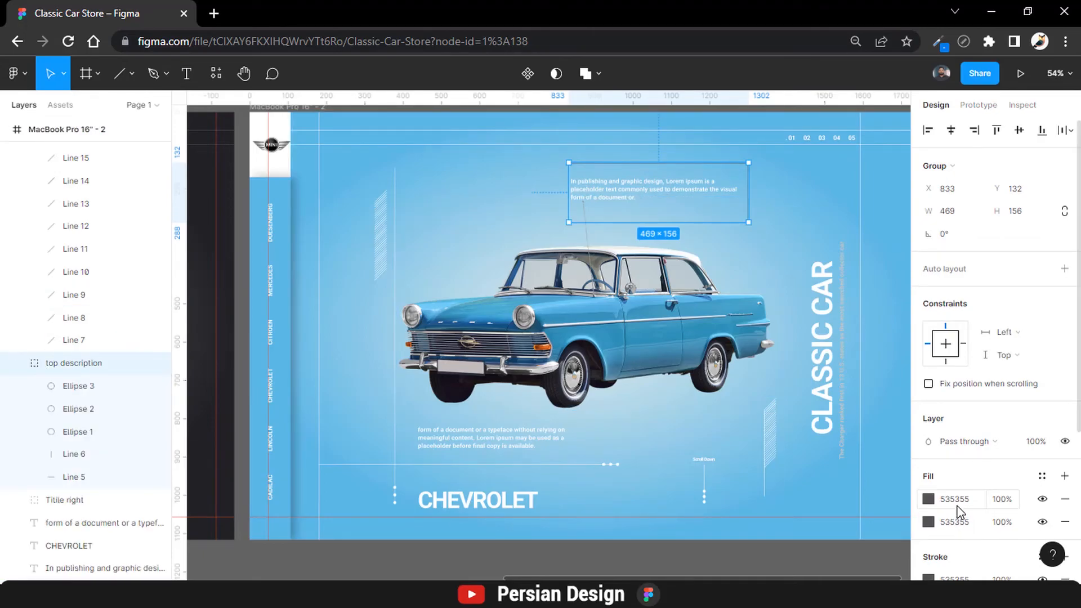
{"action": "scroll", "coordinate": [956, 506], "scroll_direction": "down", "scroll_amount": 4}
{"action": "left_click", "coordinate": [953, 359]}
{"action": "type", "text": "FFFFFF"}
{"action": "key", "text": "Return"}
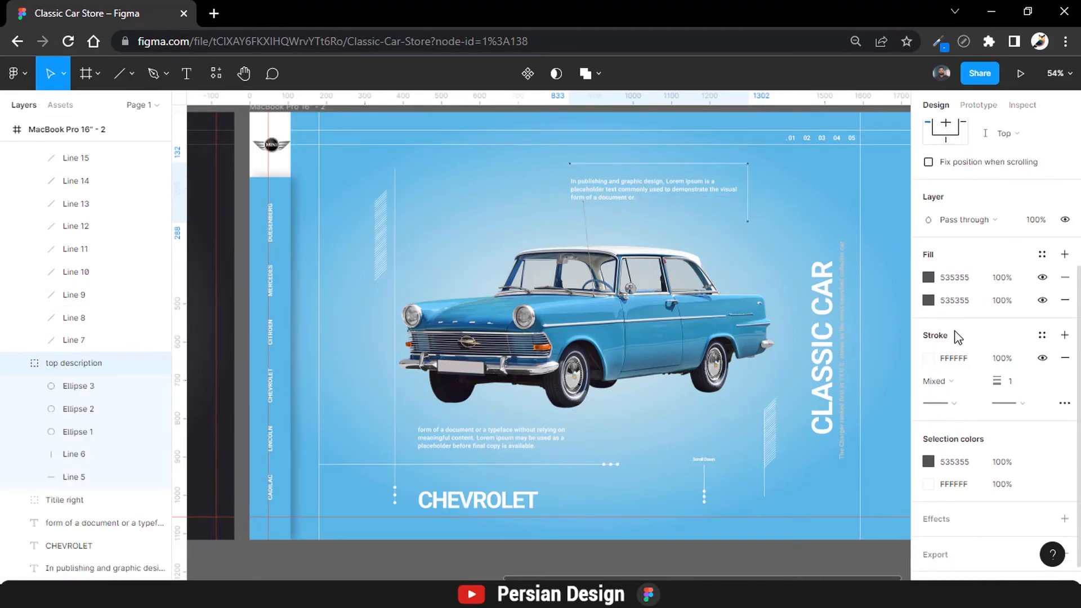
{"action": "left_click", "coordinate": [956, 304]}
{"action": "key", "text": "Return"}
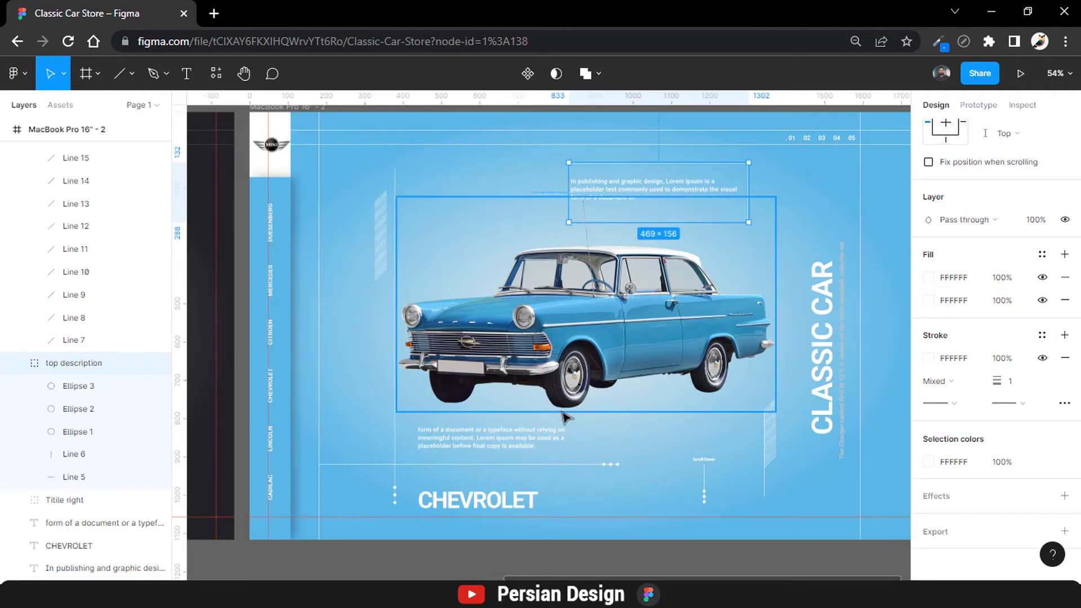
- Duplicate the blue frame MacBook Pro 16" - 2 beside the original
{"action": "key", "text": "shift+1"}
{"action": "left_click", "coordinate": [642, 530]}
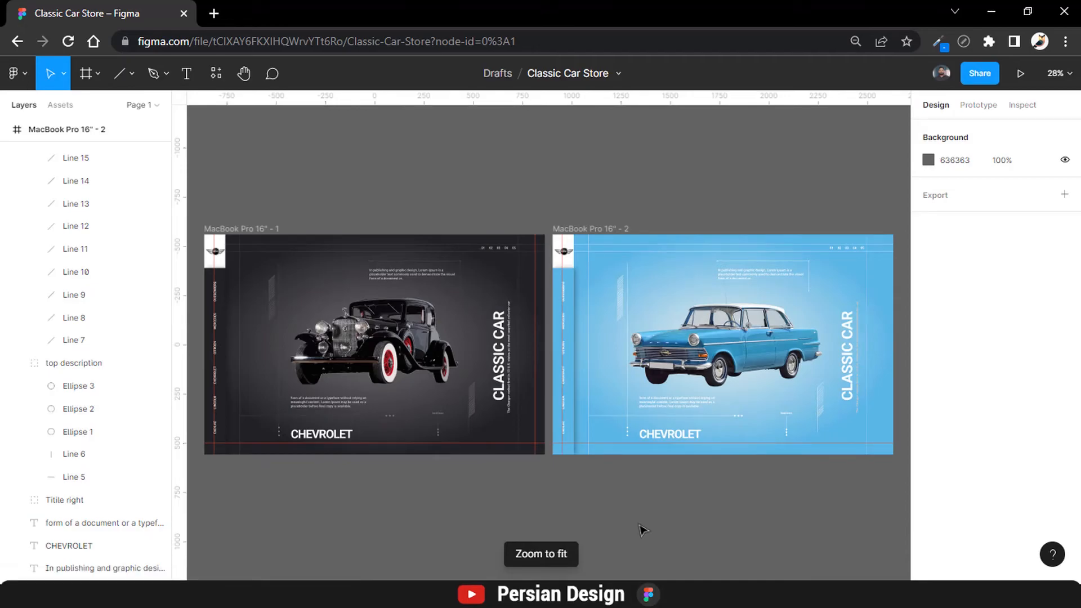
{"action": "left_click", "coordinate": [69, 133]}
{"action": "key", "text": "ctrl+d"}
{"action": "key", "text": "shift+1"}
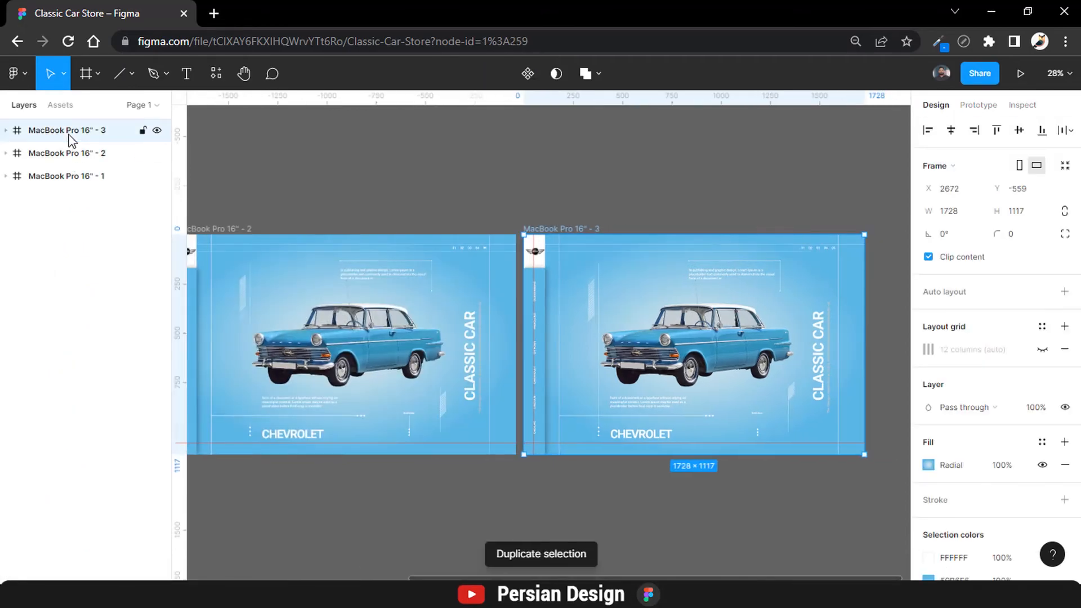
{"action": "key", "text": "shift+1"}
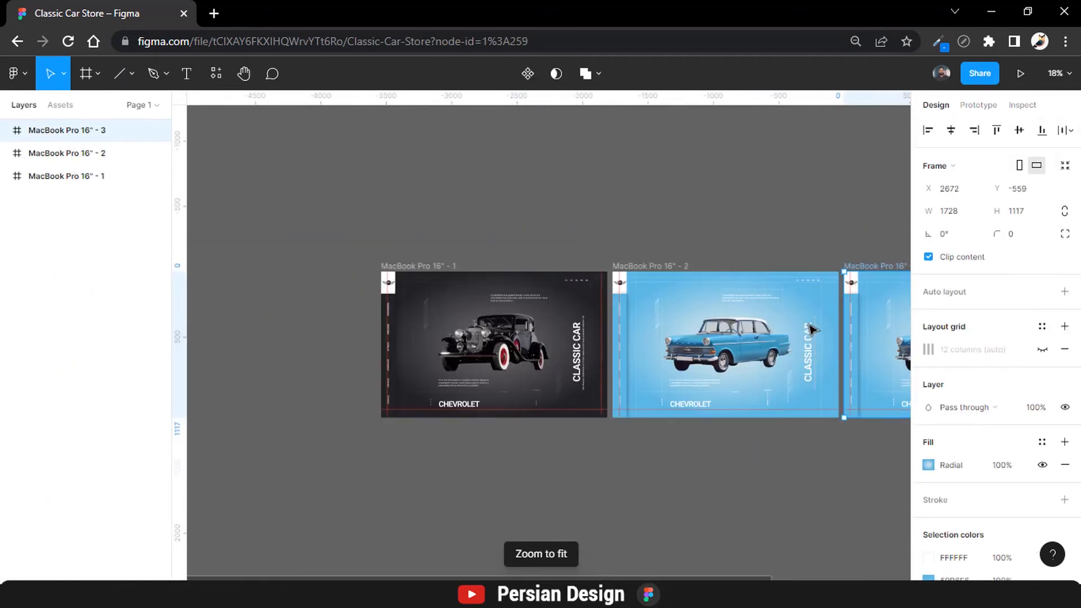
- Paste the red car image into the new duplicate frame and mirror it horizontally
{"action": "scroll", "coordinate": [697, 347], "scroll_direction": "up", "scroll_amount": 5}
{"action": "scroll", "coordinate": [697, 348], "scroll_direction": "down", "scroll_amount": 2}
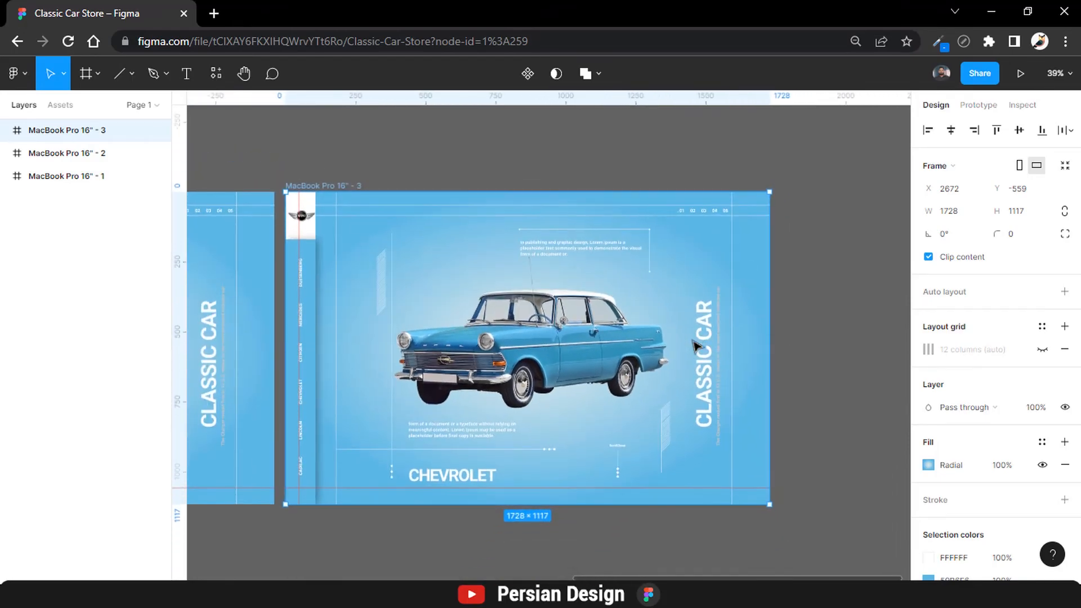
{"action": "scroll", "coordinate": [697, 346], "scroll_direction": "left", "scroll_amount": 1}
{"action": "key", "text": "ctrl+v"}
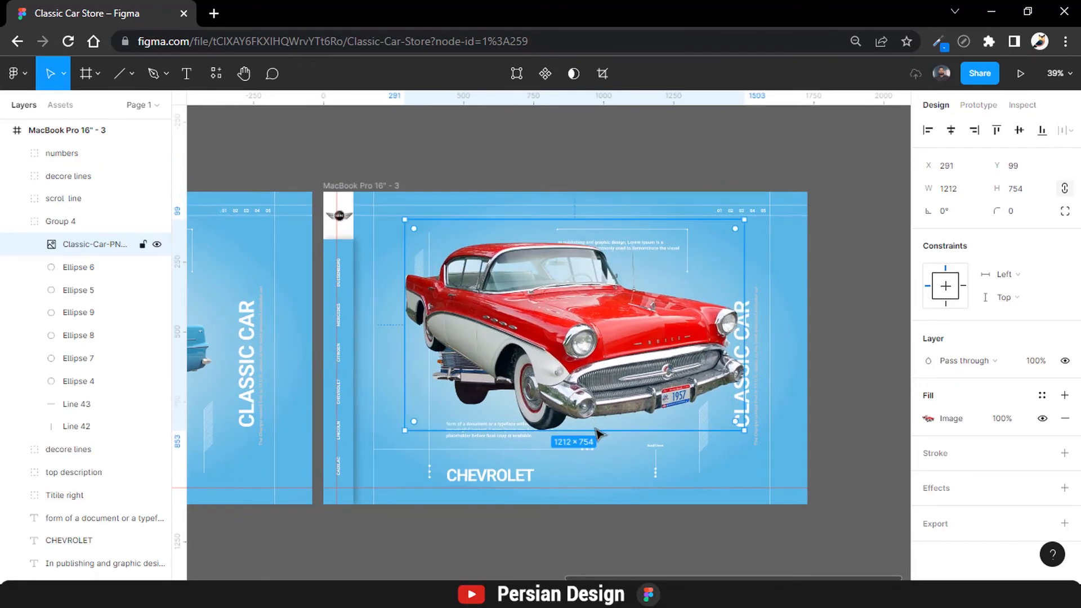
{"action": "left_click_drag", "start_coordinate": [715, 394], "coordinate": [534, 385]}
{"action": "left_click_drag", "start_coordinate": [678, 301], "coordinate": [458, 300]}
- Resize the red car image to about 908 × 523 and place it over the blue car
{"action": "mouse_move", "coordinate": [547, 321]}
{"action": "left_mouse_down"}
{"action": "mouse_move", "coordinate": [539, 334]}
{"action": "mouse_move", "coordinate": [549, 331]}
{"action": "left_mouse_up"}
{"action": "left_click_drag", "start_coordinate": [565, 274], "coordinate": [566, 265]}
{"action": "left_click_drag", "start_coordinate": [689, 259], "coordinate": [731, 292]}
{"action": "key", "text": "ctrl+z"}
{"action": "left_click_drag", "start_coordinate": [607, 263], "coordinate": [607, 257]}
{"action": "left_click_drag", "start_coordinate": [580, 324], "coordinate": [580, 341]}
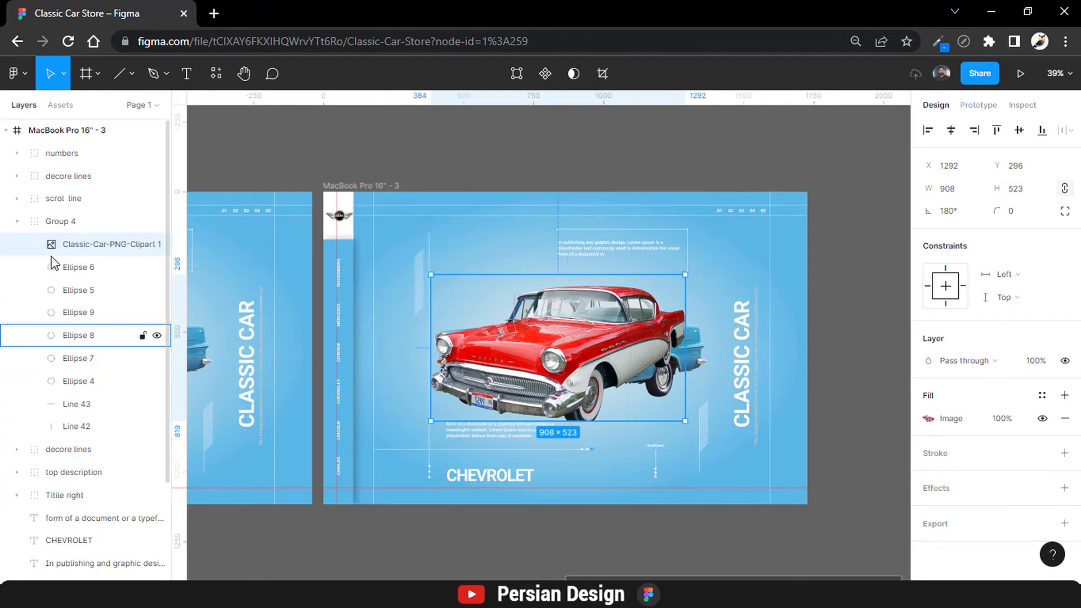
- Move the red car image from Group 4 into the nav group and remove the blue car from the third frame
{"action": "left_click_drag", "start_coordinate": [66, 244], "coordinate": [65, 428]}
{"action": "left_click", "coordinate": [17, 244]}
{"action": "left_click", "coordinate": [31, 449]}
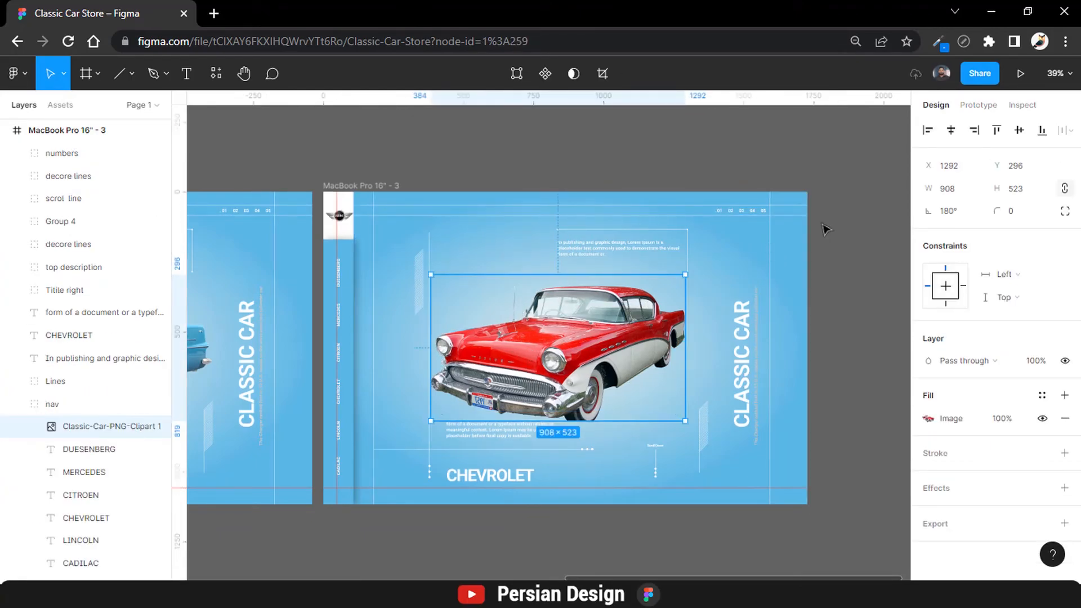
- Adjust the red car's proportions and scale it to about 806 × 501, centred between the two paragraphs
{"action": "left_click_drag", "start_coordinate": [565, 423], "coordinate": [564, 433]}
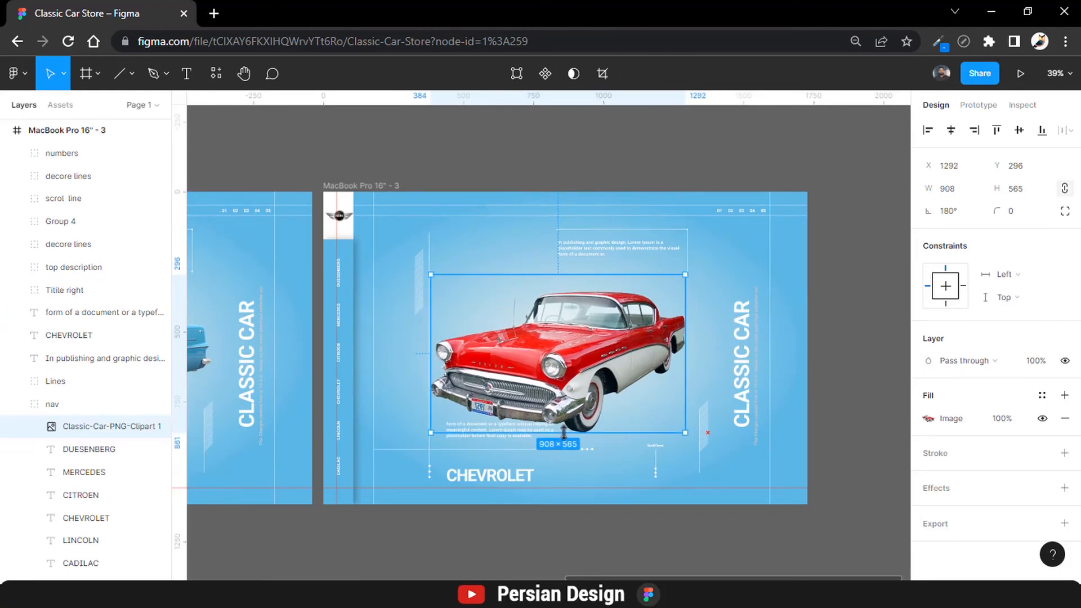
{"action": "left_click_drag", "start_coordinate": [582, 277], "coordinate": [582, 292]}
{"action": "left_click_drag", "start_coordinate": [578, 357], "coordinate": [579, 342]}
{"action": "scroll", "coordinate": [608, 484], "scroll_direction": "down", "scroll_amount": 1}
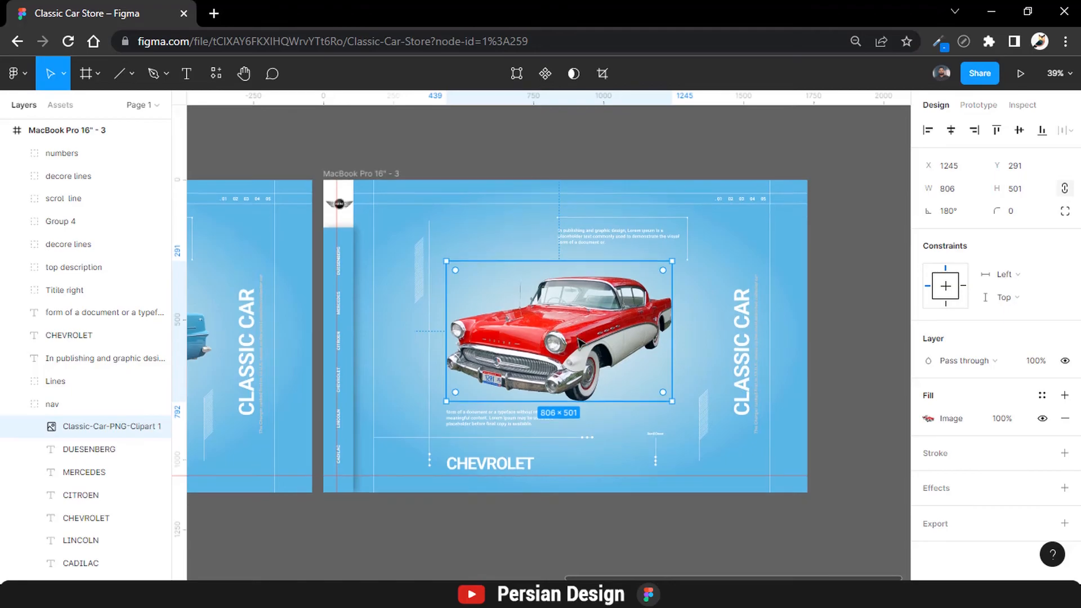
{"action": "left_click", "coordinate": [609, 488]}
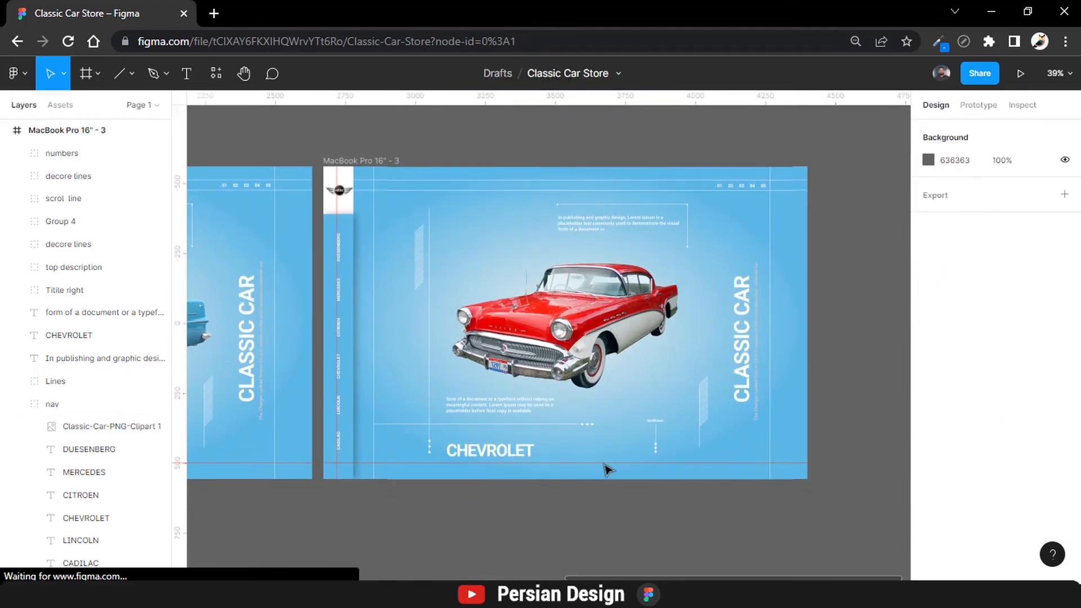
{"action": "left_click", "coordinate": [585, 328]}
{"action": "key", "text": "Escape"}
- Set the outer stop of the third frame's radial fill to red F64A3F, sampled from the car's body
{"action": "left_click", "coordinate": [60, 131]}
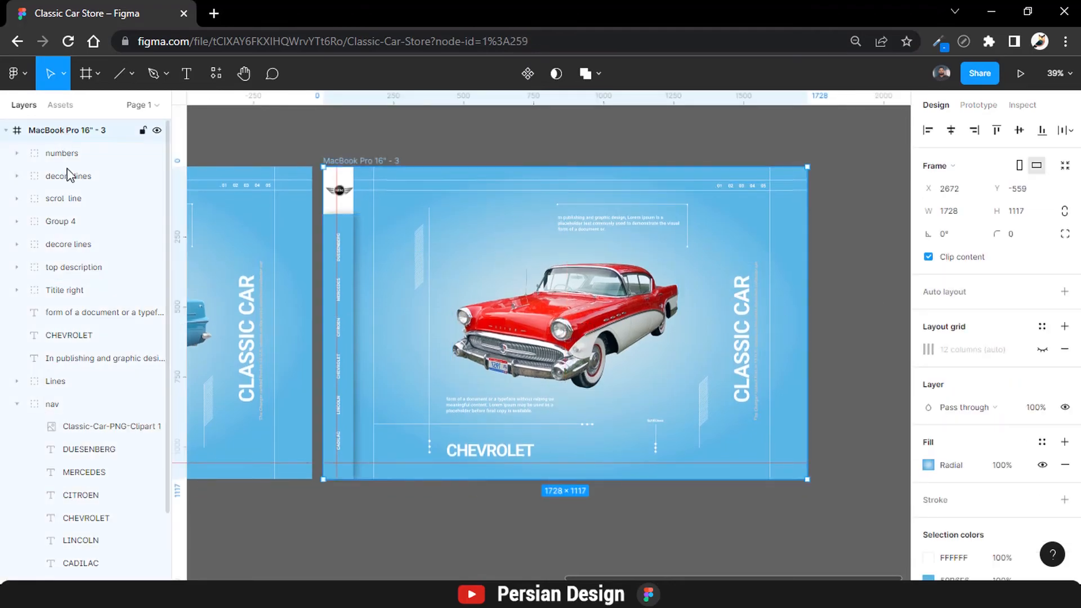
{"action": "scroll", "coordinate": [946, 315], "scroll_direction": "down", "scroll_amount": 3}
{"action": "left_click", "coordinate": [928, 300]}
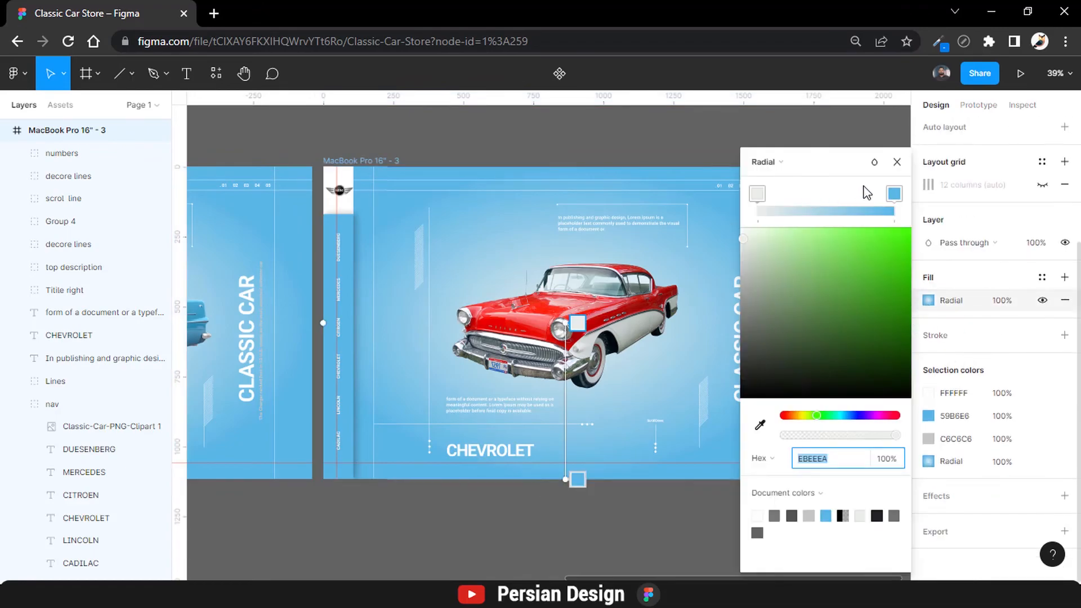
{"action": "left_click", "coordinate": [894, 194]}
{"action": "left_click", "coordinate": [761, 426]}
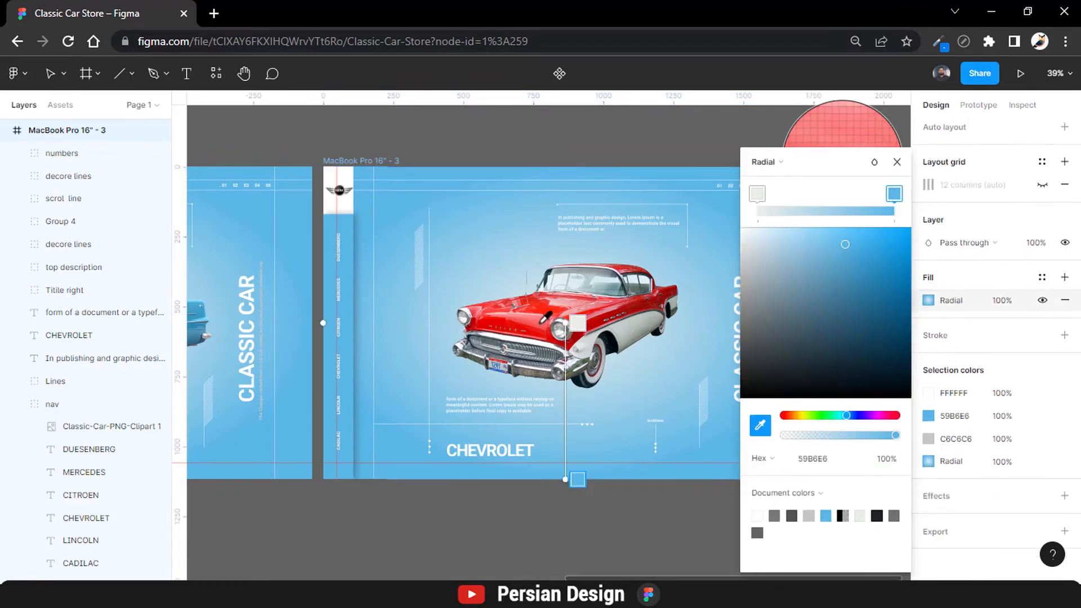
{"action": "left_click", "coordinate": [538, 307]}
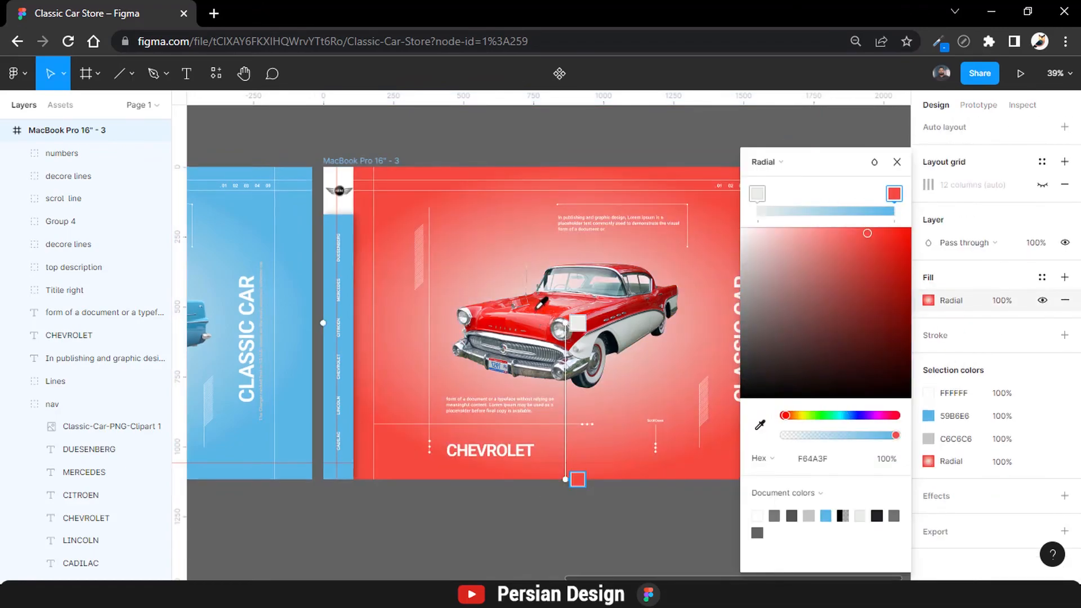
- Set the inner stop of the third frame's radial fill to white FFFFFF
{"action": "left_click", "coordinate": [755, 196]}
{"action": "left_click", "coordinate": [759, 428]}
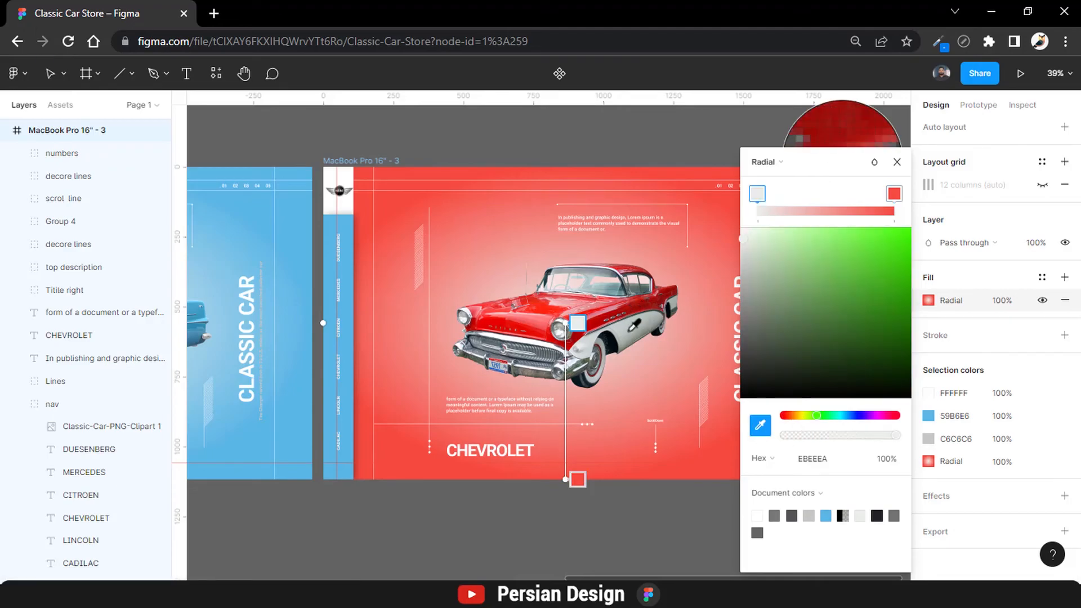
{"action": "left_click", "coordinate": [843, 159]}
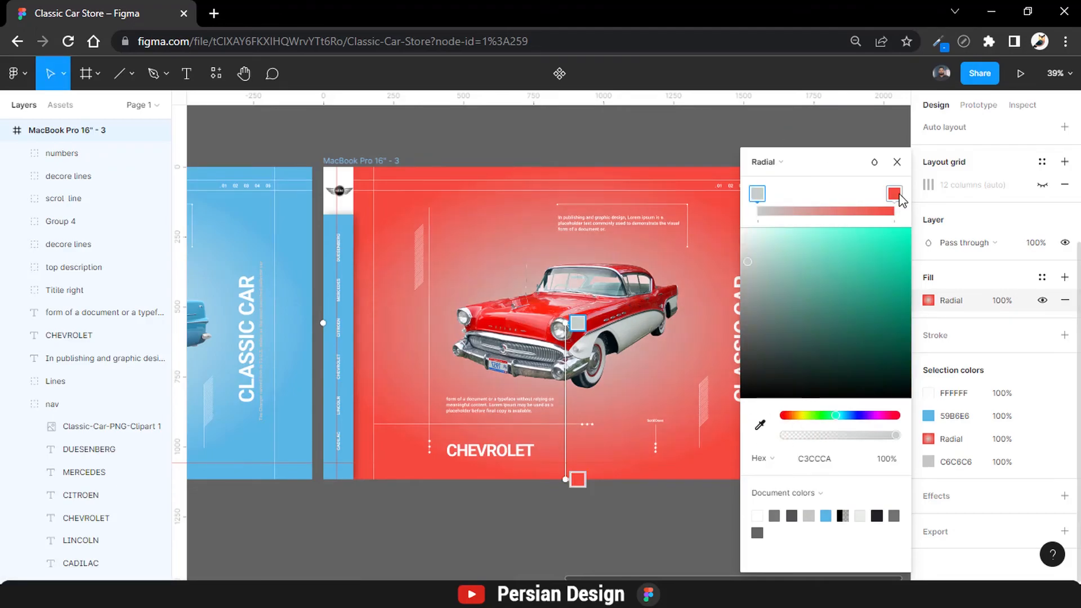
{"action": "left_click_drag", "start_coordinate": [755, 267], "coordinate": [717, 210]}
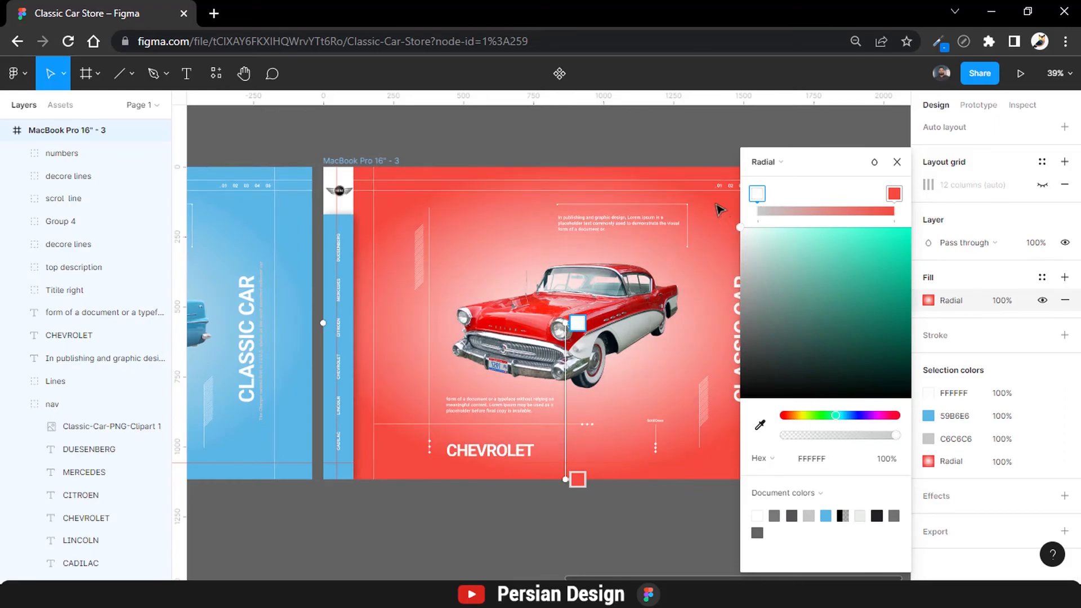
- Darken the outer stop of the third frame's radial fill to deep red B40500
{"action": "left_click", "coordinate": [894, 193]}
{"action": "left_click", "coordinate": [760, 426]}
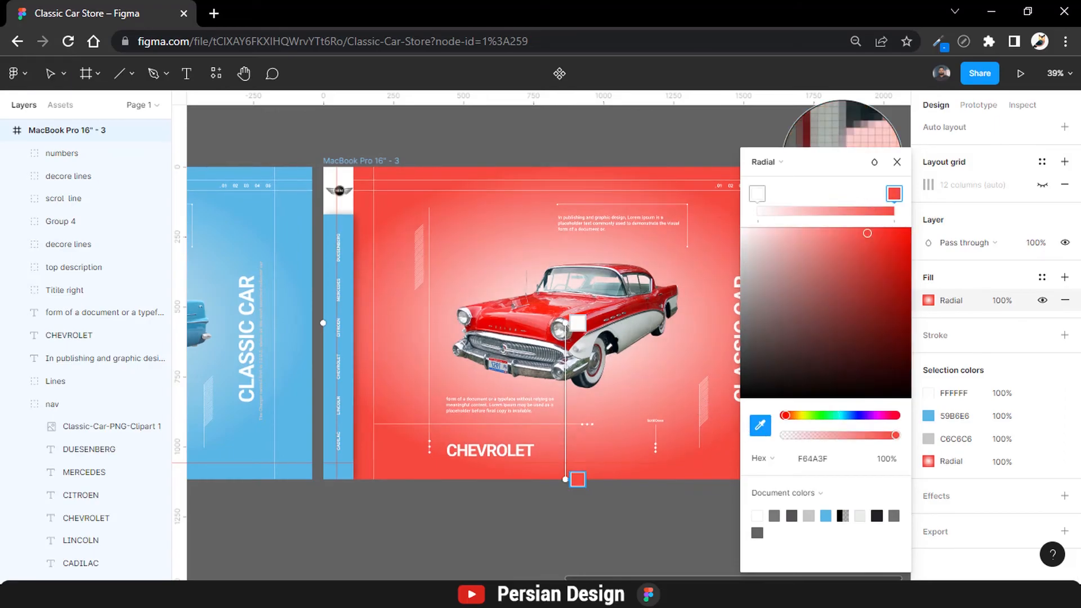
{"action": "left_click", "coordinate": [842, 123]}
{"action": "left_click_drag", "start_coordinate": [909, 273], "coordinate": [929, 289]}
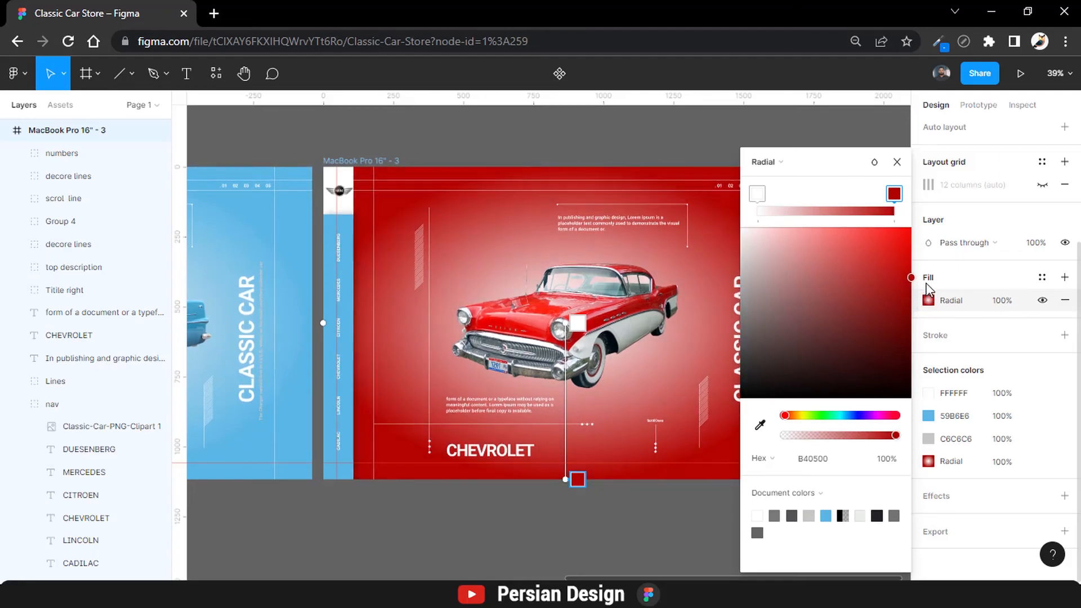
{"action": "key", "text": "Return"}
{"action": "key", "text": "ctrl+z"}
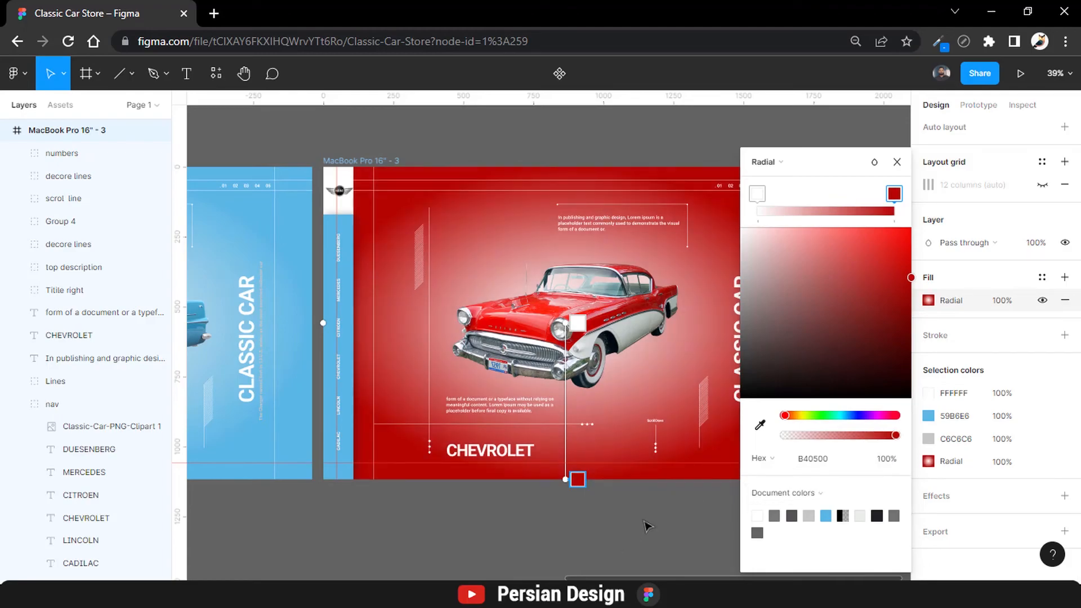
{"action": "left_click", "coordinate": [897, 161]}
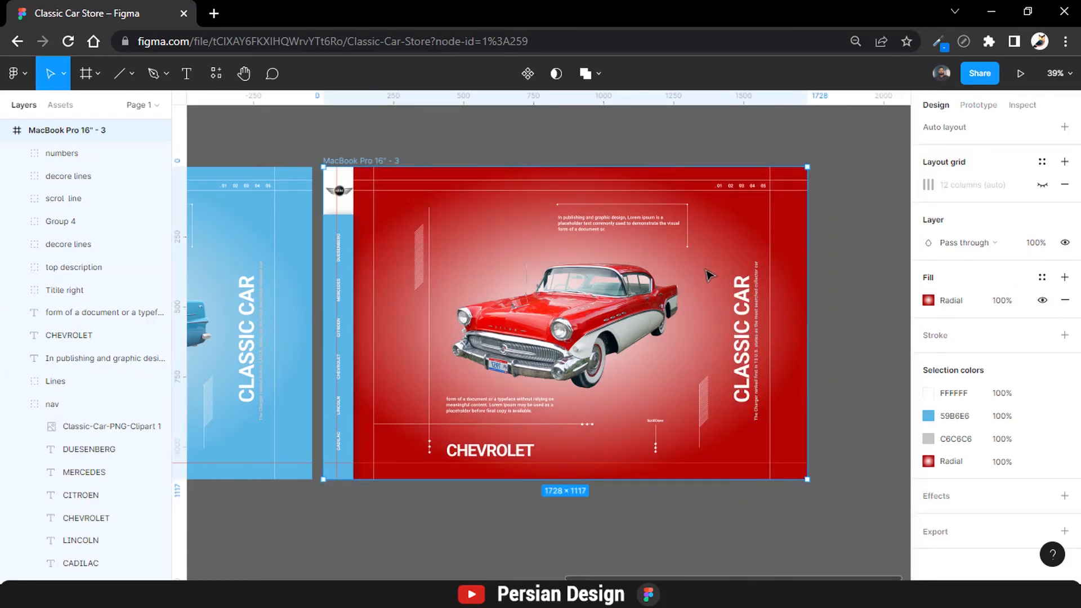
- Recolour the nav bar rectangle in the third frame with the document colour B40500
{"action": "double_click", "coordinate": [347, 230]}
{"action": "left_click", "coordinate": [929, 404]}
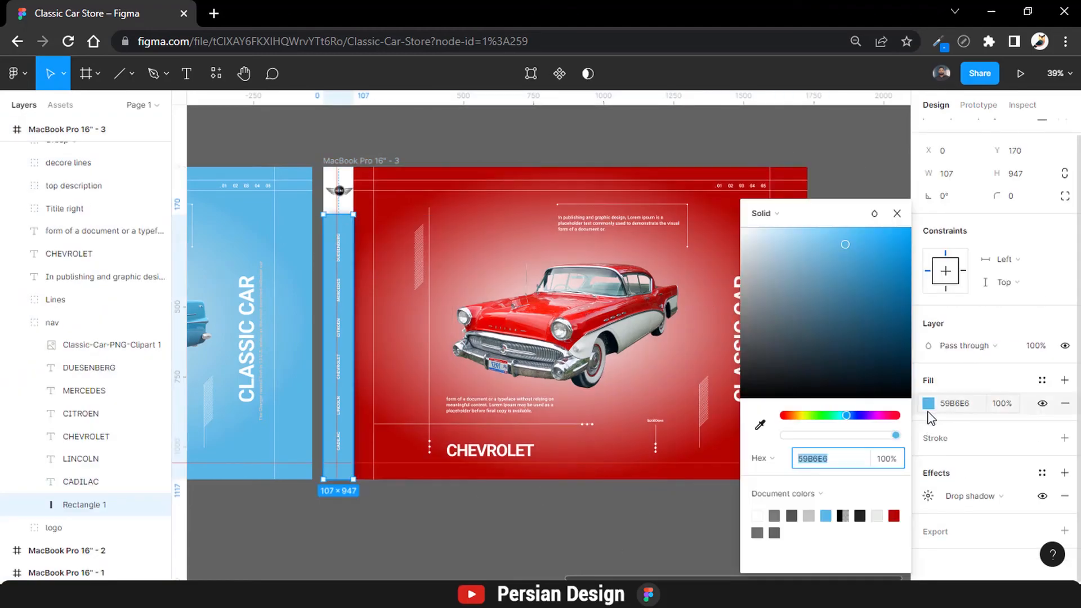
{"action": "left_click", "coordinate": [896, 515]}
{"action": "left_click", "coordinate": [638, 531]}
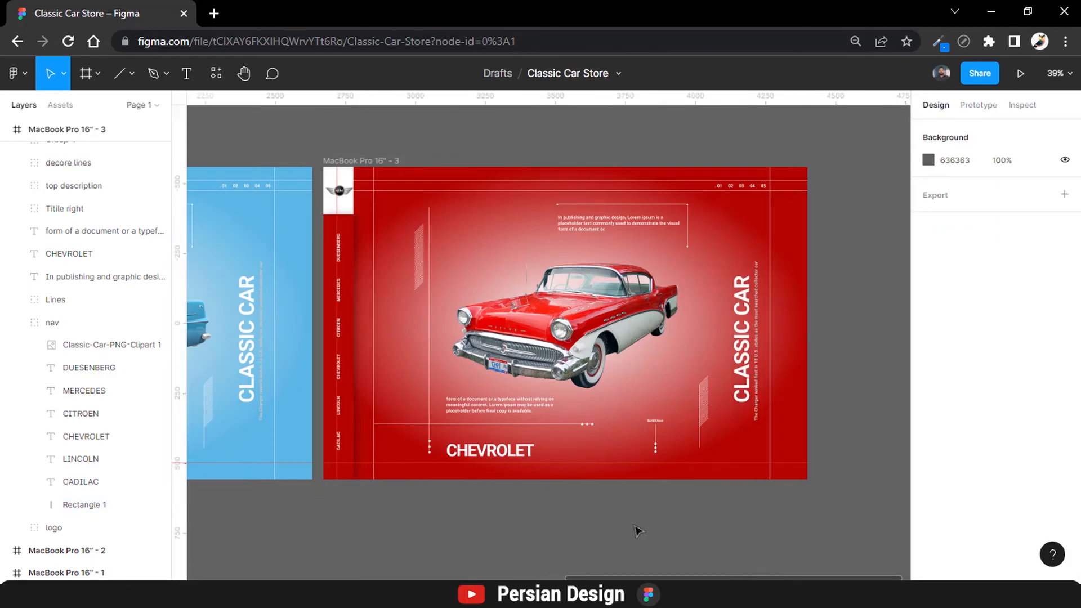
- Duplicate the red MacBook Pro 16" - 3 frame to start a fourth colour variant
{"action": "key", "text": "shift+1"}
{"action": "scroll", "coordinate": [34, 217], "scroll_direction": "up", "scroll_amount": 2}
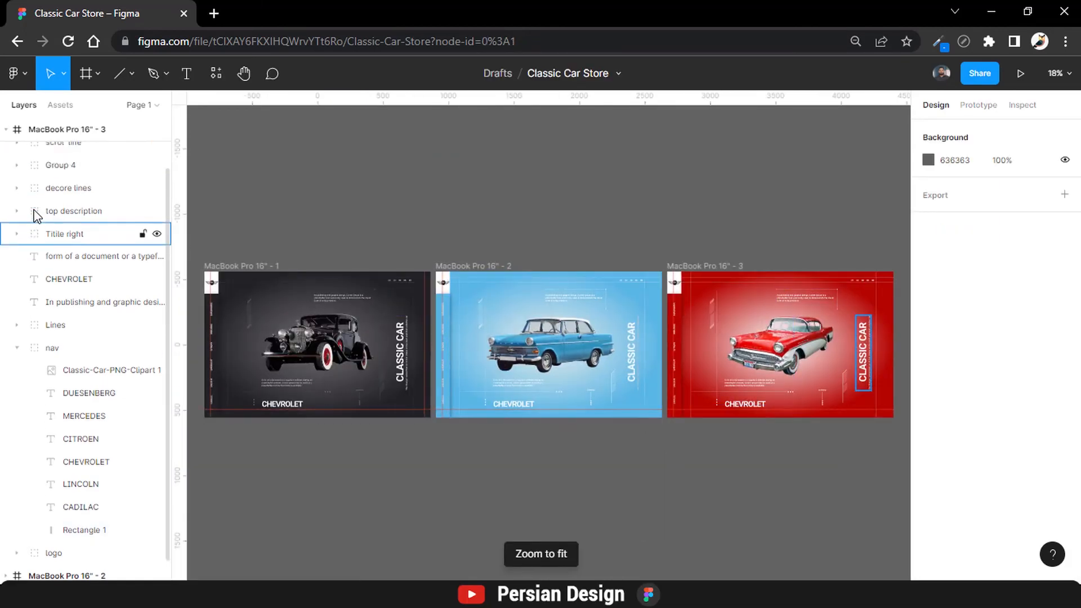
{"action": "left_click", "coordinate": [9, 131]}
{"action": "left_click", "coordinate": [42, 135]}
{"action": "key", "text": "ctrl+d"}
{"action": "scroll", "coordinate": [815, 349], "scroll_direction": "down", "scroll_amount": 1}
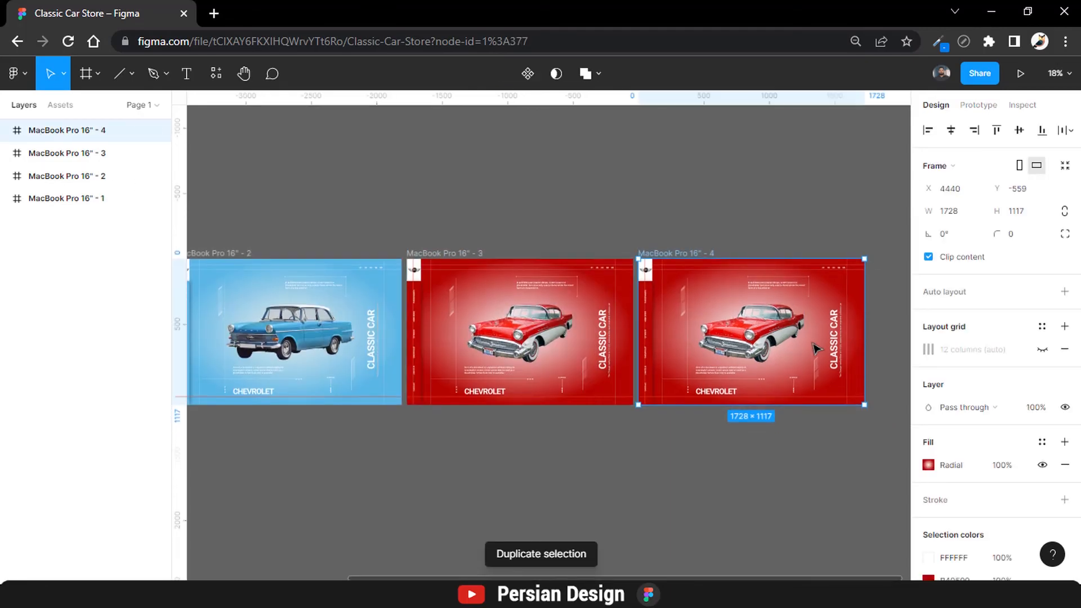
{"action": "scroll", "coordinate": [816, 347], "scroll_direction": "right", "scroll_amount": 3}
{"action": "scroll", "coordinate": [554, 335], "scroll_direction": "up", "scroll_amount": 1}
{"action": "scroll", "coordinate": [522, 315], "scroll_direction": "up", "scroll_amount": 3}
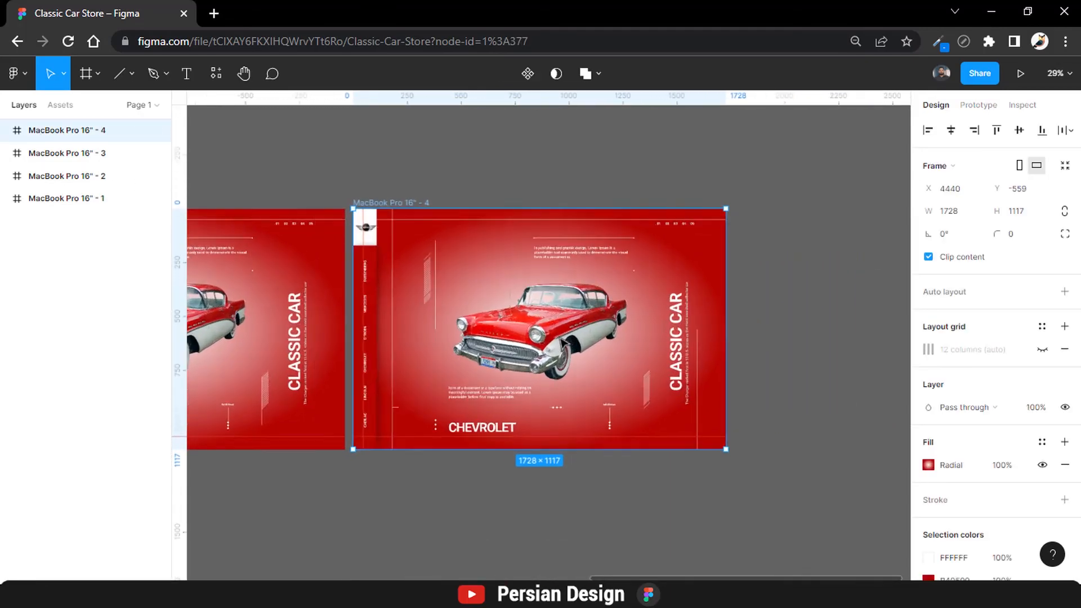
- Paste the pink car image into the fourth frame, mirror it horizontally, and scale it to about 805 × 475 over the red car
{"action": "key", "text": "ctrl+v"}
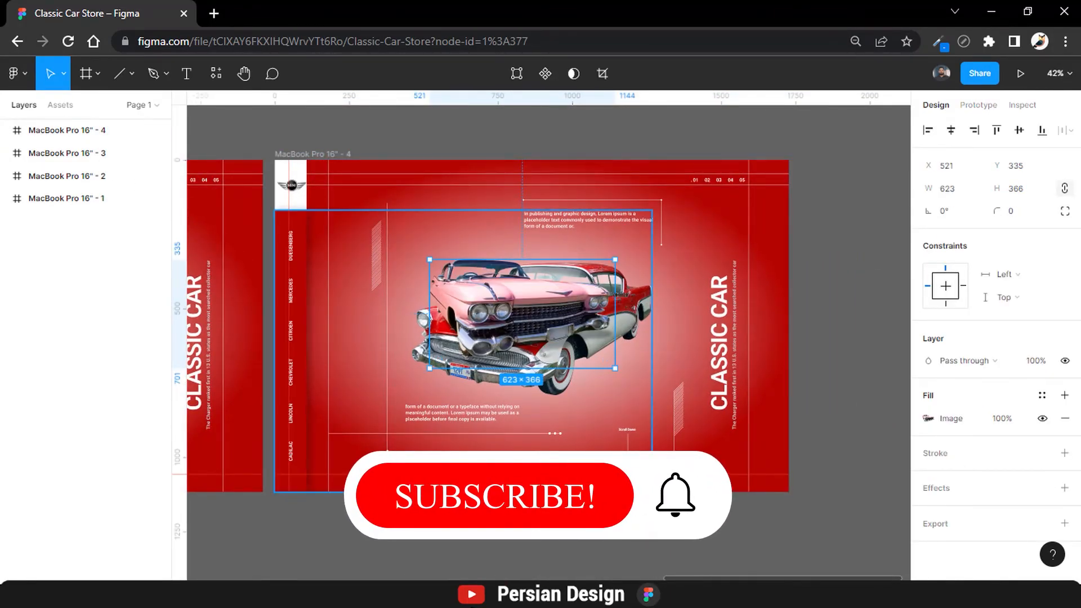
{"action": "left_click_drag", "start_coordinate": [615, 314], "coordinate": [431, 296]}
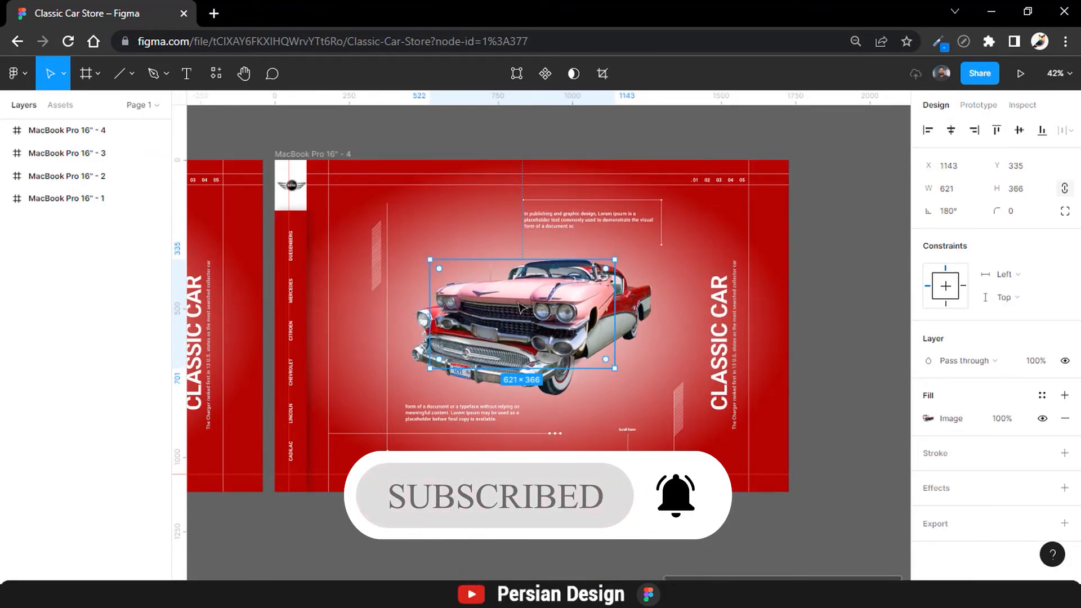
{"action": "left_click_drag", "start_coordinate": [528, 259], "coordinate": [528, 223]}
{"action": "left_click_drag", "start_coordinate": [535, 319], "coordinate": [535, 347]}
{"action": "mouse_move", "coordinate": [535, 260]}
{"action": "left_mouse_down"}
{"action": "mouse_move", "coordinate": [535, 282]}
{"action": "mouse_move", "coordinate": [535, 273]}
{"action": "left_mouse_up"}
{"action": "left_click_drag", "start_coordinate": [538, 329], "coordinate": [536, 325]}
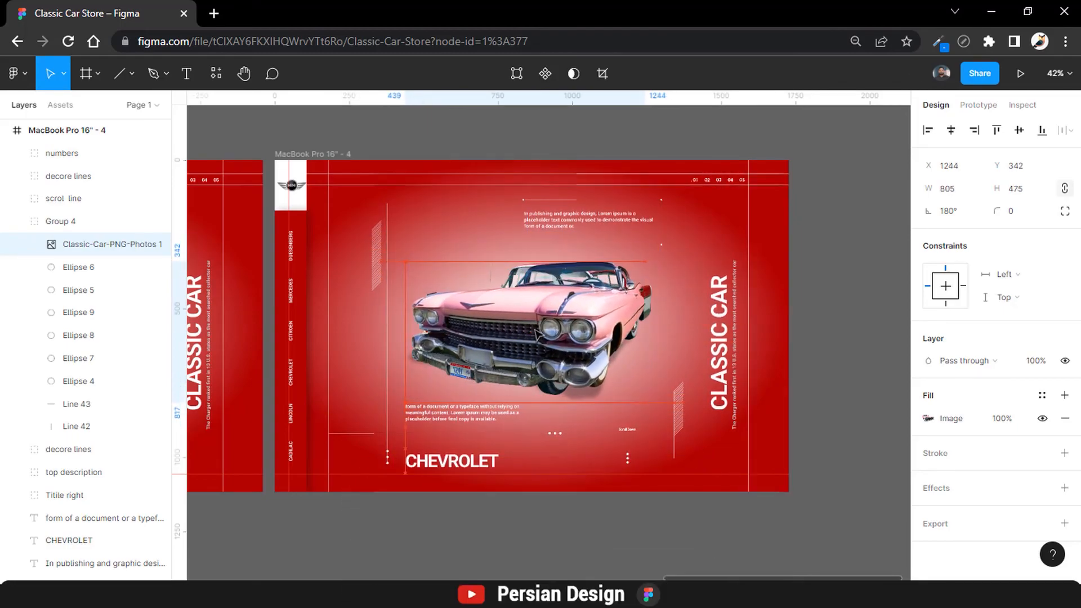
- Move the pink car image out of Group 4 to the top of the fourth frame's layers
{"action": "left_click_drag", "start_coordinate": [73, 226], "coordinate": [75, 152]}
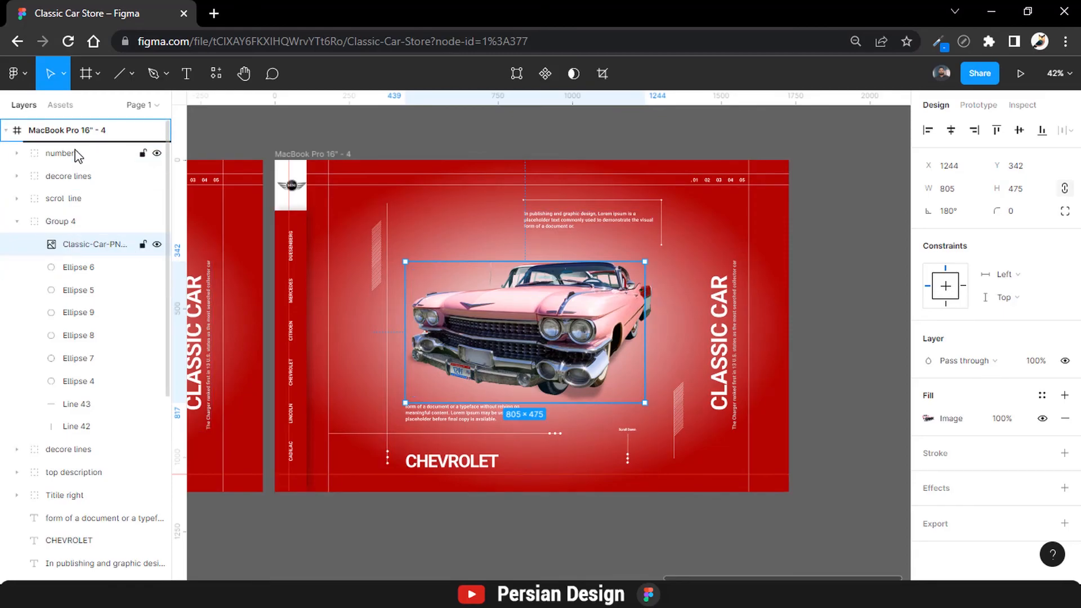
{"action": "left_click", "coordinate": [17, 244]}
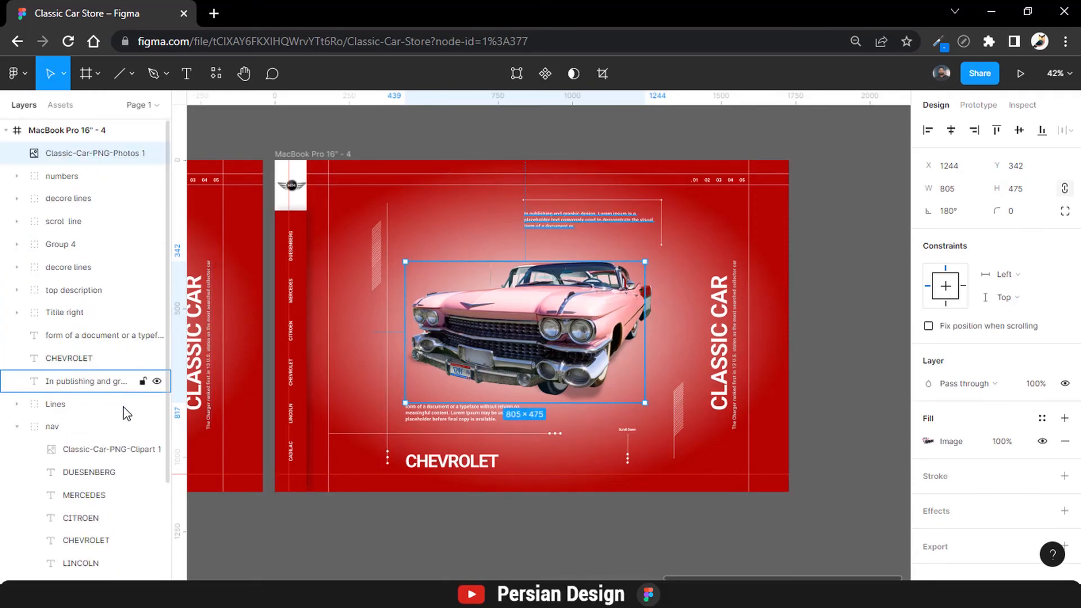
{"action": "left_click", "coordinate": [17, 427]}
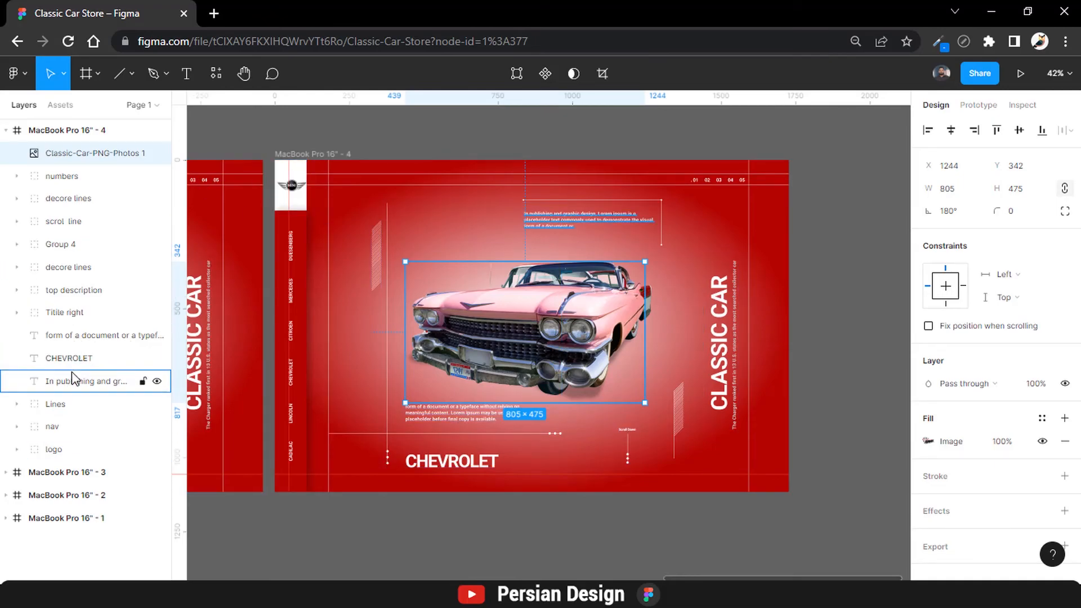
- Take the red car image out of the fourth frame's nav group and delete it
{"action": "left_click", "coordinate": [18, 405]}
{"action": "left_click", "coordinate": [18, 405]}
{"action": "left_click", "coordinate": [18, 427]}
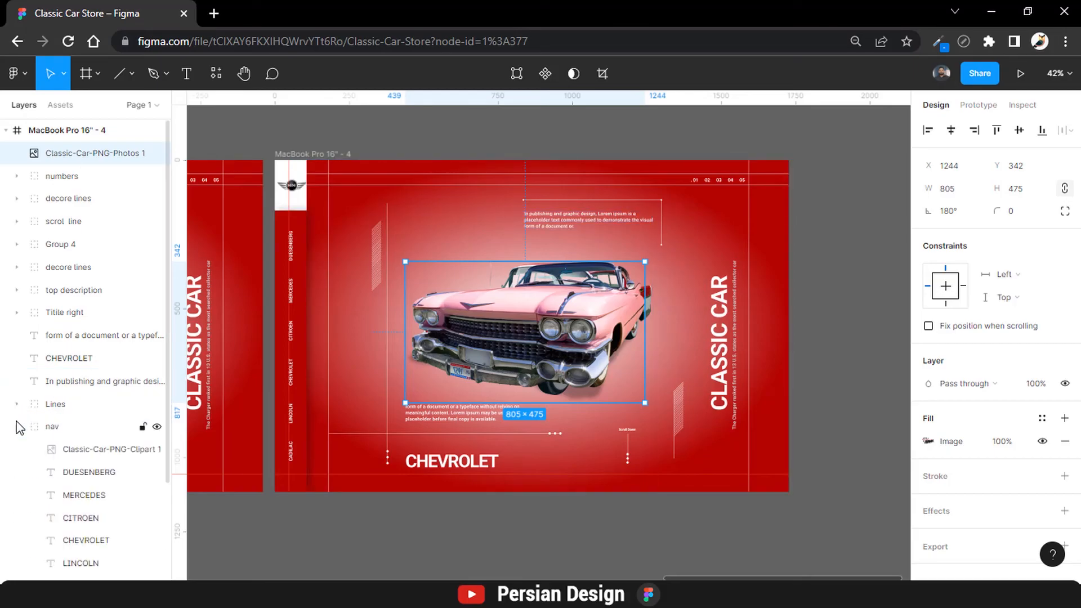
{"action": "left_click_drag", "start_coordinate": [85, 450], "coordinate": [76, 421]}
{"action": "left_click", "coordinate": [17, 449]}
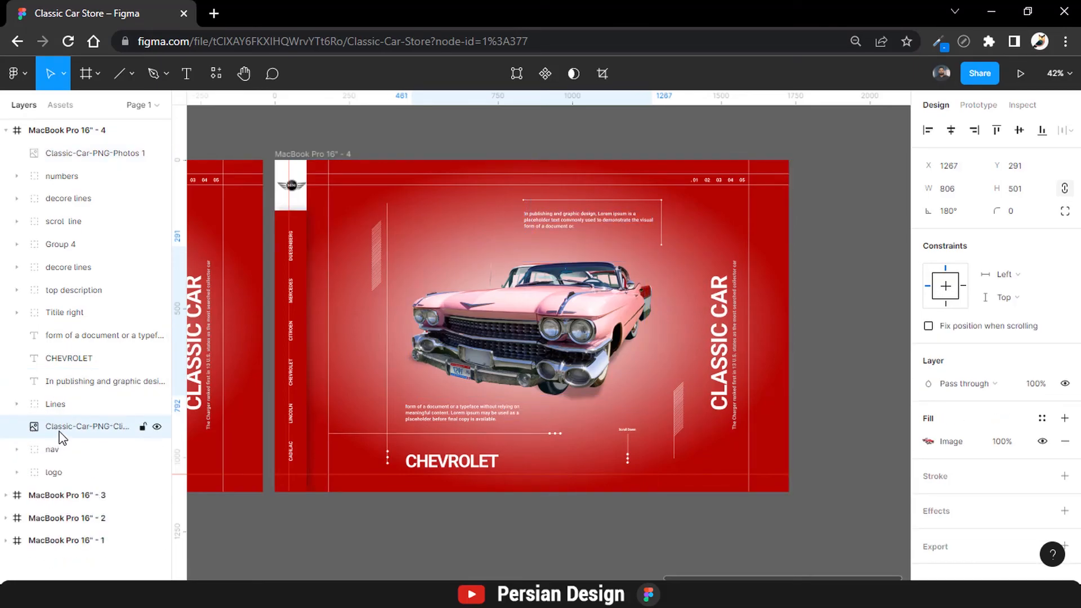
{"action": "key", "text": "Delete"}
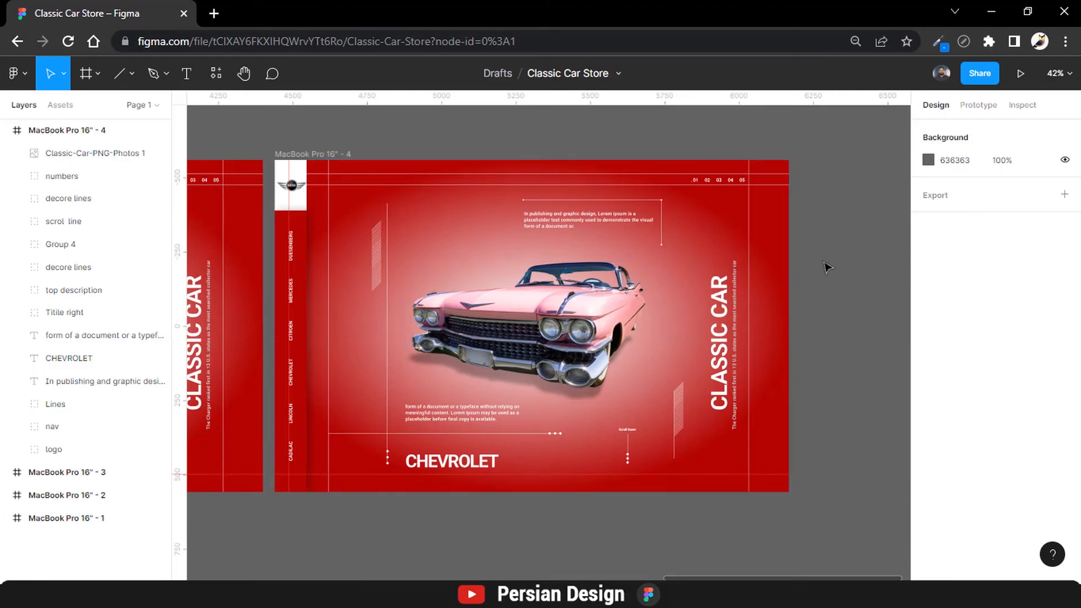
- Set the outer stop of the fourth frame's radial fill to pink FF9597, starting from a colour sampled on the car's body
{"action": "left_click", "coordinate": [62, 134]}
{"action": "scroll", "coordinate": [952, 372], "scroll_direction": "down", "scroll_amount": 3}
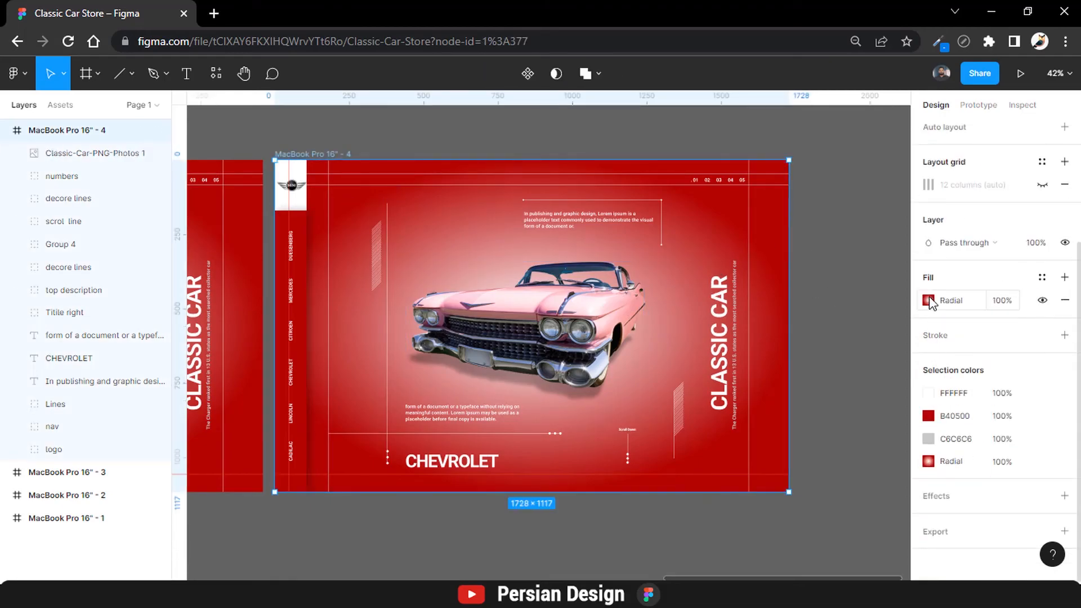
{"action": "left_click", "coordinate": [928, 300]}
{"action": "left_click", "coordinate": [894, 194]}
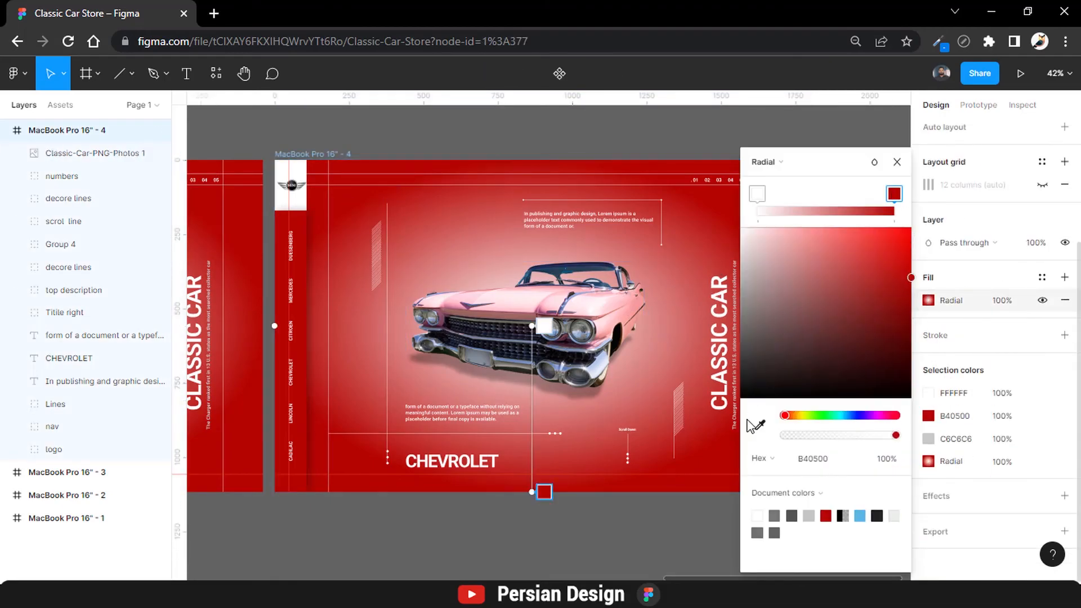
{"action": "left_click", "coordinate": [760, 425]}
{"action": "left_click", "coordinate": [634, 301]}
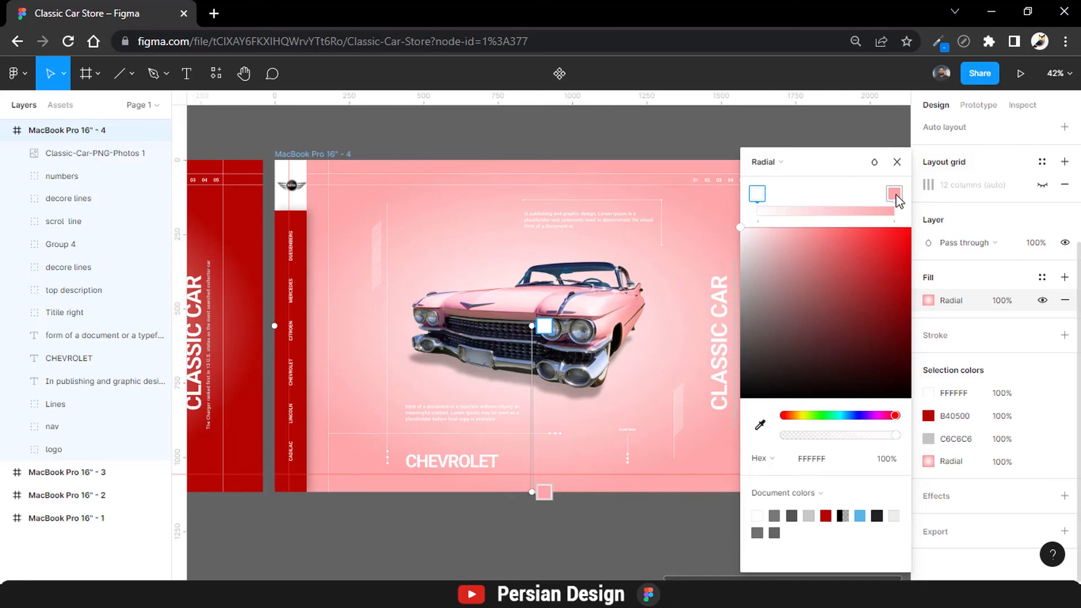
{"action": "left_click_drag", "start_coordinate": [801, 228], "coordinate": [813, 229]}
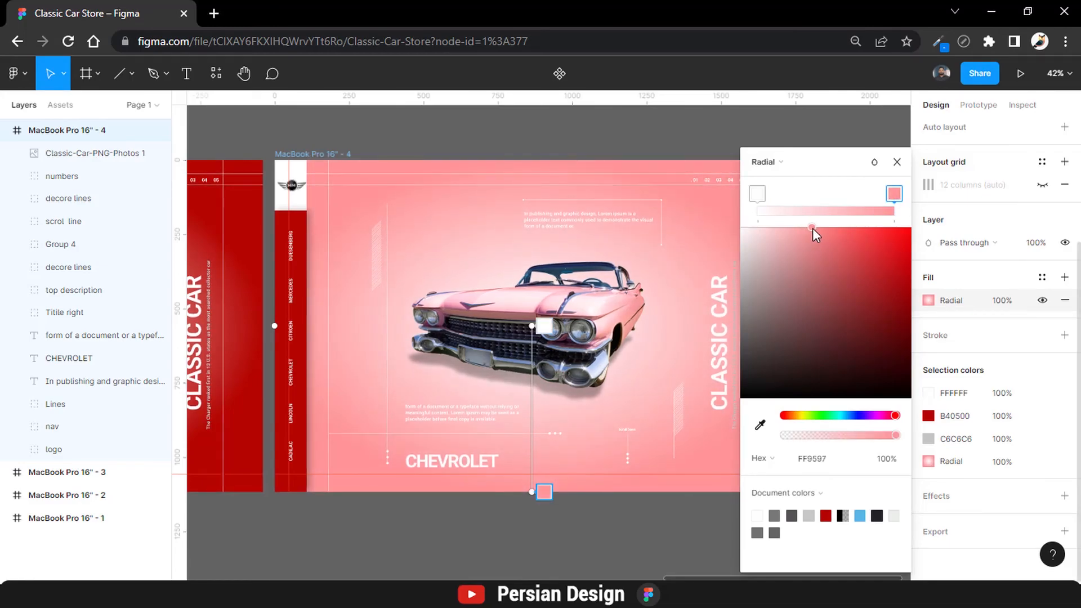
{"action": "left_click", "coordinate": [897, 162]}
{"action": "left_click", "coordinate": [874, 167]}
{"action": "key", "text": "shift+1"}
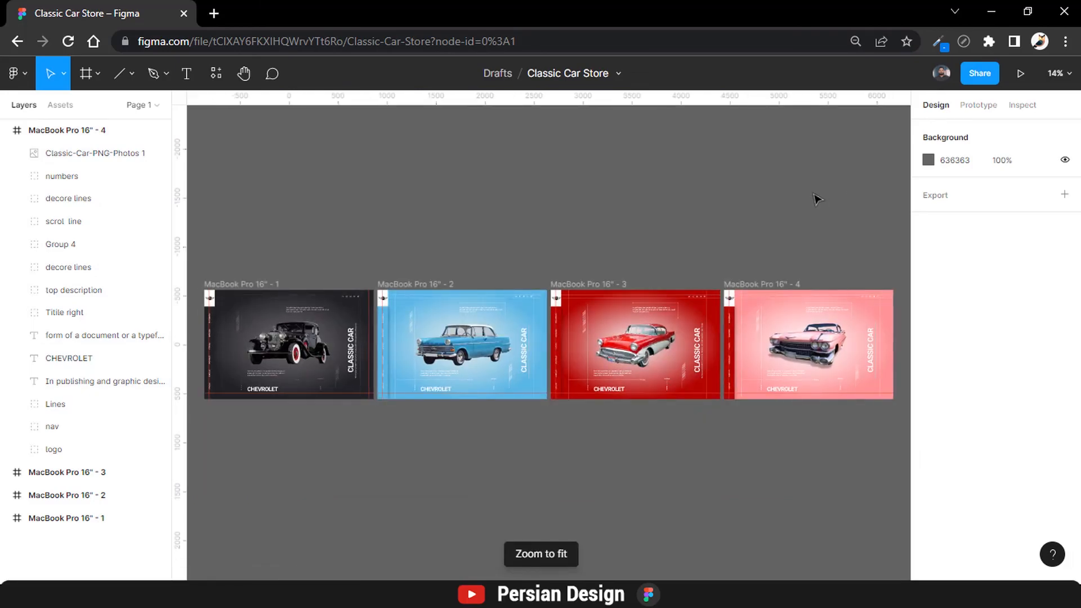
- Move the red and pink frames together beneath the black and blue frames to form a two-by-two layout
{"action": "left_click", "coordinate": [6, 130]}
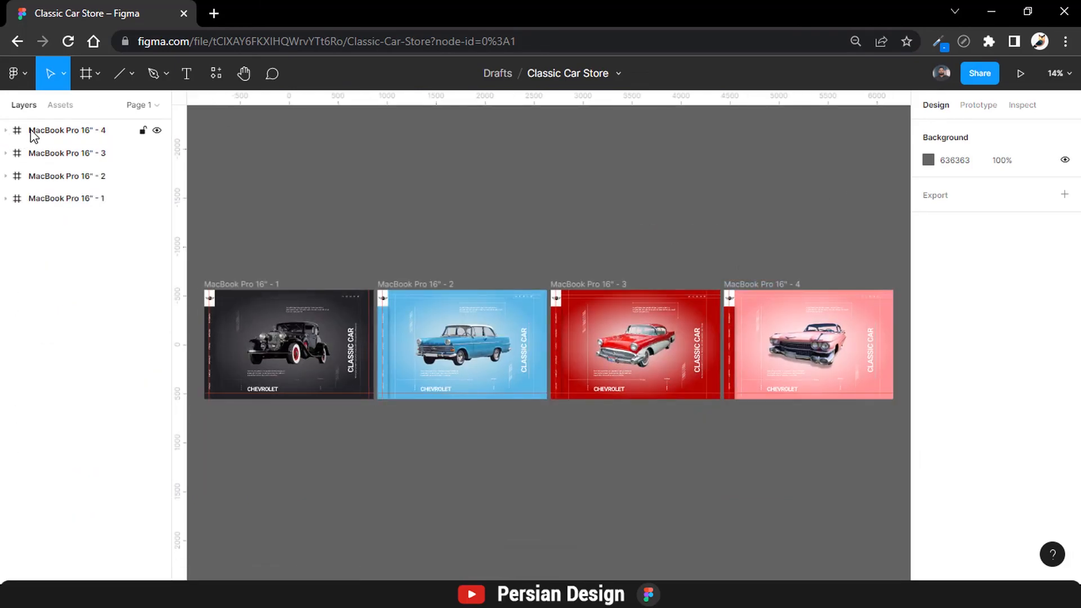
{"action": "left_click", "coordinate": [34, 131]}
{"action": "left_click", "coordinate": [50, 153], "text": "shift"}
{"action": "left_click_drag", "start_coordinate": [640, 319], "coordinate": [293, 449]}
{"action": "left_click", "coordinate": [707, 382]}
{"action": "key", "text": "shift+1"}
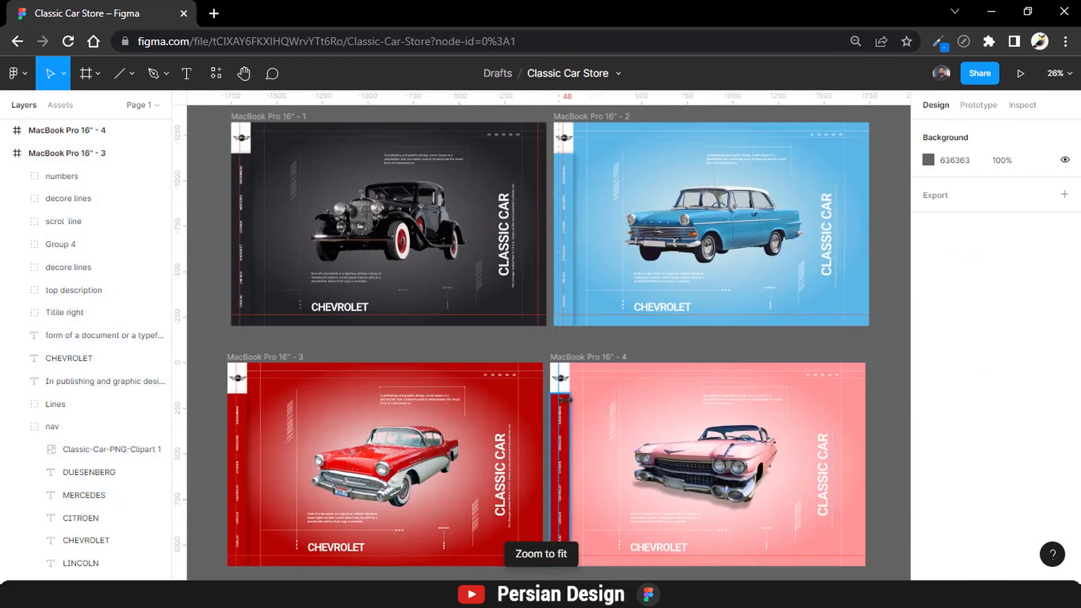
- Recolour the nav bar rectangle in the pink frame with the document colour FF9597
{"action": "left_click", "coordinate": [560, 462]}
{"action": "left_click", "coordinate": [929, 418]}
{"action": "left_click", "coordinate": [896, 514]}
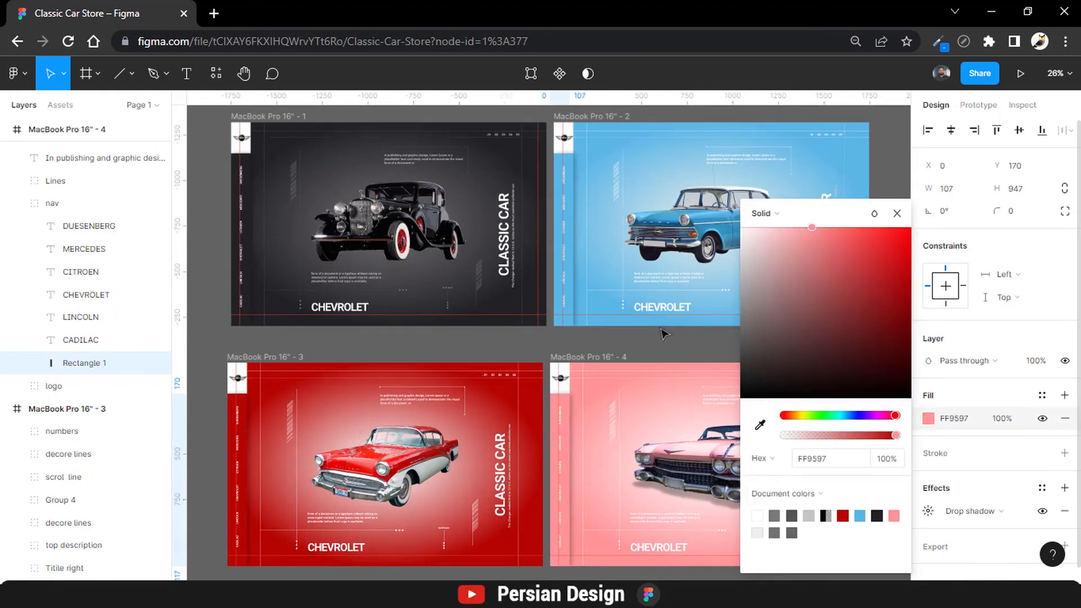
{"action": "left_click", "coordinate": [222, 249]}
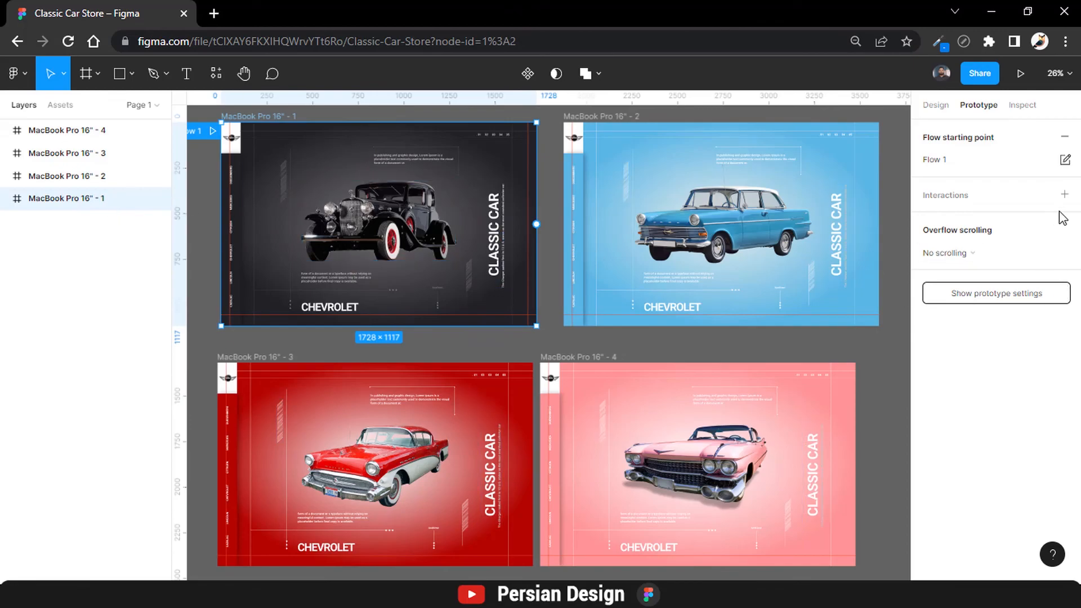
- Add an On click interaction to the black car frame that navigates to MacBook Pro 16" - 2 with Smart animate
{"action": "left_click", "coordinate": [1064, 195]}
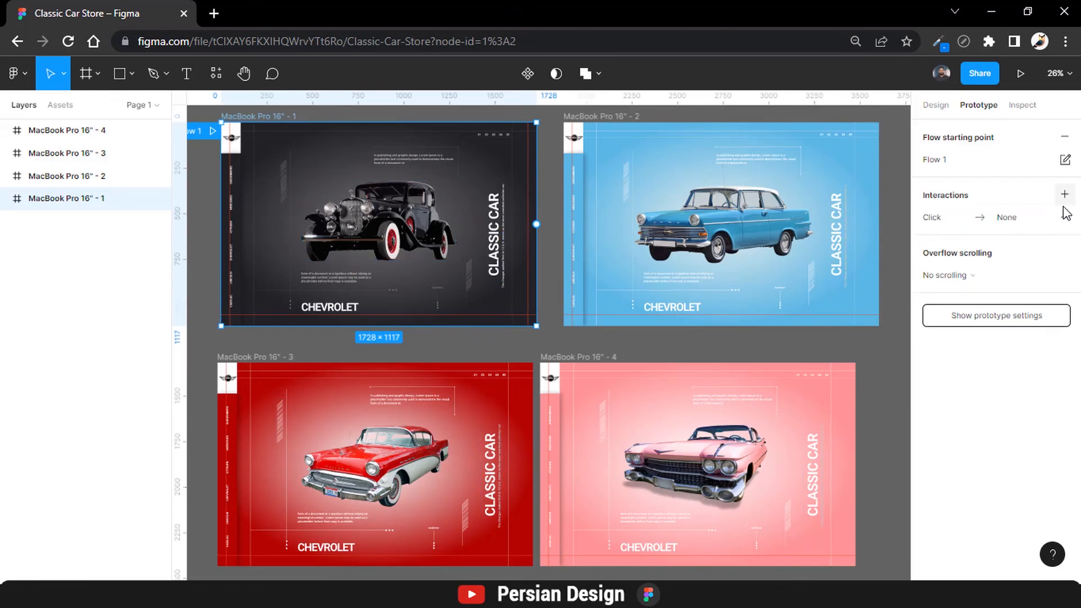
{"action": "left_click", "coordinate": [791, 278]}
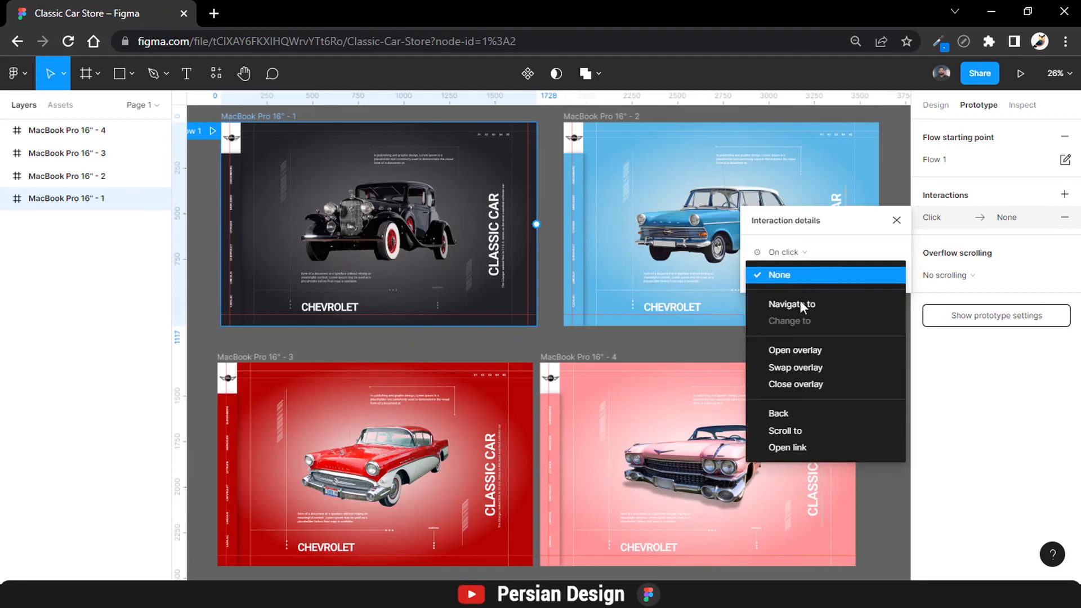
{"action": "left_click", "coordinate": [800, 303]}
{"action": "left_click", "coordinate": [855, 276]}
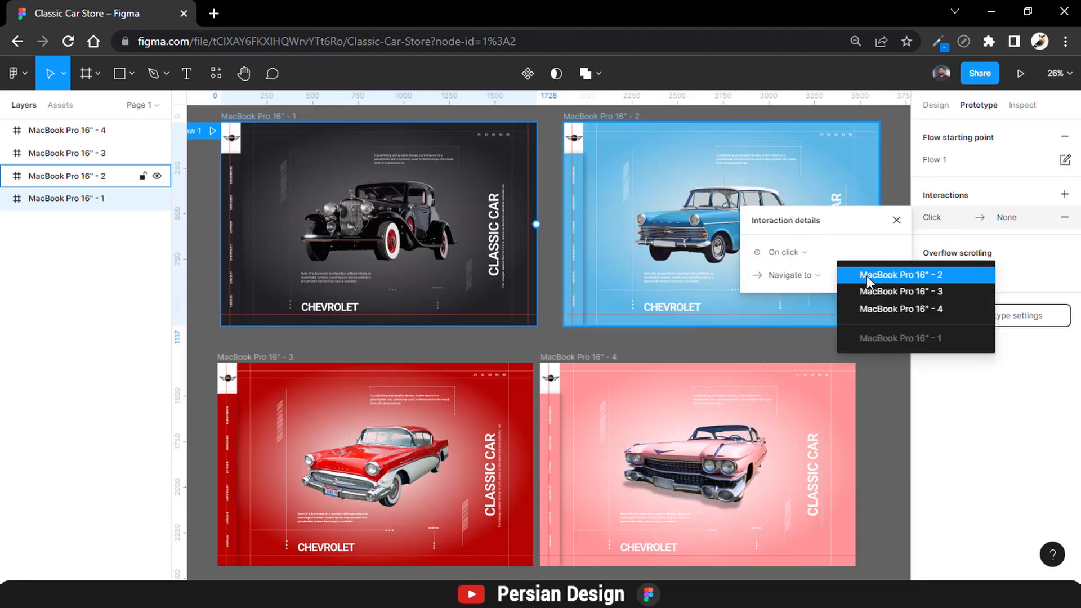
{"action": "left_click", "coordinate": [867, 276]}
{"action": "left_click", "coordinate": [785, 426]}
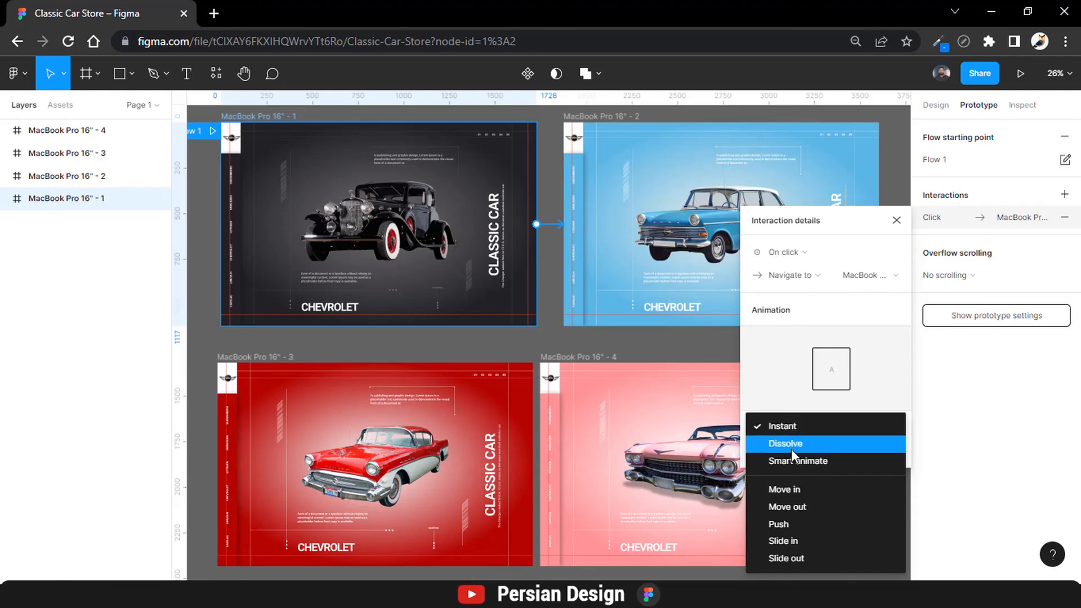
{"action": "left_click", "coordinate": [793, 461]}
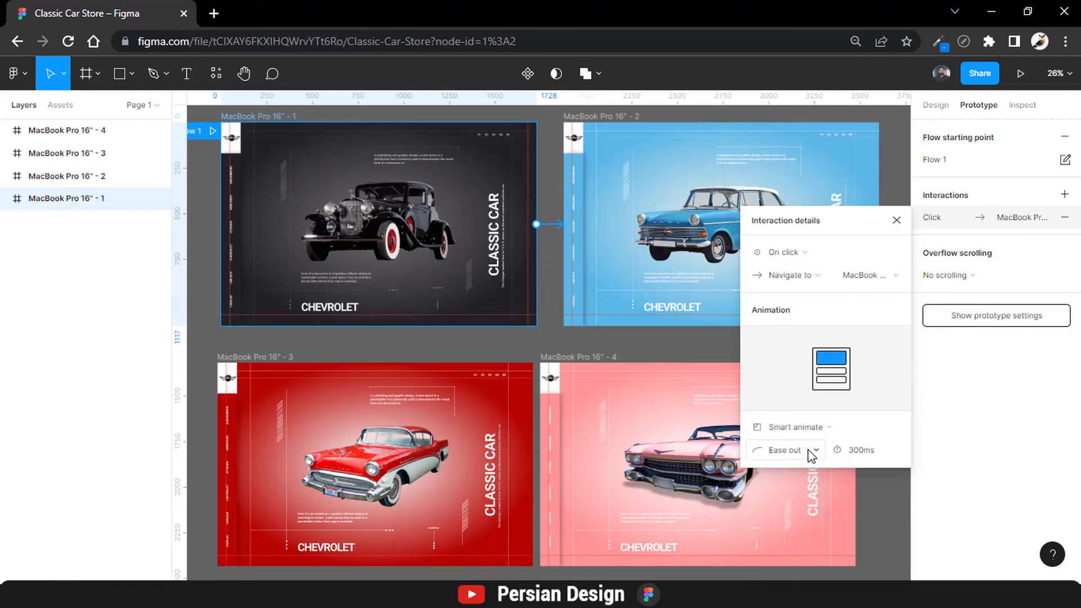
- Set the easing of the black frame's Smart animate transition to Quick
{"action": "left_click", "coordinate": [811, 450]}
{"action": "left_click", "coordinate": [804, 513]}
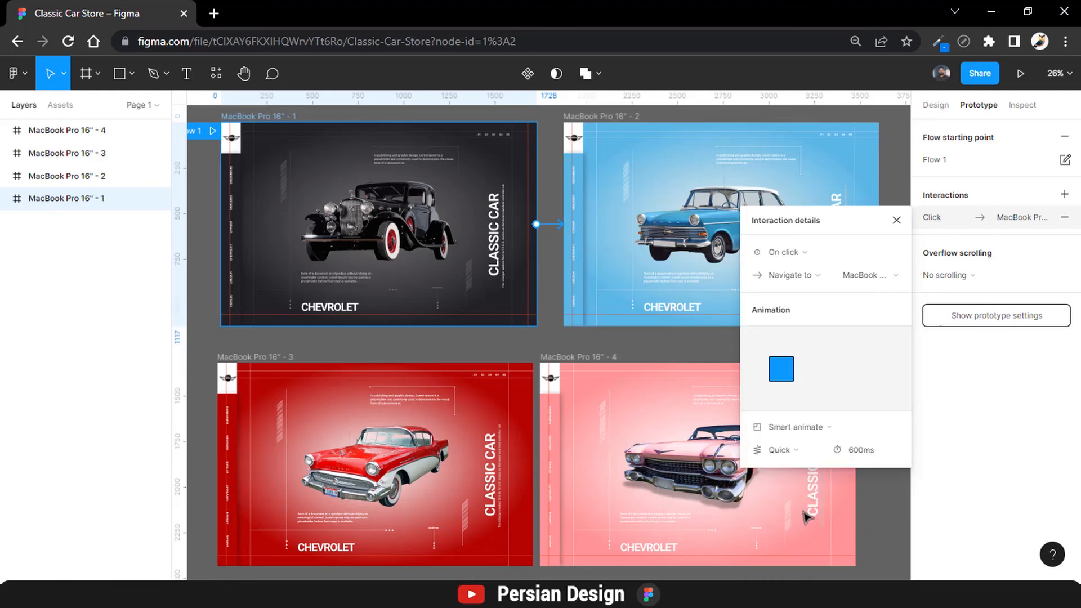
- Add On click interactions that navigate from the blue frame to the red frame and from the red frame to the pink frame
{"action": "left_click", "coordinate": [605, 252]}
{"action": "left_click", "coordinate": [21, 180]}
{"action": "left_click_drag", "start_coordinate": [879, 225], "coordinate": [374, 450]}
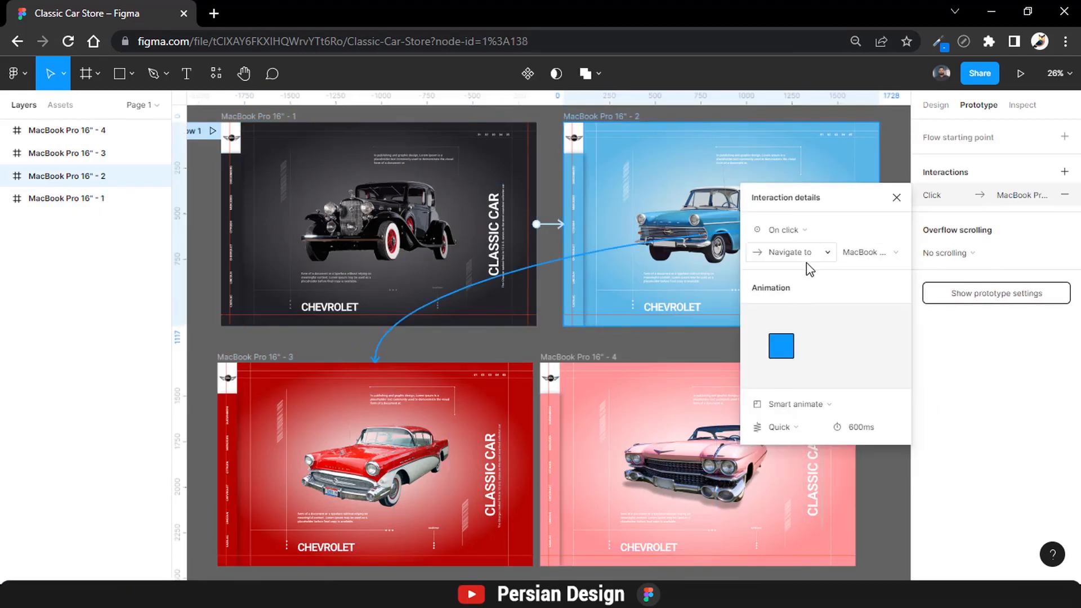
{"action": "left_click", "coordinate": [77, 157]}
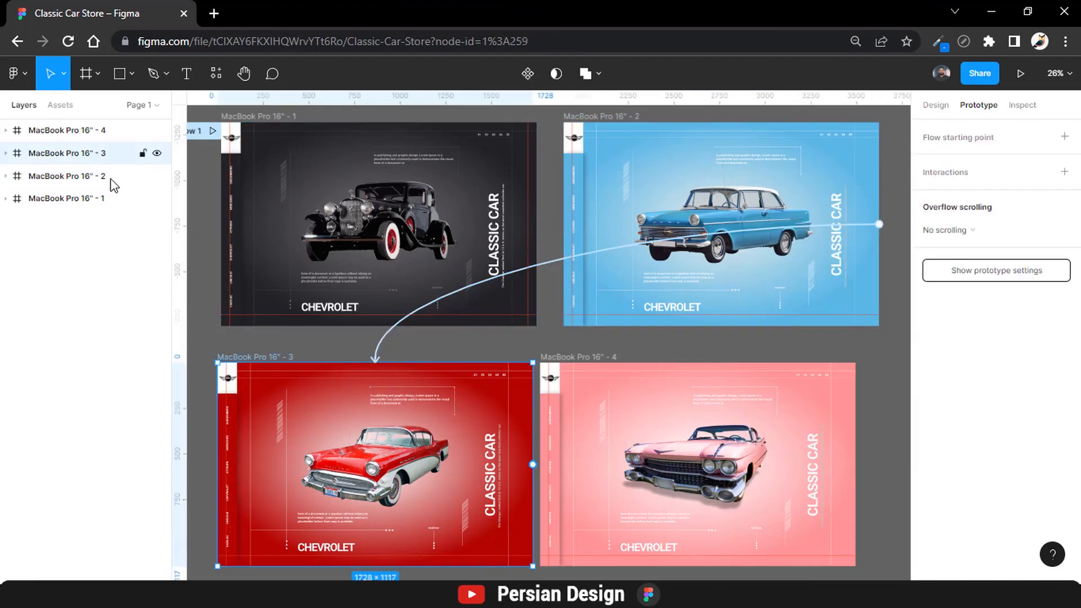
{"action": "left_click_drag", "start_coordinate": [533, 465], "coordinate": [648, 462]}
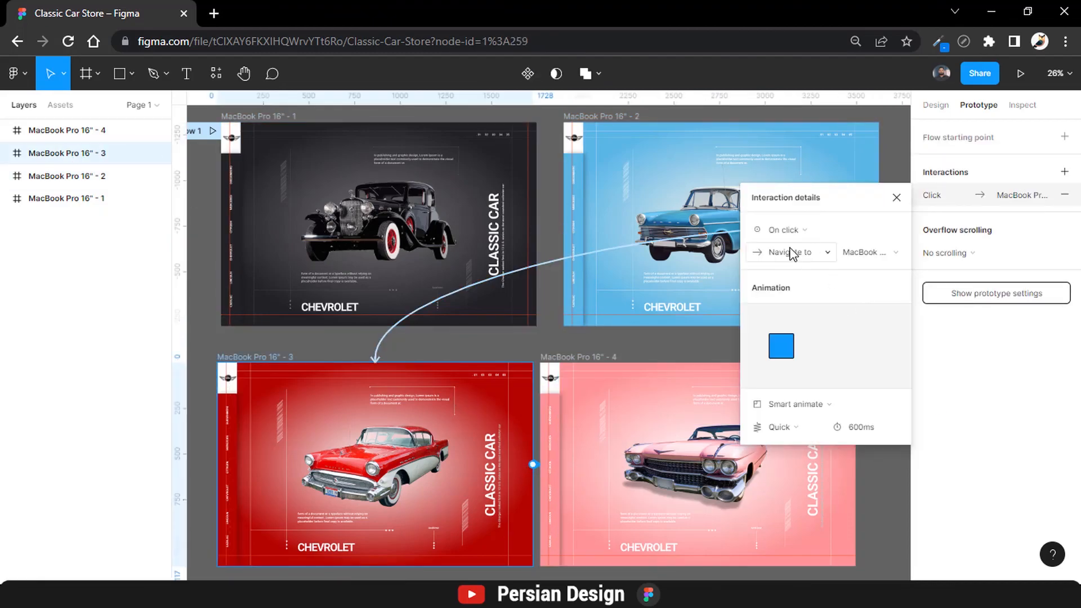
- Link the pink frame back to the black frame with an On click Navigate to interaction and launch the prototype presentation
{"action": "left_click", "coordinate": [74, 129]}
{"action": "left_click_drag", "start_coordinate": [856, 465], "coordinate": [380, 313]}
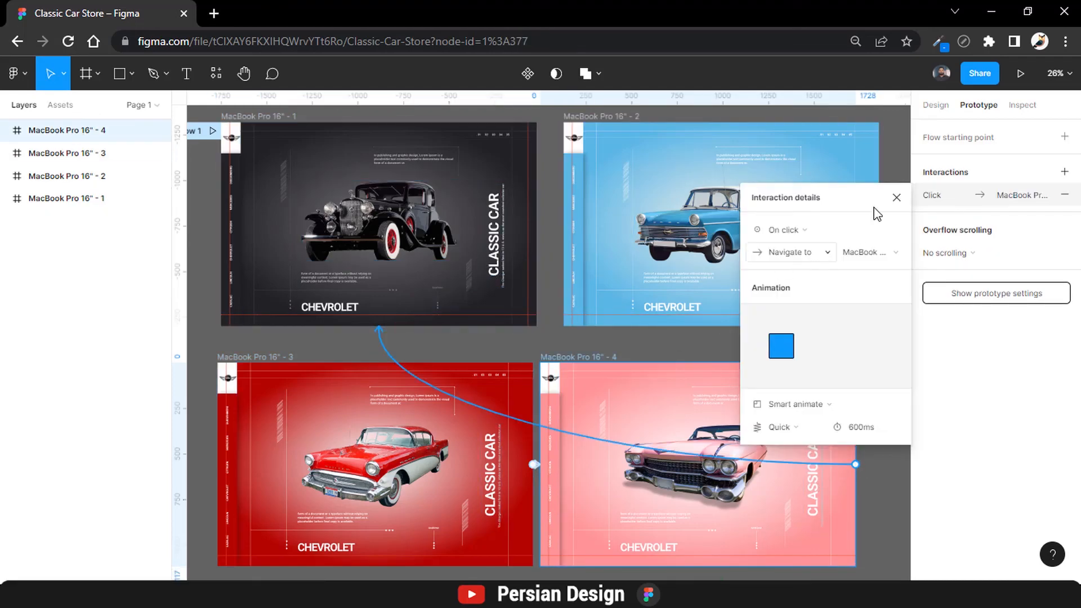
{"action": "left_click", "coordinate": [897, 198]}
{"action": "left_click", "coordinate": [1022, 73]}
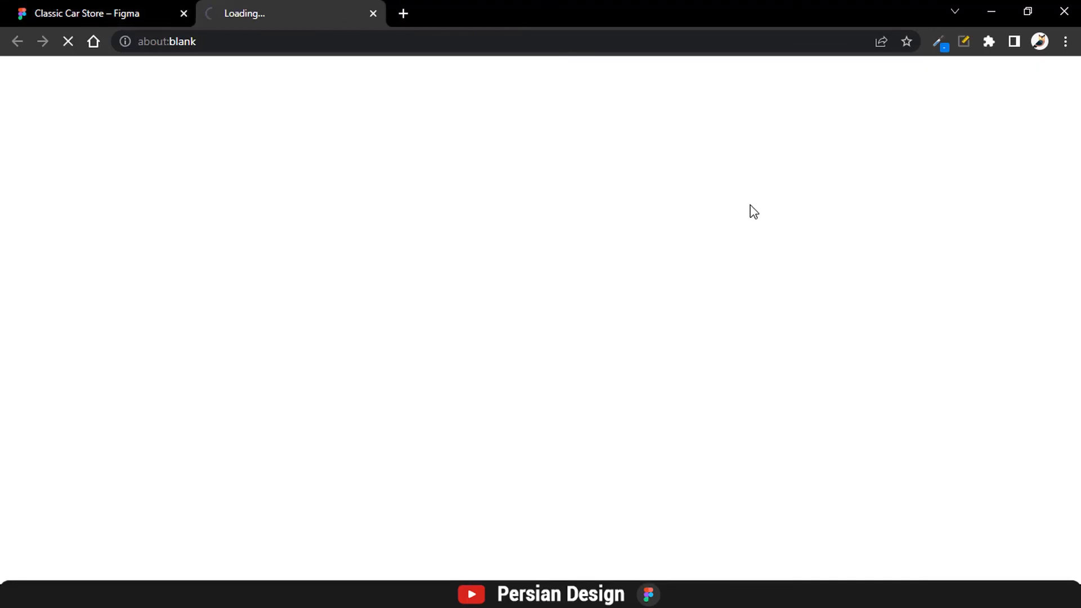